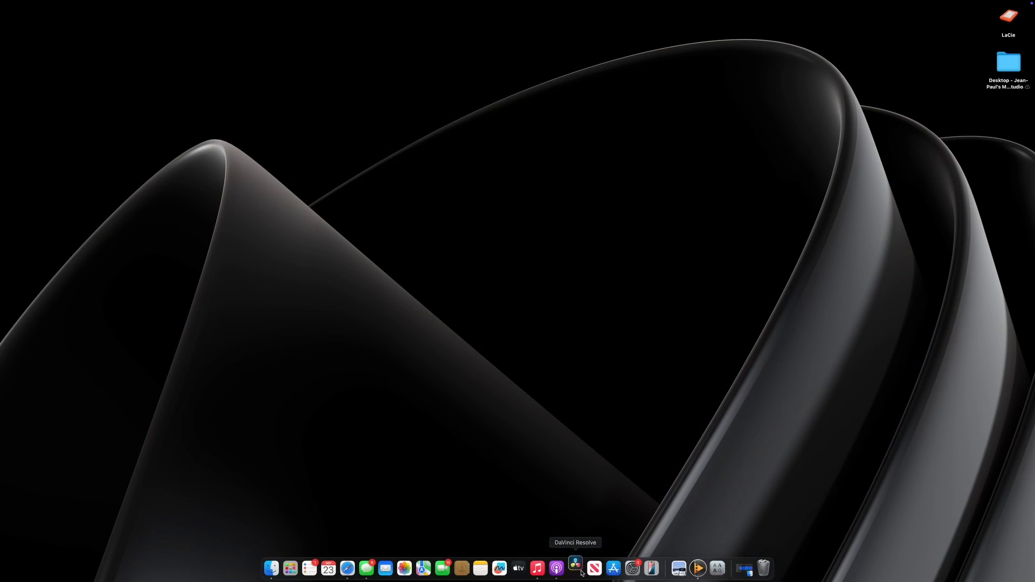
Step: Launch DaVinci Resolve and create a new project named tutorial
{"action": "left_click", "coordinate": [582, 572]}
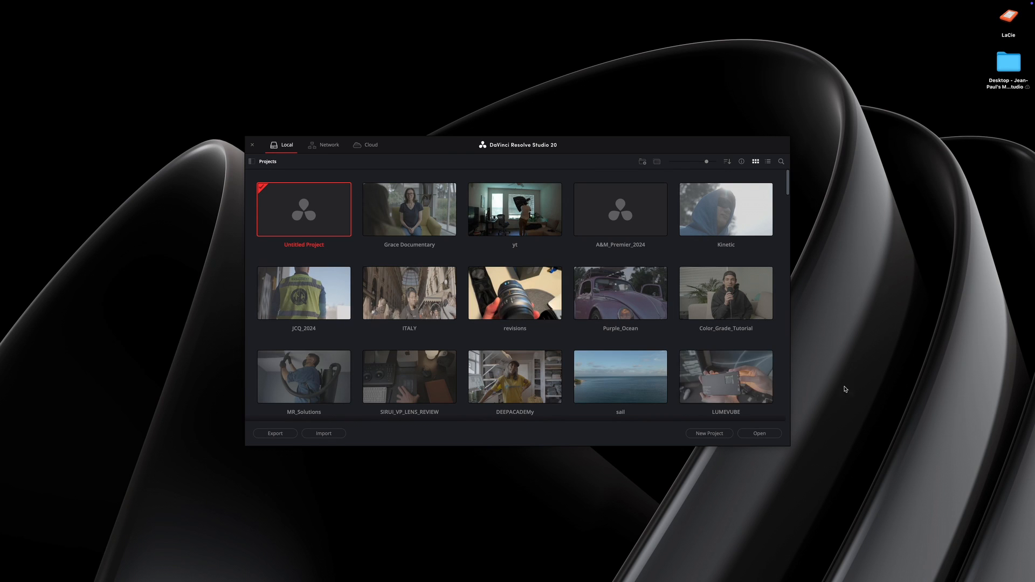
{"action": "left_click", "coordinate": [710, 432]}
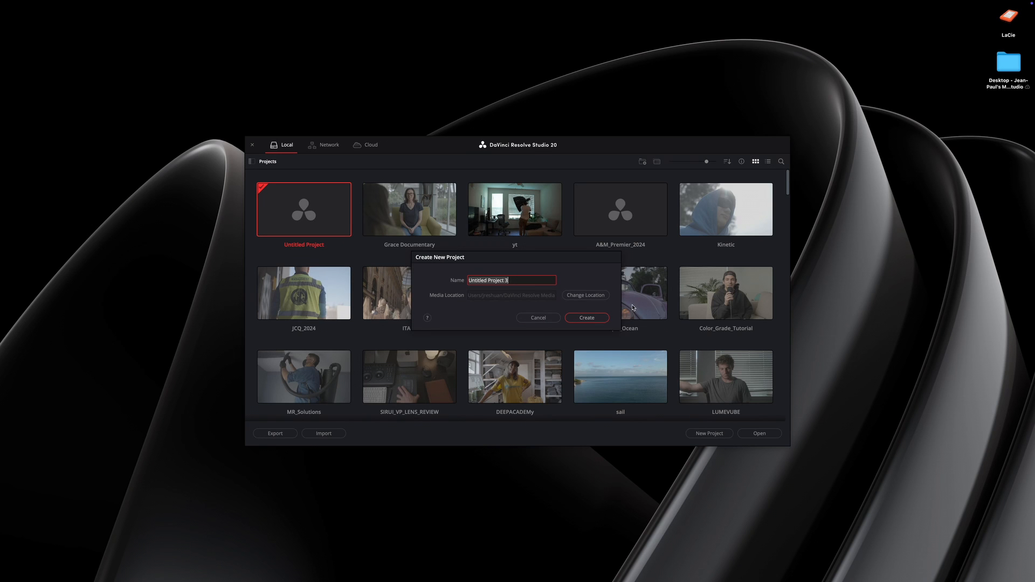
{"action": "type", "text": "tutorial"}
{"action": "left_click", "coordinate": [584, 318]}
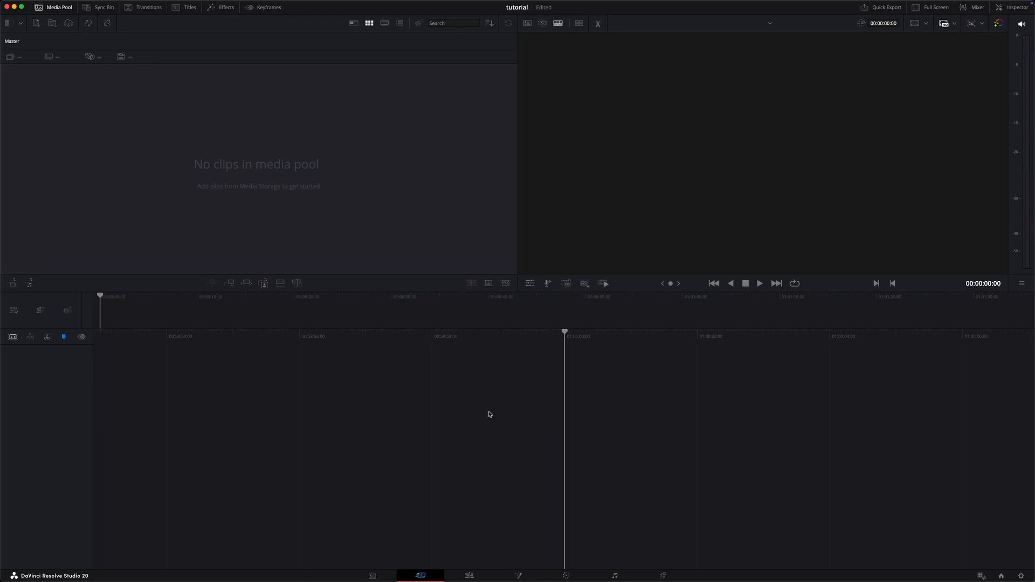
Step: Show the page navigation with icons and labels, and switch to the Edit page
{"action": "right_click", "coordinate": [469, 575]}
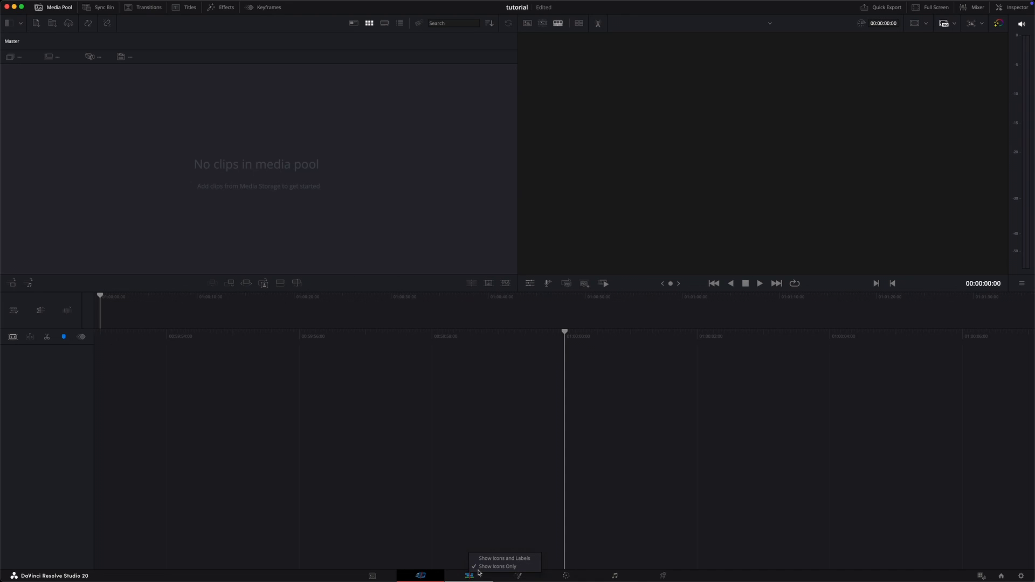
{"action": "left_click", "coordinate": [493, 564]}
{"action": "left_click", "coordinate": [469, 573]}
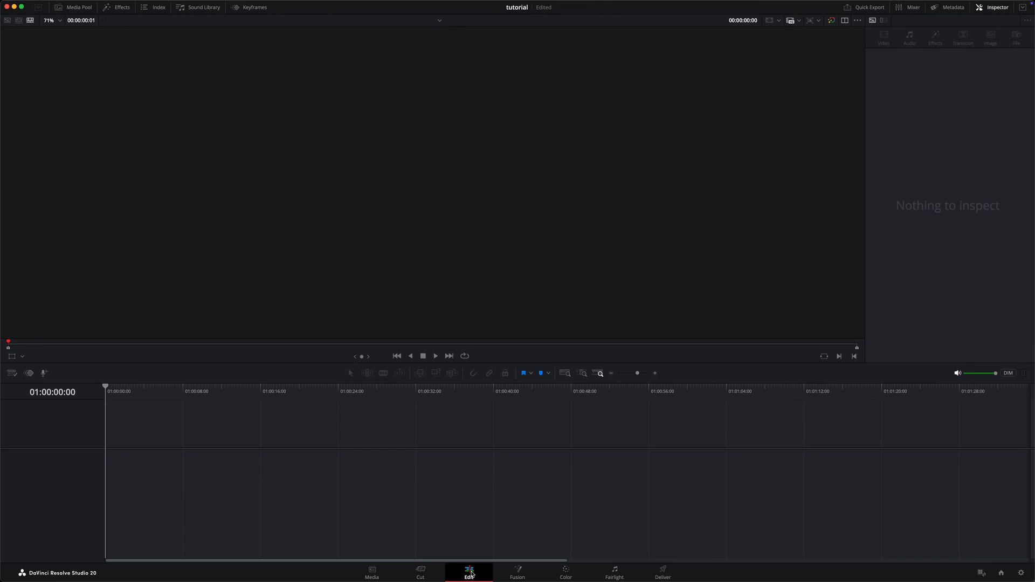
Step: Add clips C1091.MP4 through C1099.MP4 from the Finder folder to a new timeline, keeping the project's frame rate
{"action": "left_click", "coordinate": [268, 573]}
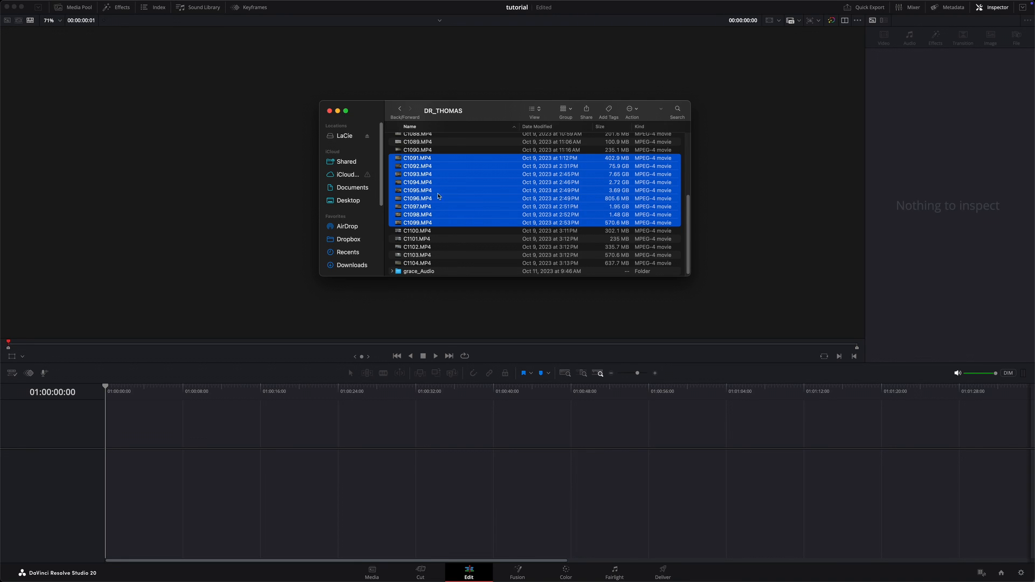
{"action": "left_click_drag", "start_coordinate": [434, 167], "coordinate": [107, 456]}
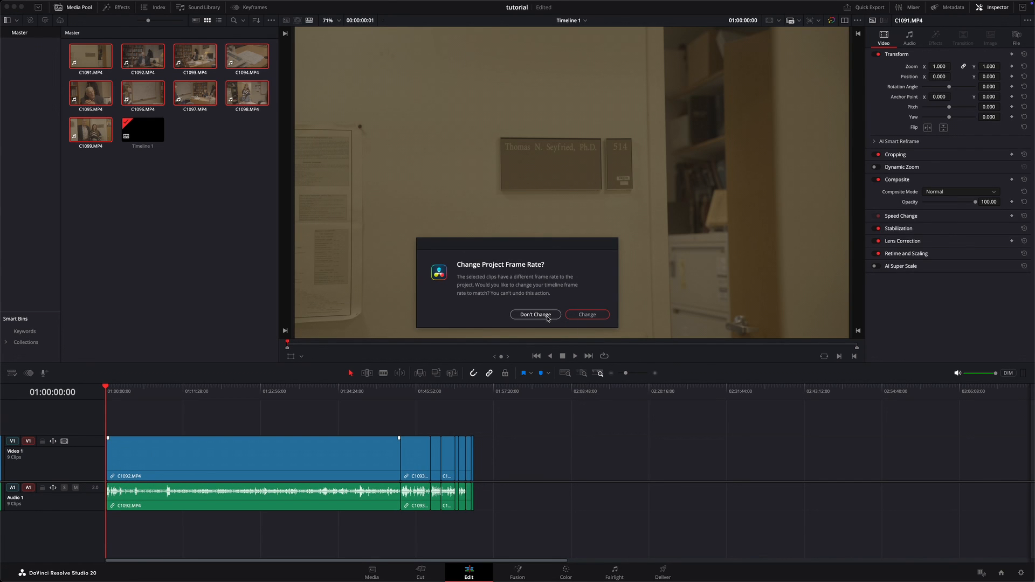
{"action": "left_click", "coordinate": [548, 317]}
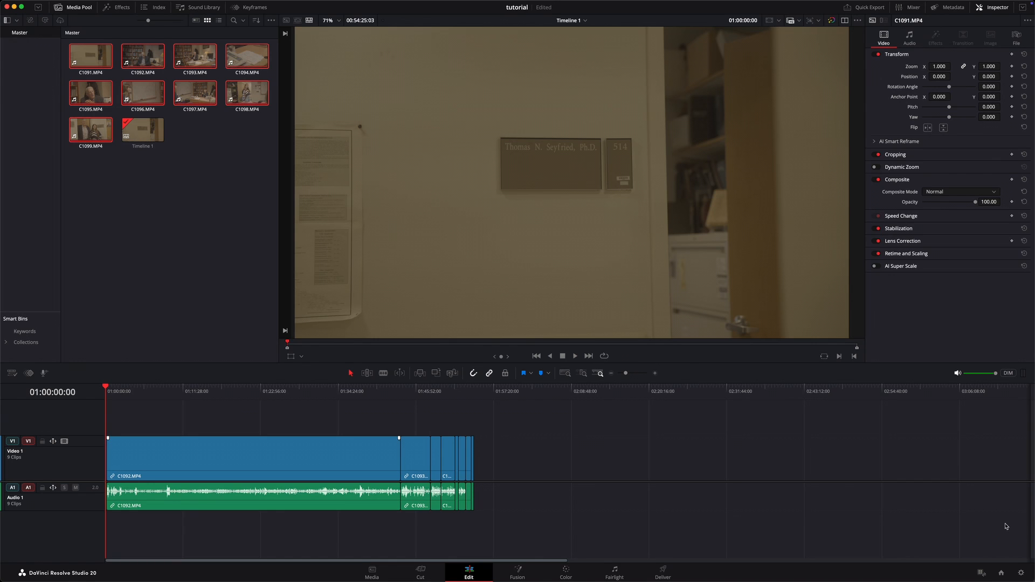
{"action": "scroll", "coordinate": [320, 489], "scroll_direction": "up", "scroll_amount": 5}
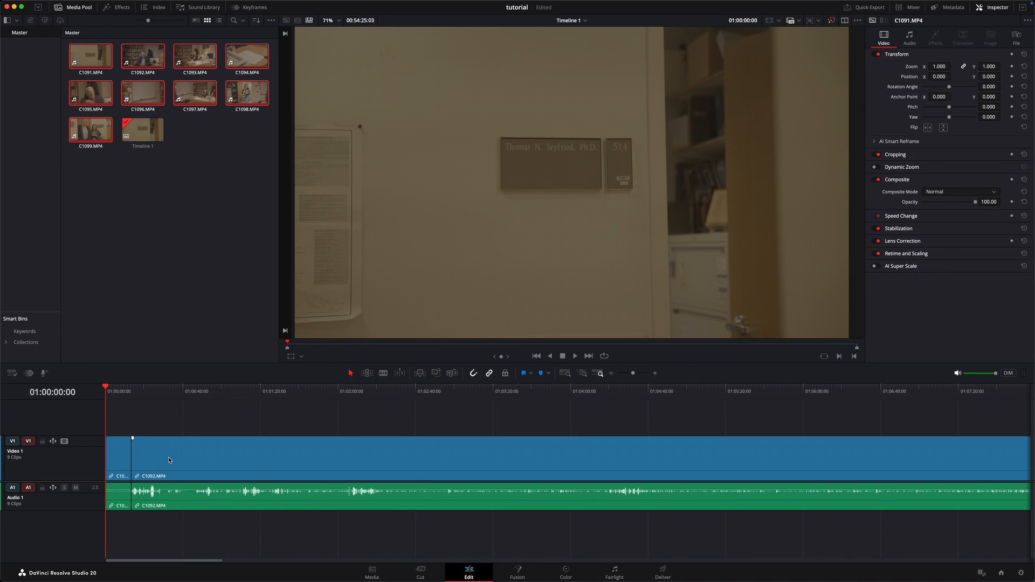
{"action": "left_click", "coordinate": [114, 443]}
{"action": "key", "text": "Delete"}
{"action": "scroll", "coordinate": [243, 499], "scroll_direction": "down", "scroll_amount": 8}
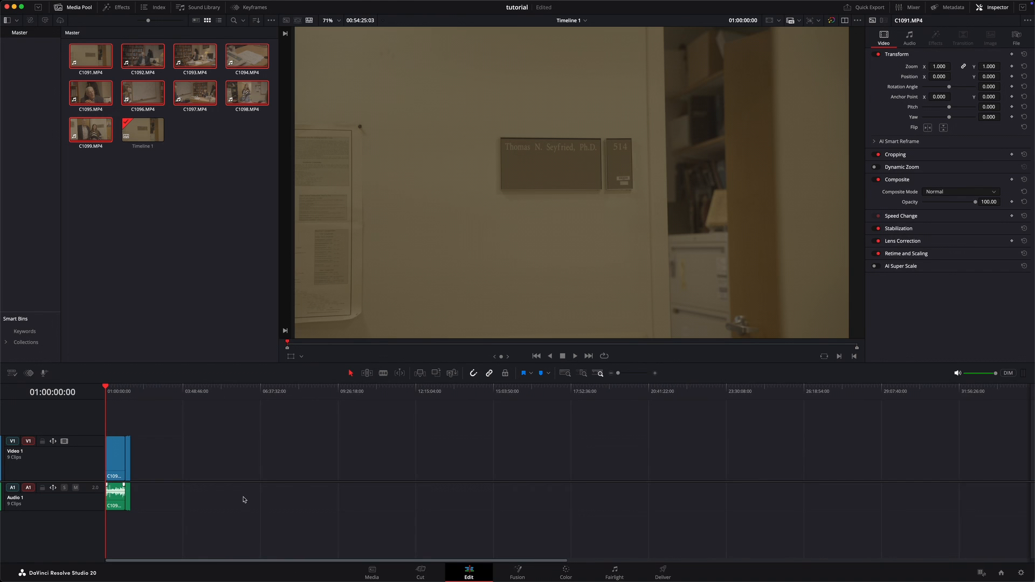
{"action": "scroll", "coordinate": [243, 499], "scroll_direction": "up", "scroll_amount": 3}
{"action": "key", "text": "super+equal"}
{"action": "key", "text": "super+minus"}
{"action": "key", "text": "super+minus"}
{"action": "key", "text": "super+equal"}
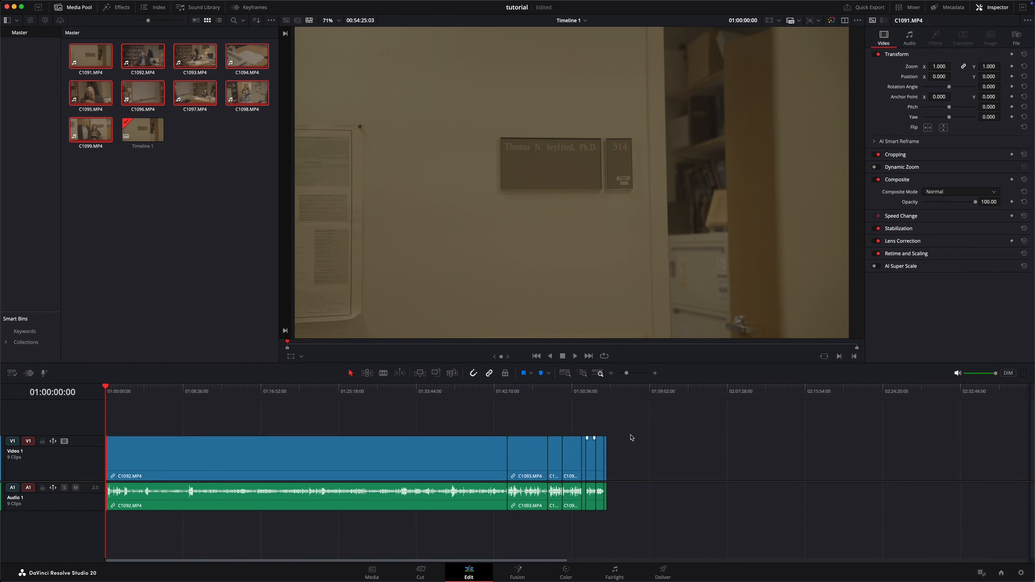
Step: Unlink the video and audio of all timeline clips and disable all the audio clips on Audio 1
{"action": "left_click_drag", "start_coordinate": [531, 397], "coordinate": [562, 396]}
{"action": "left_click_drag", "start_coordinate": [668, 517], "coordinate": [98, 495]}
{"action": "key", "text": "super+alt+l"}
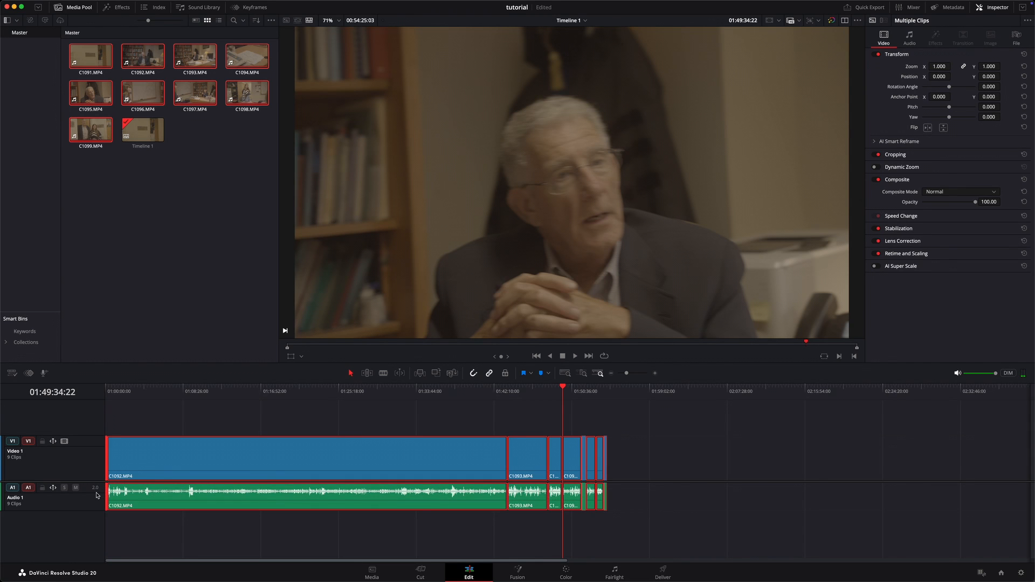
{"action": "left_click_drag", "start_coordinate": [696, 519], "coordinate": [91, 505]}
{"action": "key", "text": "d"}
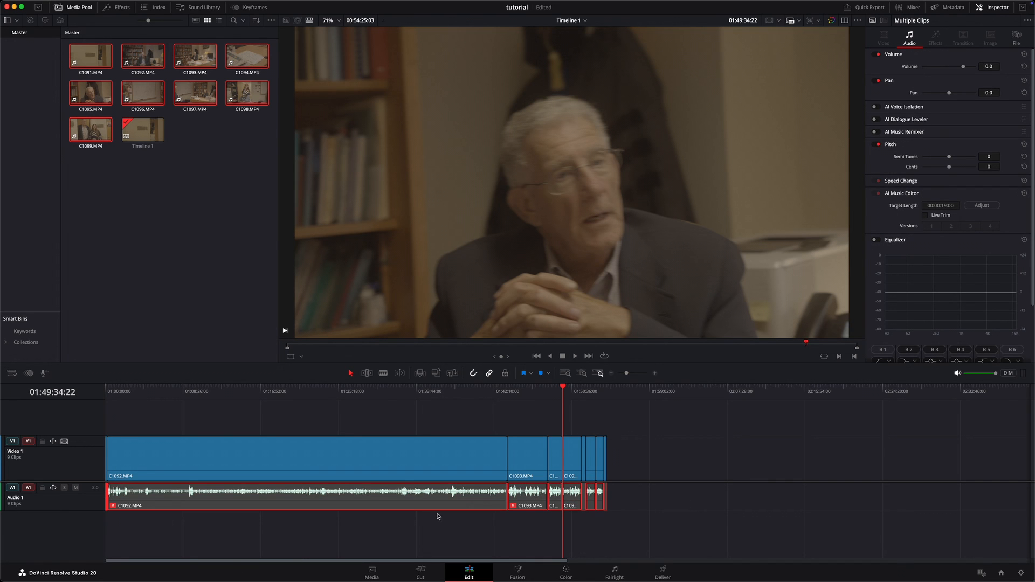
Step: Open clip C1092.MP4 at about 01:30:18 on the Color page and hide the effects library
{"action": "left_click_drag", "start_coordinate": [564, 394], "coordinate": [385, 409]}
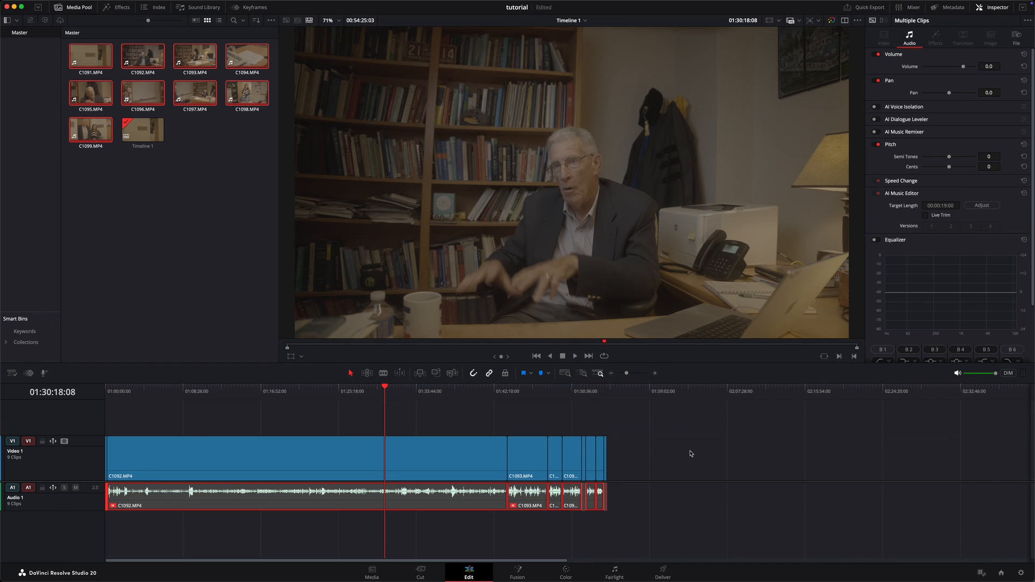
{"action": "left_click", "coordinate": [390, 458]}
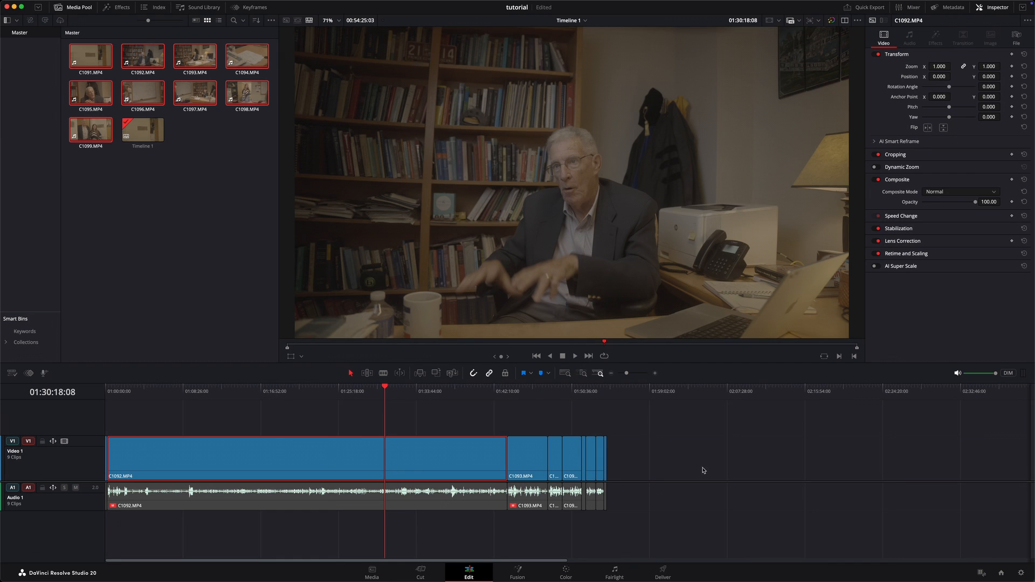
{"action": "left_click", "coordinate": [564, 573]}
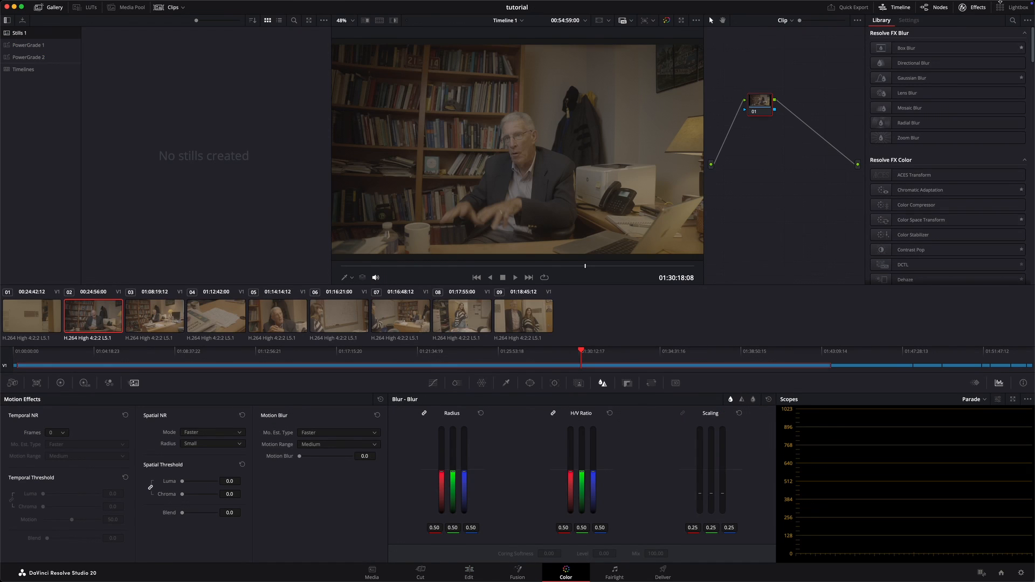
{"action": "left_click", "coordinate": [969, 8]}
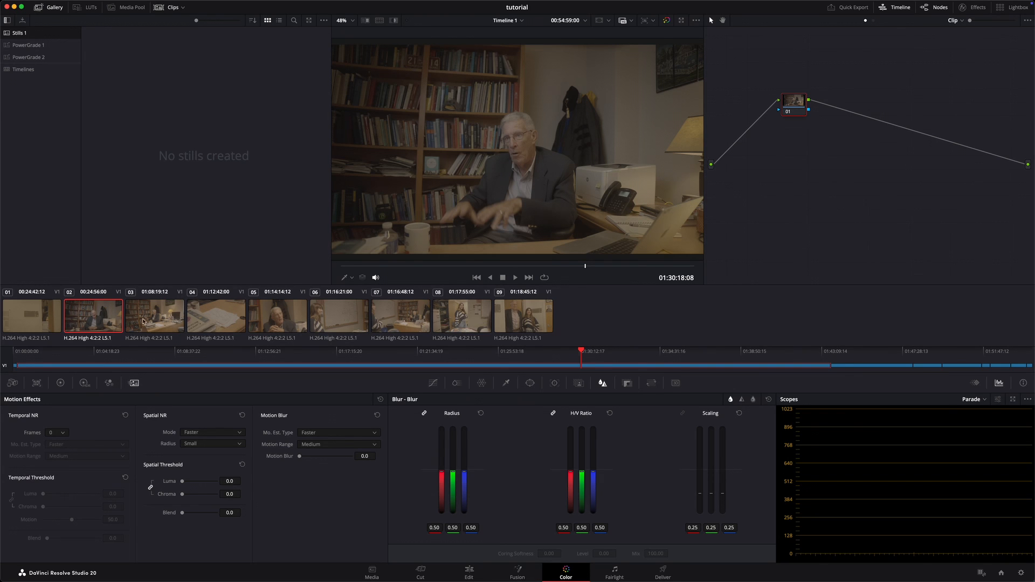
Step: Look through clips 03 to 09 in the Color page viewer and return to clip 01
{"action": "left_click", "coordinate": [180, 311]}
{"action": "left_click", "coordinate": [232, 315]}
{"action": "left_click", "coordinate": [274, 316]}
{"action": "left_click", "coordinate": [340, 317]}
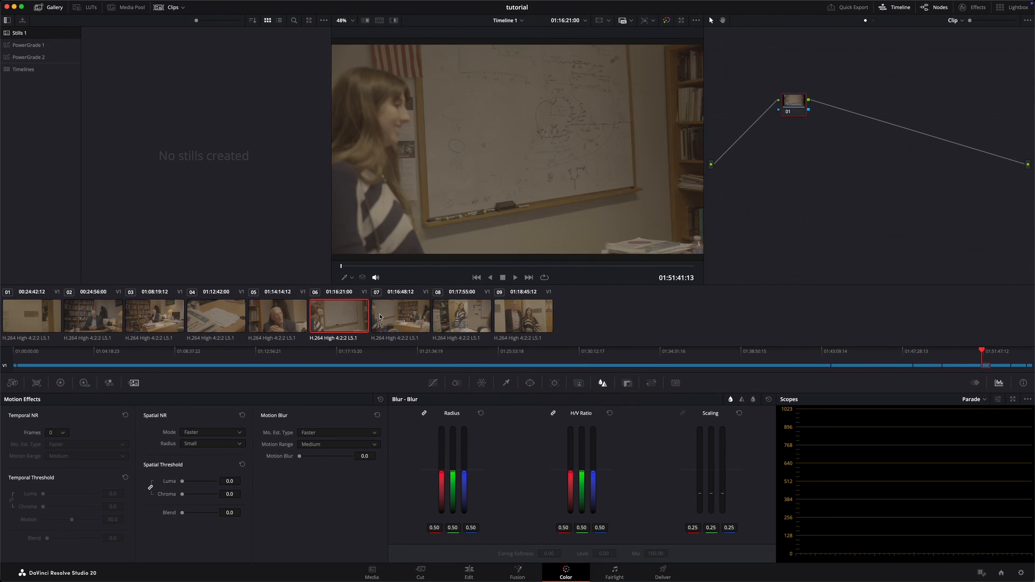
{"action": "left_click", "coordinate": [380, 317]}
{"action": "left_click", "coordinate": [462, 315]}
{"action": "left_click", "coordinate": [523, 316]}
{"action": "left_click", "coordinate": [486, 302]}
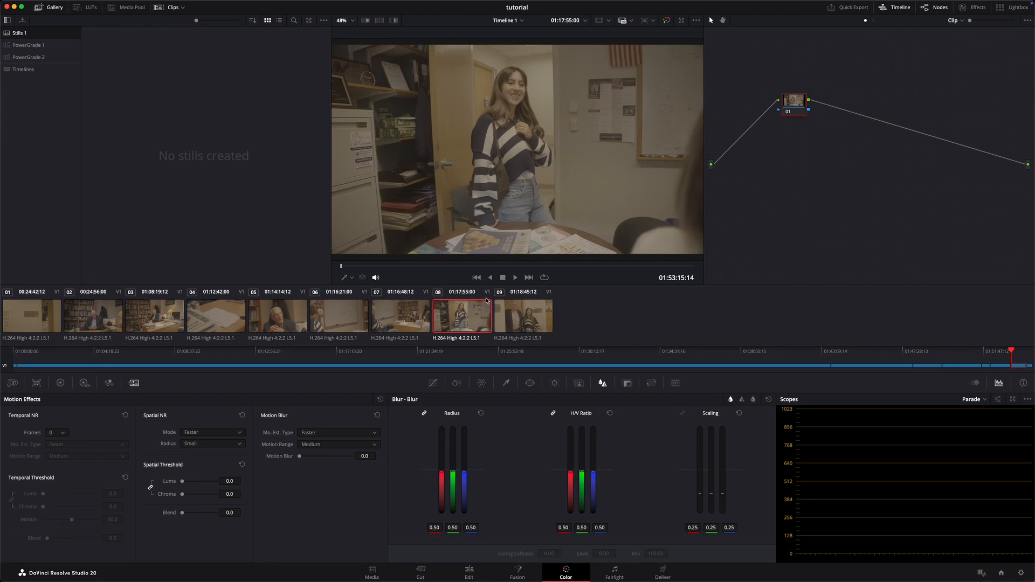
{"action": "left_click", "coordinate": [33, 313]}
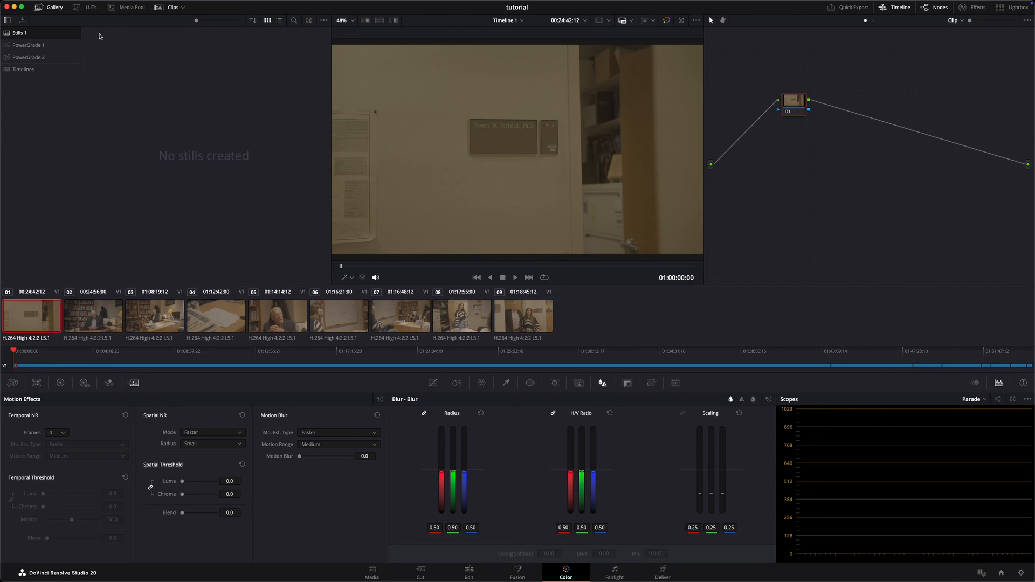
Step: Grab a still of clip 01 into the Stills 1 album and hide the gallery
{"action": "left_click", "coordinate": [55, 10]}
{"action": "left_click", "coordinate": [56, 11]}
{"action": "right_click", "coordinate": [458, 102]}
{"action": "left_click", "coordinate": [469, 108]}
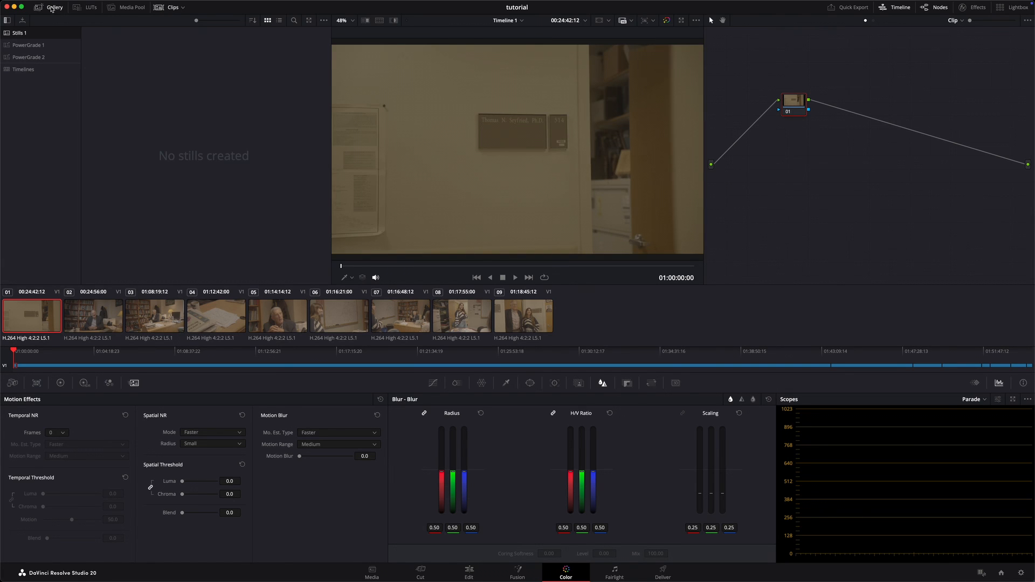
{"action": "left_click", "coordinate": [51, 9]}
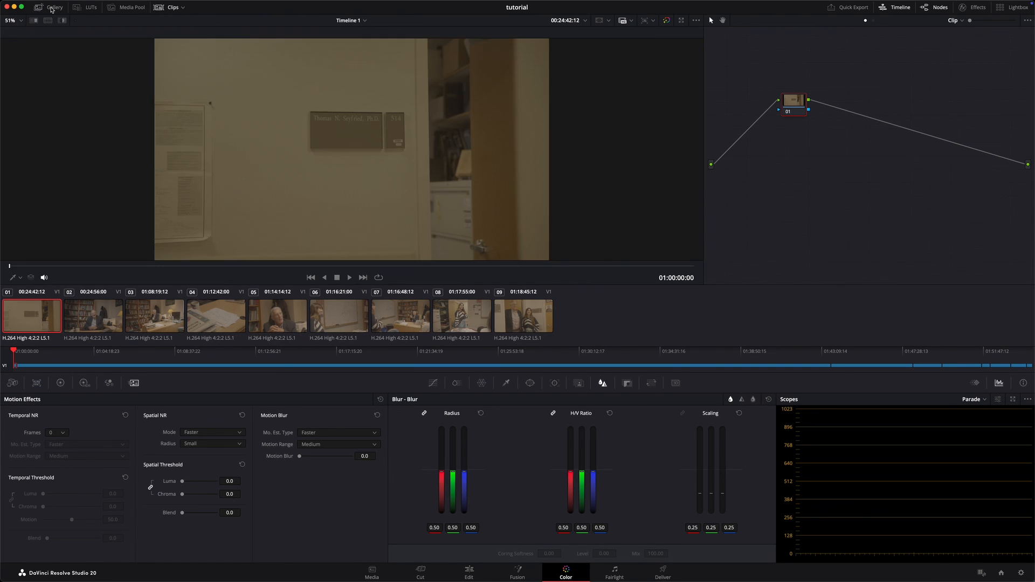
Step: Hide the clip thumbnail strip and show it again
{"action": "left_click", "coordinate": [169, 10]}
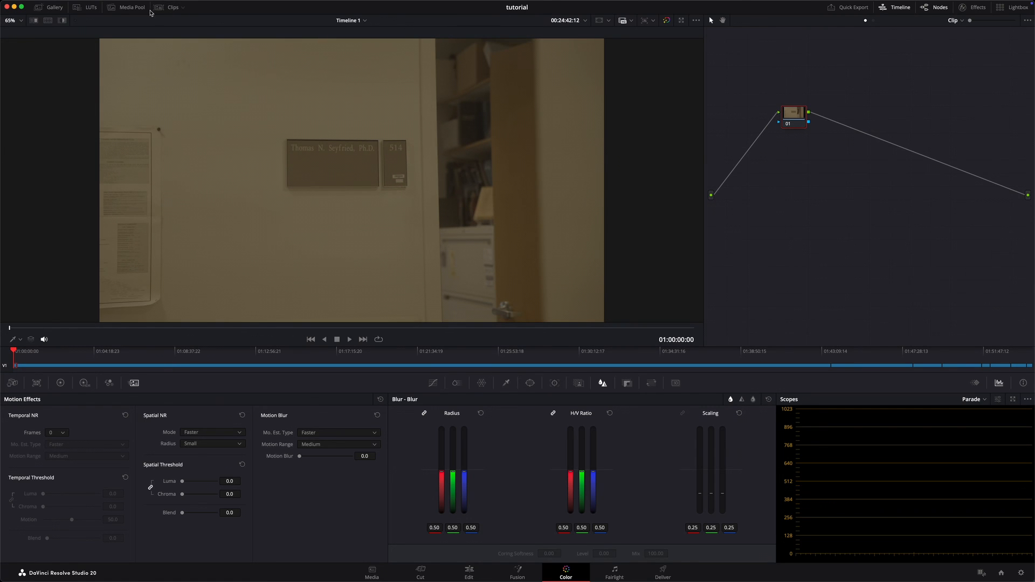
{"action": "left_click", "coordinate": [169, 9]}
{"action": "left_click", "coordinate": [169, 9]}
{"action": "left_click", "coordinate": [168, 9]}
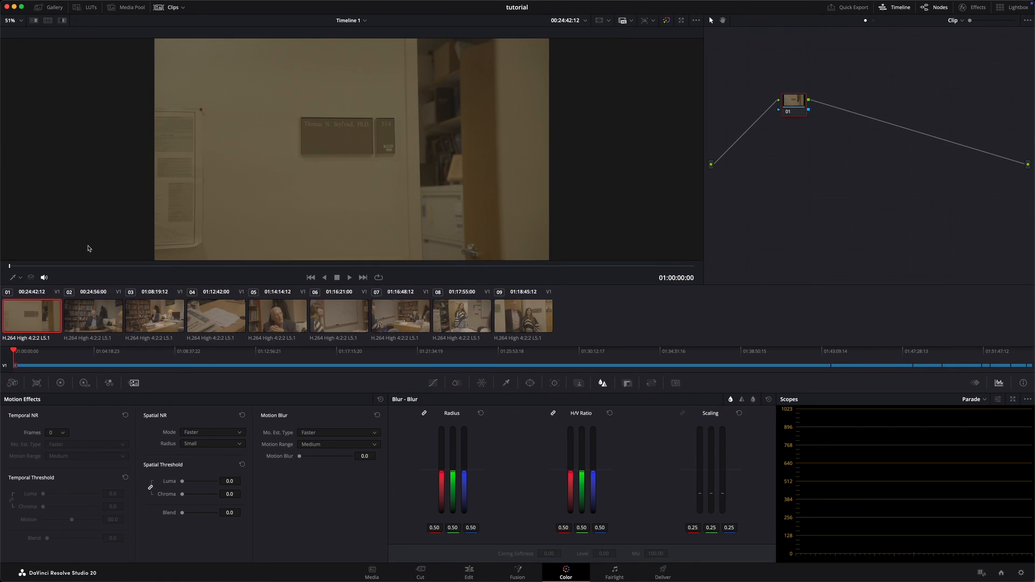
Step: Browse clips 03 to 06 in the enlarged viewer and go back to clip 01
{"action": "left_click", "coordinate": [148, 321]}
{"action": "left_click", "coordinate": [221, 320]}
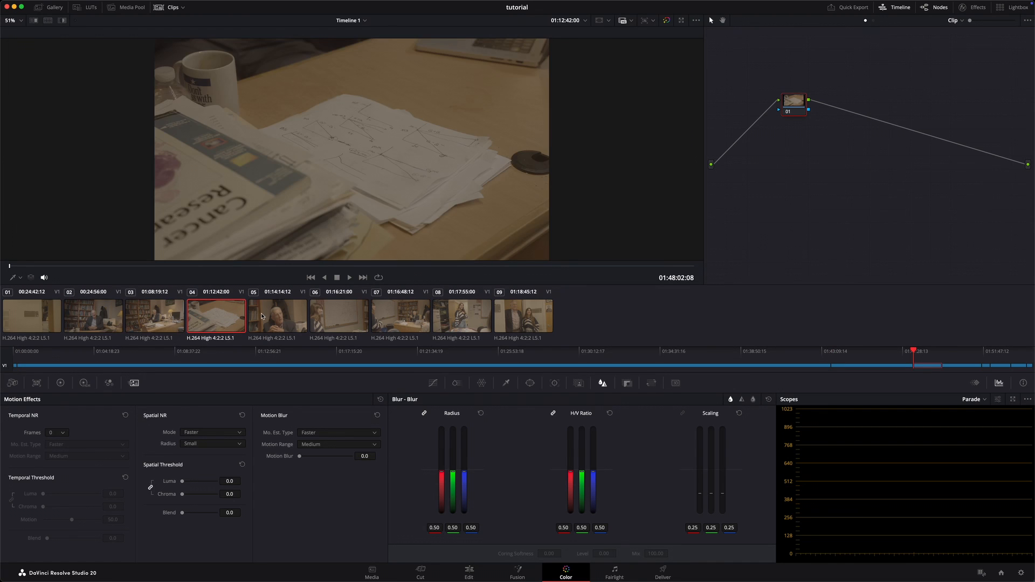
{"action": "left_click", "coordinate": [274, 317]}
{"action": "left_click", "coordinate": [330, 318]}
{"action": "left_click", "coordinate": [281, 319]}
{"action": "left_click", "coordinate": [204, 321]}
{"action": "left_click", "coordinate": [144, 318]}
{"action": "left_click", "coordinate": [89, 320]}
{"action": "left_click", "coordinate": [50, 320]}
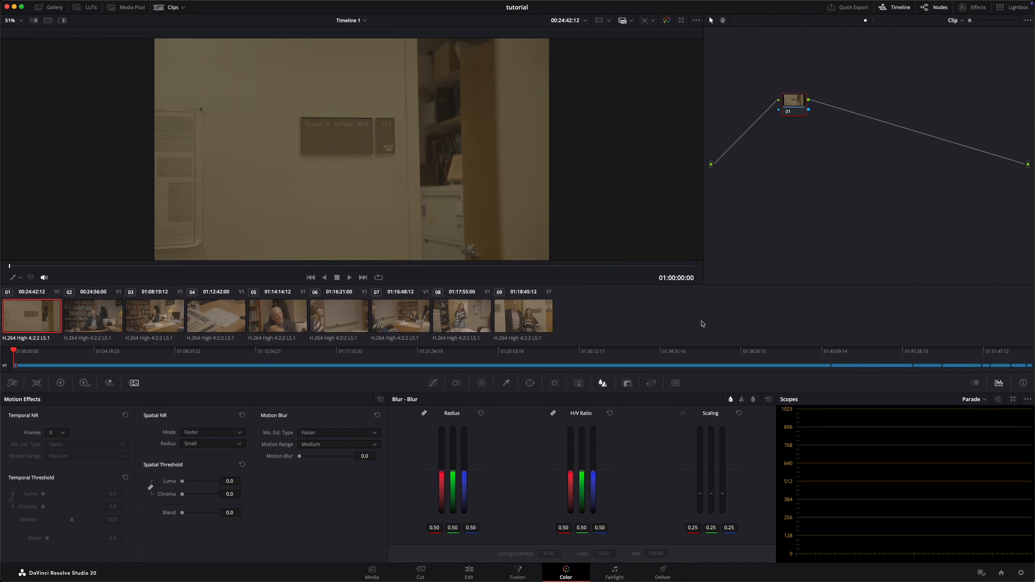
Step: Show the Primaries palette in Color Wheels mode instead of Motion Effects
{"action": "left_click", "coordinate": [60, 382]}
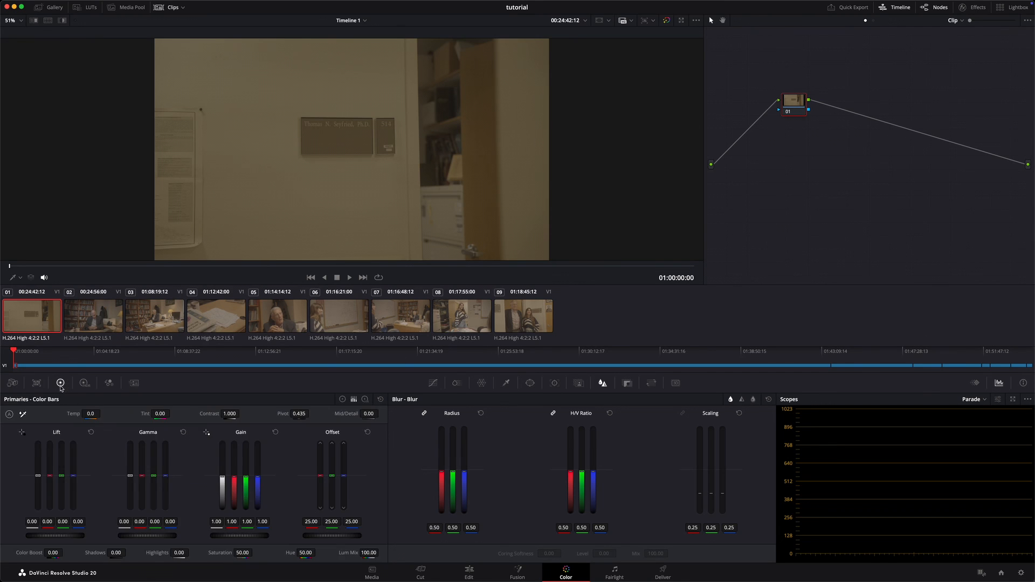
{"action": "left_click", "coordinate": [342, 400]}
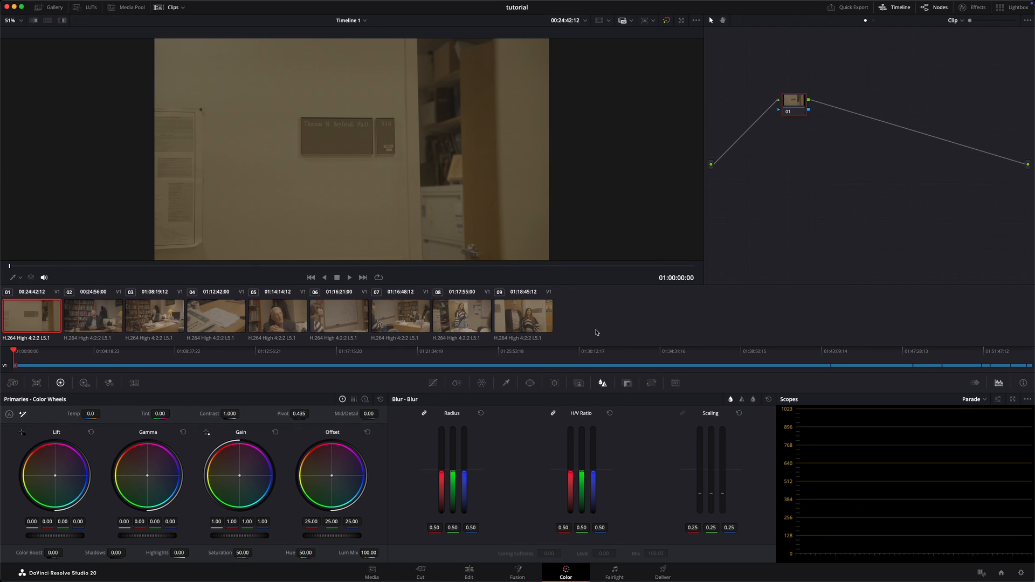
Step: Compare the ungraded look of all nine clips from 01 to 09 and back, ending on clip 01
{"action": "left_click", "coordinate": [90, 317]}
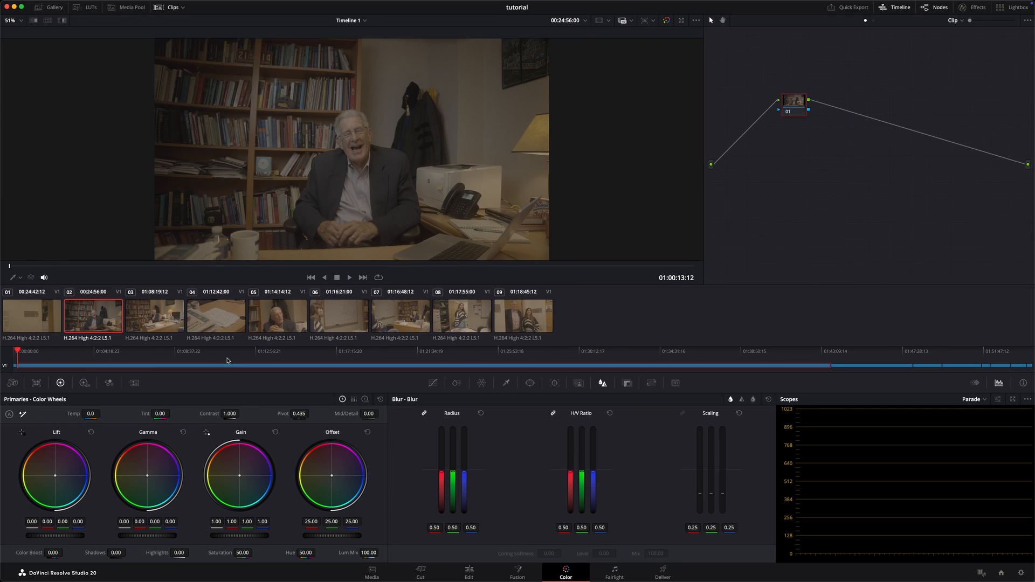
{"action": "left_click", "coordinate": [16, 315]}
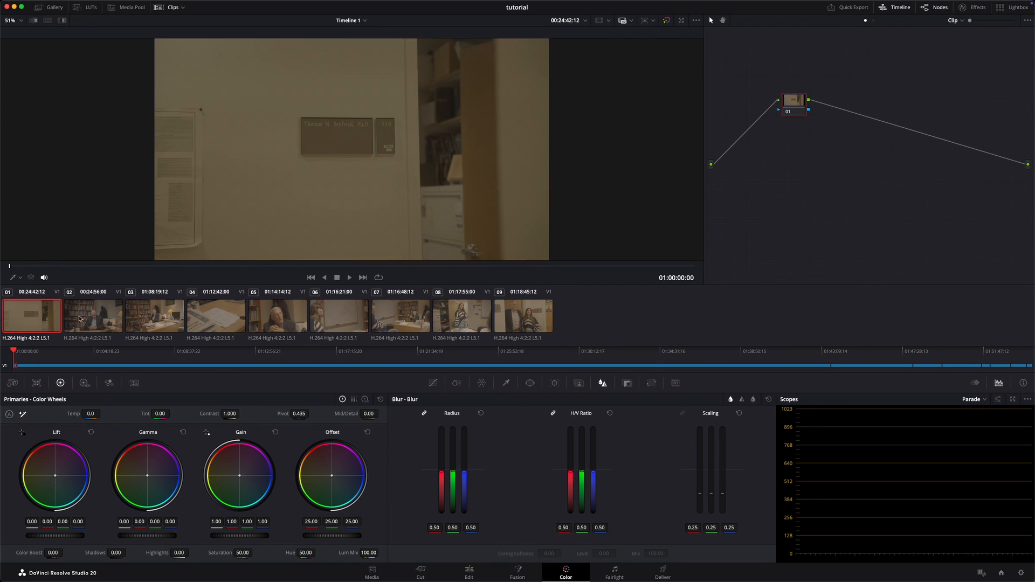
{"action": "left_click", "coordinate": [95, 317]}
{"action": "left_click", "coordinate": [181, 318]}
{"action": "left_click", "coordinate": [210, 317]}
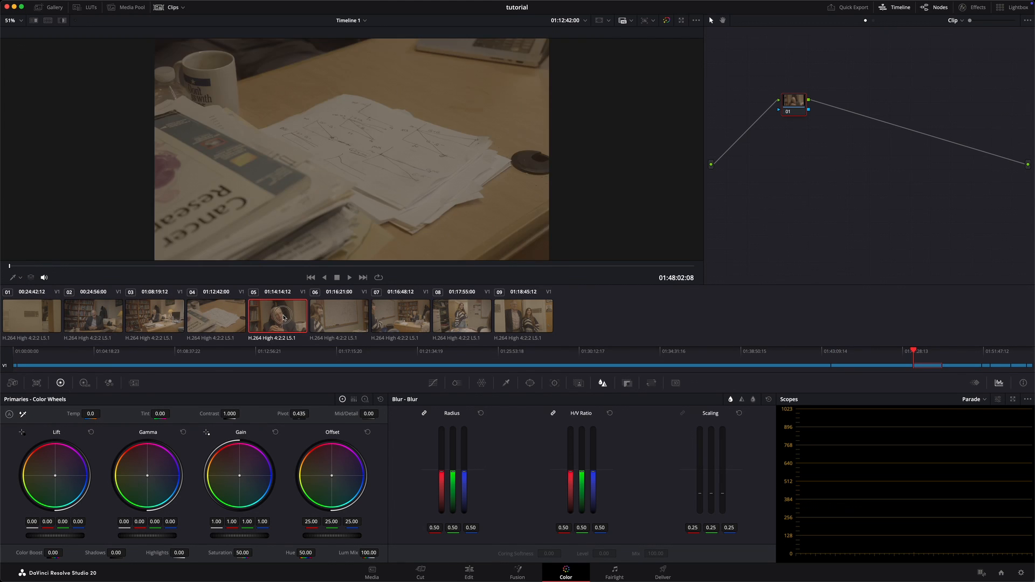
{"action": "left_click", "coordinate": [273, 318]}
{"action": "left_click", "coordinate": [333, 316]}
{"action": "left_click", "coordinate": [378, 318]}
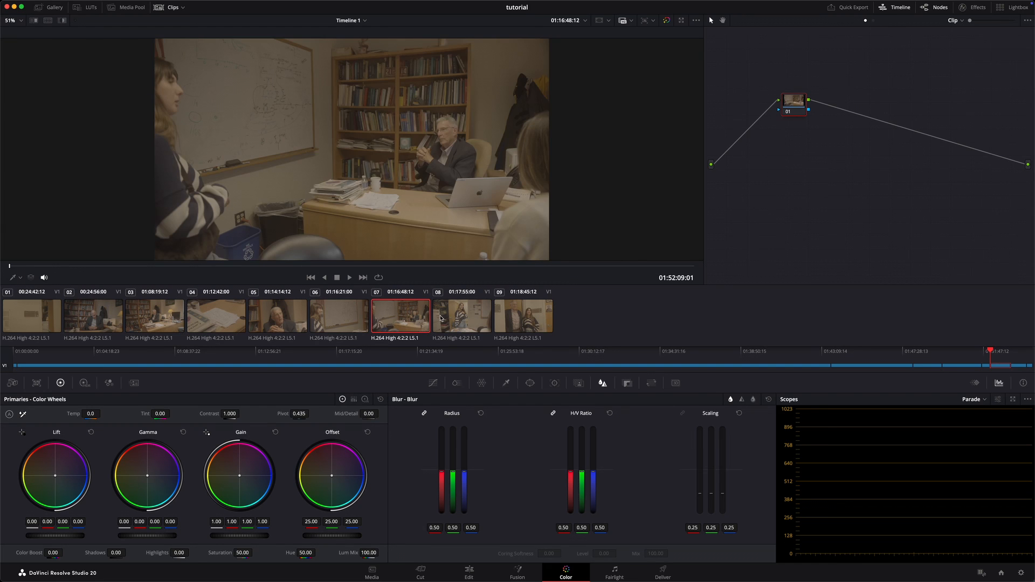
{"action": "left_click", "coordinate": [441, 318]}
{"action": "left_click", "coordinate": [542, 318]}
{"action": "left_click", "coordinate": [471, 317]}
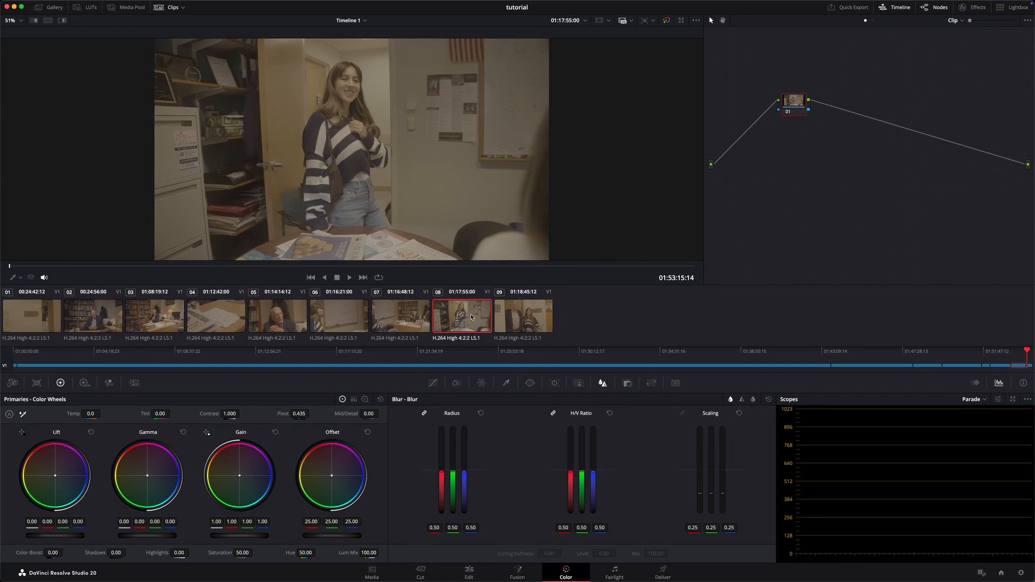
{"action": "left_click", "coordinate": [400, 317]}
{"action": "left_click", "coordinate": [338, 317]}
{"action": "left_click", "coordinate": [277, 318]}
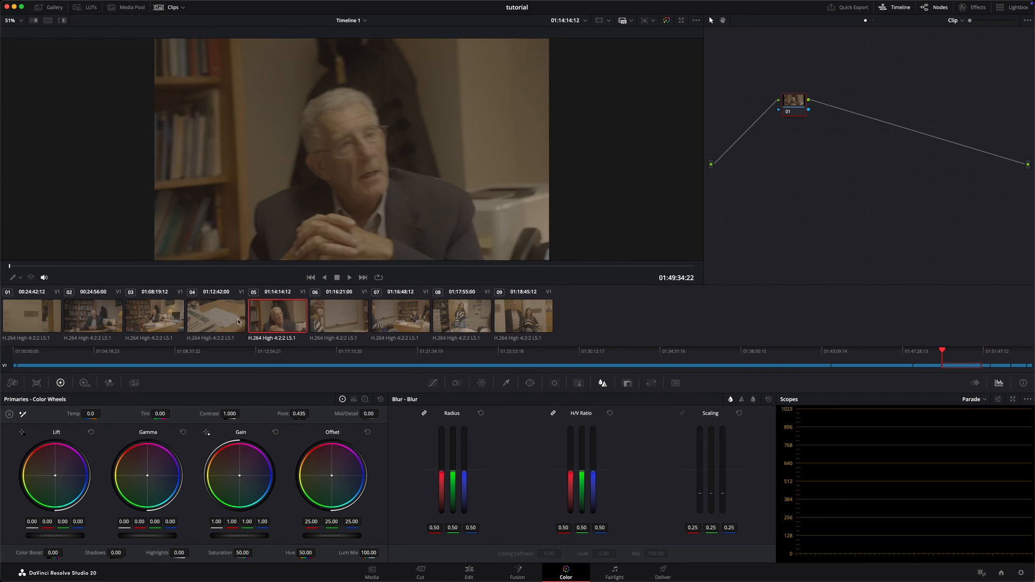
{"action": "left_click", "coordinate": [239, 322]}
{"action": "left_click", "coordinate": [157, 319]}
{"action": "left_click", "coordinate": [94, 320]}
{"action": "left_click", "coordinate": [47, 322]}
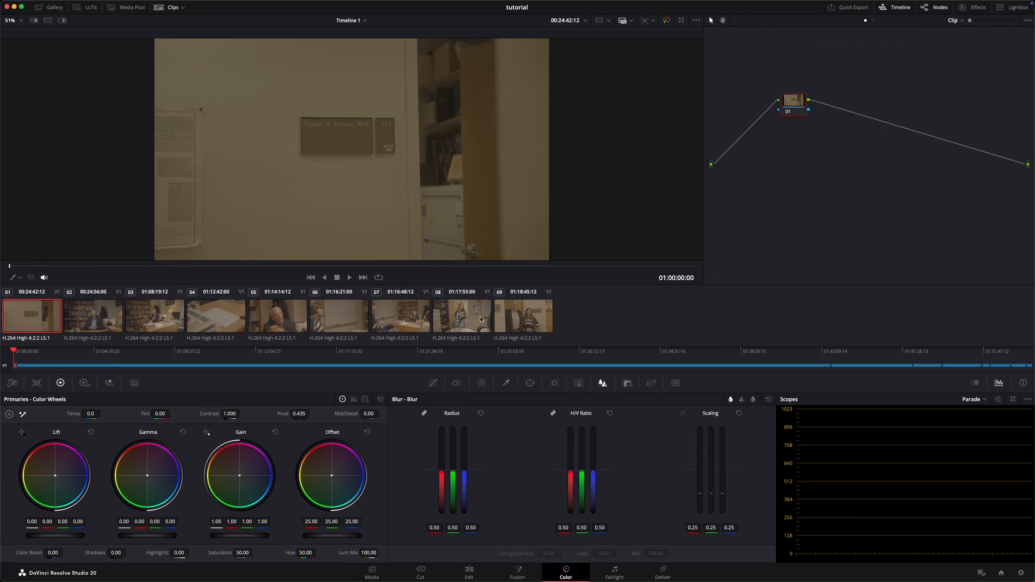
Step: Select all nine clips in the timeline and add them to a new group named "o"
{"action": "key", "text": "super+a"}
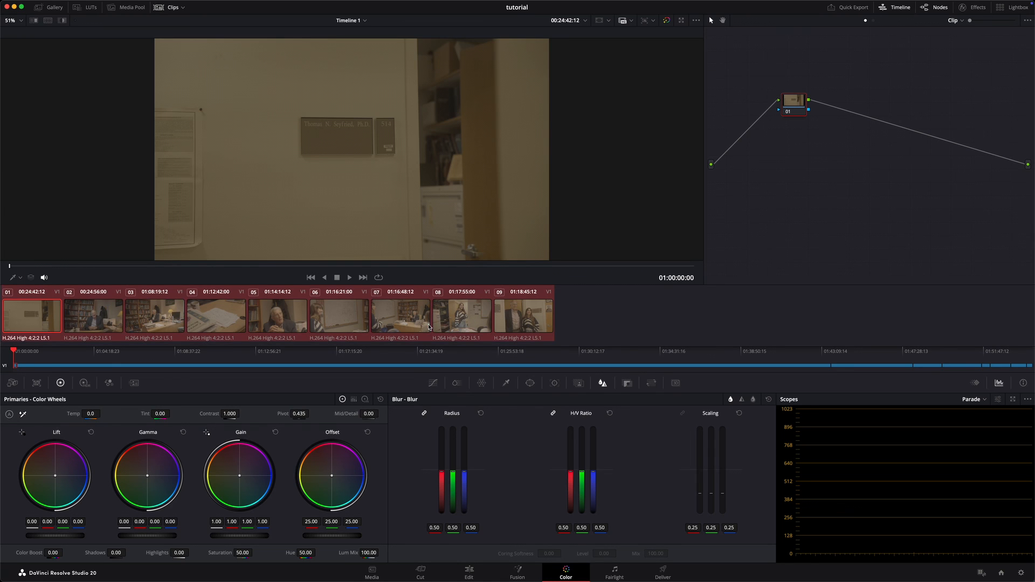
{"action": "left_click", "coordinate": [46, 318]}
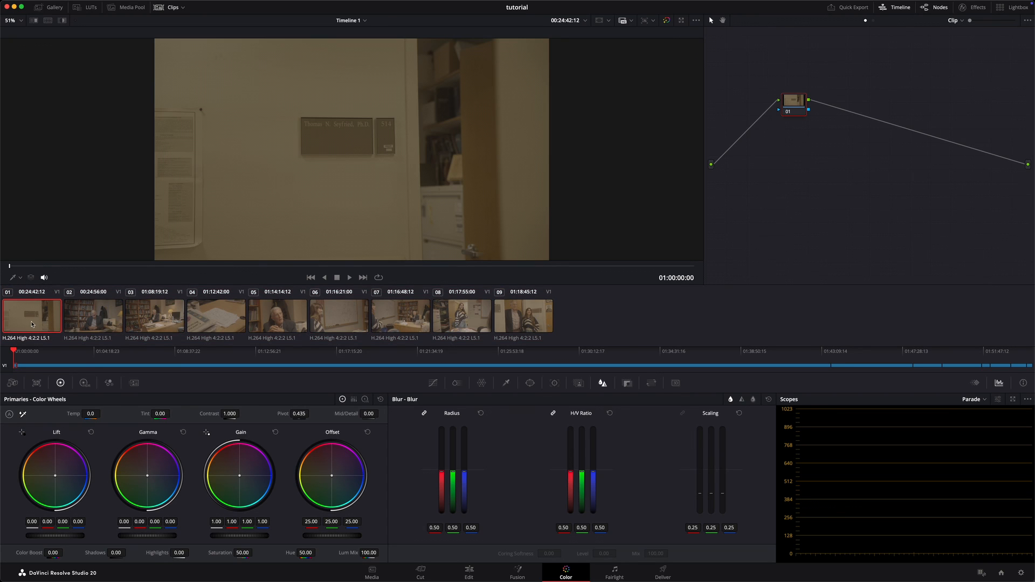
{"action": "left_click", "coordinate": [543, 318], "text": "shift"}
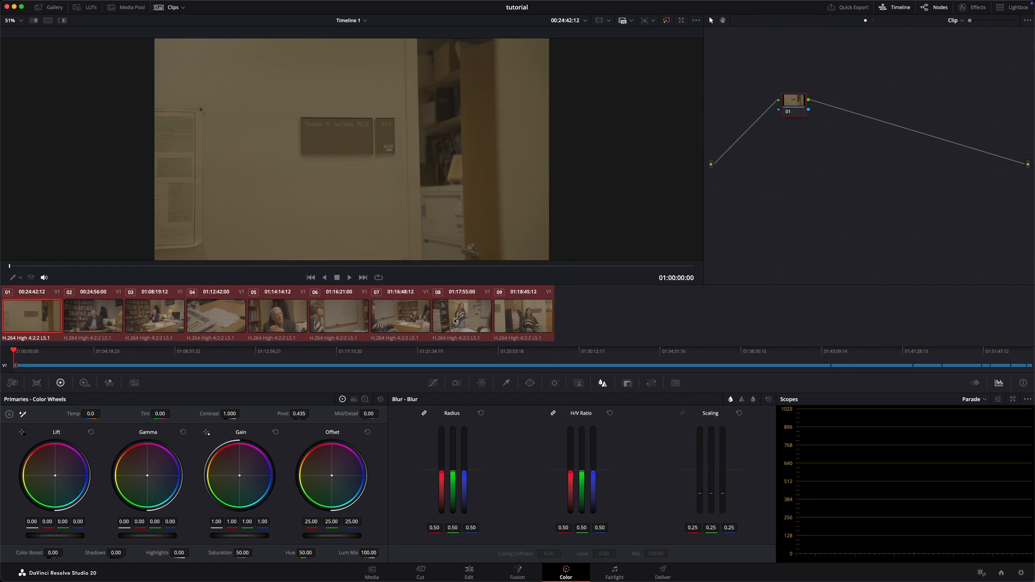
{"action": "right_click", "coordinate": [344, 314]}
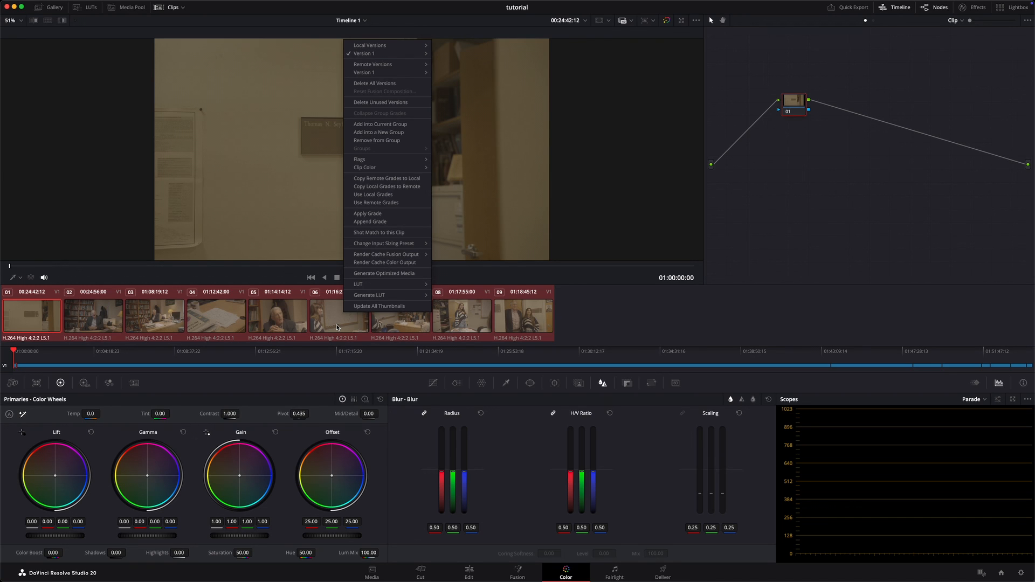
{"action": "left_click", "coordinate": [375, 133]}
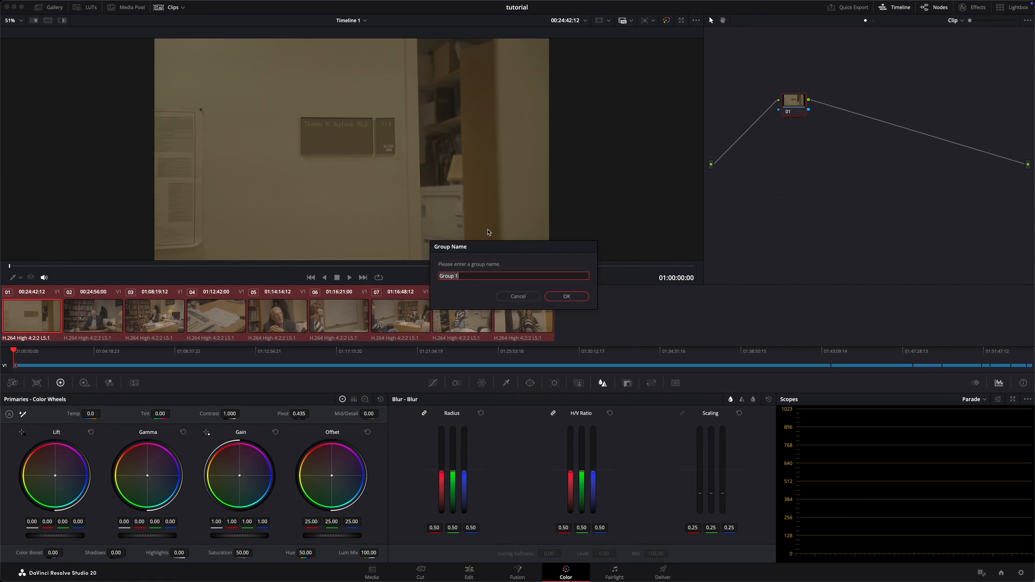
{"action": "type", "text": "office"}
{"action": "key", "text": "Return"}
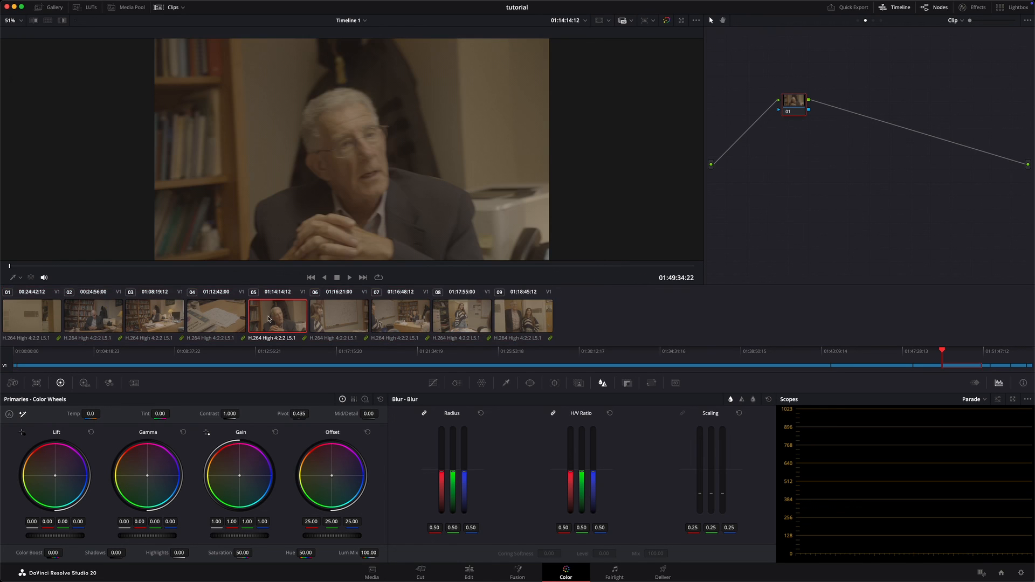
Step: From clip 02, shift the Offset toward teal at Group Pre-Clip level to about 8.14, 28.72, 37.08 and check the following clips
{"action": "left_click", "coordinate": [112, 319]}
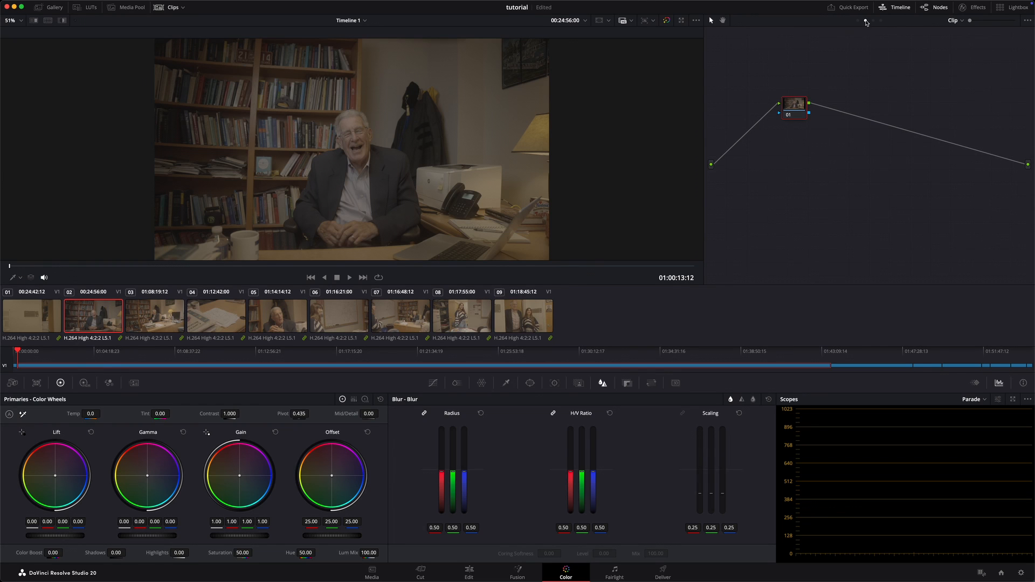
{"action": "left_click", "coordinate": [859, 21]}
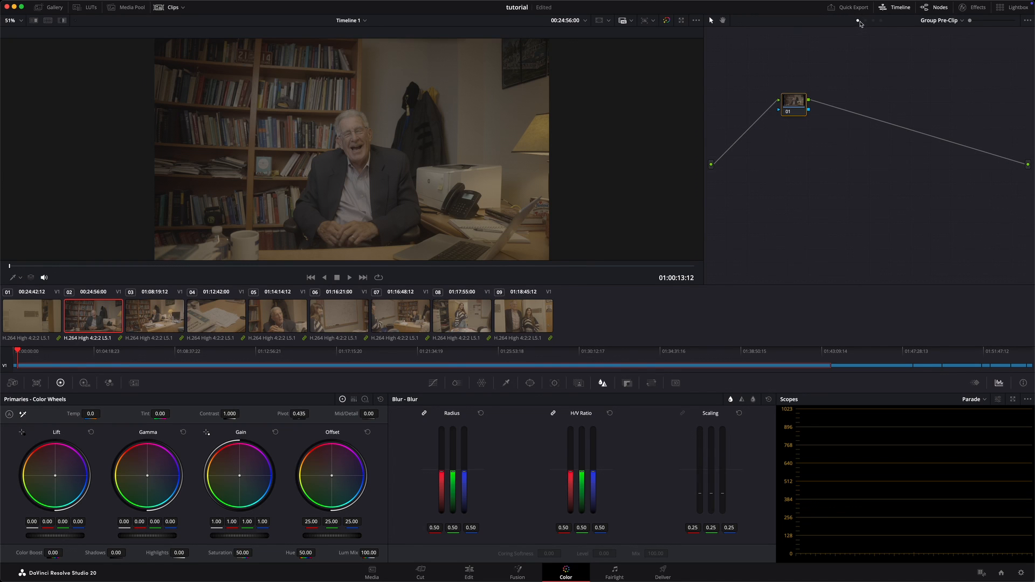
{"action": "left_click", "coordinate": [873, 21]}
{"action": "left_click", "coordinate": [858, 20]}
{"action": "left_click_drag", "start_coordinate": [325, 489], "coordinate": [338, 488]}
{"action": "key", "text": "Down"}
{"action": "key", "text": "Down"}
{"action": "key", "text": "Down"}
{"action": "key", "text": "Down"}
{"action": "key", "text": "Down"}
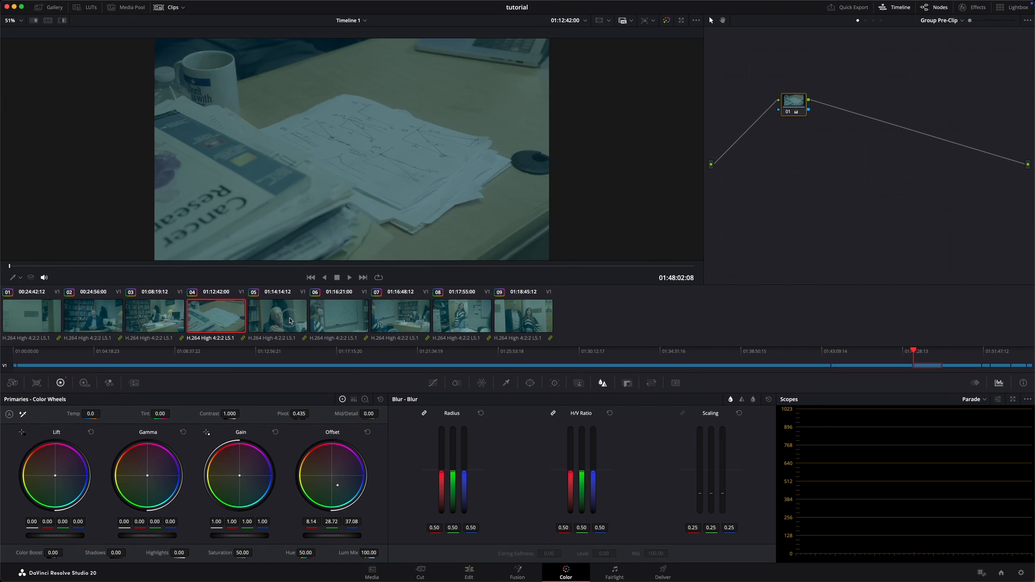
Step: Go back to clip 02 and remove the teal grade from the Group Pre-Clip node
{"action": "left_click", "coordinate": [117, 323]}
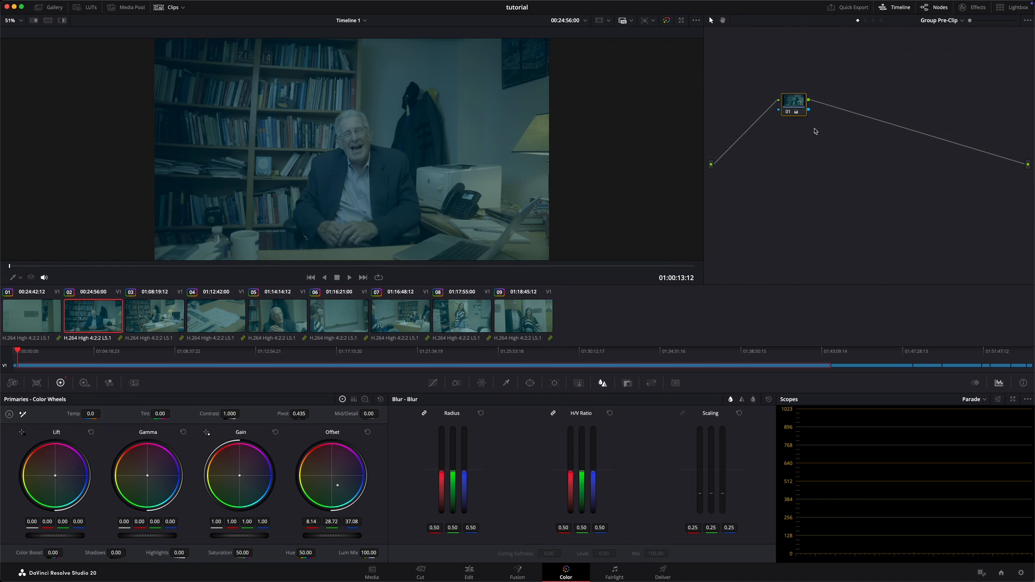
{"action": "right_click", "coordinate": [791, 110]}
{"action": "left_click", "coordinate": [806, 112]}
Step: Shift the Offset toward teal at Group Post-Clip level to about 7.58, 28.74, 37.22 and check clips 05 to 01, ending on clip 02
{"action": "left_click", "coordinate": [874, 21]}
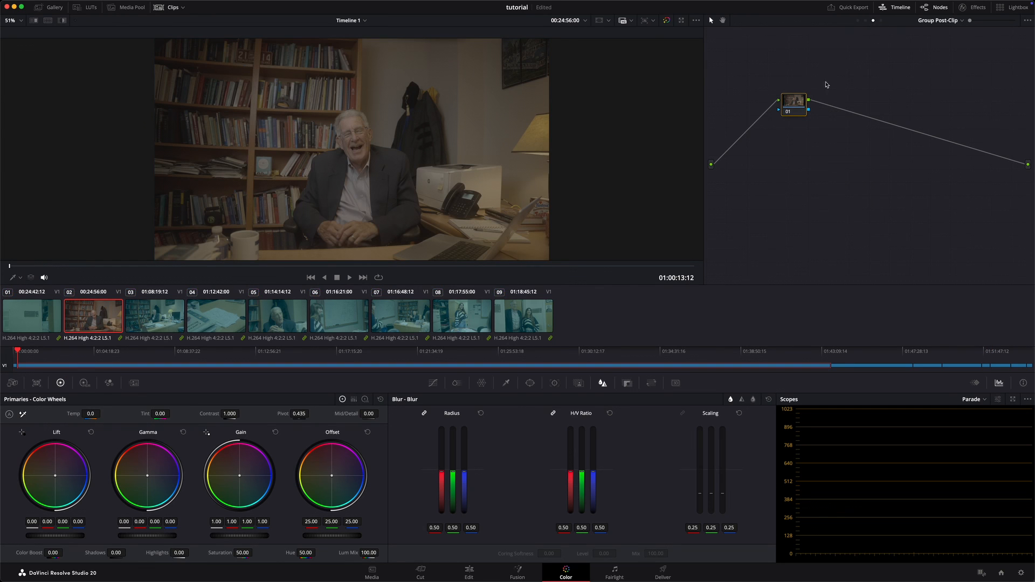
{"action": "left_click_drag", "start_coordinate": [331, 473], "coordinate": [391, 571]}
{"action": "left_click", "coordinate": [291, 317]}
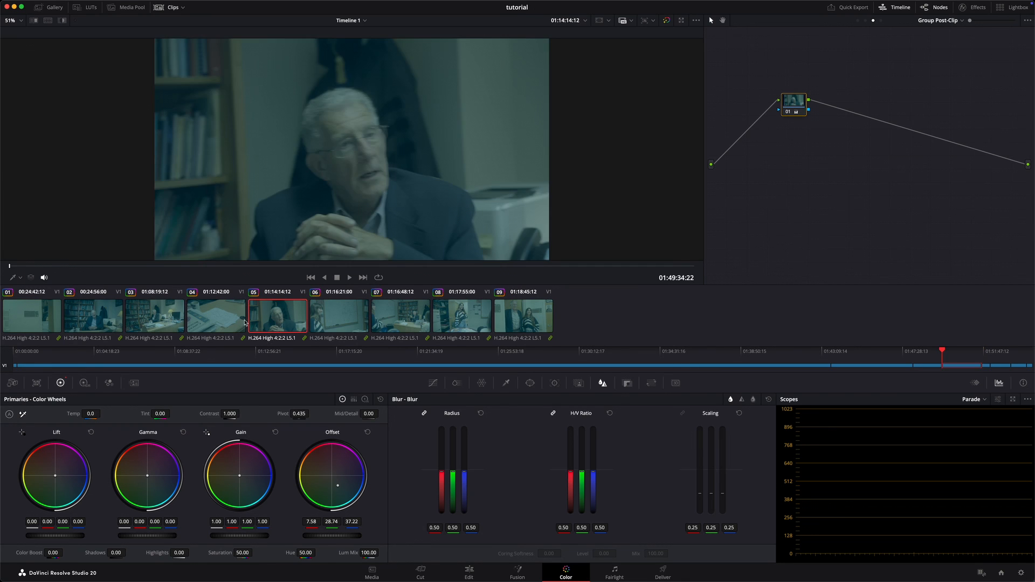
{"action": "left_click", "coordinate": [228, 322]}
{"action": "left_click", "coordinate": [161, 320]}
{"action": "left_click", "coordinate": [99, 320]}
{"action": "left_click", "coordinate": [39, 318]}
{"action": "left_click", "coordinate": [90, 317]}
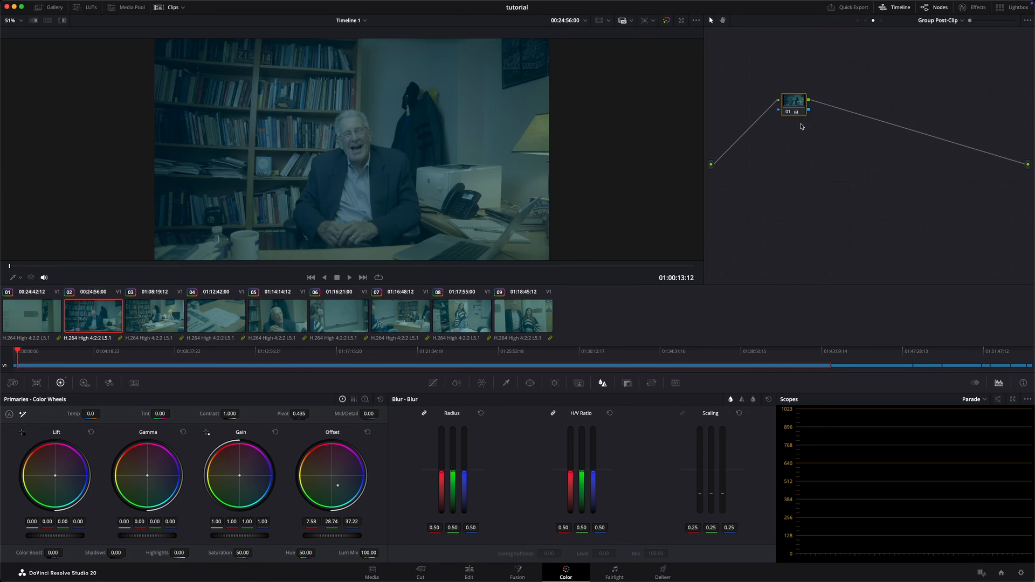
Step: Delete the Group Post-Clip grade and shift clip 02's Gain toward teal at Clip level, to about 0.53, 1.10, 1.43
{"action": "key", "text": "Delete"}
{"action": "left_click", "coordinate": [866, 21]}
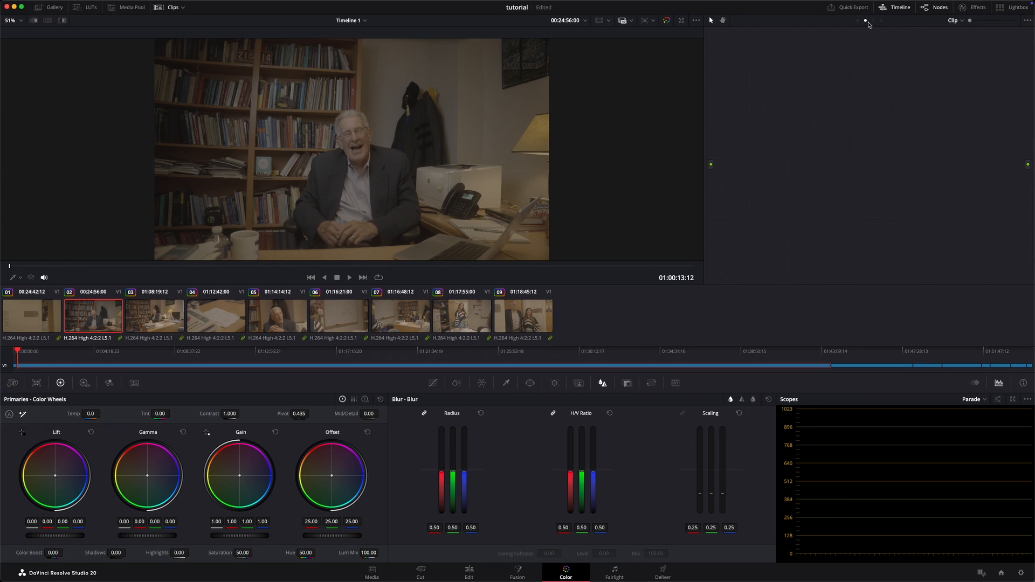
{"action": "left_click_drag", "start_coordinate": [252, 472], "coordinate": [258, 514]}
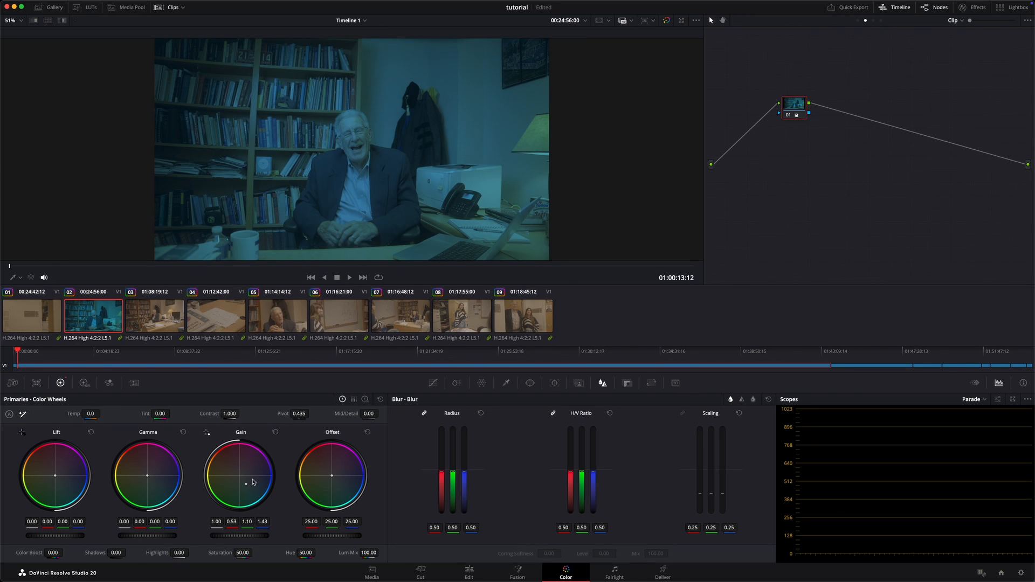
Step: Compare clip 02's individual grade with clip 03 and return to clip 02
{"action": "left_click", "coordinate": [151, 323]}
{"action": "left_click", "coordinate": [112, 315]}
{"action": "left_click", "coordinate": [174, 326]}
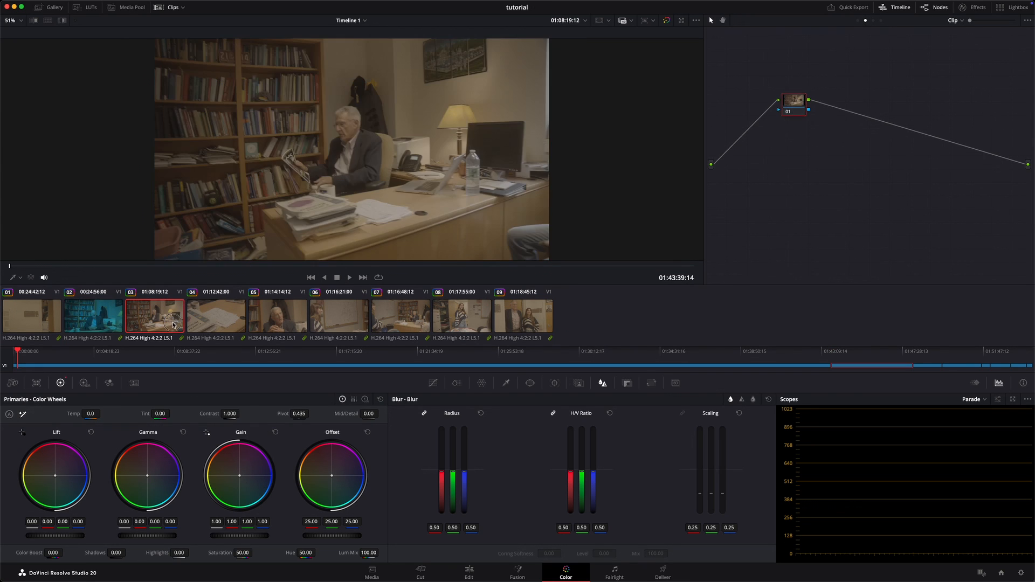
{"action": "left_click", "coordinate": [78, 323]}
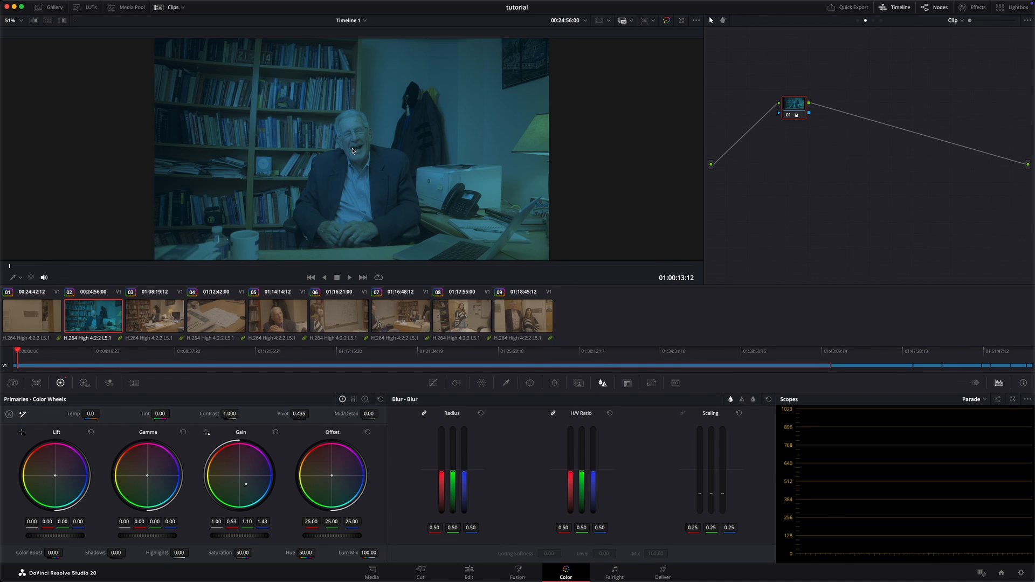
{"action": "left_click", "coordinate": [957, 22]}
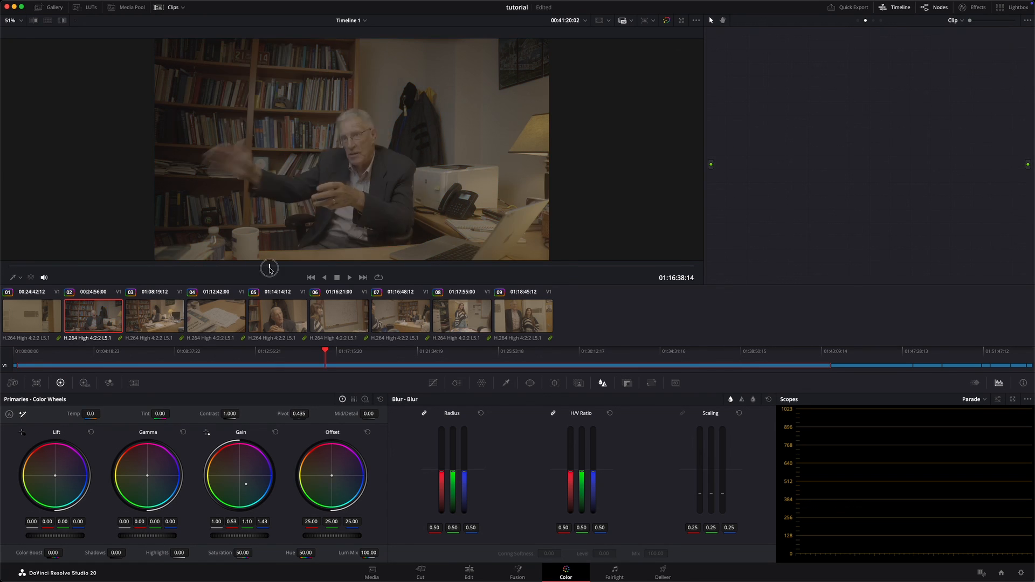
Step: Scrub through clip 02 to about 01:08:41:16 and inspect the ungraded interview subject up close
{"action": "left_click_drag", "start_coordinate": [268, 267], "coordinate": [273, 268]}
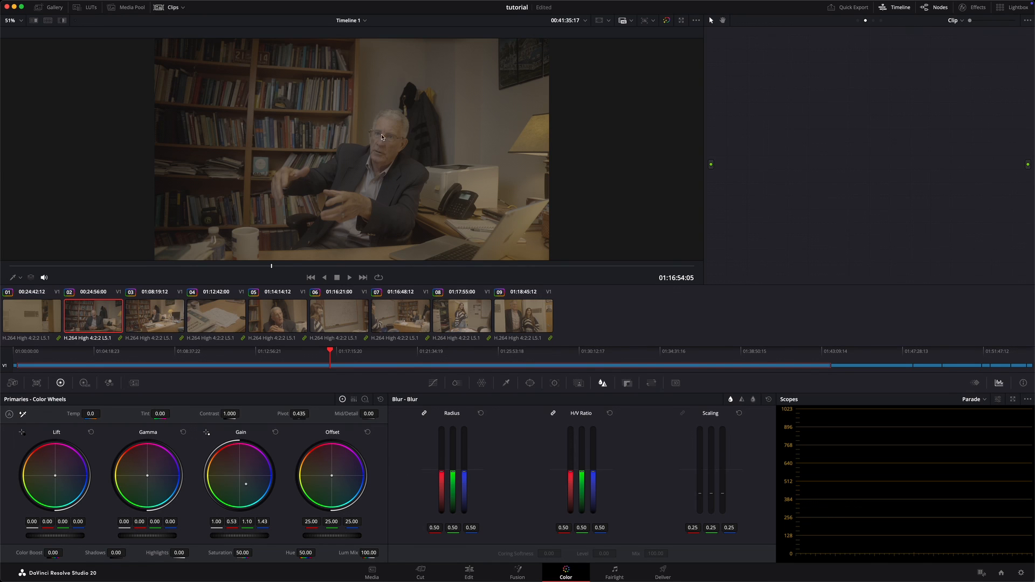
{"action": "left_click_drag", "start_coordinate": [298, 267], "coordinate": [357, 267]}
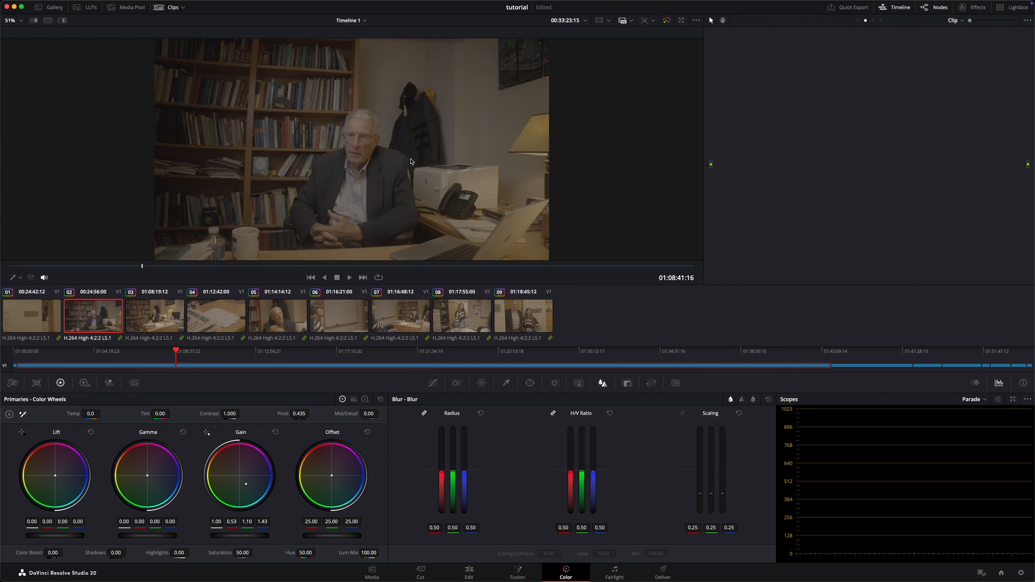
{"action": "scroll", "coordinate": [399, 162], "scroll_direction": "up", "scroll_amount": 5}
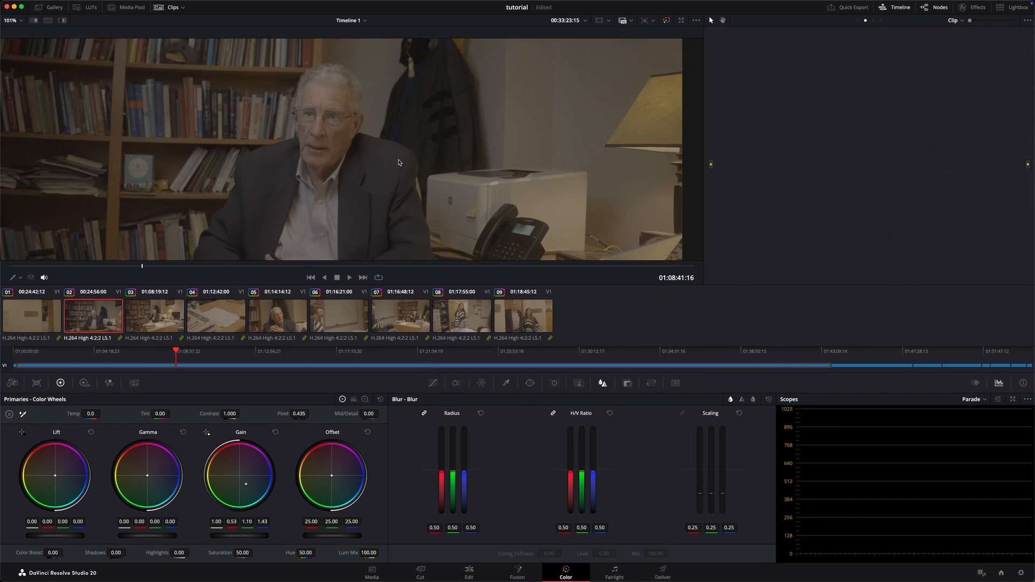
{"action": "scroll", "coordinate": [407, 144], "scroll_direction": "down", "scroll_amount": 5}
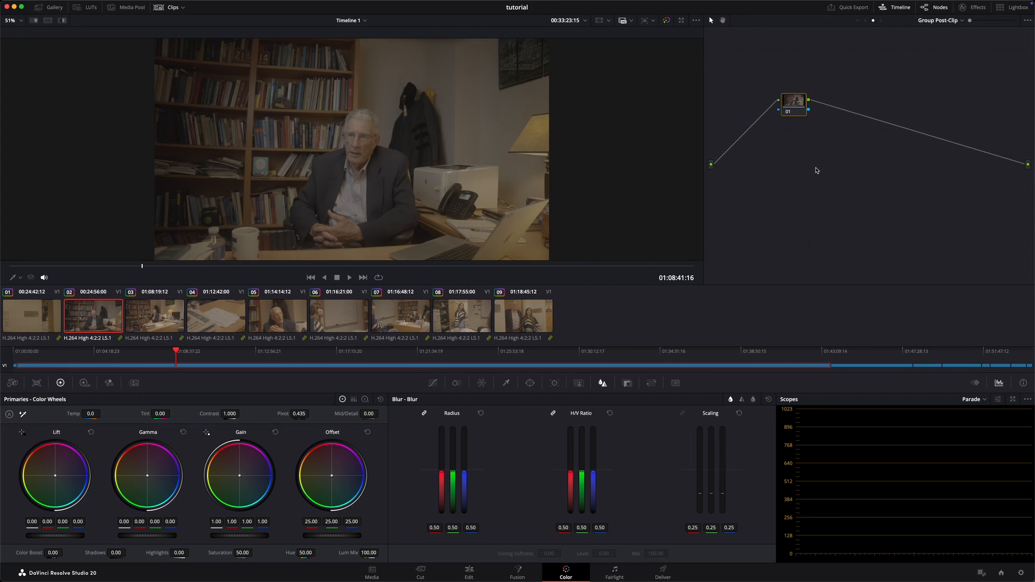
Step: In the project's color management settings, set the timeline color space to DaVinci WG/Intermediate
{"action": "left_click", "coordinate": [1023, 575]}
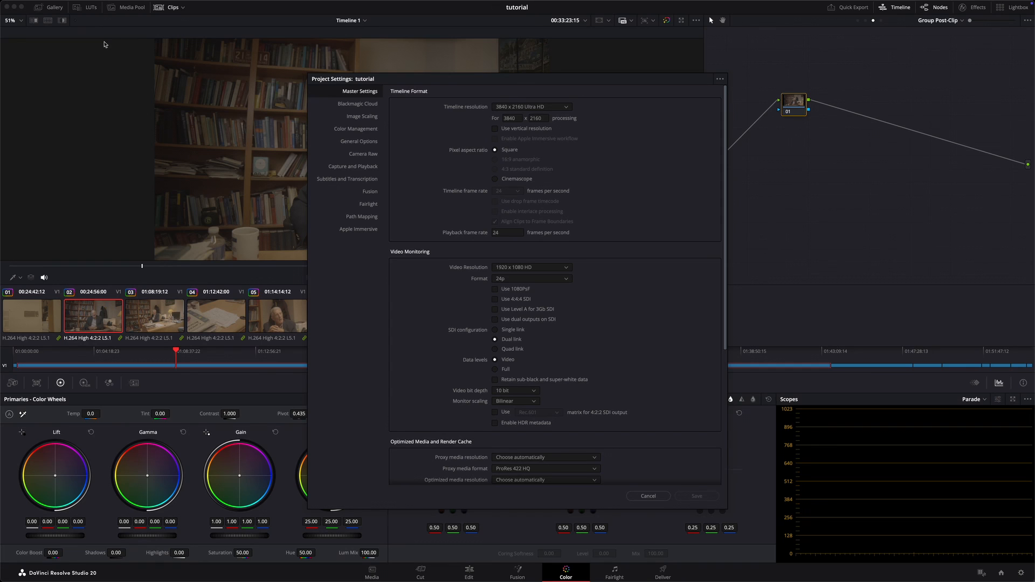
{"action": "left_click", "coordinate": [363, 130]}
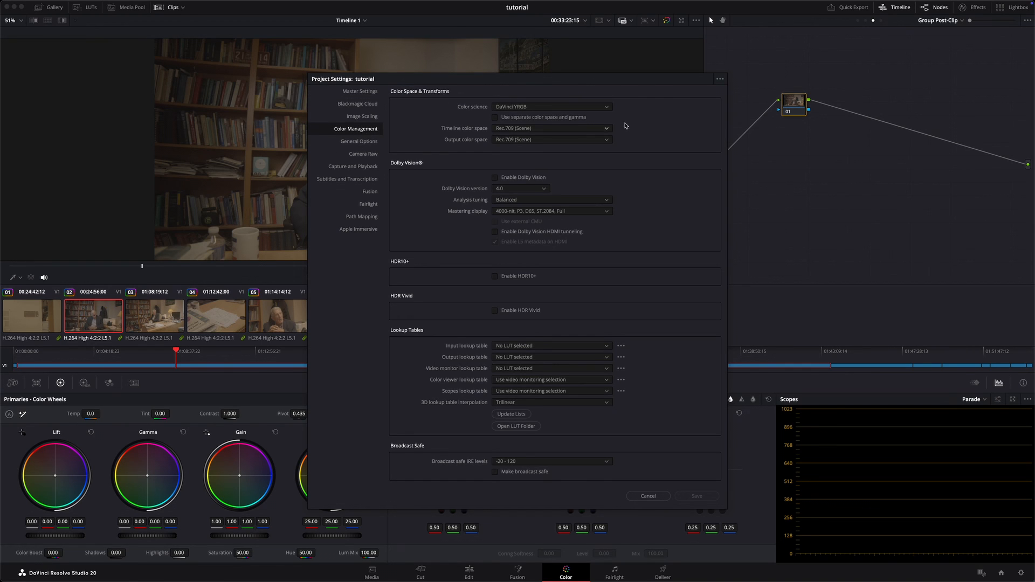
{"action": "left_click", "coordinate": [577, 129]}
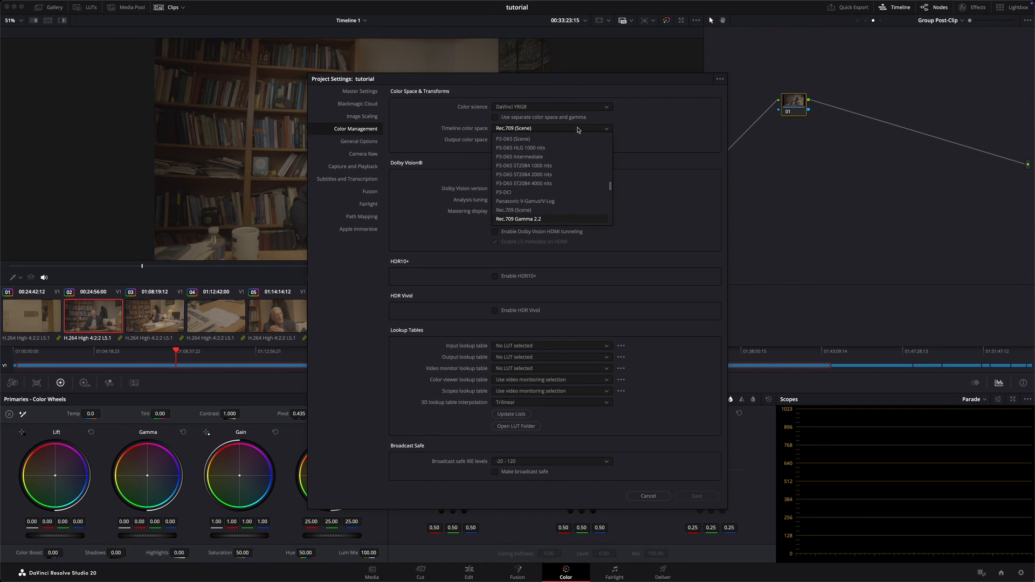
{"action": "scroll", "coordinate": [561, 201], "scroll_direction": "down", "scroll_amount": 5}
{"action": "scroll", "coordinate": [559, 199], "scroll_direction": "down", "scroll_amount": 2}
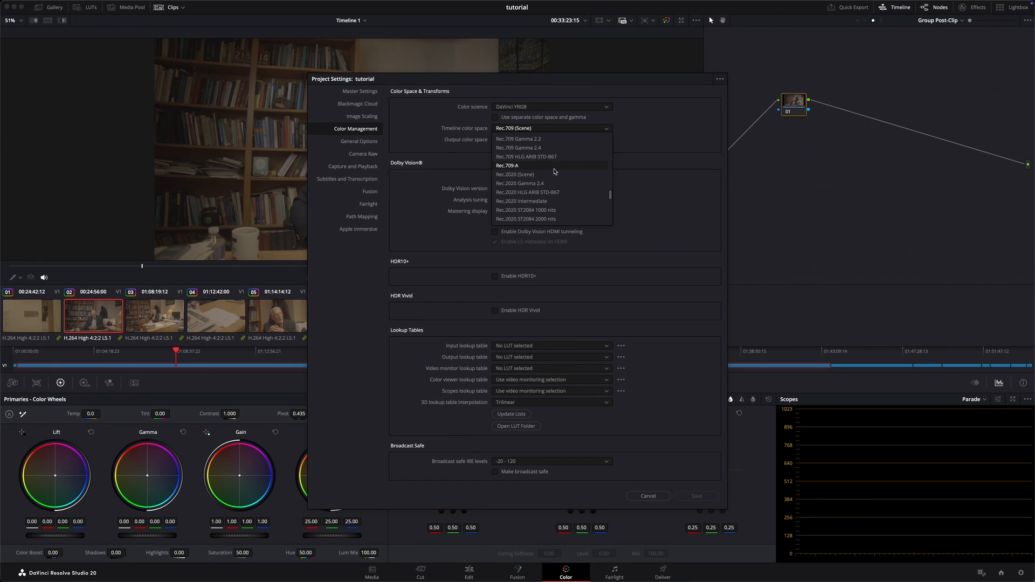
{"action": "scroll", "coordinate": [563, 146], "scroll_direction": "up", "scroll_amount": 15}
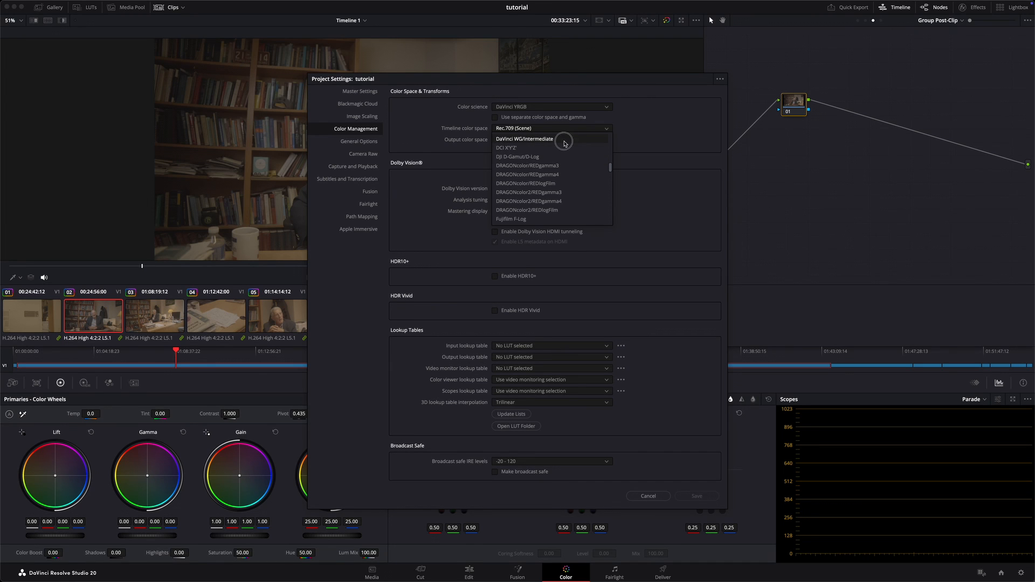
{"action": "left_click", "coordinate": [565, 142]}
Step: Set the output color space to Rec.709-A and save the project settings
{"action": "left_click", "coordinate": [561, 140]}
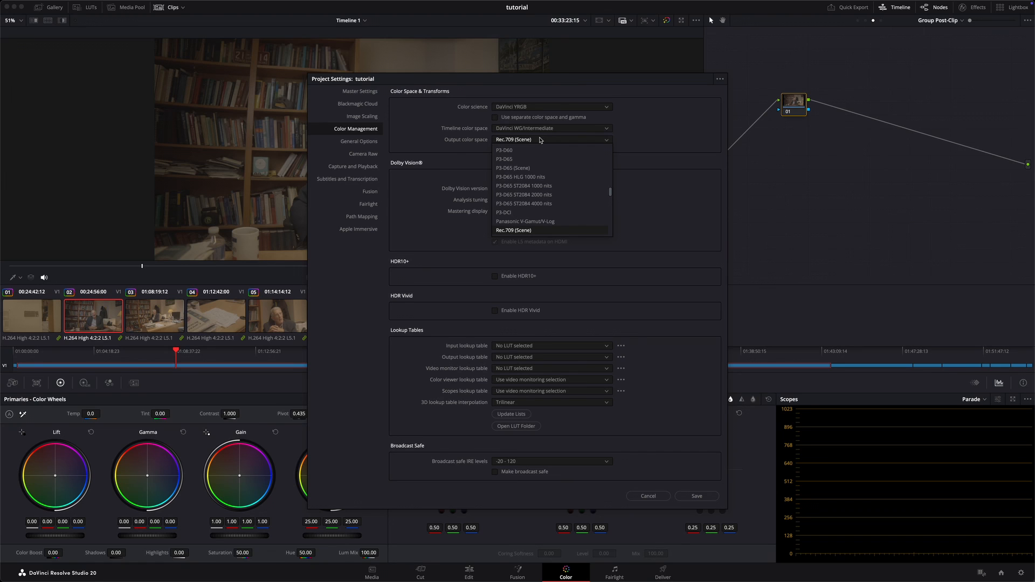
{"action": "scroll", "coordinate": [539, 184], "scroll_direction": "down", "scroll_amount": 2}
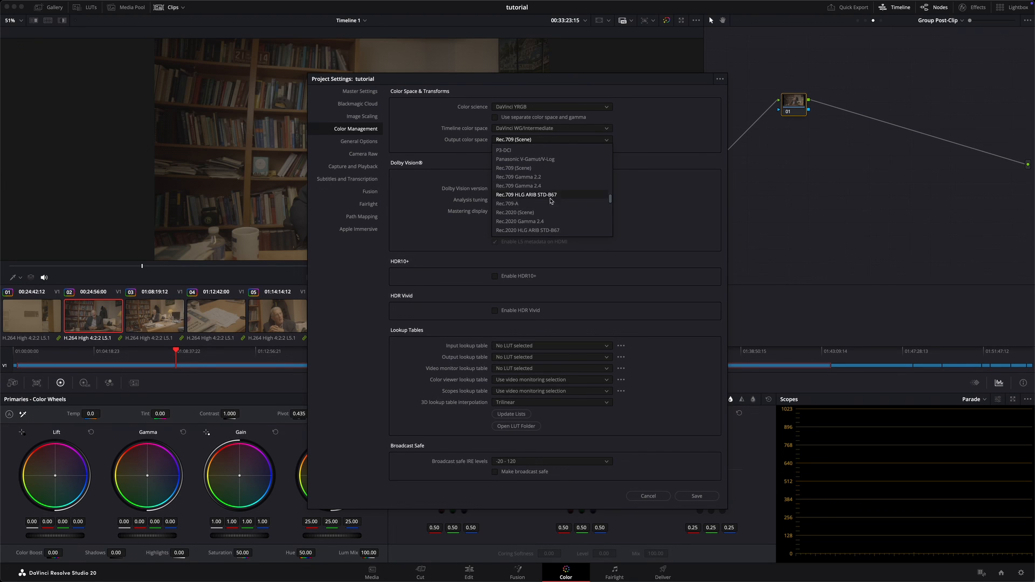
{"action": "left_click", "coordinate": [540, 203]}
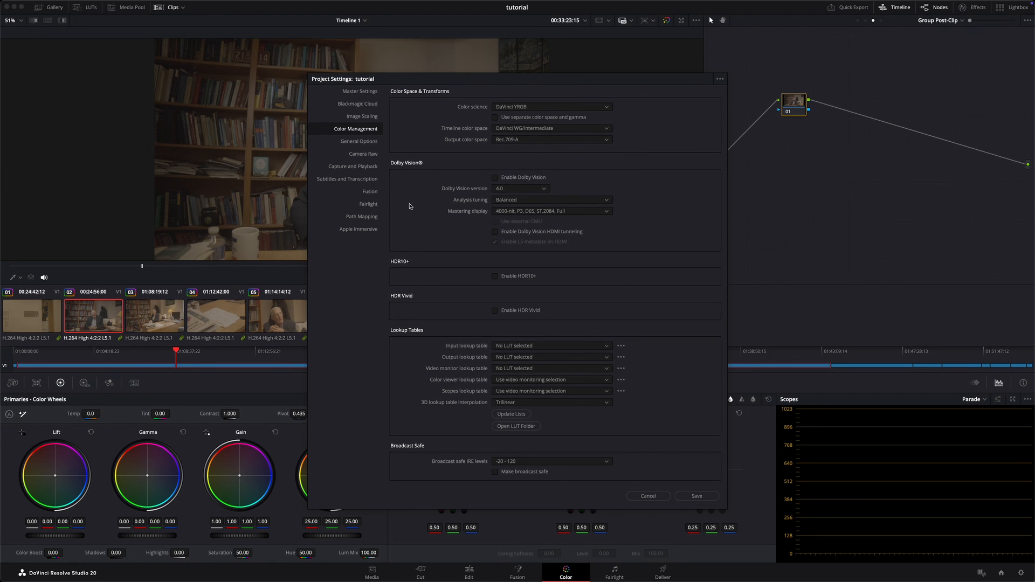
{"action": "left_click", "coordinate": [698, 496]}
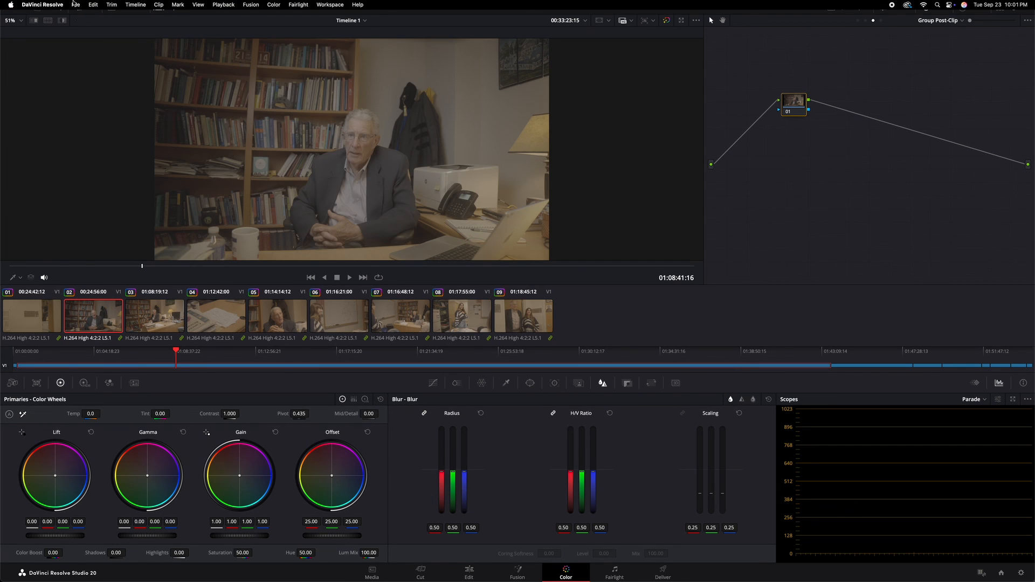
Step: Check the General system preferences for Mac display color profiles and Rec.709-A tagging, and save the preferences
{"action": "left_click", "coordinate": [45, 5]}
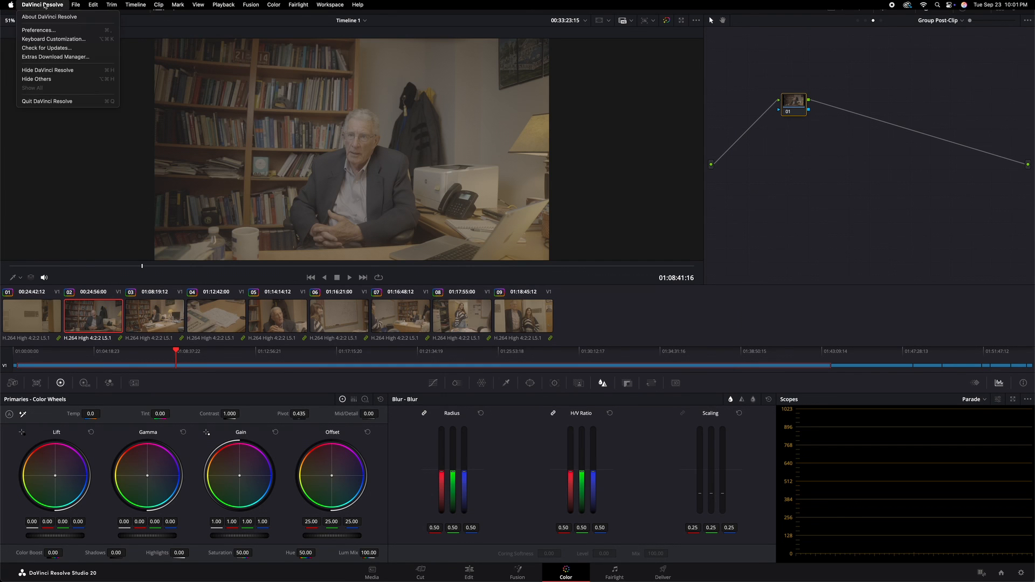
{"action": "left_click", "coordinate": [54, 29]}
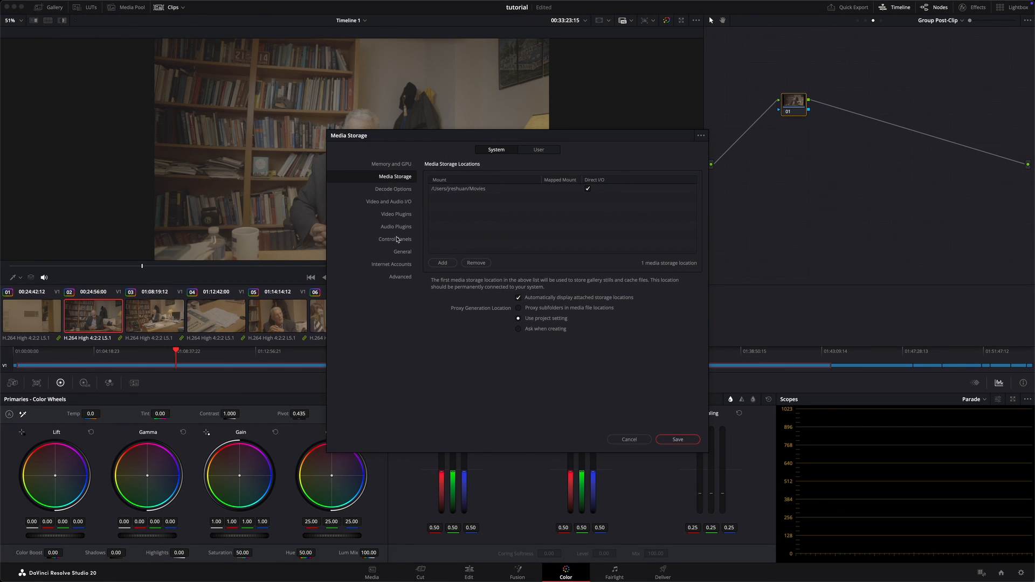
{"action": "left_click", "coordinate": [401, 252]}
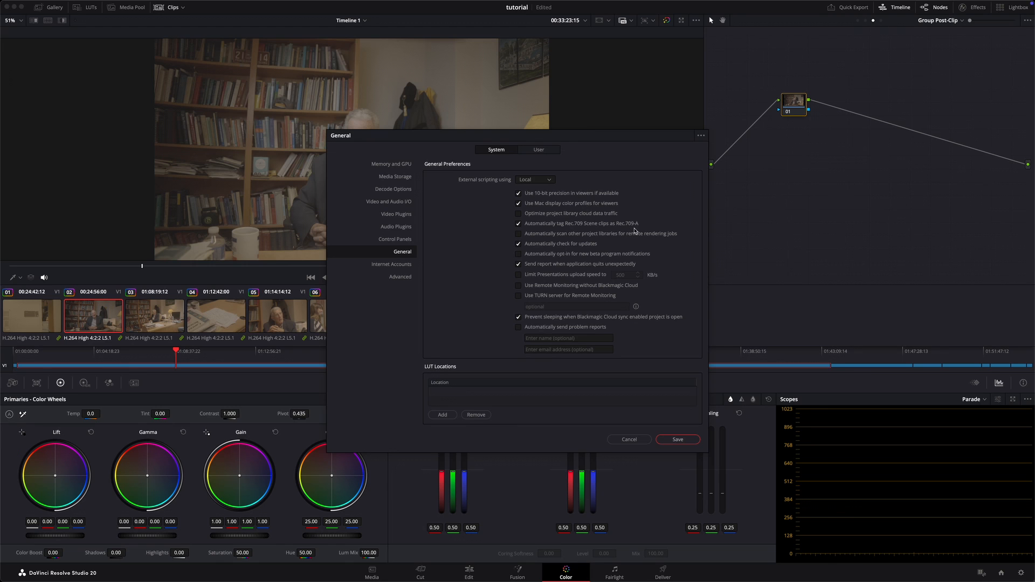
{"action": "left_click", "coordinate": [678, 439]}
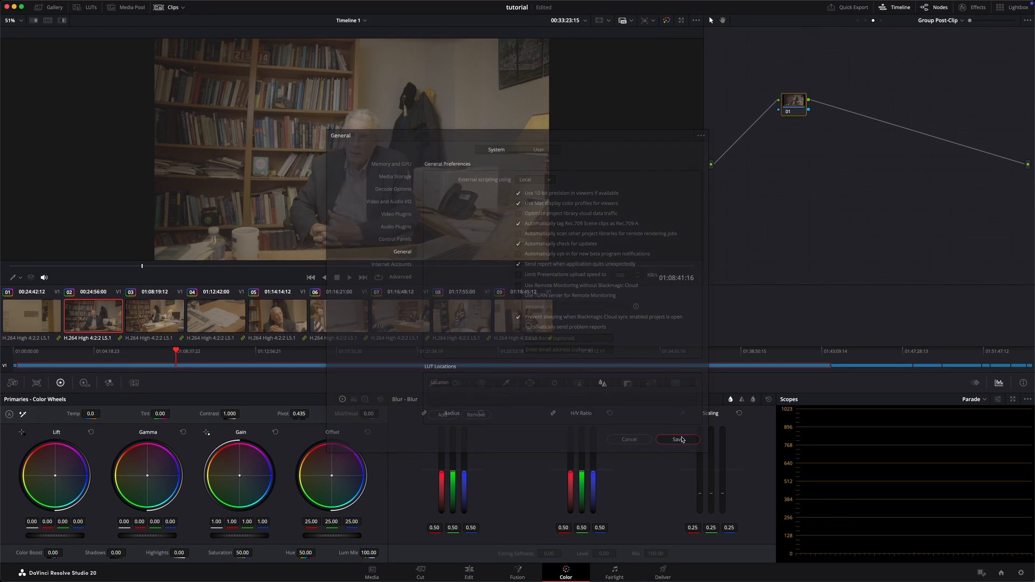
Step: Review the output color space options in the project's color management settings, and leave without changing them
{"action": "left_click", "coordinate": [1021, 573]}
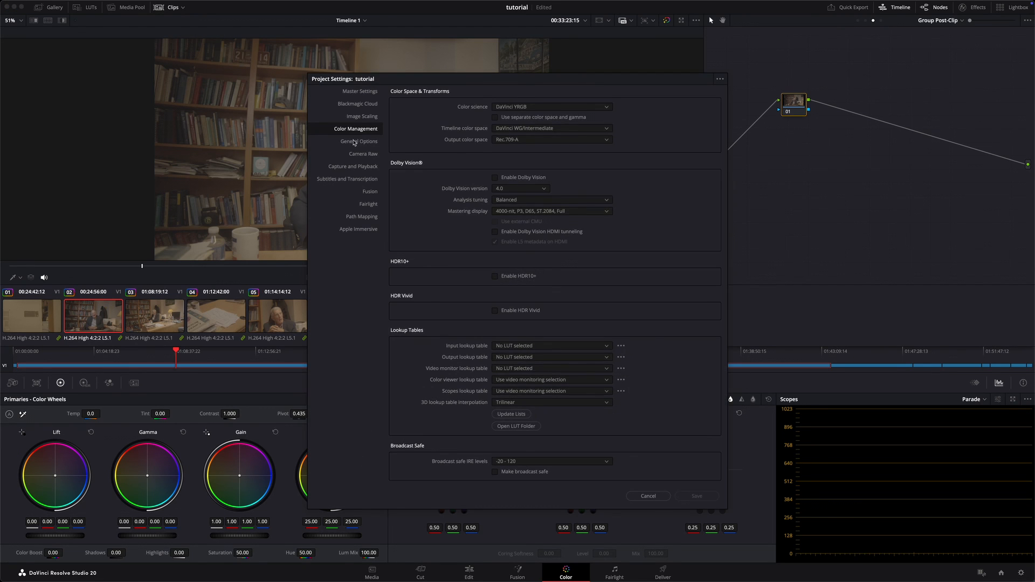
{"action": "left_click", "coordinate": [529, 141]}
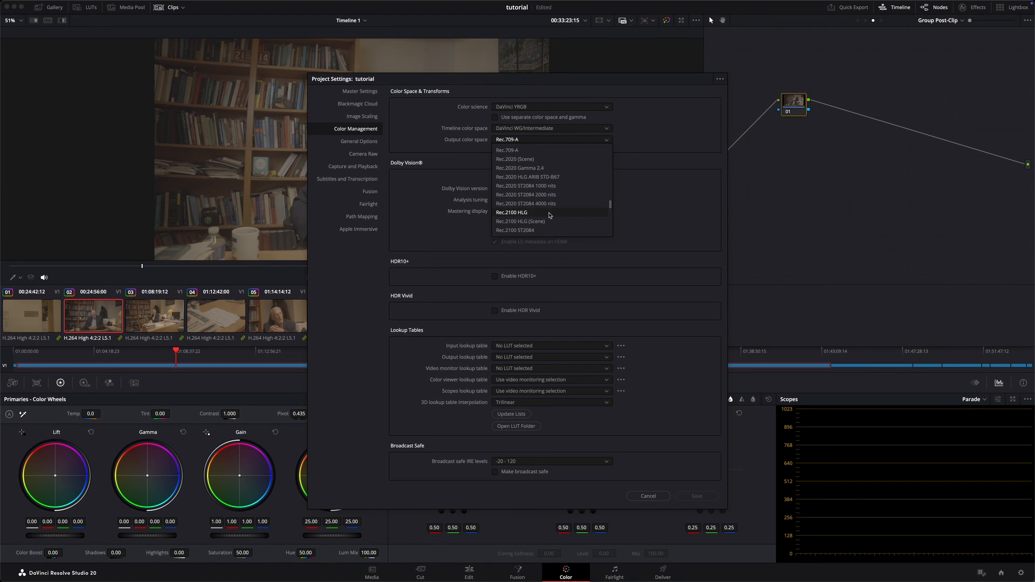
{"action": "left_click", "coordinate": [663, 456]}
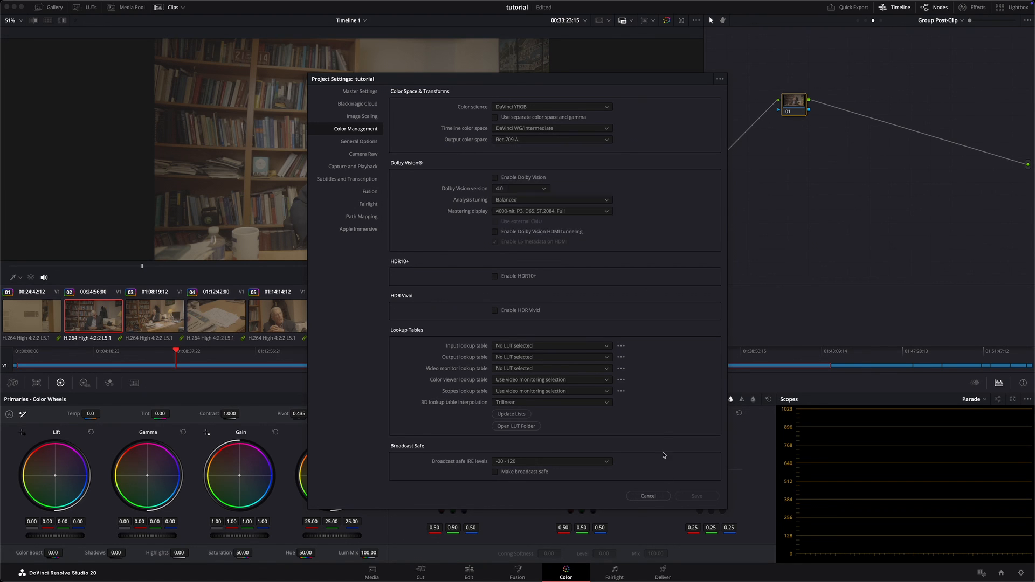
{"action": "left_click", "coordinate": [664, 495]}
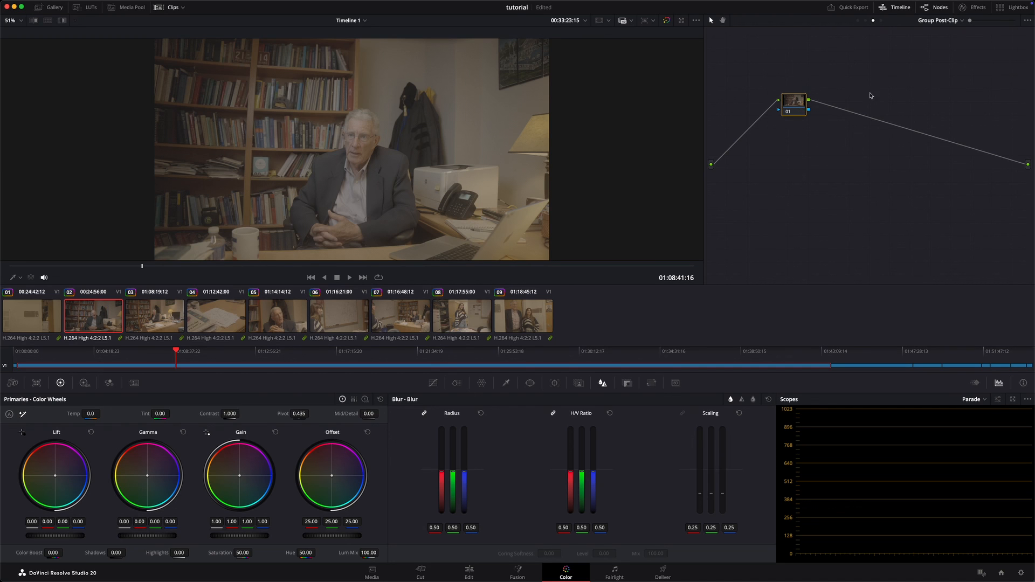
Step: Search the effects library for "color" and apply Color Space Transform to node 01 at the Group Pre-Clip level
{"action": "left_click", "coordinate": [858, 22]}
{"action": "left_click", "coordinate": [858, 22]}
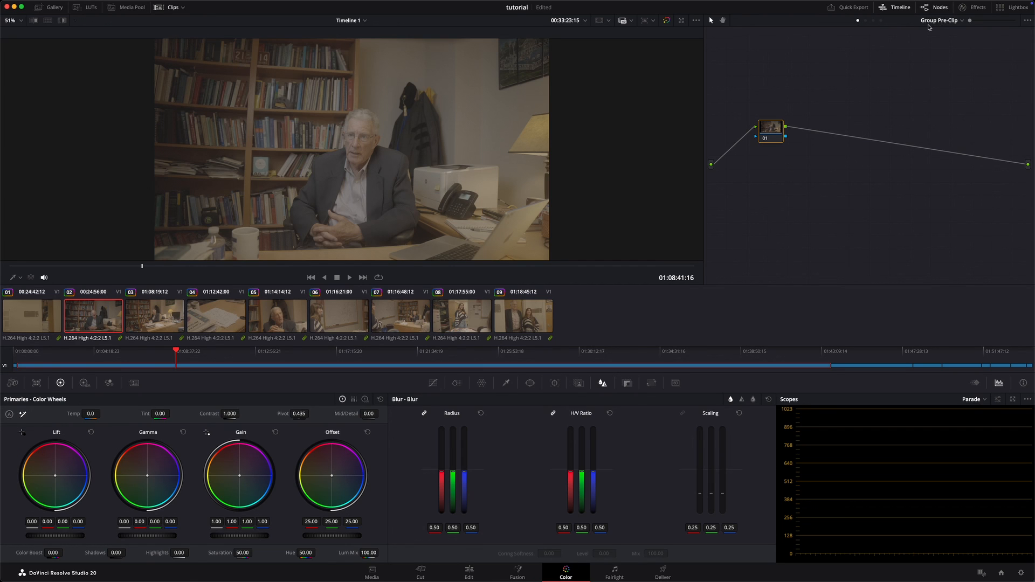
{"action": "left_click", "coordinate": [966, 11]}
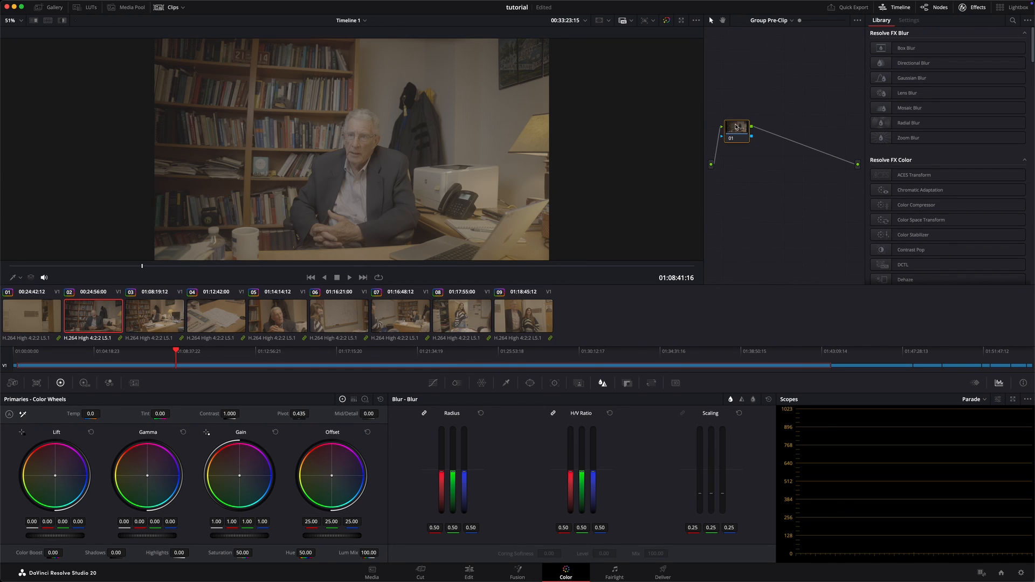
{"action": "key", "text": "Delete"}
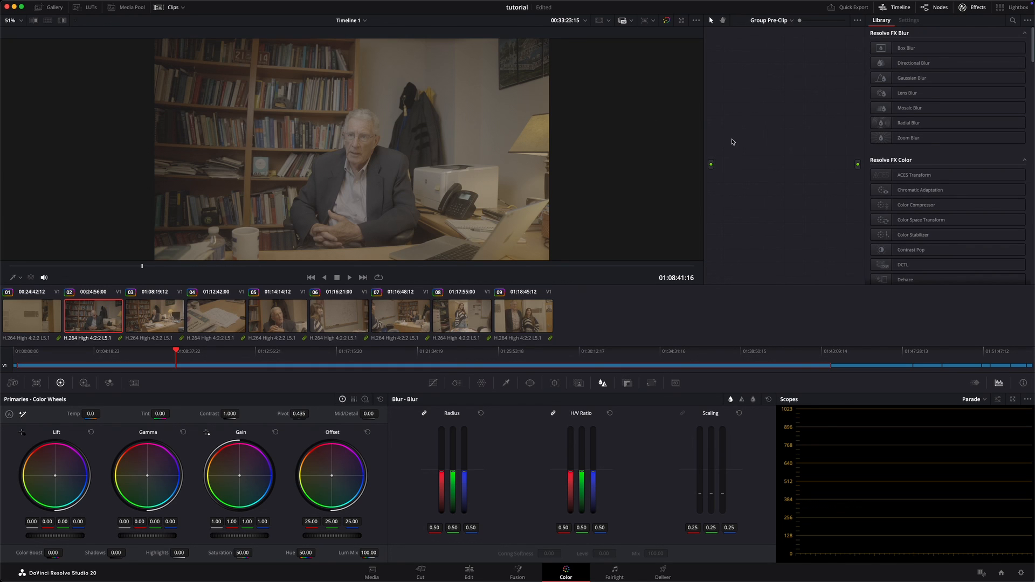
{"action": "key", "text": "super+z"}
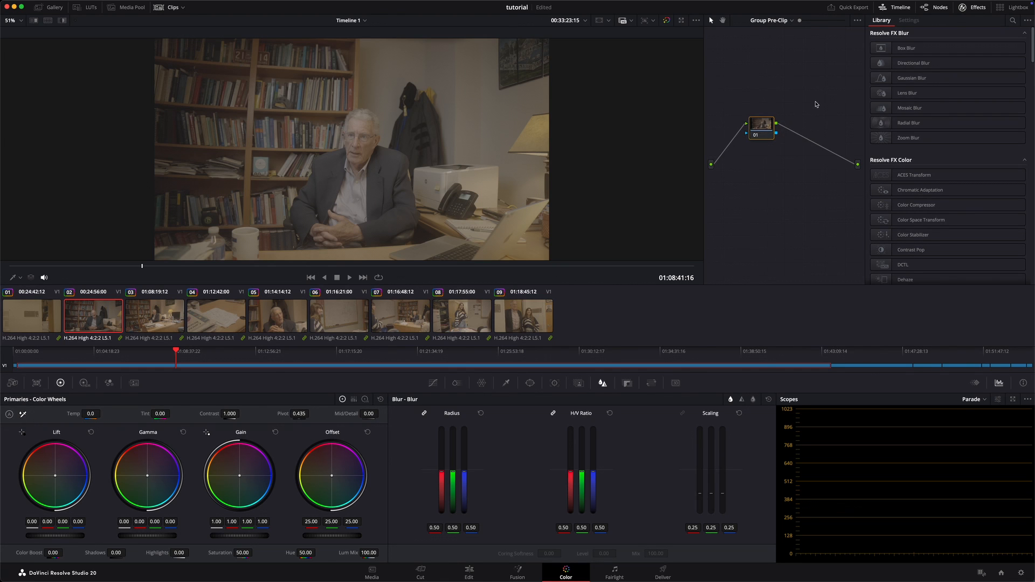
{"action": "left_click", "coordinate": [1013, 20]}
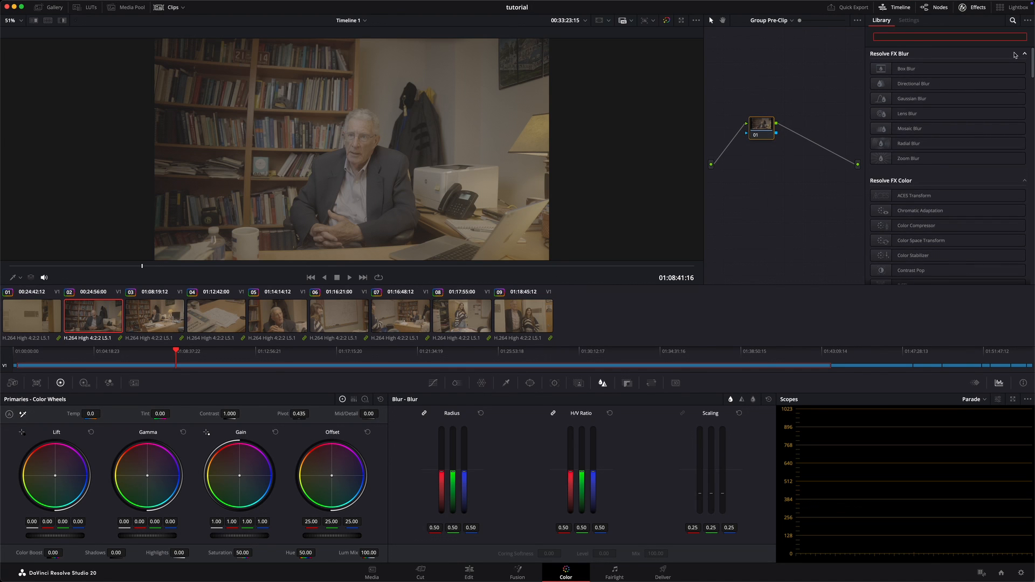
{"action": "type", "text": "color"}
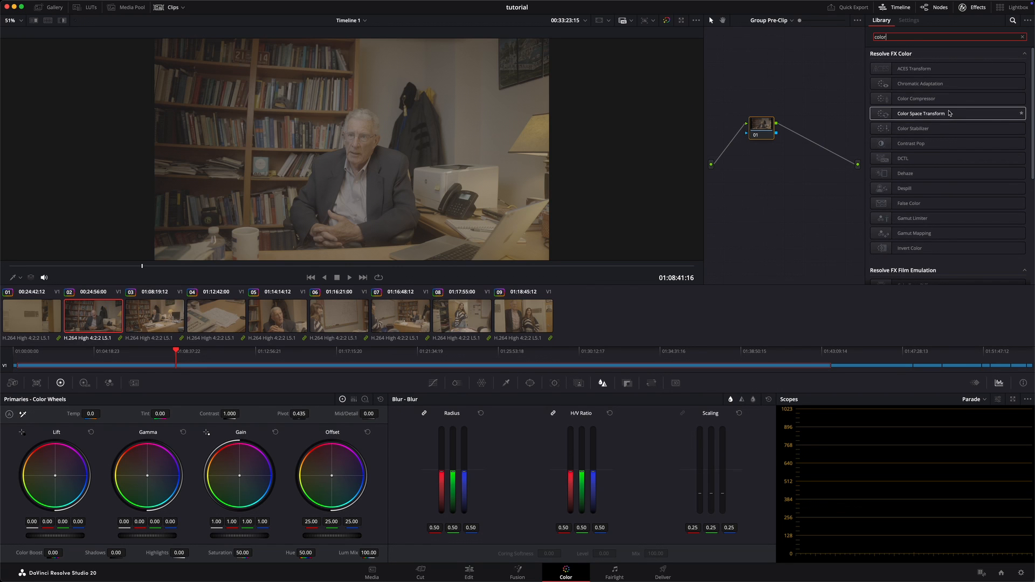
{"action": "left_click_drag", "start_coordinate": [941, 113], "coordinate": [773, 130]}
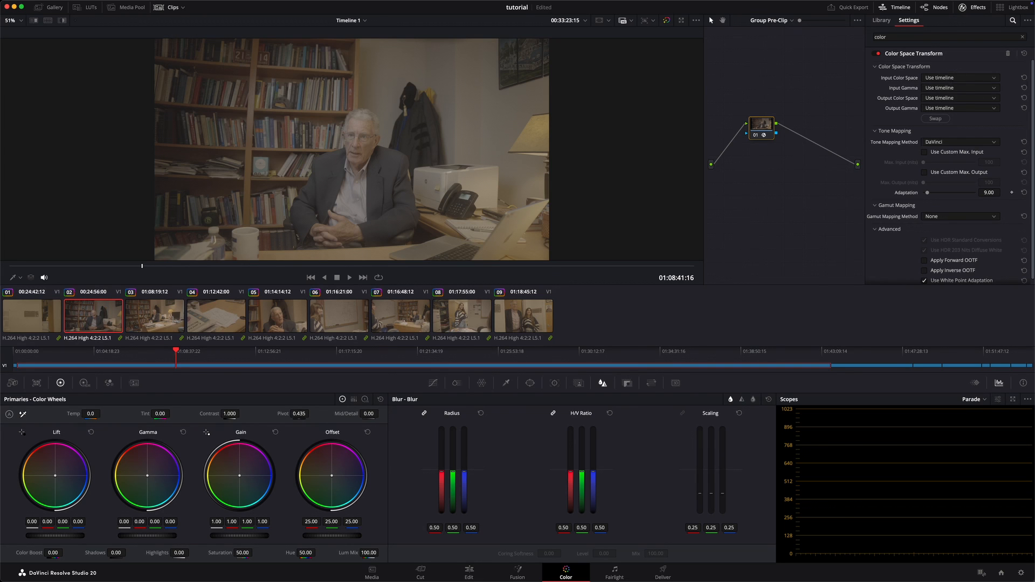
Step: Set the pre-clip transform's input color space to Sony S-Gamut3.Cine and its input gamma to Sony S-Log3
{"action": "left_click", "coordinate": [953, 79]}
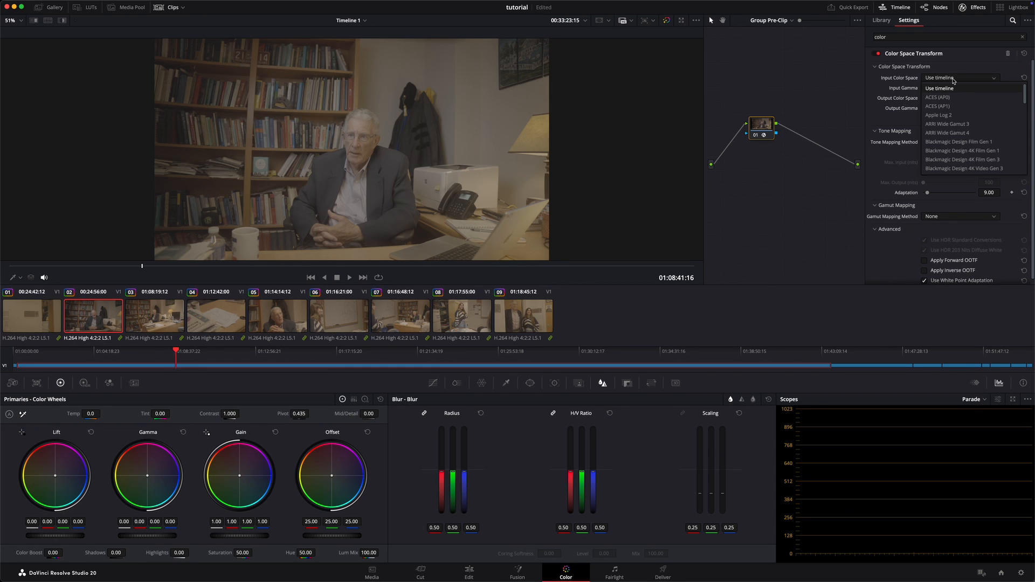
{"action": "scroll", "coordinate": [963, 124], "scroll_direction": "down", "scroll_amount": 10}
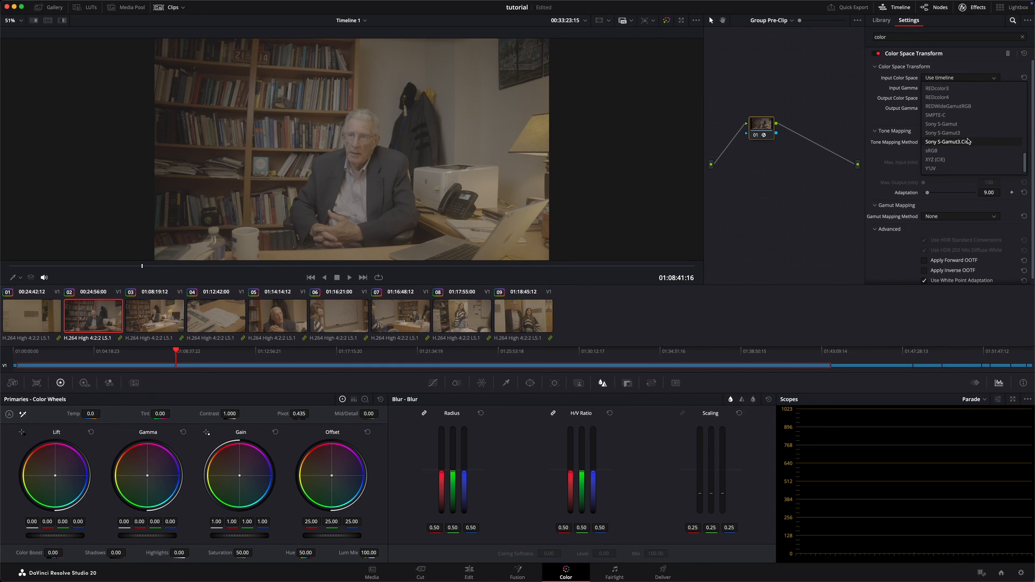
{"action": "left_click", "coordinate": [954, 142]}
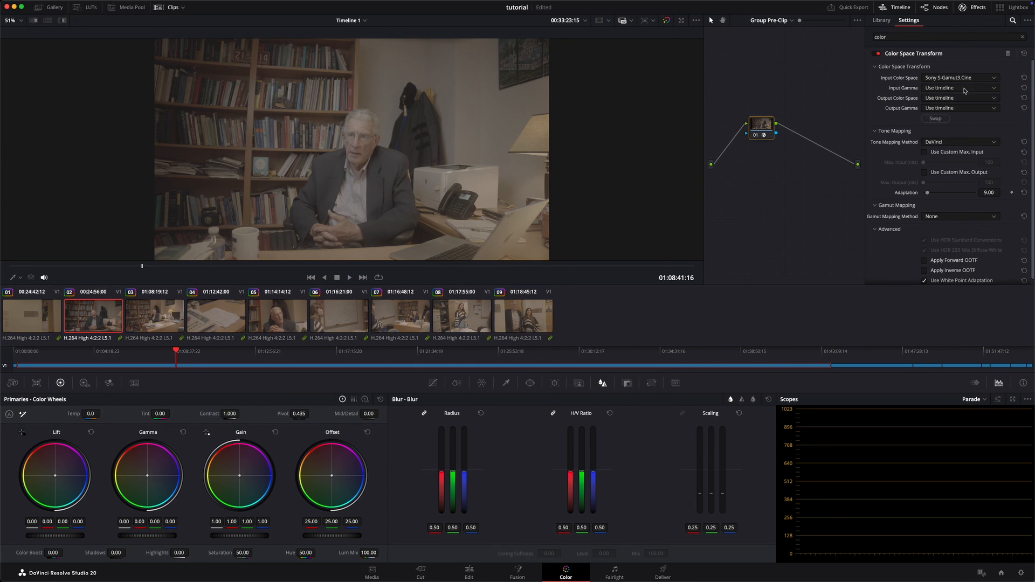
{"action": "left_click", "coordinate": [960, 87]}
{"action": "scroll", "coordinate": [965, 140], "scroll_direction": "down", "scroll_amount": 8}
{"action": "left_click", "coordinate": [971, 153]}
Step: Set the pre-clip transform's output color space to DaVinci Wide Gamut and its output gamma to DaVinci Intermediate
{"action": "left_click", "coordinate": [969, 99]}
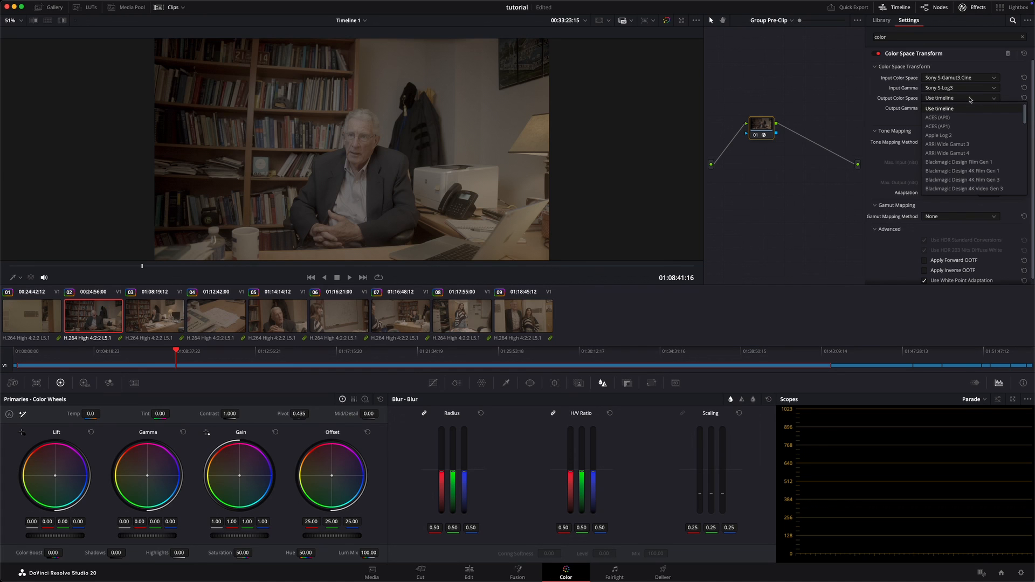
{"action": "scroll", "coordinate": [965, 151], "scroll_direction": "down", "scroll_amount": 3}
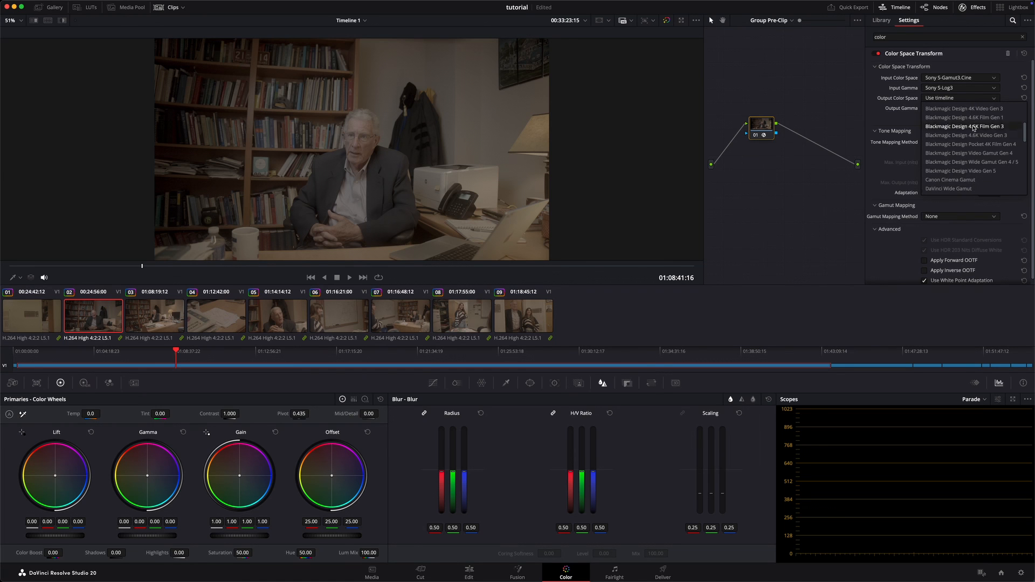
{"action": "left_click", "coordinate": [968, 188]}
{"action": "left_click", "coordinate": [973, 109]}
{"action": "scroll", "coordinate": [976, 151], "scroll_direction": "down", "scroll_amount": 5}
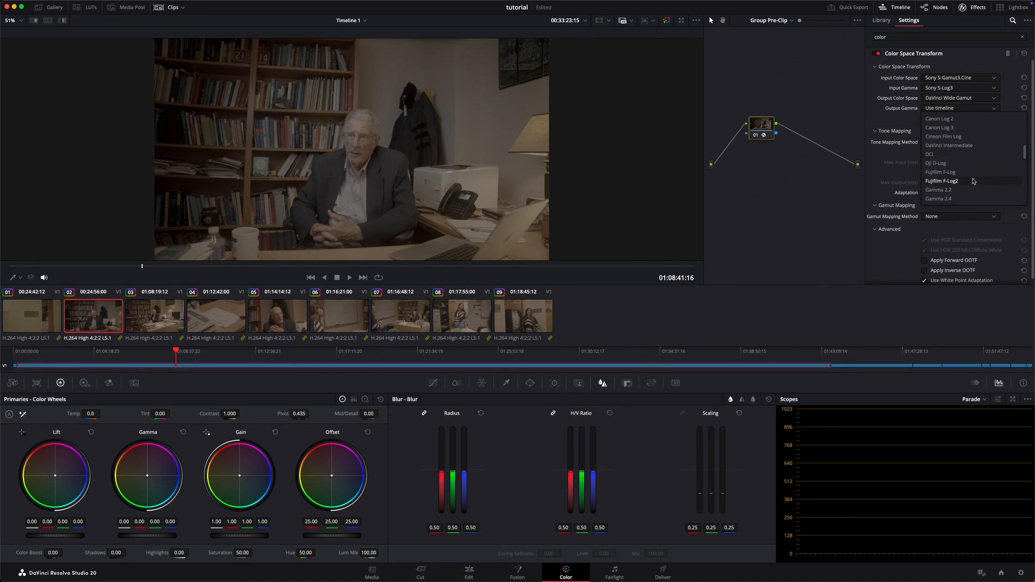
{"action": "left_click", "coordinate": [977, 150]}
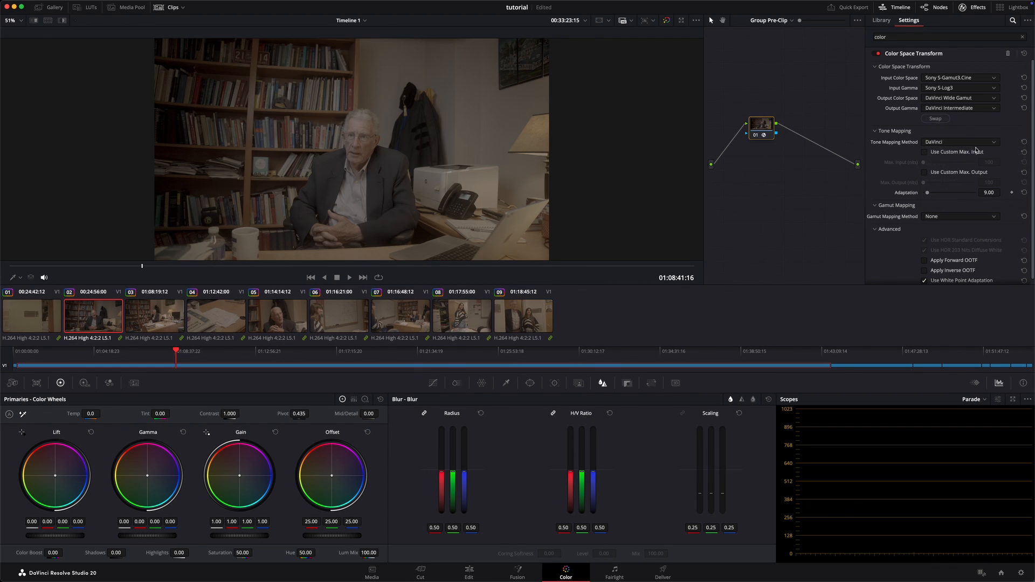
Step: Set the pre-clip transform's tone mapping method to None and close the effect settings
{"action": "left_click", "coordinate": [956, 143]}
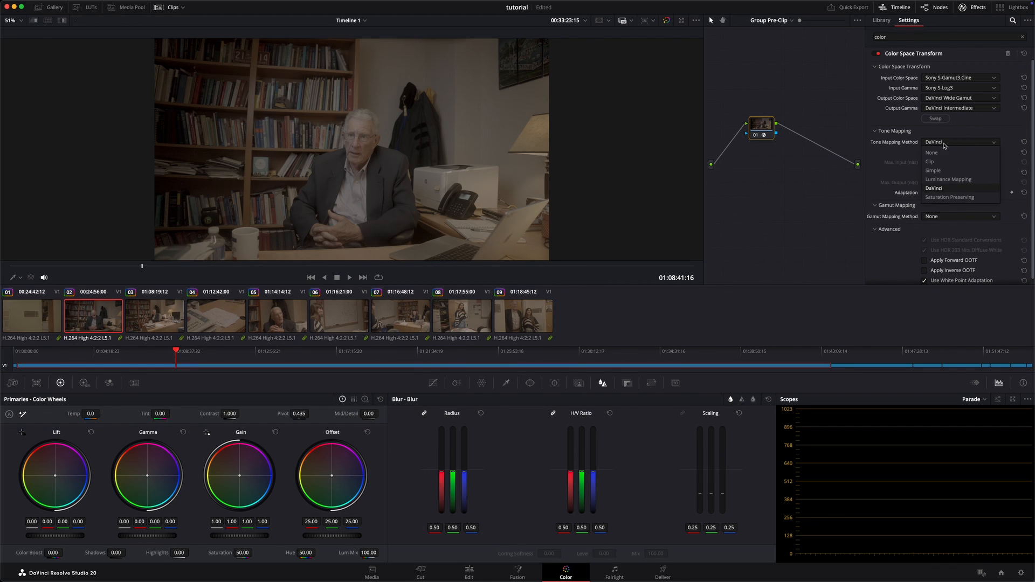
{"action": "left_click", "coordinate": [948, 152]}
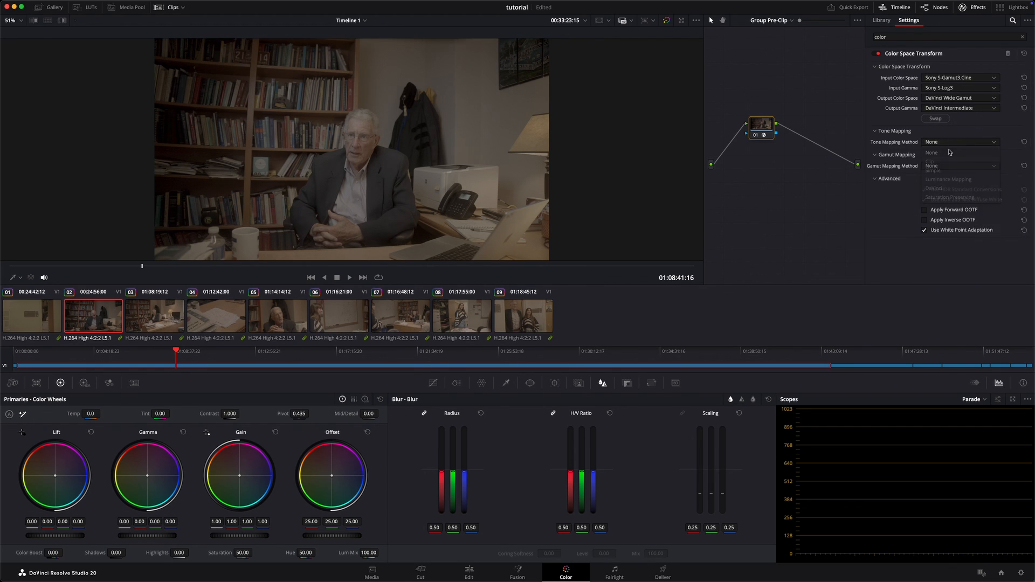
{"action": "left_click", "coordinate": [974, 7]}
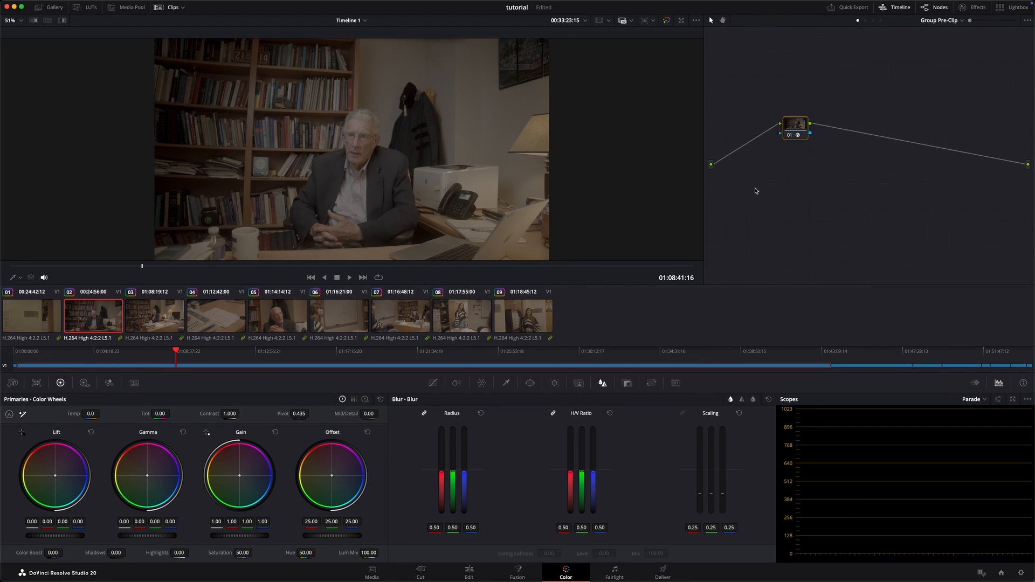
Step: Check the group transform on the other clips, and return to clip 02 at about 01:17:02:01
{"action": "left_click", "coordinate": [154, 322]}
{"action": "left_click", "coordinate": [216, 318]}
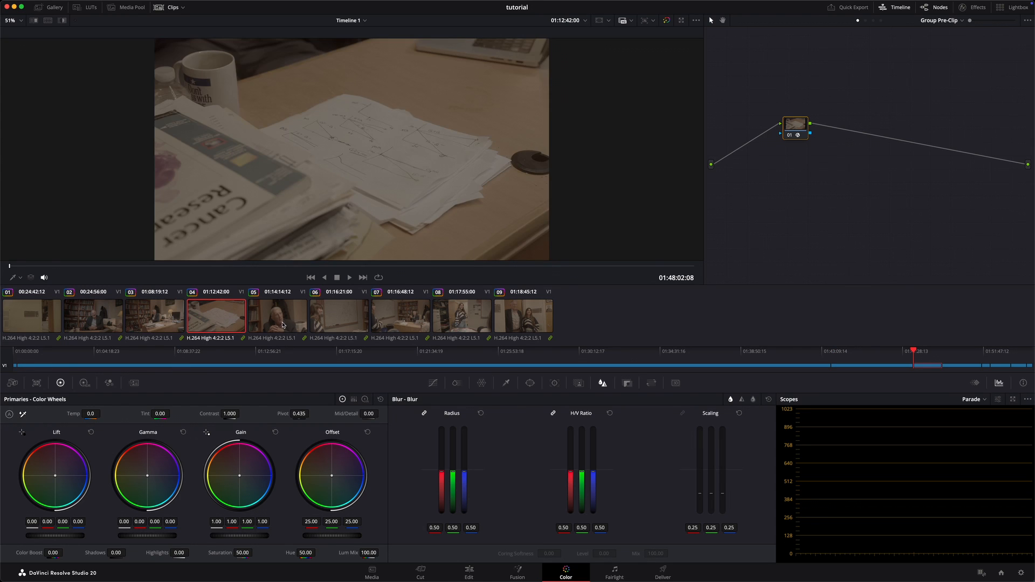
{"action": "left_click", "coordinate": [278, 318]}
{"action": "left_click", "coordinate": [338, 318]}
{"action": "left_click", "coordinate": [385, 318]}
{"action": "left_click", "coordinate": [462, 318]}
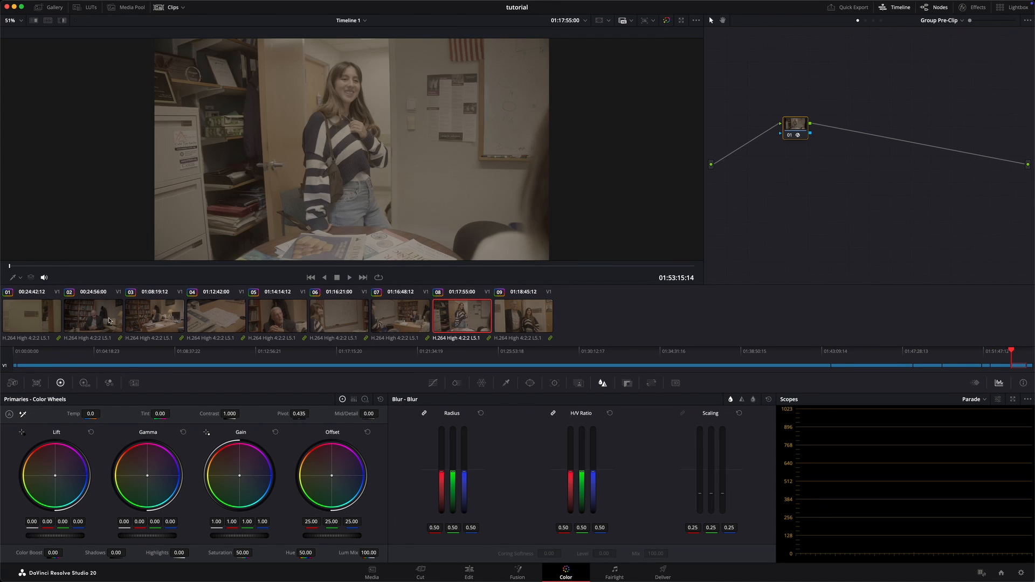
{"action": "left_click", "coordinate": [102, 318]}
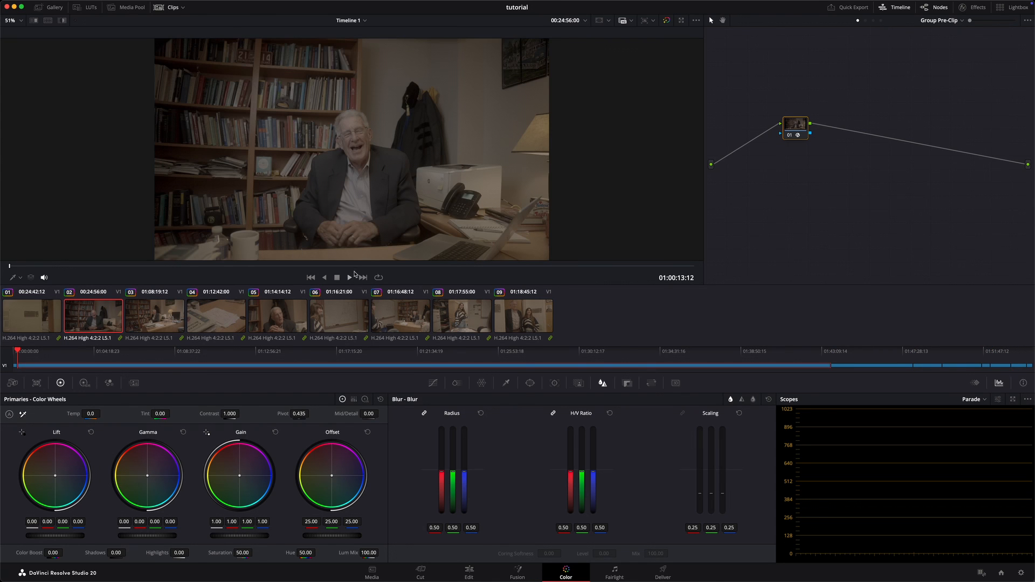
{"action": "left_click_drag", "start_coordinate": [353, 267], "coordinate": [276, 272]}
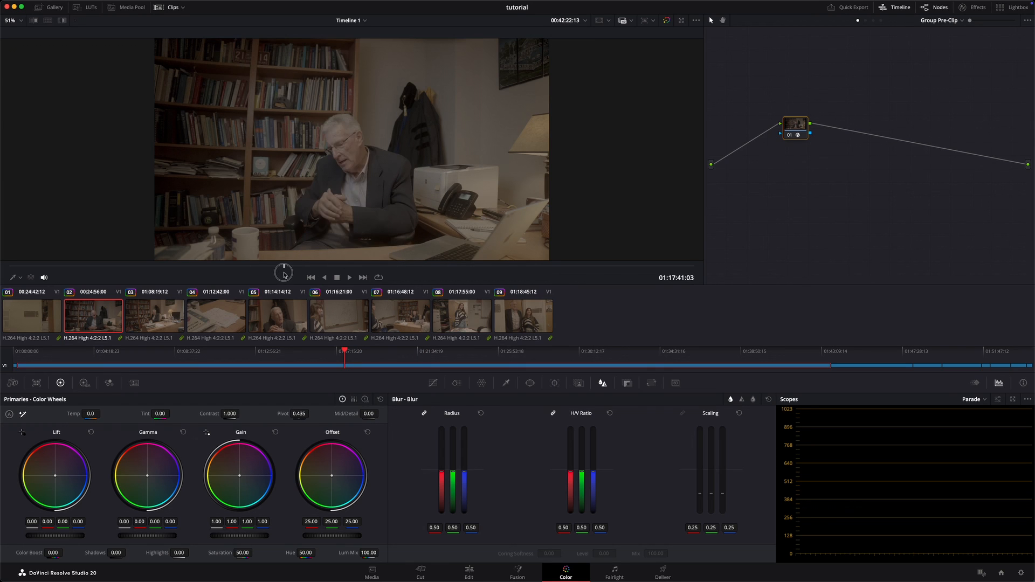
Step: Apply a Color Space Transform to node 01 at the Group Post-Clip level
{"action": "left_click", "coordinate": [874, 21]}
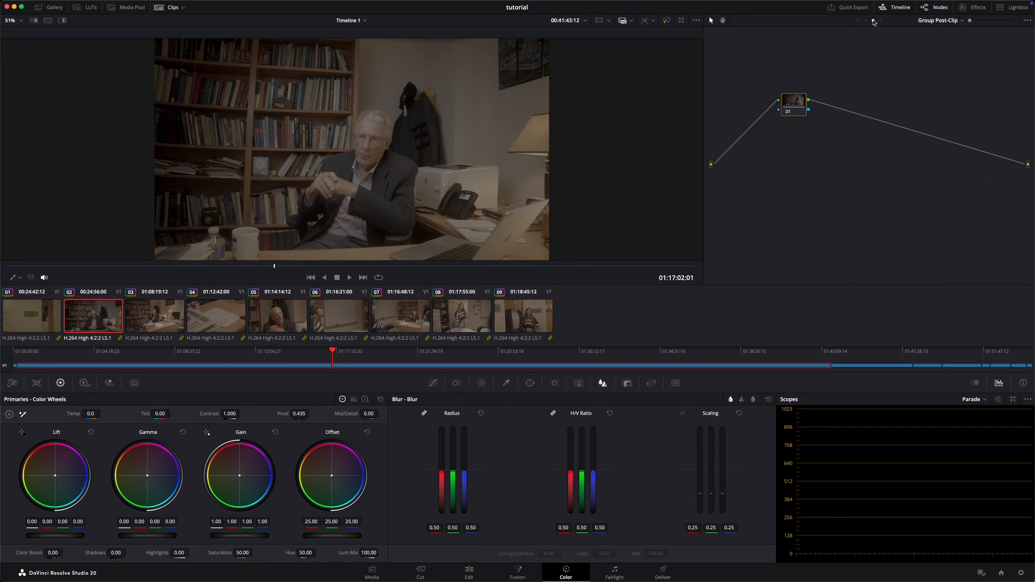
{"action": "left_click", "coordinate": [963, 22]}
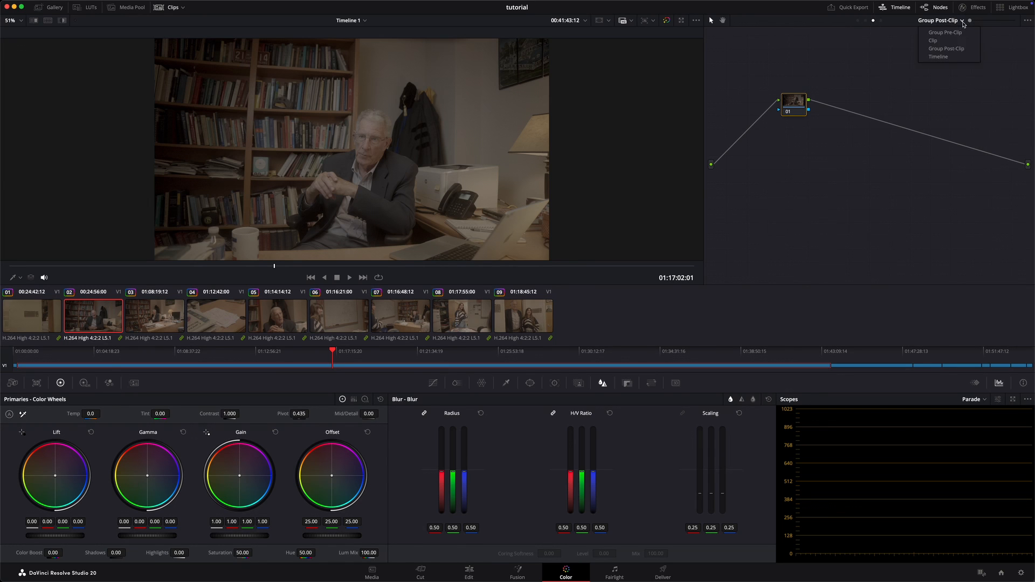
{"action": "left_click", "coordinate": [947, 48]}
{"action": "left_click", "coordinate": [974, 7]}
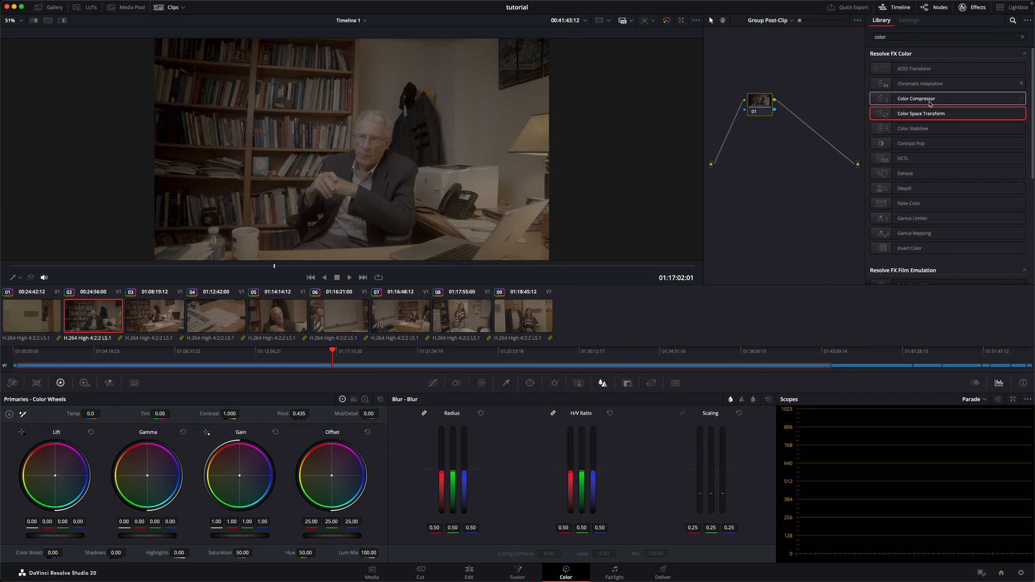
{"action": "left_click_drag", "start_coordinate": [928, 114], "coordinate": [764, 103]}
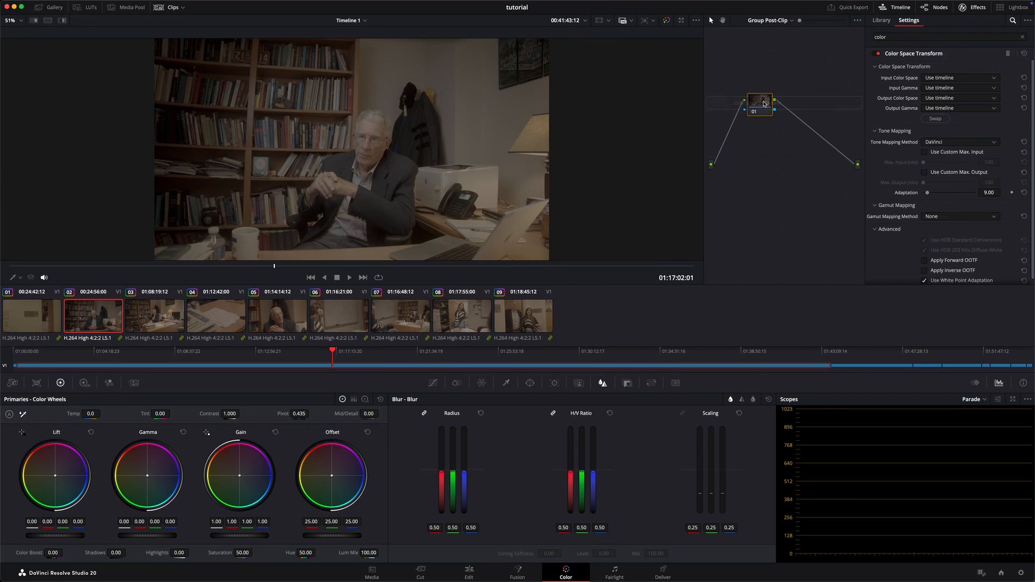
Step: Set the post-clip transform's input color space to DaVinci Wide Gamut and its input gamma to DaVinci Intermediate
{"action": "left_click", "coordinate": [975, 79]}
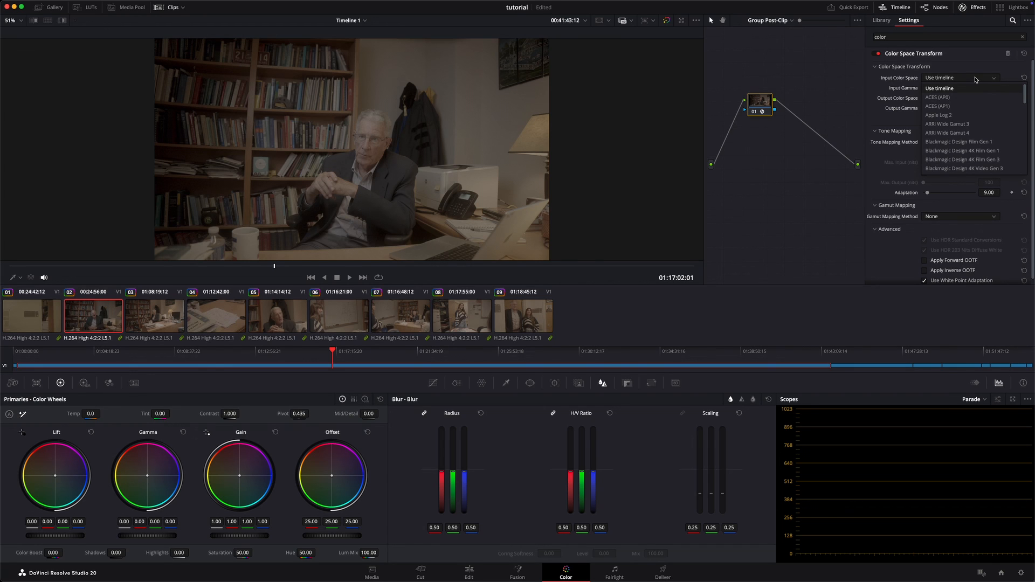
{"action": "scroll", "coordinate": [970, 118], "scroll_direction": "down", "scroll_amount": 4}
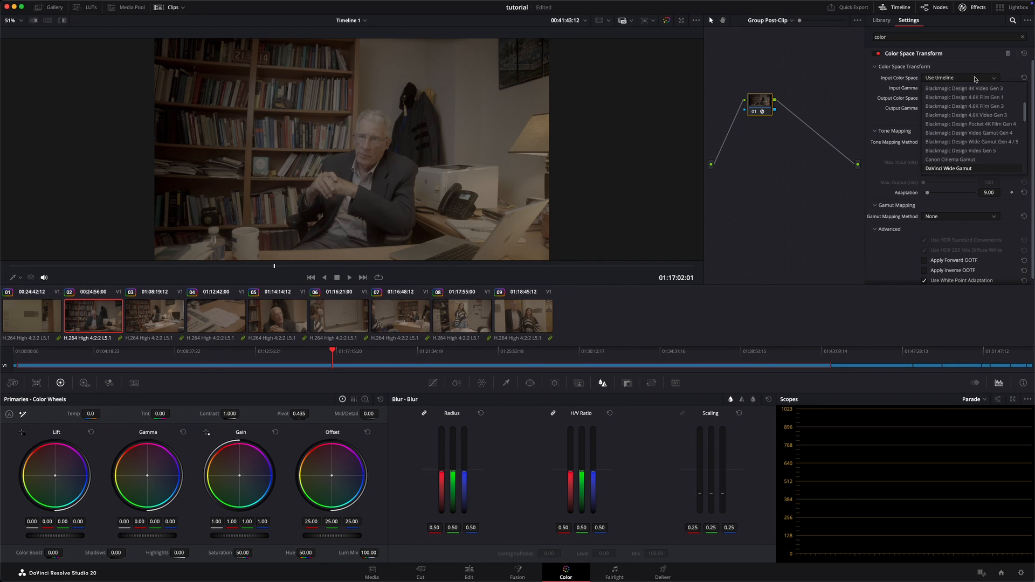
{"action": "left_click", "coordinate": [965, 169]}
{"action": "left_click", "coordinate": [965, 88]}
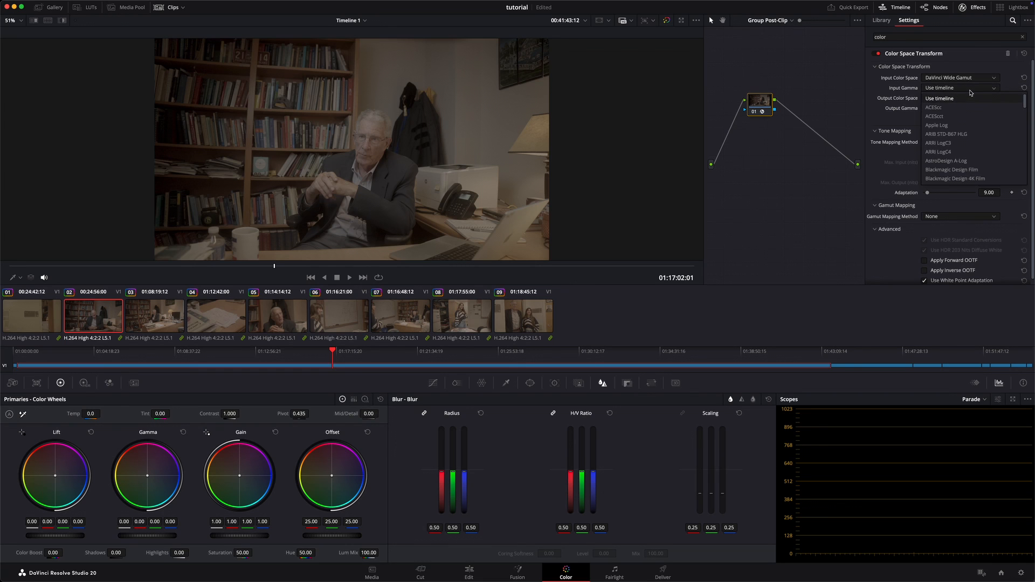
{"action": "left_click", "coordinate": [971, 178]}
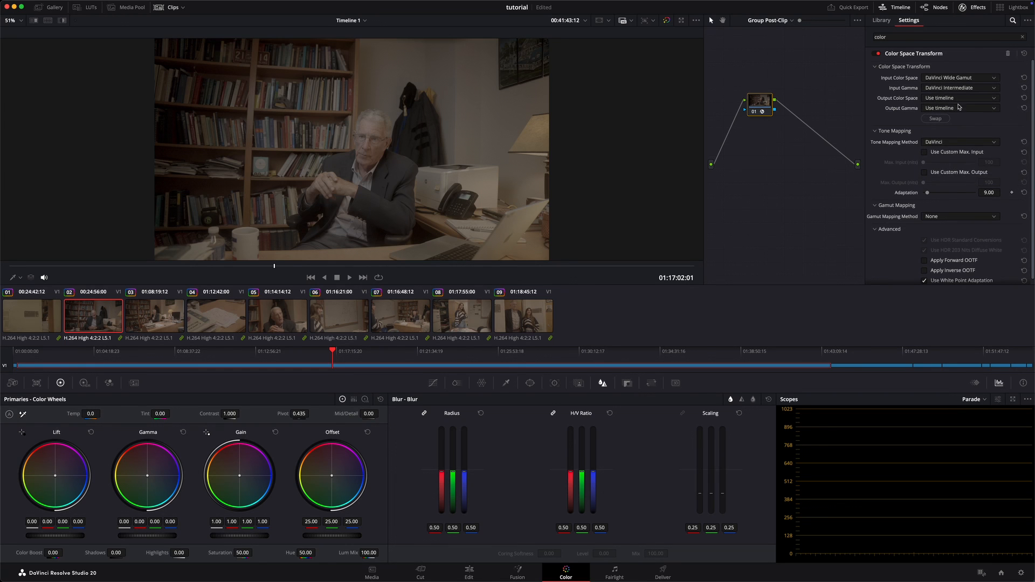
Step: Review the Group Pre-Clip transform's settings, and return to the Group Post-Clip transform's settings
{"action": "left_click", "coordinate": [973, 7]}
{"action": "left_click", "coordinate": [858, 21]}
{"action": "left_click", "coordinate": [973, 7]}
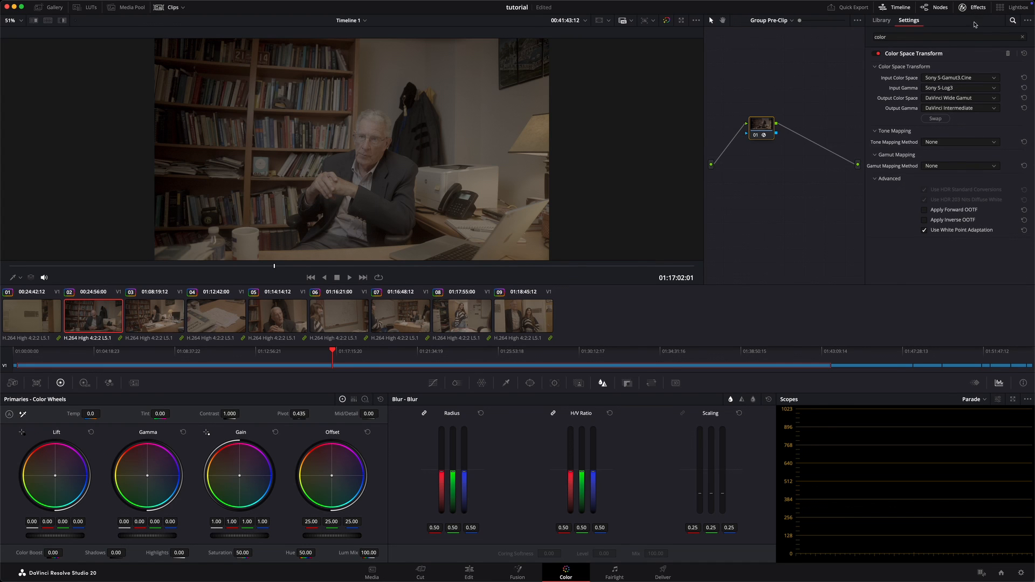
{"action": "left_click", "coordinate": [964, 7]}
{"action": "left_click", "coordinate": [874, 20]}
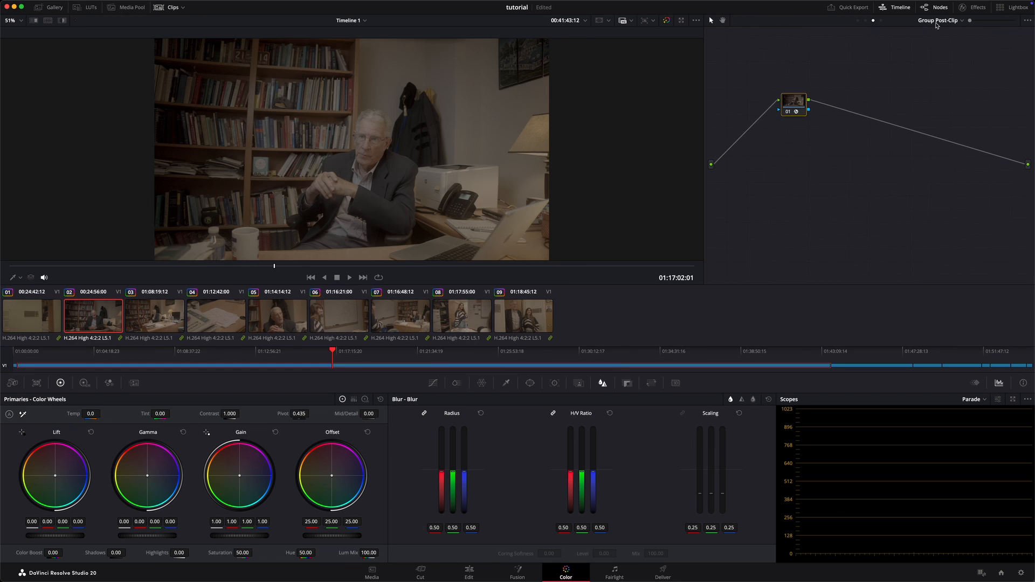
{"action": "left_click", "coordinate": [971, 8]}
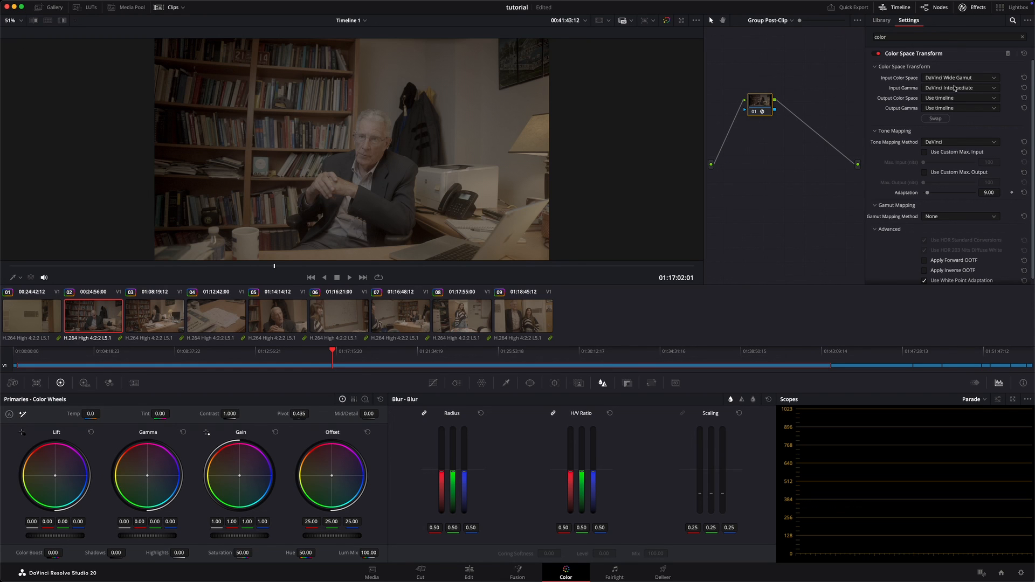
Step: Set the post-clip transform's output color space to Rec.709 and its output gamma to Gamma 2.4
{"action": "left_click", "coordinate": [954, 101]}
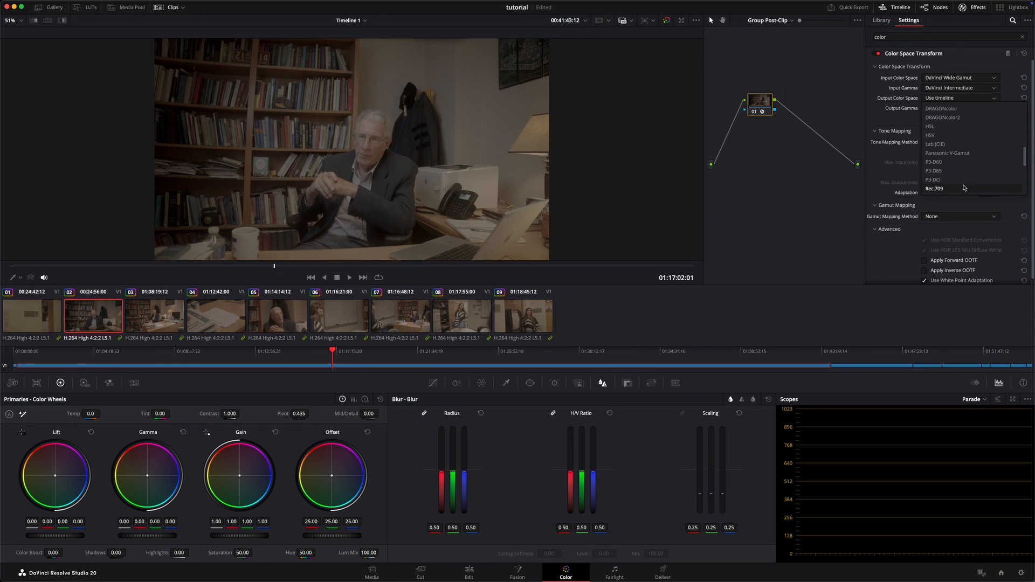
{"action": "left_click", "coordinate": [964, 188]}
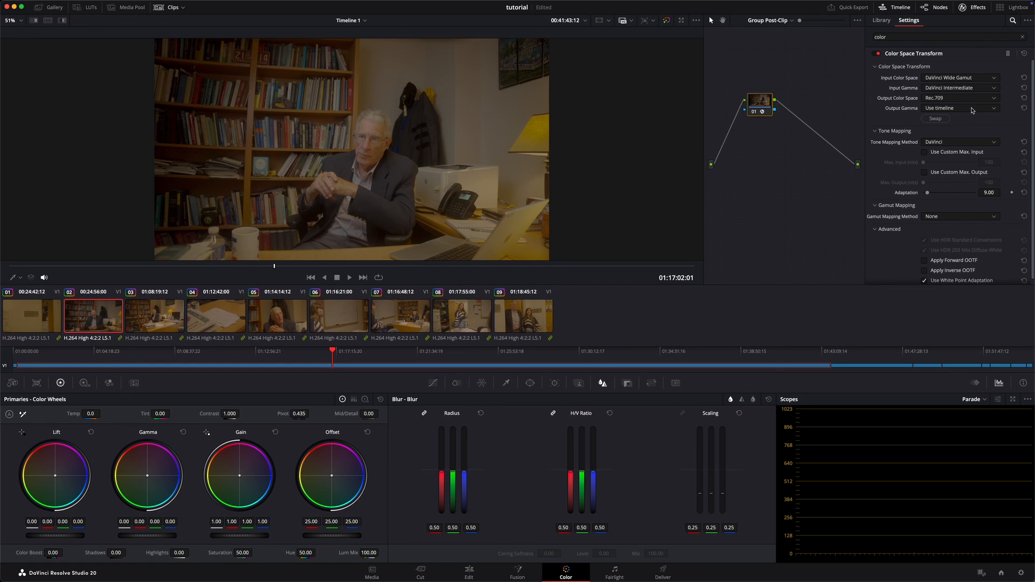
{"action": "left_click", "coordinate": [972, 110]}
{"action": "scroll", "coordinate": [968, 162], "scroll_direction": "down", "scroll_amount": 5}
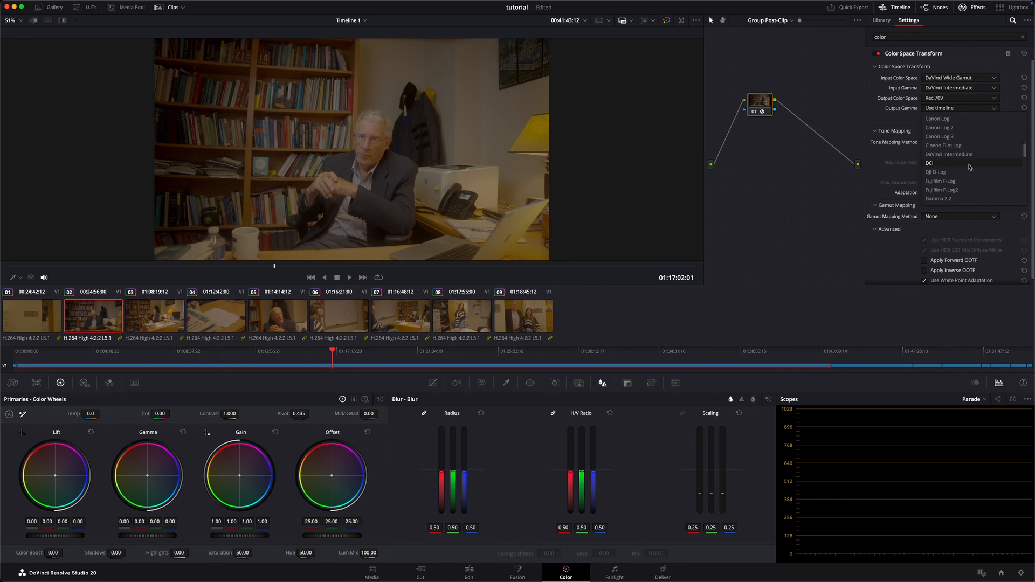
{"action": "left_click", "coordinate": [967, 184]}
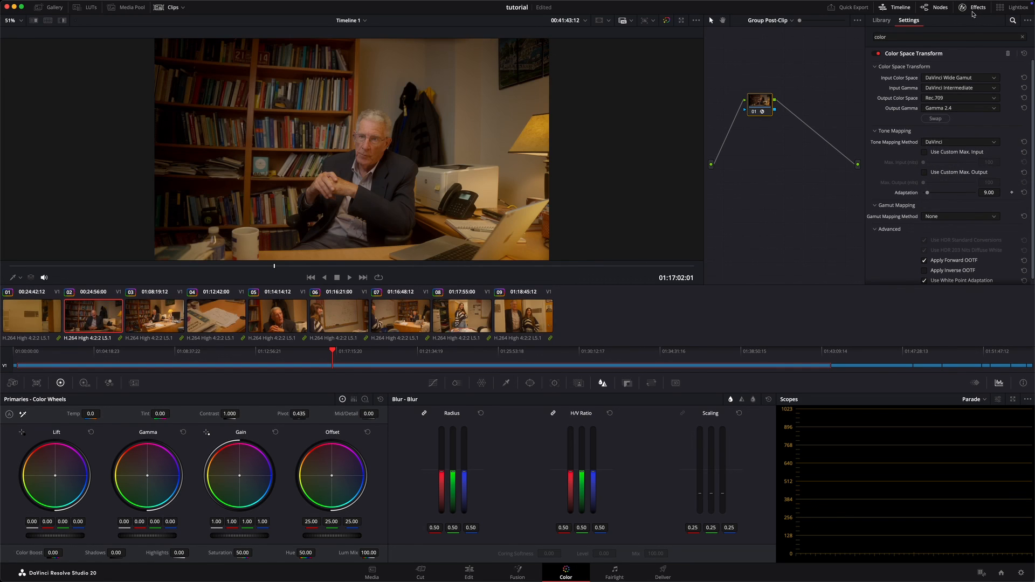
Step: Set the post-clip transform's tone mapping method to Luminance Mapping and its gamut mapping method to Saturation Compression
{"action": "left_click", "coordinate": [960, 143]}
{"action": "left_click", "coordinate": [959, 180]}
{"action": "left_click", "coordinate": [961, 216]}
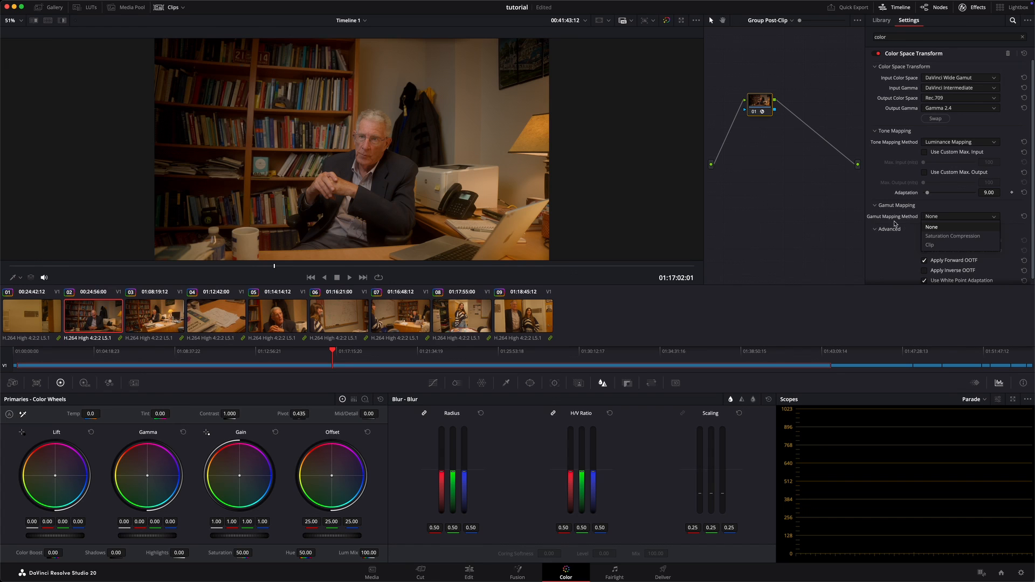
{"action": "left_click", "coordinate": [963, 236]}
Step: Close the effects settings, move the post-clip transform node close to the graph's output, and switch to the Clip-level node graph
{"action": "left_click", "coordinate": [977, 12]}
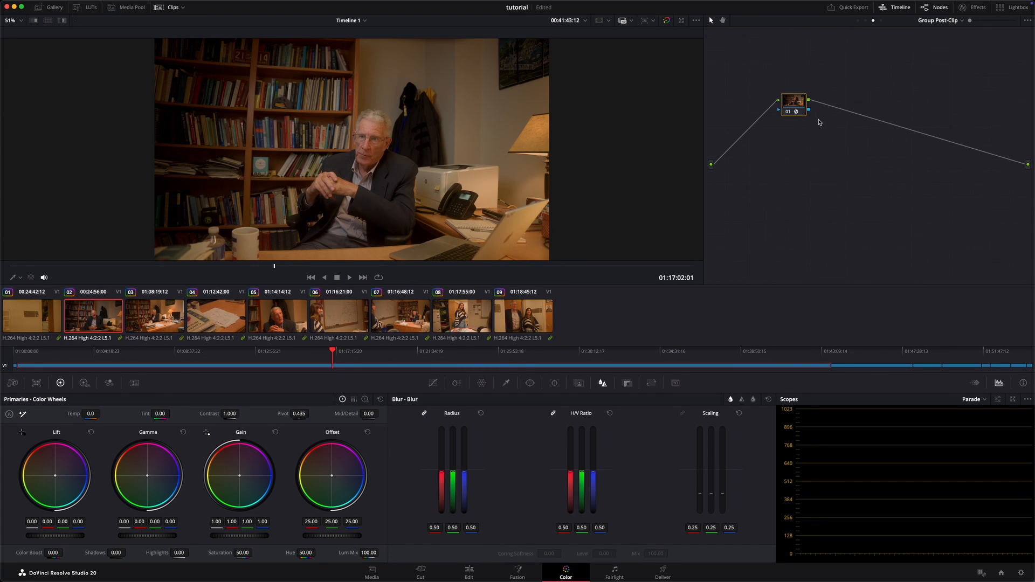
{"action": "left_click_drag", "start_coordinate": [798, 108], "coordinate": [953, 149]}
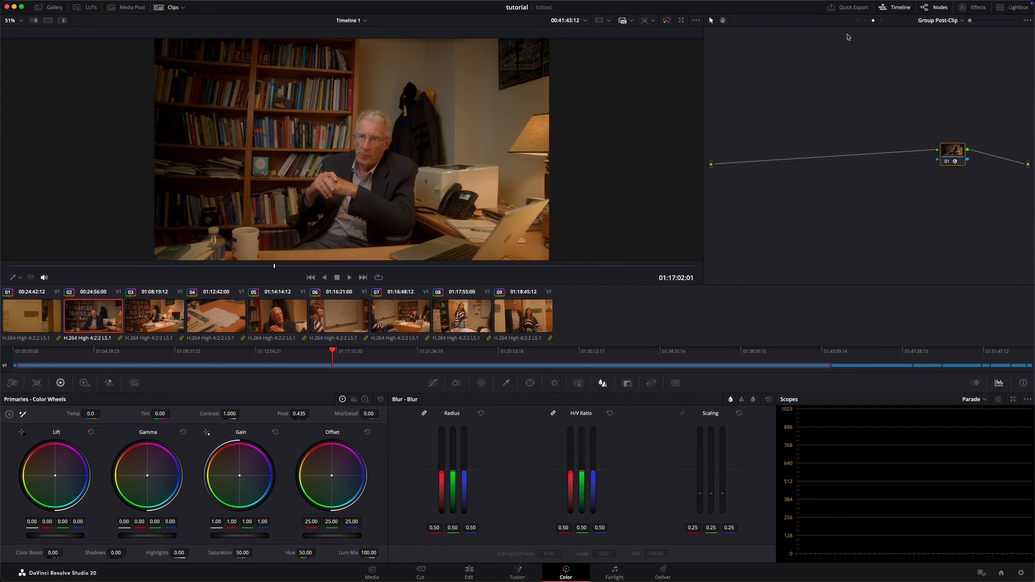
{"action": "left_click", "coordinate": [858, 20]}
{"action": "left_click", "coordinate": [873, 21]}
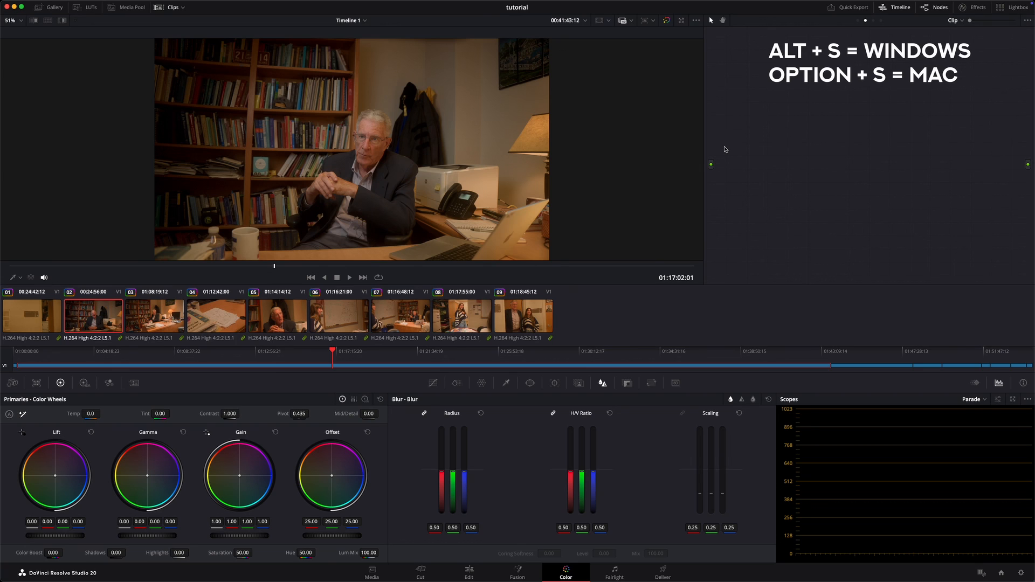
Step: Add three serial nodes to clip 02's empty Clip-level graph
{"action": "key", "text": "alt+s"}
{"action": "key", "text": "alt+s"}
{"action": "key", "text": "alt+s"}
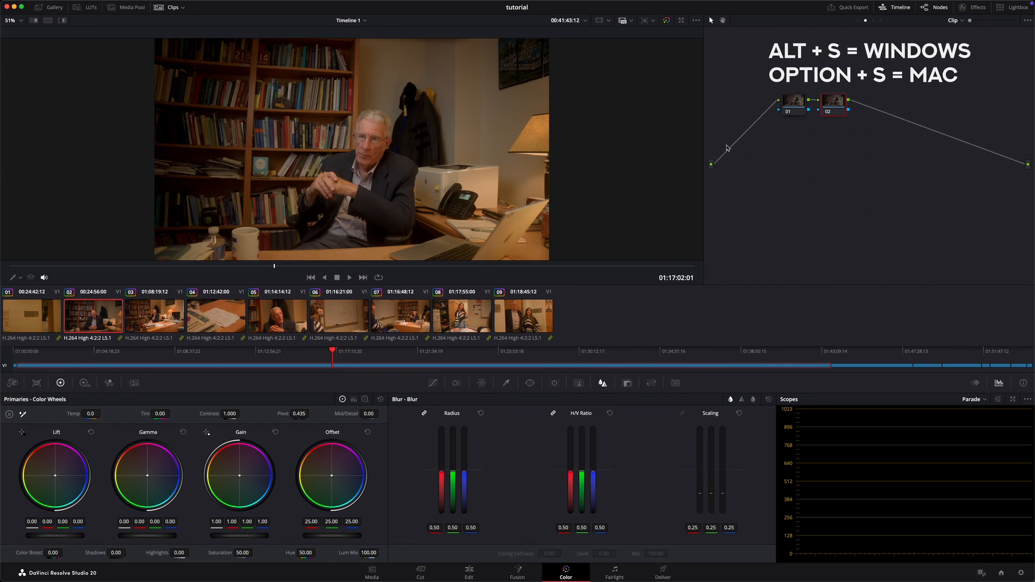
Step: Label the first Clip-level node "exp."
{"action": "left_click", "coordinate": [794, 106]}
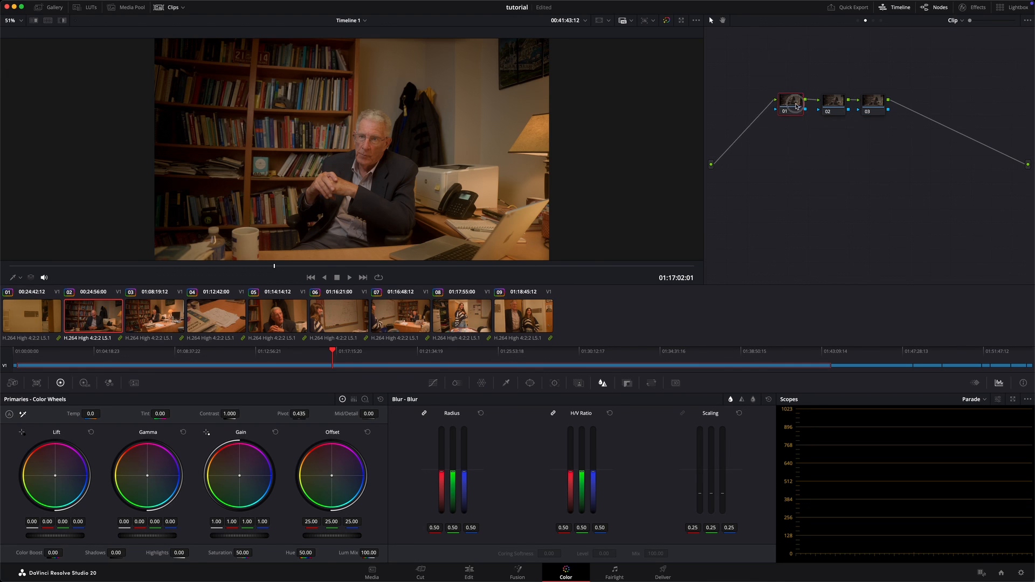
{"action": "right_click", "coordinate": [795, 106]}
{"action": "left_click", "coordinate": [795, 101]}
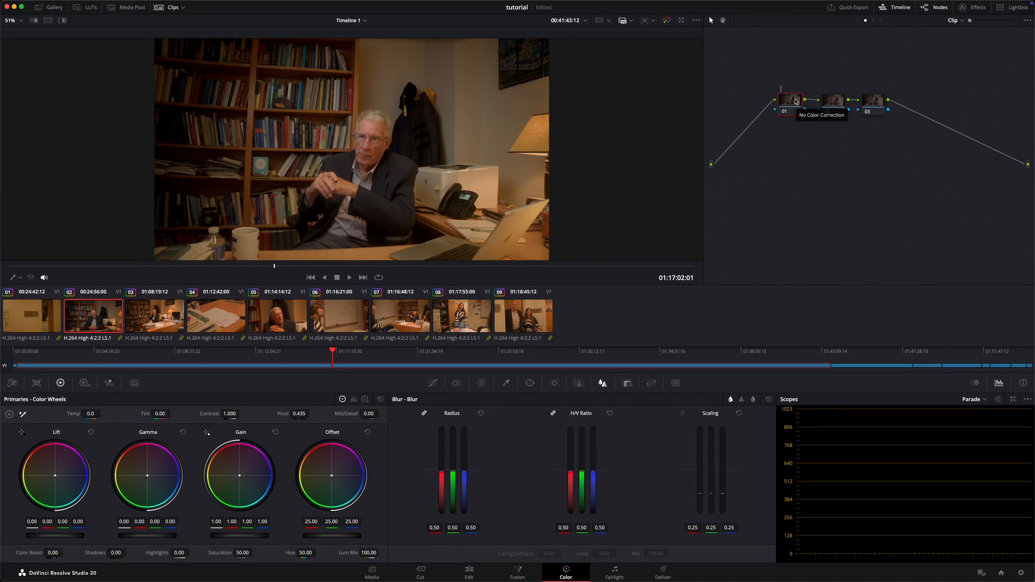
{"action": "type", "text": "exp."}
{"action": "key", "text": "Return"}
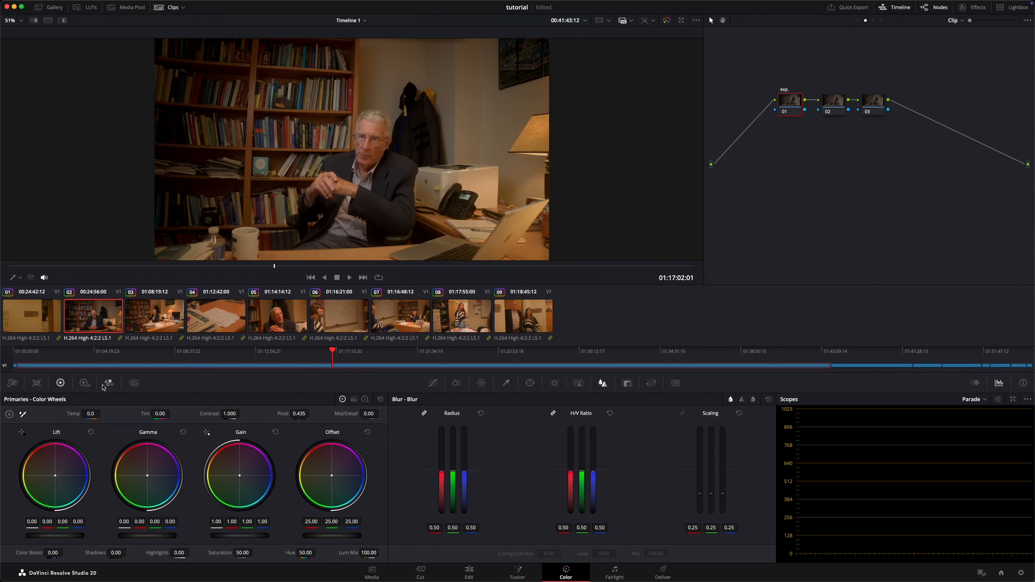
Step: Bring up the High Dynamic Range color wheels and reset the parade scope's view
{"action": "left_click", "coordinate": [84, 382]}
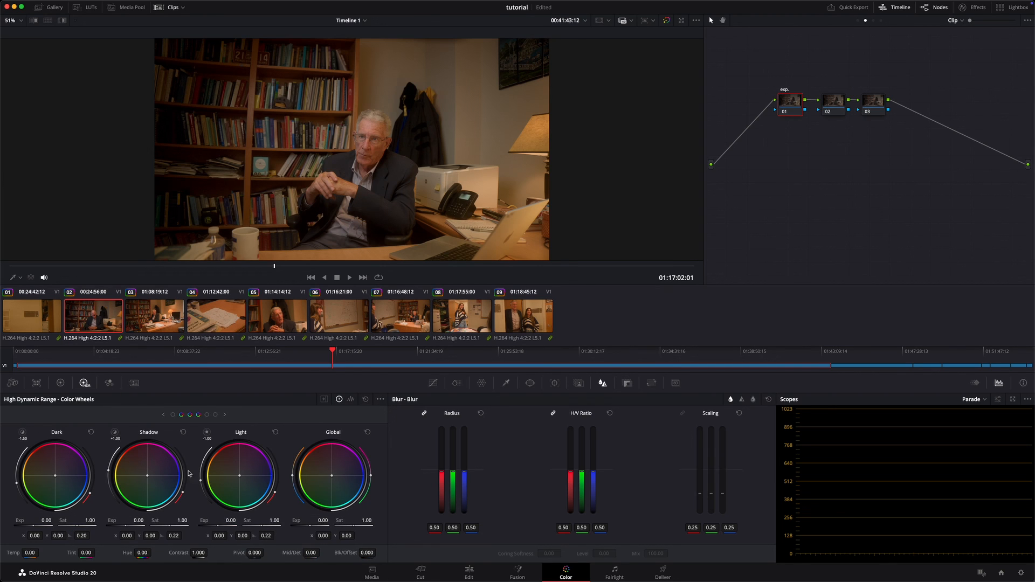
{"action": "left_click", "coordinate": [61, 383]}
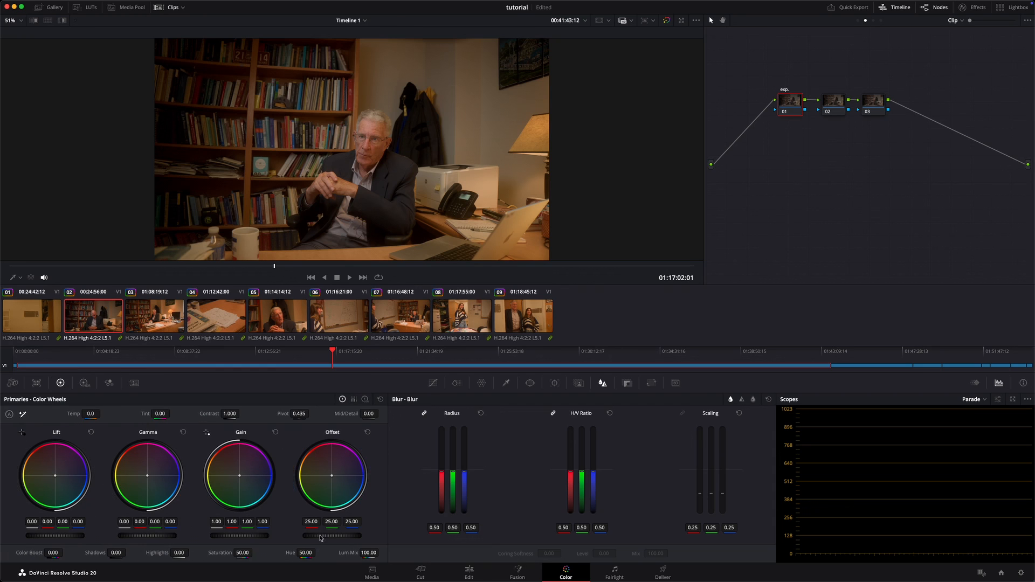
{"action": "left_click", "coordinate": [83, 384]}
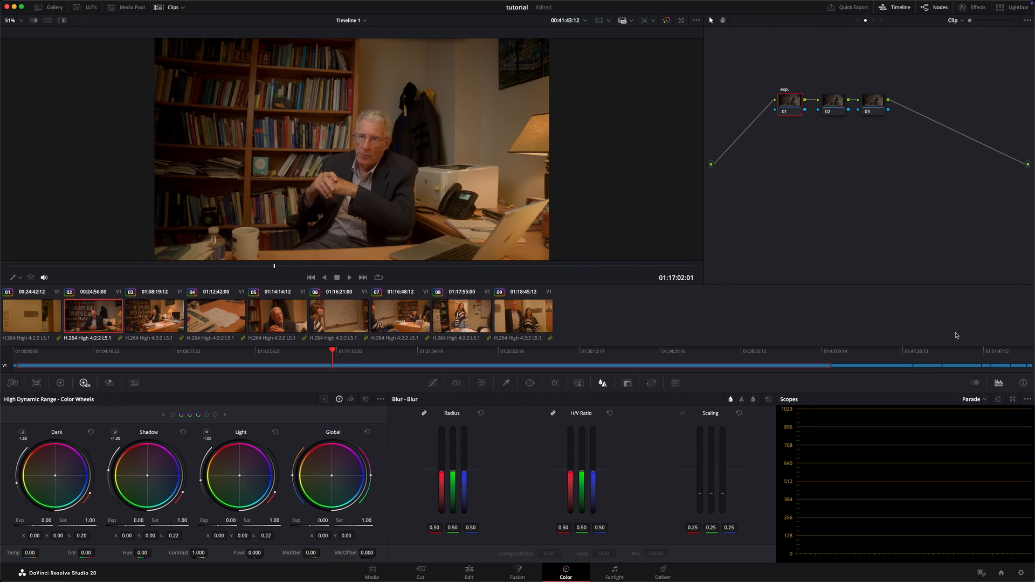
{"action": "left_click", "coordinate": [998, 400]}
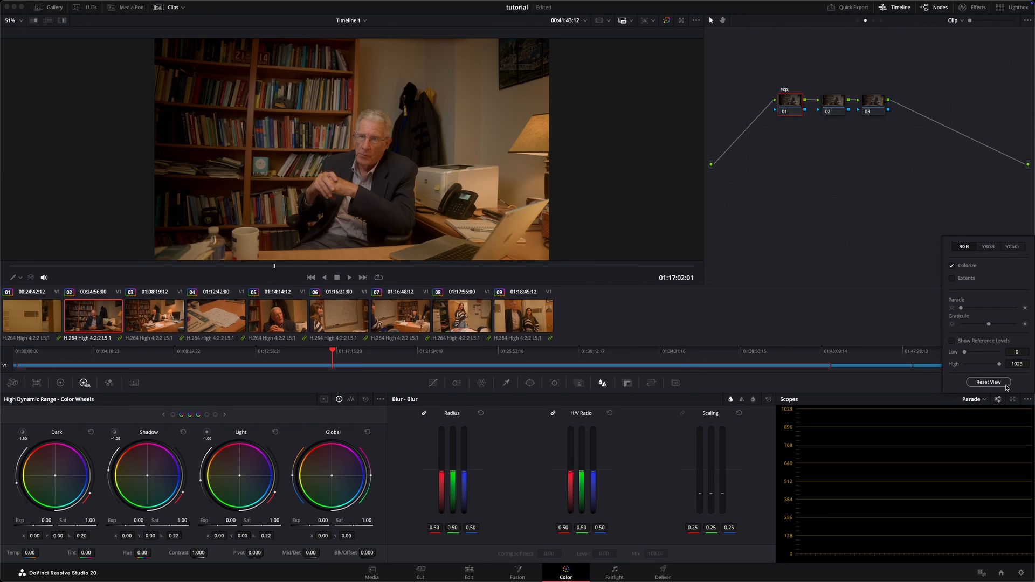
{"action": "left_click", "coordinate": [988, 382]}
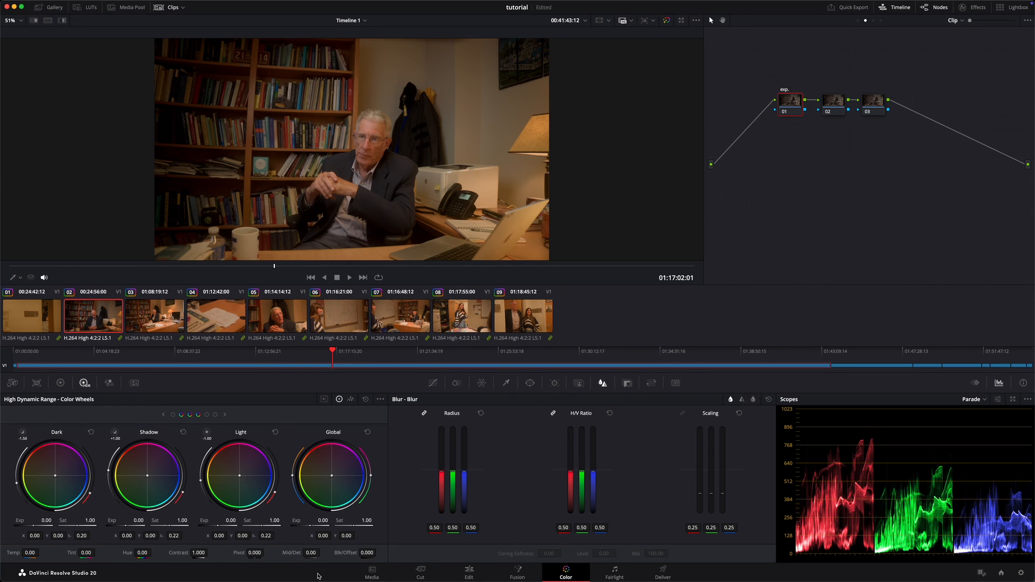
Step: Lower the exp. node's HDR global exposure to -0.67, and compare the image with the node off and on
{"action": "left_click_drag", "start_coordinate": [314, 525], "coordinate": [244, 528]}
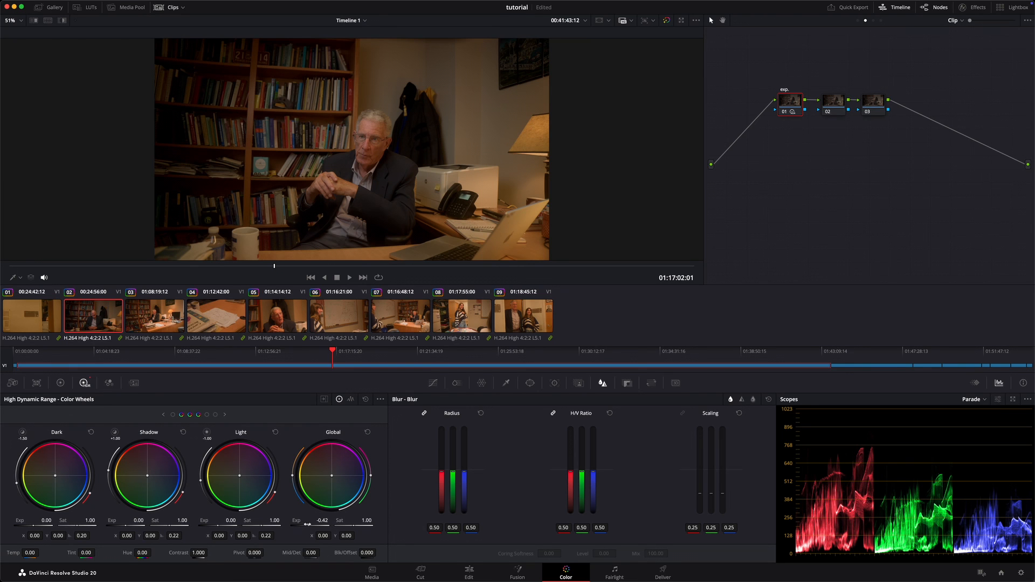
{"action": "left_click_drag", "start_coordinate": [308, 525], "coordinate": [265, 550]}
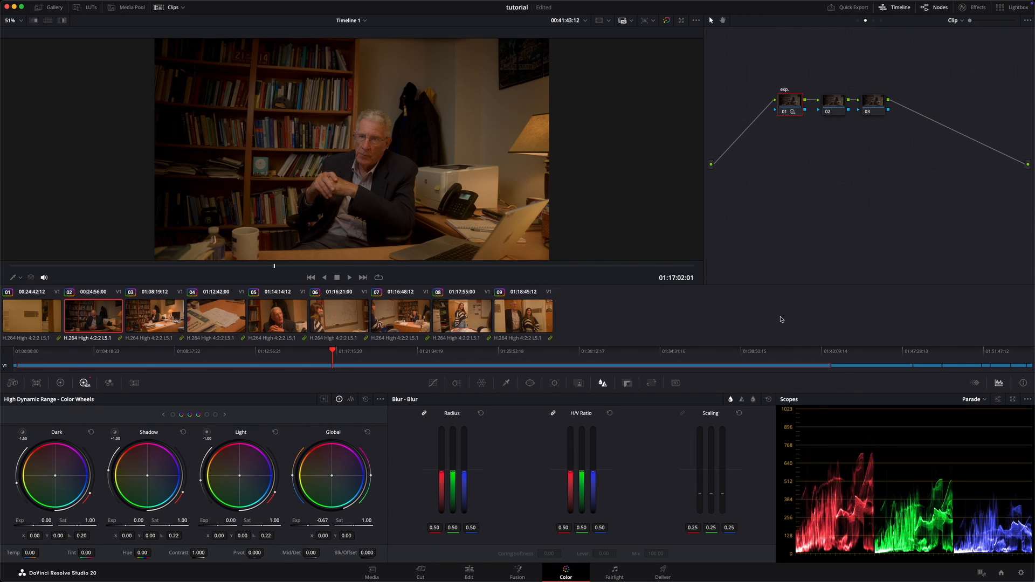
{"action": "key", "text": "super+d"}
{"action": "key", "text": "super+d"}
{"action": "key", "text": "super+d"}
{"action": "key", "text": "super+d"}
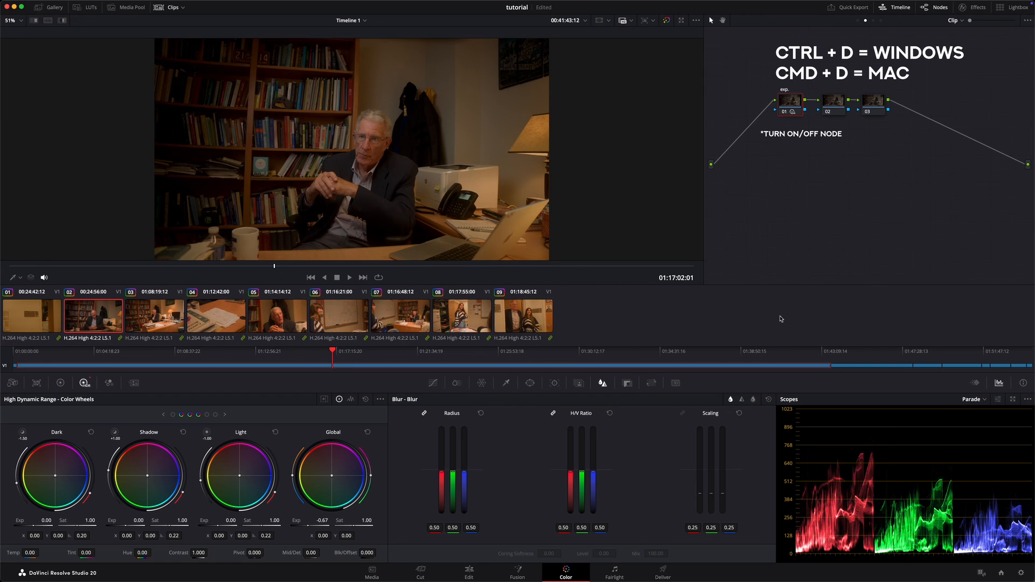
{"action": "key", "text": "super+d"}
{"action": "key", "text": "super+d"}
{"action": "key", "text": "super+d"}
{"action": "key", "text": "super+d"}
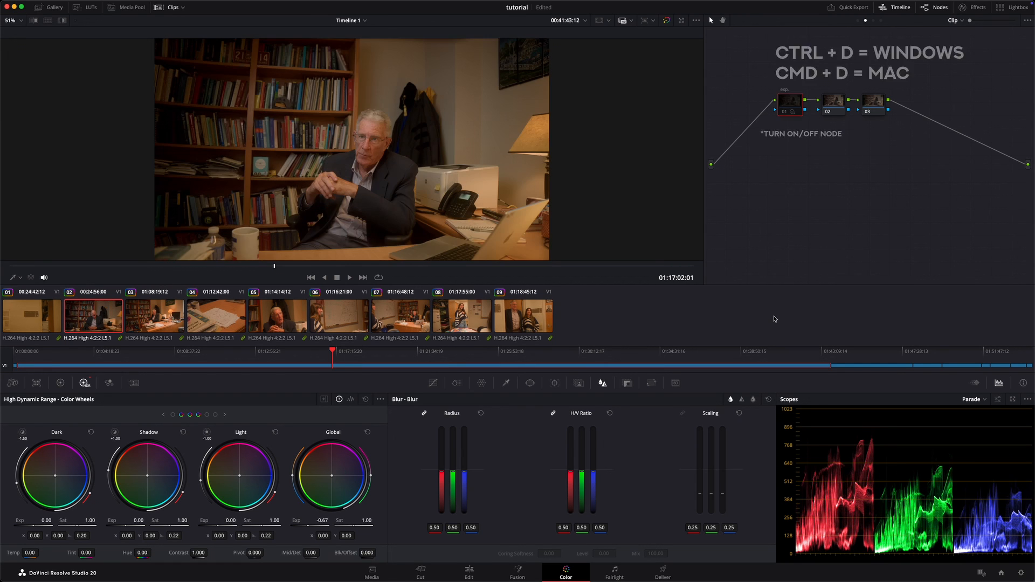
{"action": "key", "text": "super+d"}
{"action": "key", "text": "super+d"}
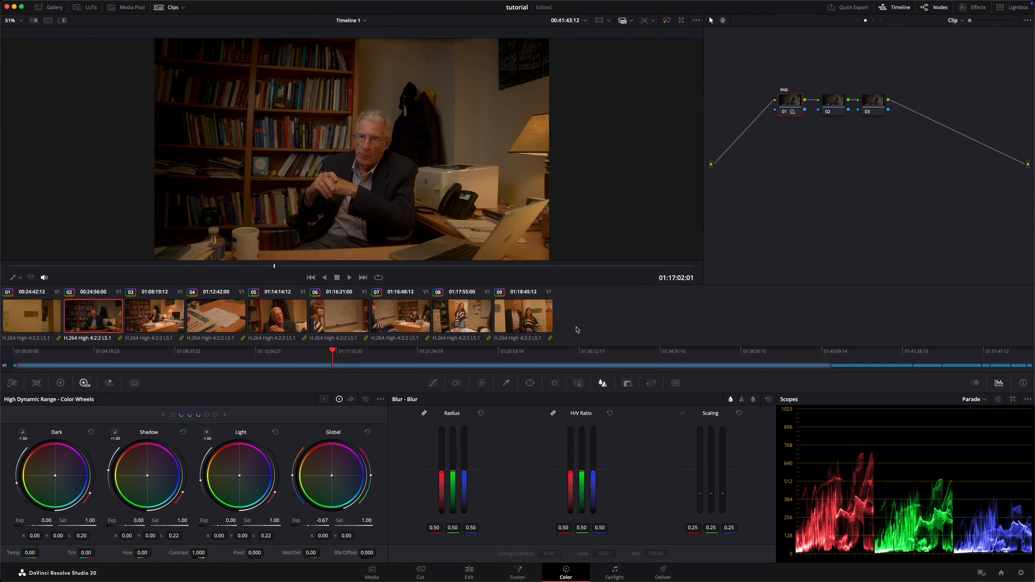
Step: Raise the exp. node's global exposure slightly, comparing the image with the node off and on before and after
{"action": "key", "text": "super+d"}
{"action": "key", "text": "super+d"}
{"action": "key", "text": "super+d"}
{"action": "key", "text": "super+d"}
{"action": "left_click_drag", "start_coordinate": [314, 526], "coordinate": [348, 526]}
{"action": "key", "text": "super+d"}
{"action": "key", "text": "super+d"}
Step: Label the second Clip-level node "wb"
{"action": "left_click_drag", "start_coordinate": [834, 104], "coordinate": [832, 108]}
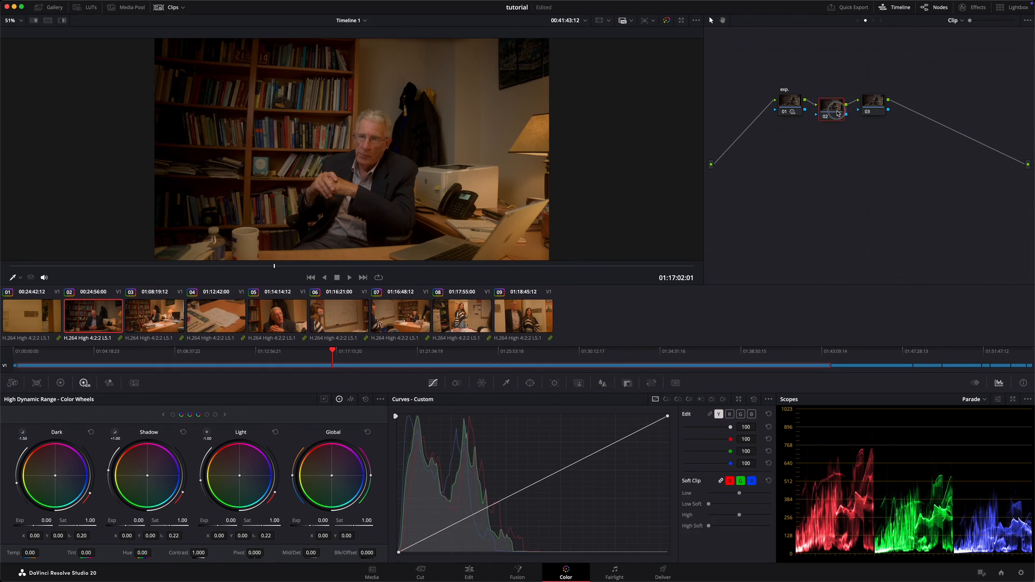
{"action": "key", "text": "F2"}
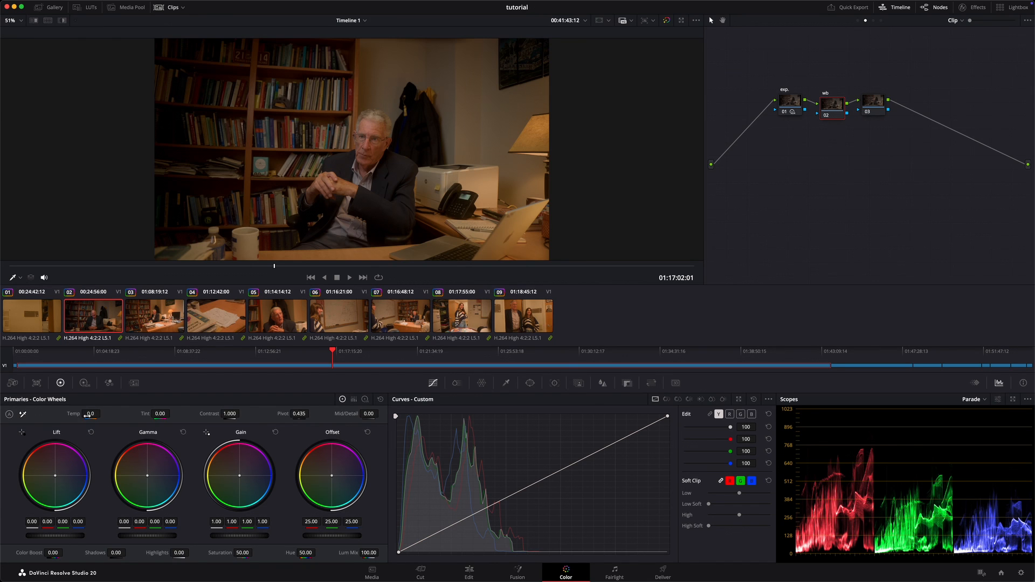
Step: Try a temperature of -410 and a tint of -10 on the wb node, and reset its primaries
{"action": "left_click_drag", "start_coordinate": [88, 416], "coordinate": [70, 418]}
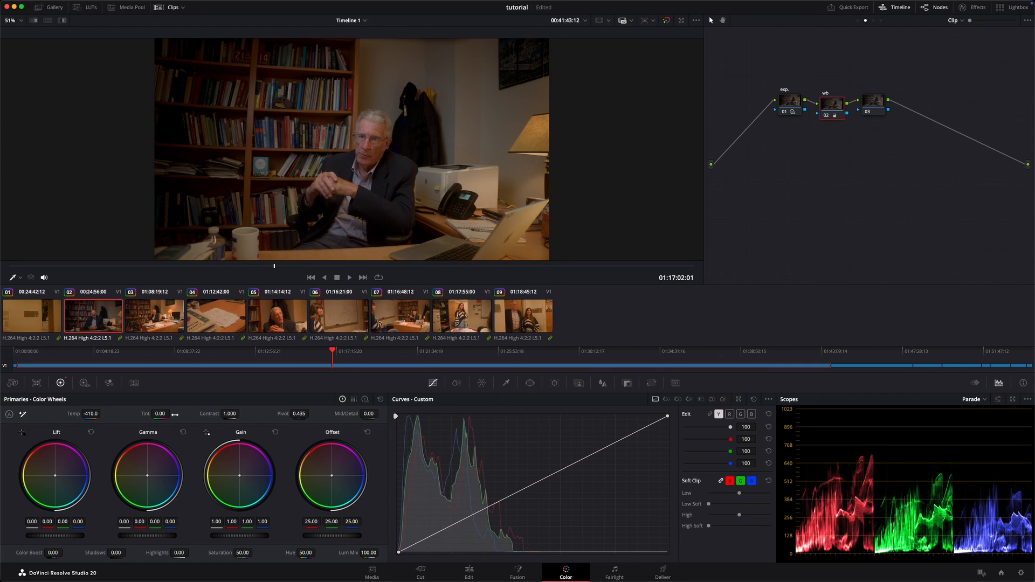
{"action": "left_click_drag", "start_coordinate": [175, 415], "coordinate": [161, 414]}
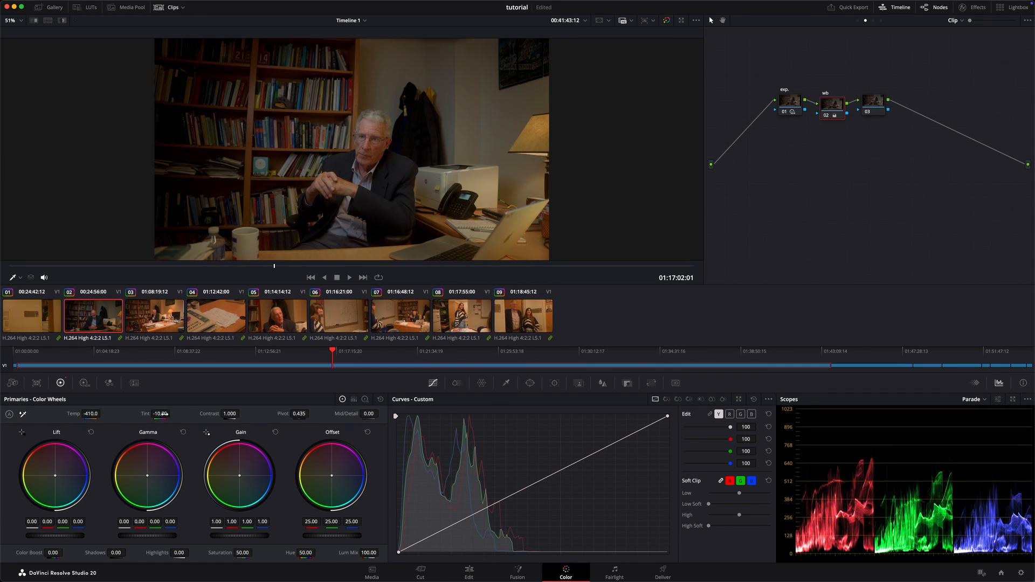
{"action": "left_click", "coordinate": [380, 400]}
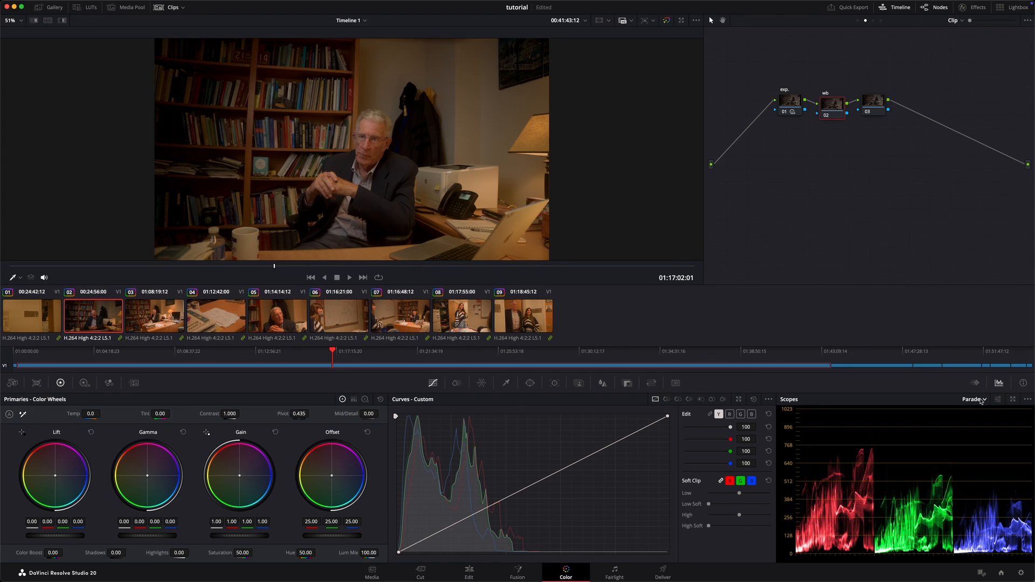
Step: Look through the available scopes, view the vectorscope and its display options, and return to the parade
{"action": "left_click", "coordinate": [975, 383]}
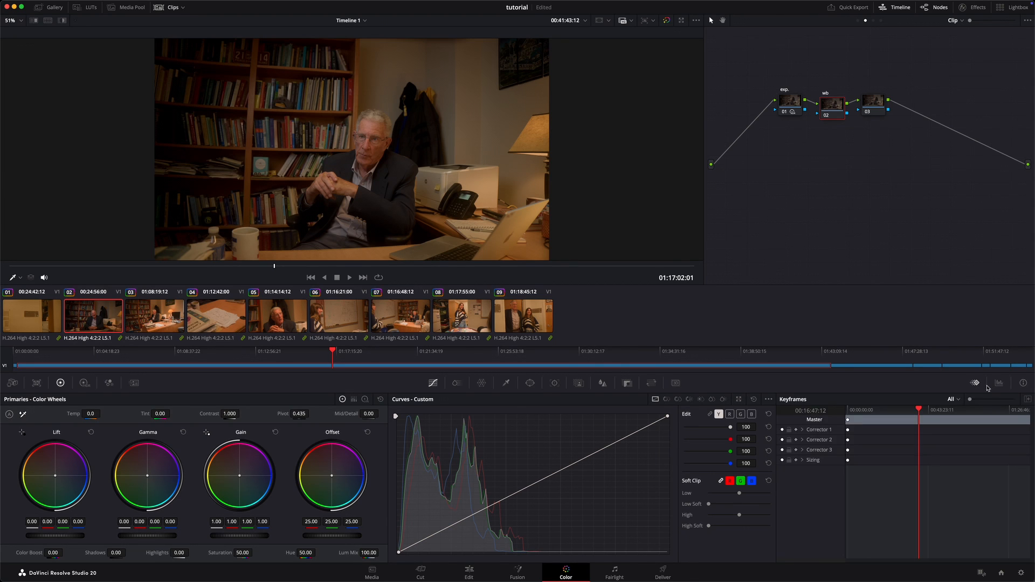
{"action": "left_click", "coordinate": [1000, 383]}
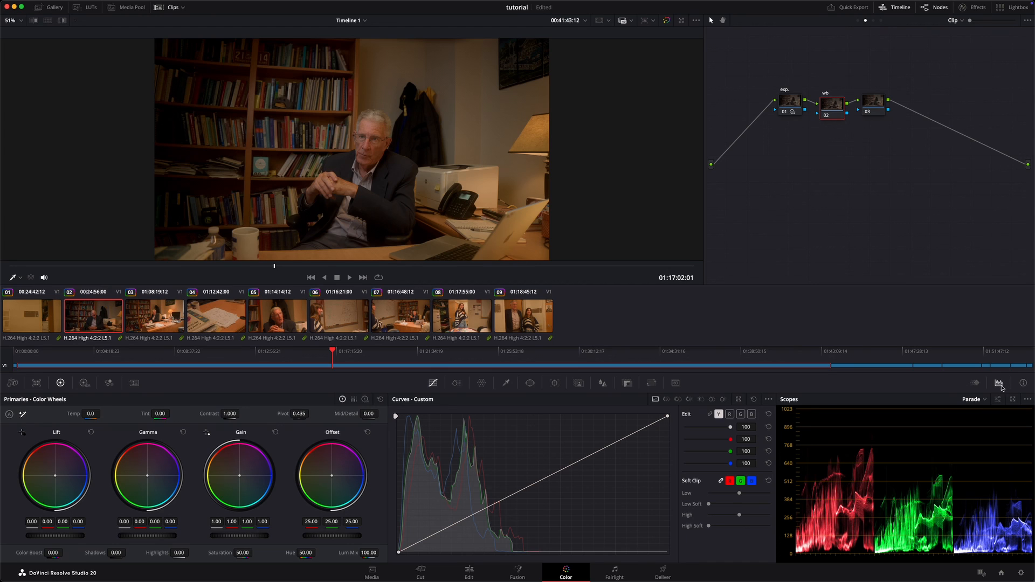
{"action": "left_click", "coordinate": [984, 400]}
{"action": "left_click", "coordinate": [988, 411]}
{"action": "left_click", "coordinate": [977, 404]}
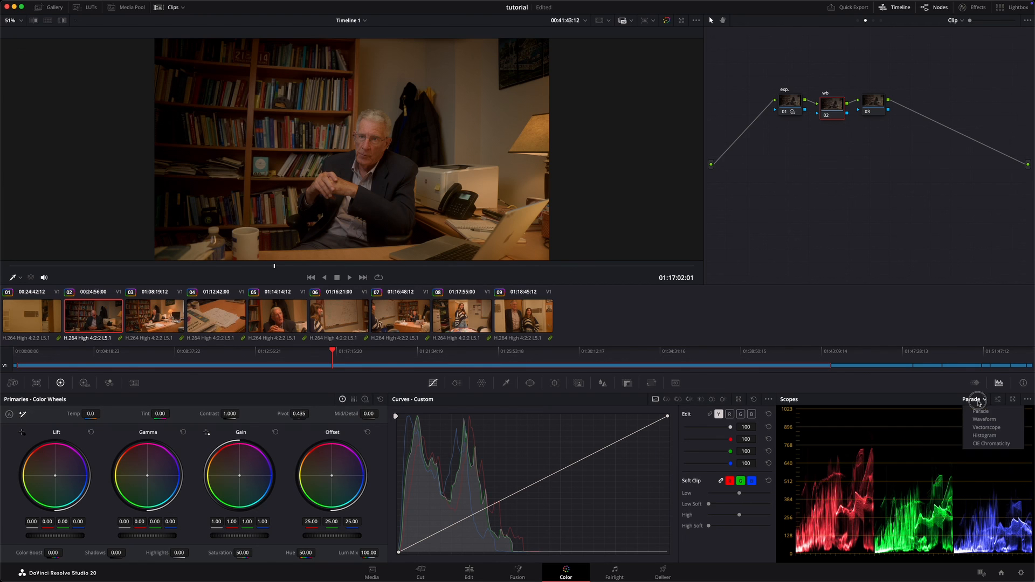
{"action": "left_click", "coordinate": [989, 428]}
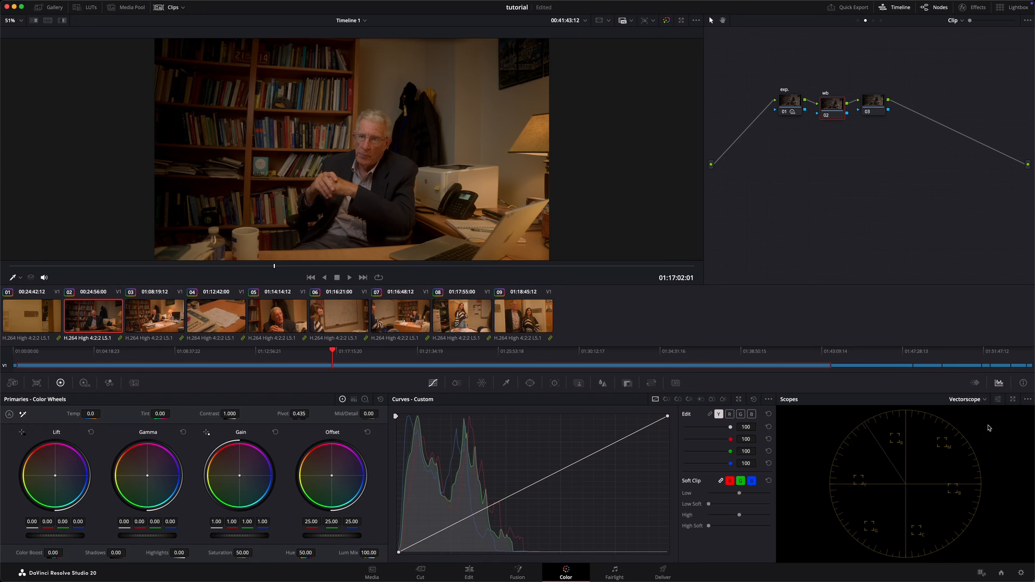
{"action": "left_click", "coordinate": [1000, 400]}
{"action": "left_click", "coordinate": [970, 400]}
{"action": "left_click", "coordinate": [969, 399]}
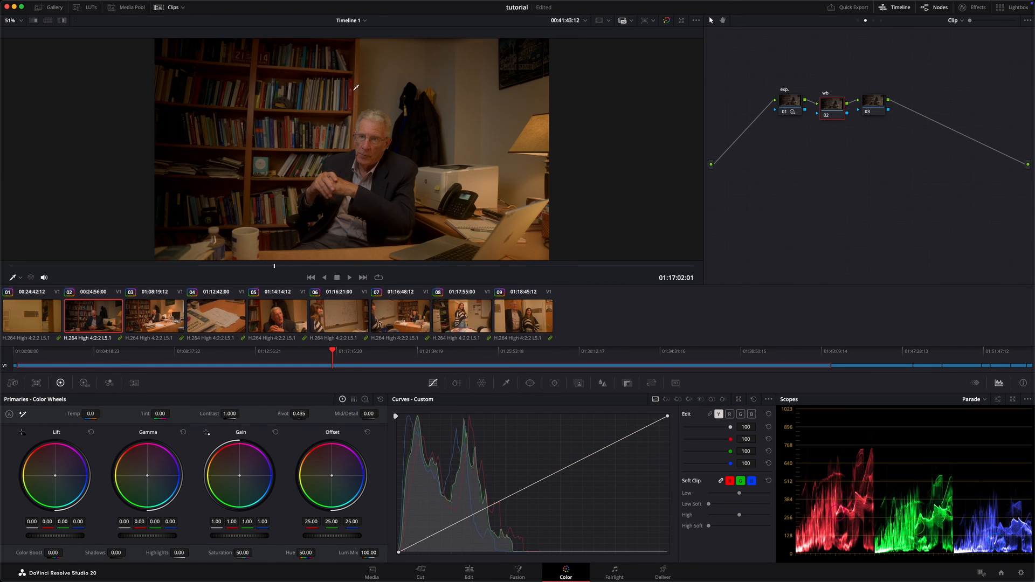
Step: Set the wb node's red offset to 23 and its blue offset to 26
{"action": "scroll", "coordinate": [360, 128], "scroll_direction": "up", "scroll_amount": 6}
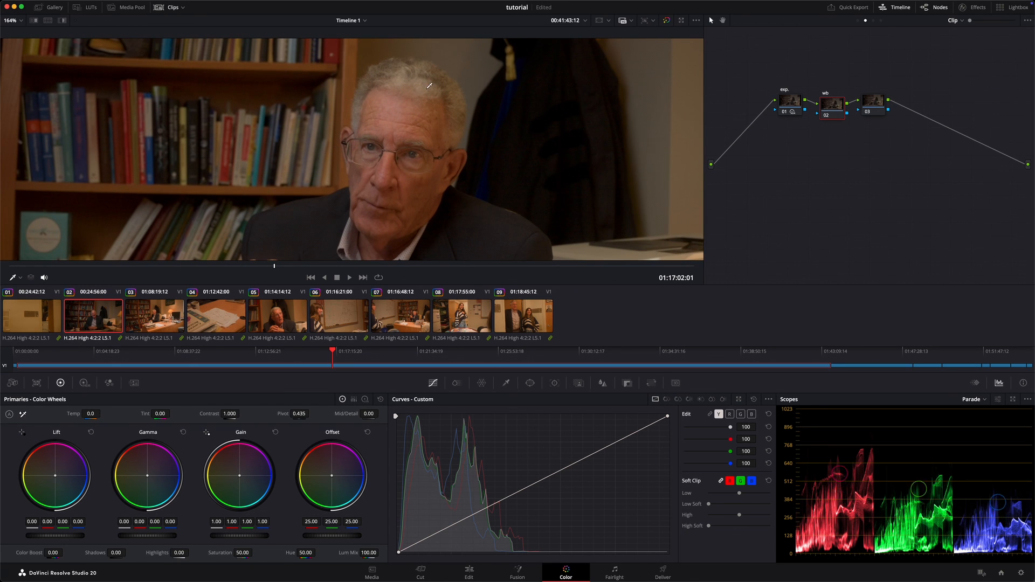
{"action": "scroll", "coordinate": [521, 100], "scroll_direction": "up", "scroll_amount": 2}
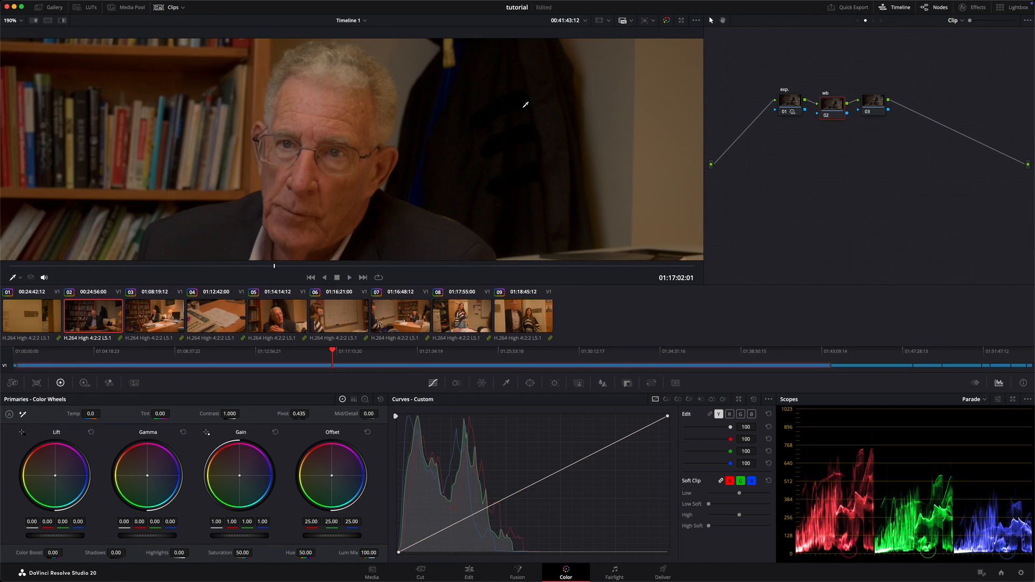
{"action": "scroll", "coordinate": [523, 108], "scroll_direction": "up", "scroll_amount": 1}
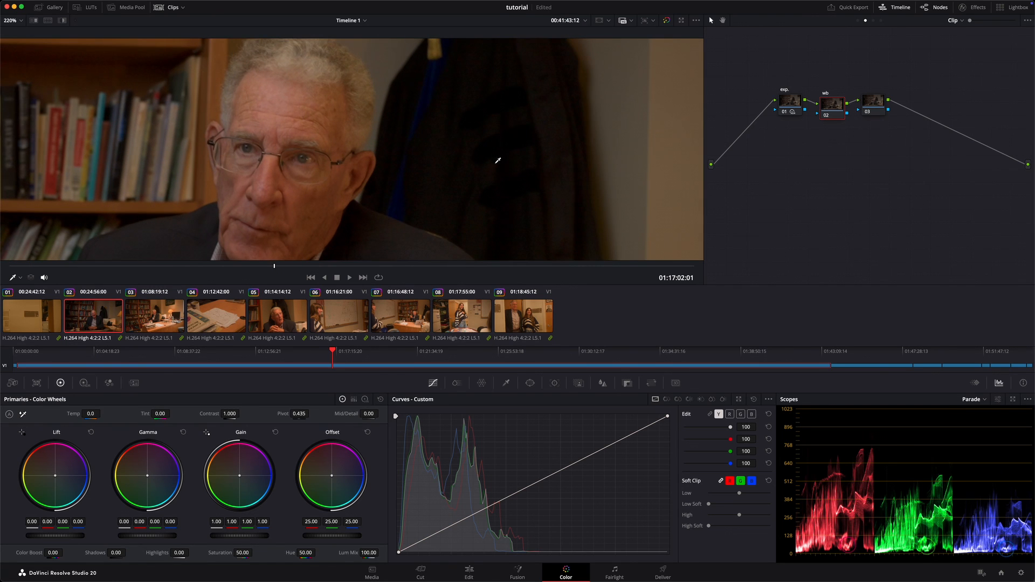
{"action": "scroll", "coordinate": [496, 162], "scroll_direction": "down", "scroll_amount": 3}
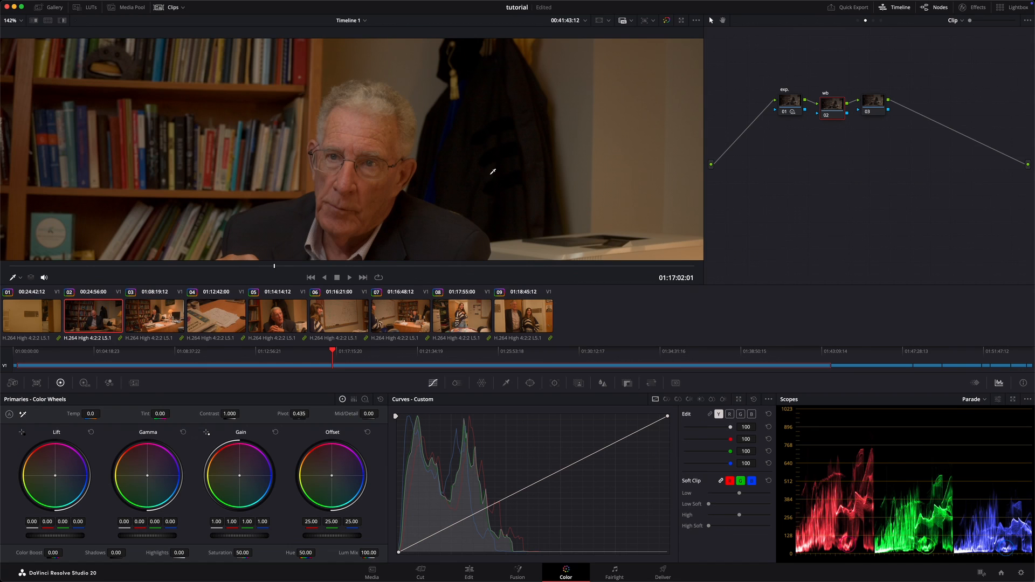
{"action": "scroll", "coordinate": [493, 171], "scroll_direction": "down", "scroll_amount": 1}
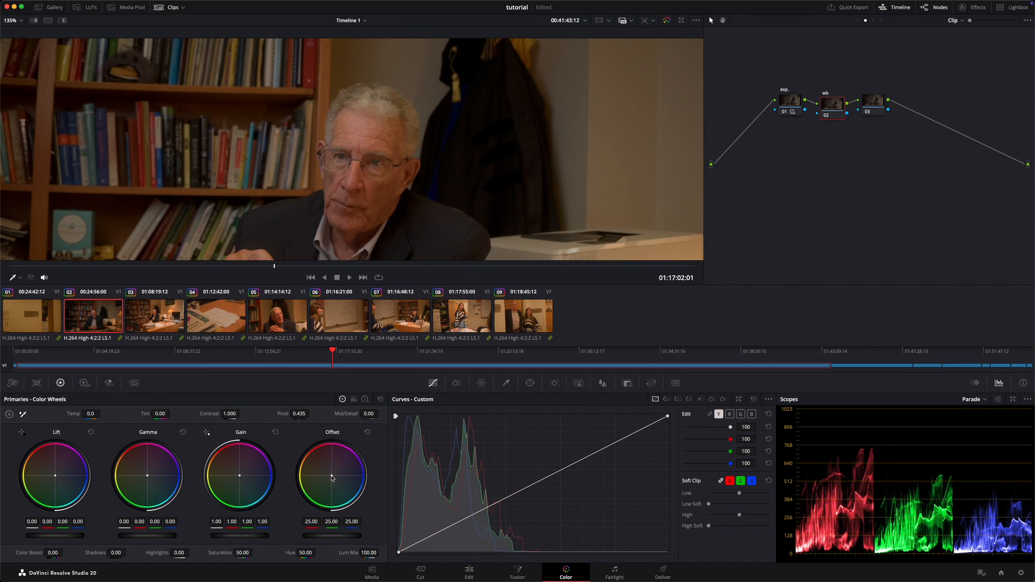
{"action": "left_click", "coordinate": [314, 523]}
{"action": "type", "text": "23"}
{"action": "key", "text": "Return"}
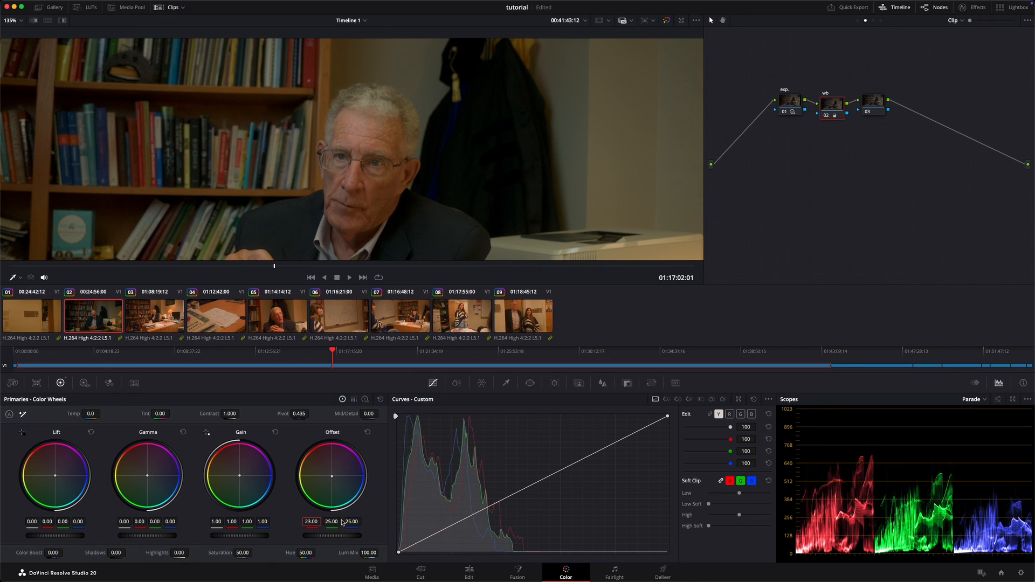
{"action": "left_click", "coordinate": [352, 522]}
{"action": "type", "text": "26"}
{"action": "key", "text": "Return"}
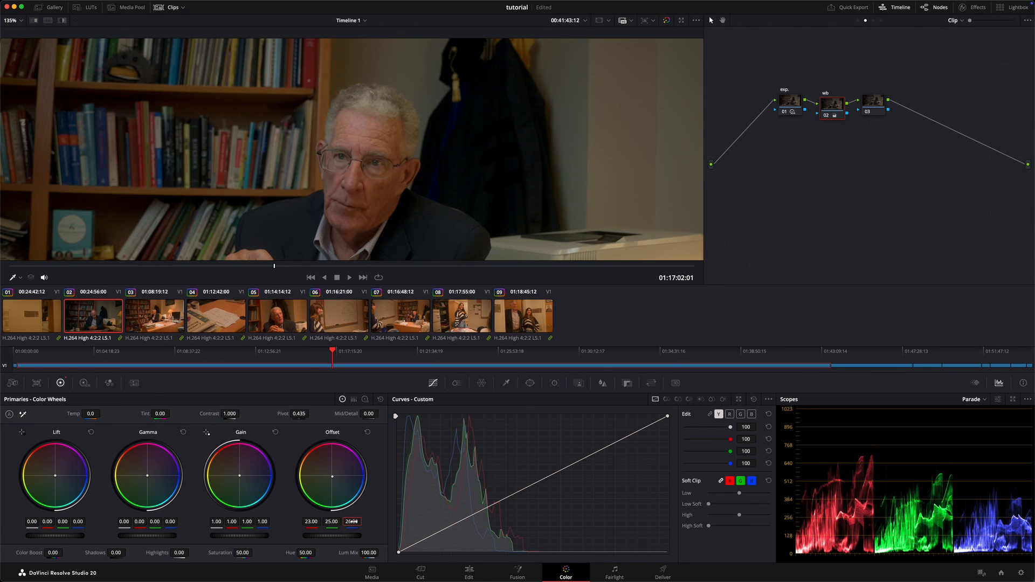
Step: Refine the wb node's offset to red 21.40, green 24.60 and blue 27.28, and fit the image in the viewer
{"action": "mouse_move", "coordinate": [351, 522]}
{"action": "left_mouse_down"}
{"action": "mouse_move", "coordinate": [384, 519]}
{"action": "mouse_move", "coordinate": [297, 523]}
{"action": "mouse_move", "coordinate": [335, 519]}
{"action": "left_mouse_up"}
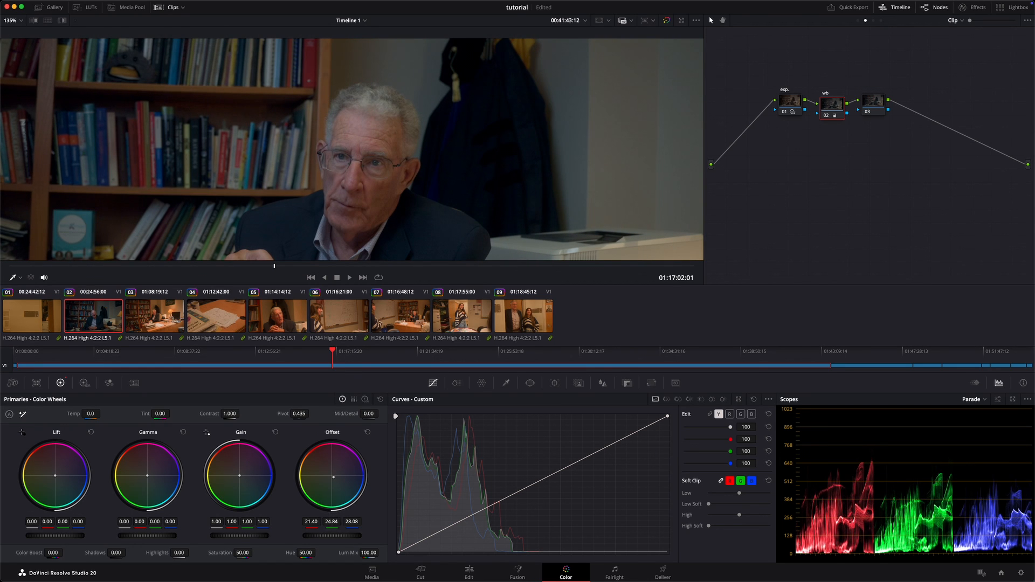
{"action": "left_click_drag", "start_coordinate": [333, 518], "coordinate": [331, 519]}
{"action": "left_click_drag", "start_coordinate": [352, 522], "coordinate": [350, 522]}
{"action": "key", "text": "shift+z"}
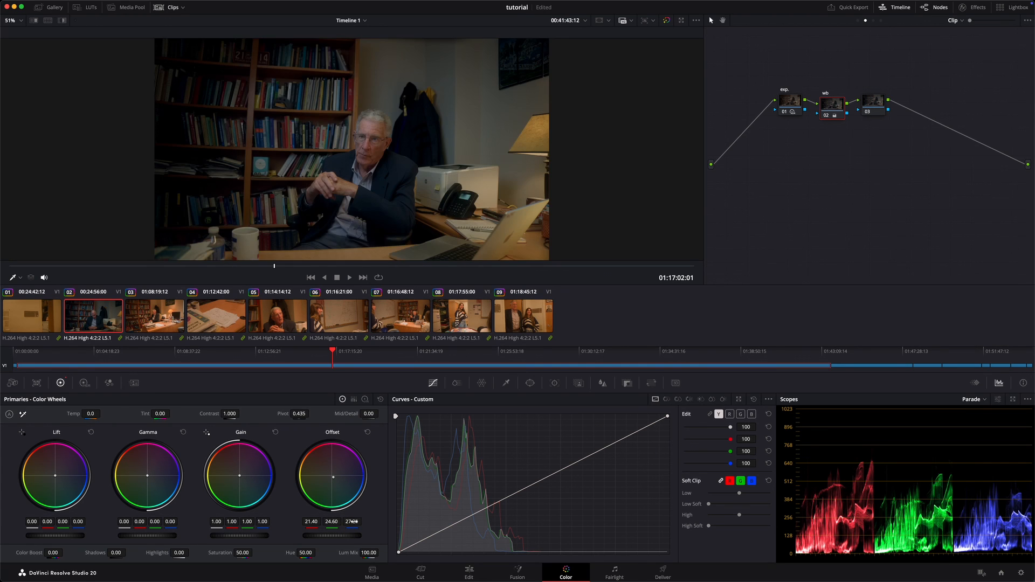
Step: Compare the image with the wb node off and on, raise its red offset to 22.44, and check the picture full screen
{"action": "key", "text": "super+d"}
{"action": "key", "text": "super+d"}
{"action": "scroll", "coordinate": [287, 161], "scroll_direction": "up", "scroll_amount": 5}
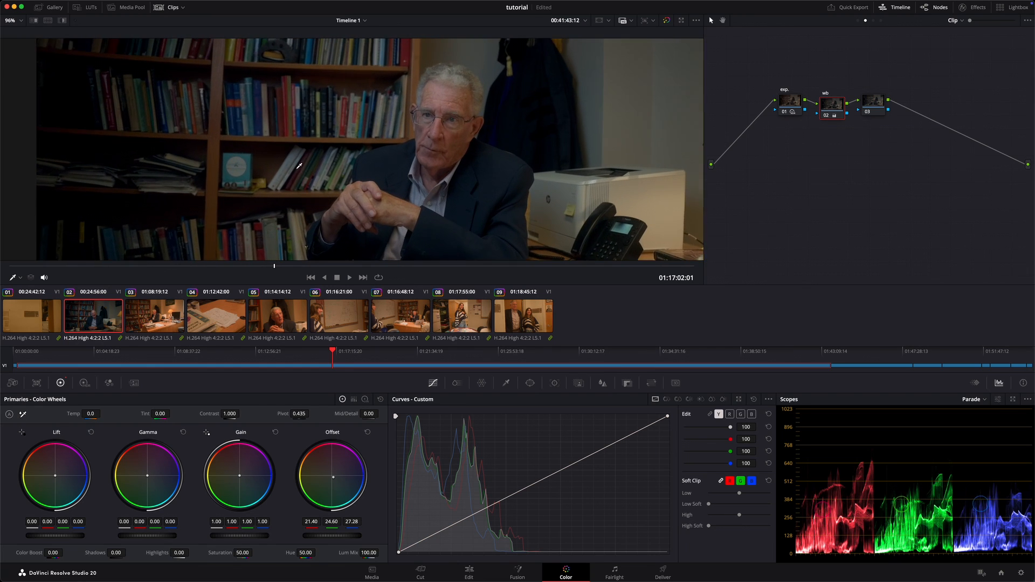
{"action": "key", "text": "super+d"}
{"action": "key", "text": "super+d"}
{"action": "left_click_drag", "start_coordinate": [321, 518], "coordinate": [319, 516]}
{"action": "scroll", "coordinate": [446, 215], "scroll_direction": "down", "scroll_amount": 5}
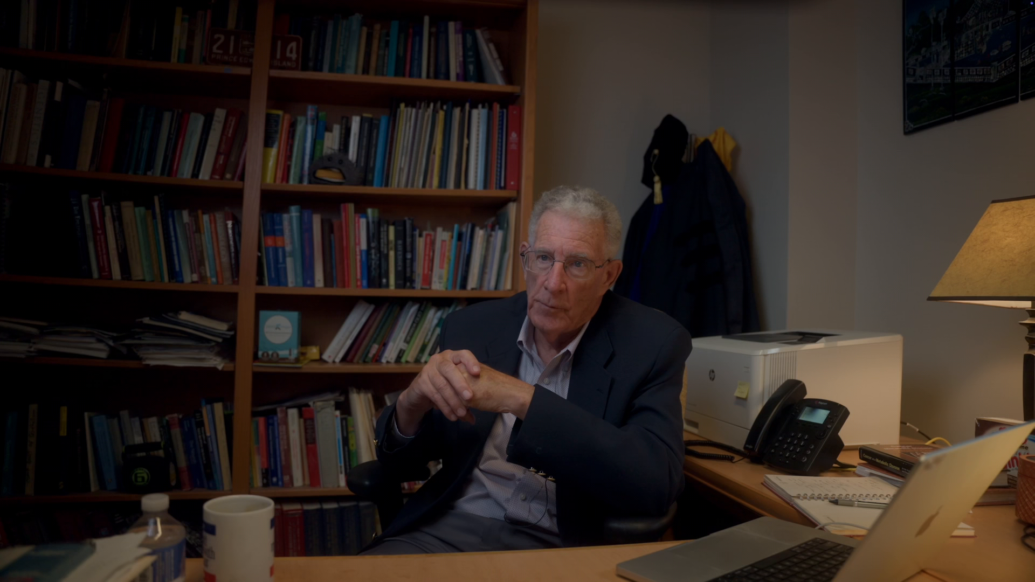
{"action": "mouse_move", "coordinate": [604, 225]}
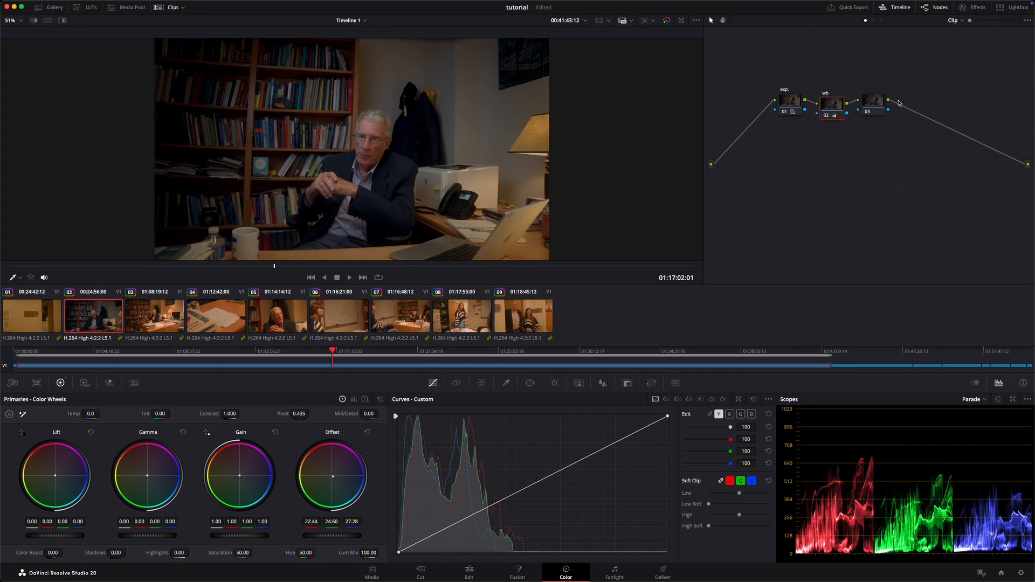
Step: Label the third Clip-level node "cont."
{"action": "left_click", "coordinate": [874, 102]}
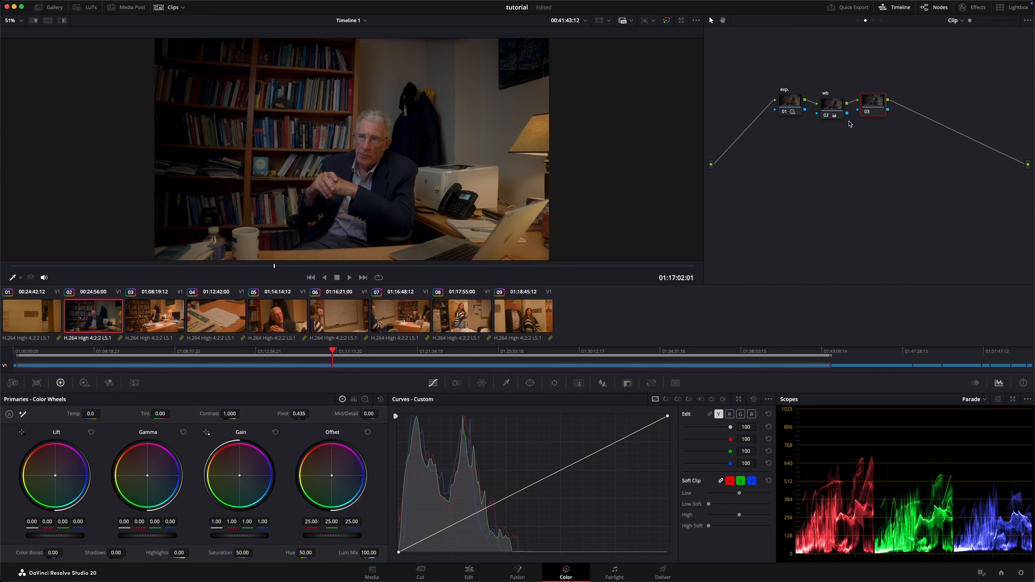
{"action": "right_click", "coordinate": [879, 100]}
{"action": "left_click", "coordinate": [899, 109]}
{"action": "right_click", "coordinate": [879, 105]}
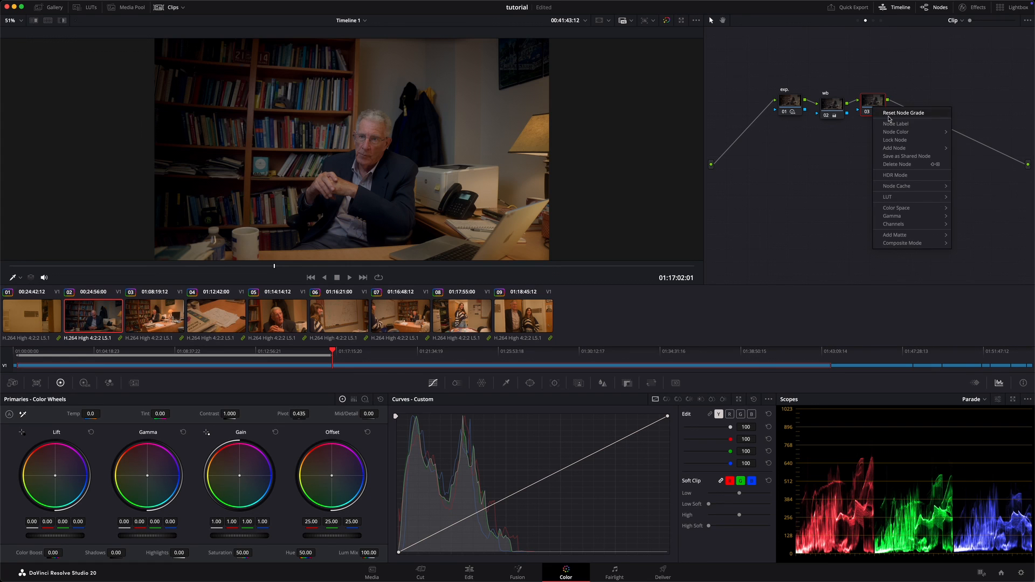
{"action": "left_click", "coordinate": [892, 124]}
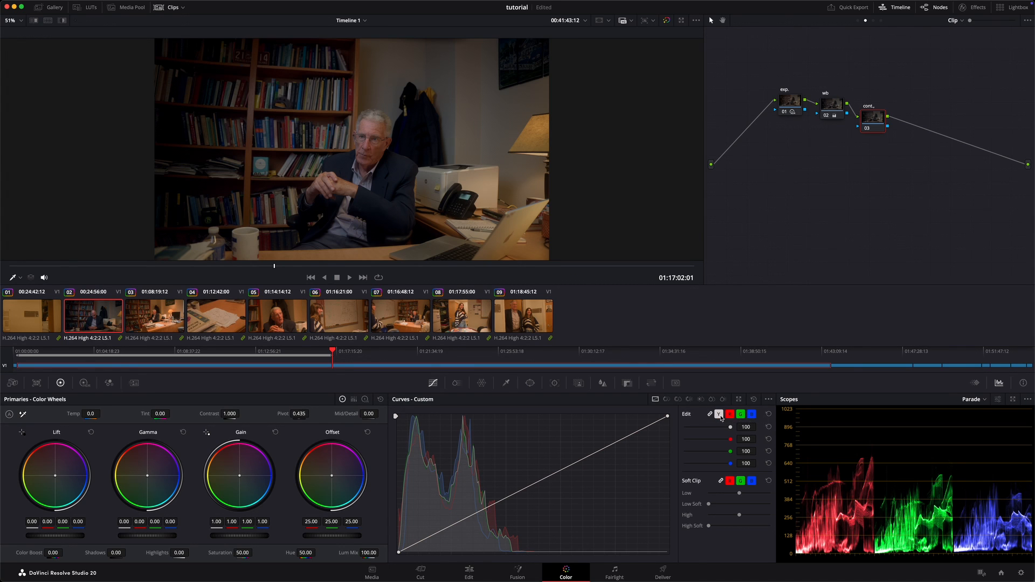
Step: Shape a luminance-only S-curve on the cont. node with a lowered white point and lifted black point, and view the result full screen
{"action": "left_click", "coordinate": [719, 416]}
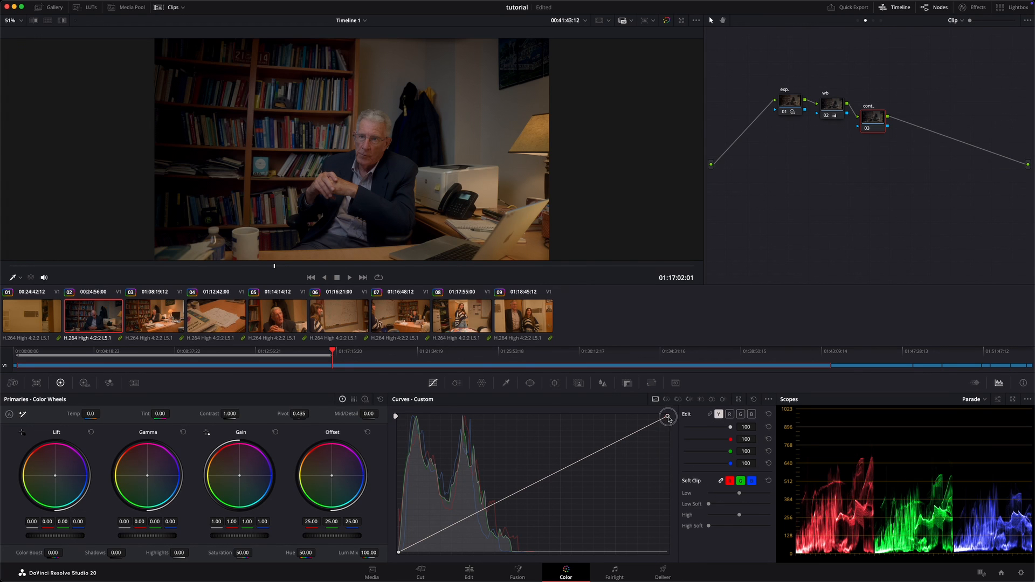
{"action": "left_click_drag", "start_coordinate": [669, 416], "coordinate": [611, 446]}
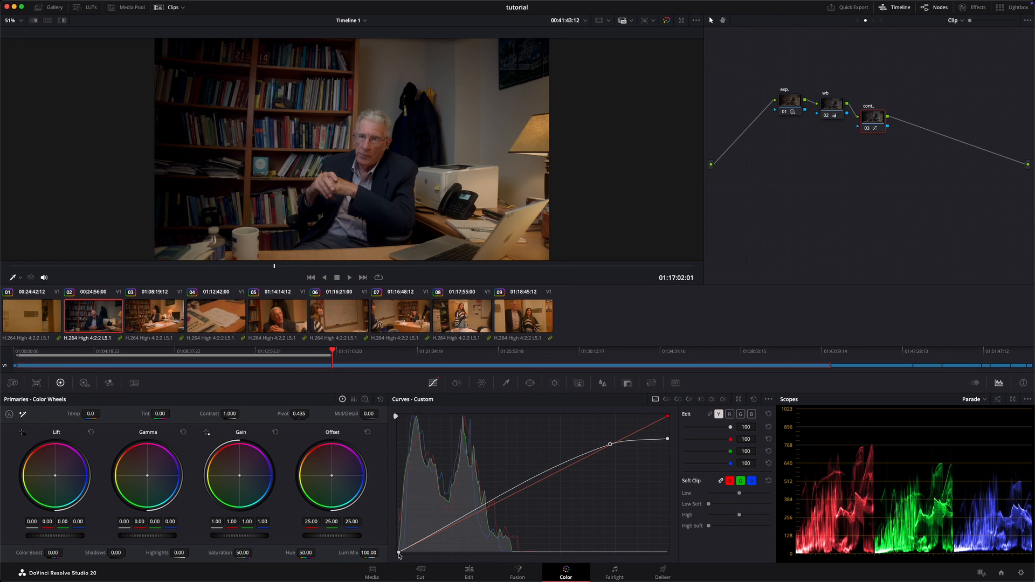
{"action": "left_click_drag", "start_coordinate": [399, 555], "coordinate": [435, 537]}
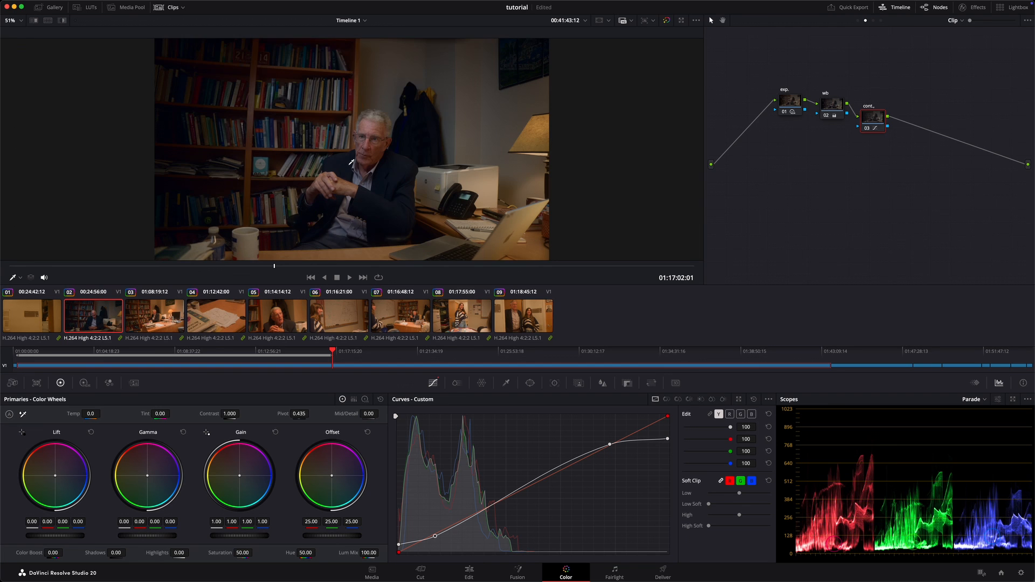
{"action": "key", "text": "super+f"}
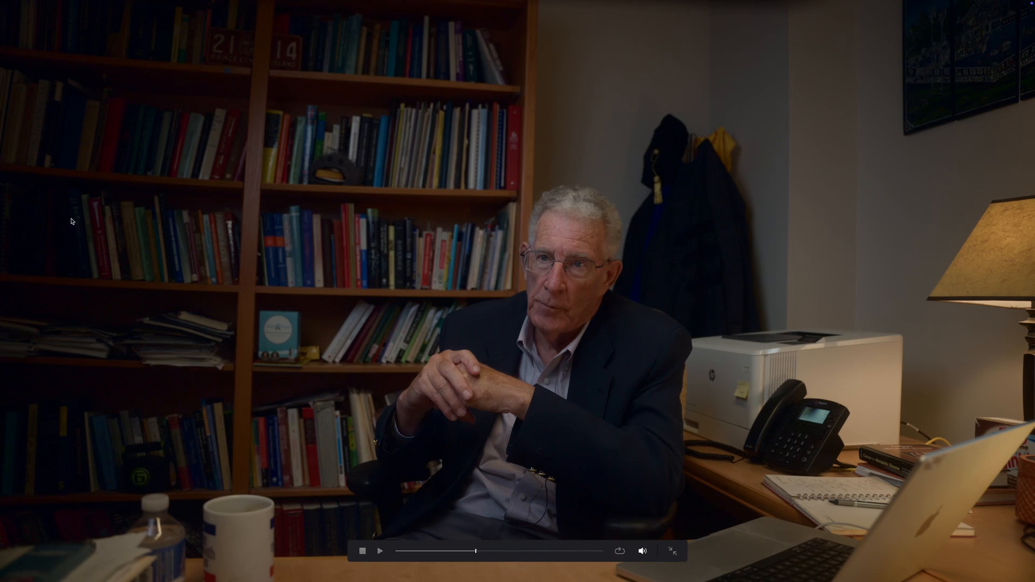
{"action": "key", "text": "Escape"}
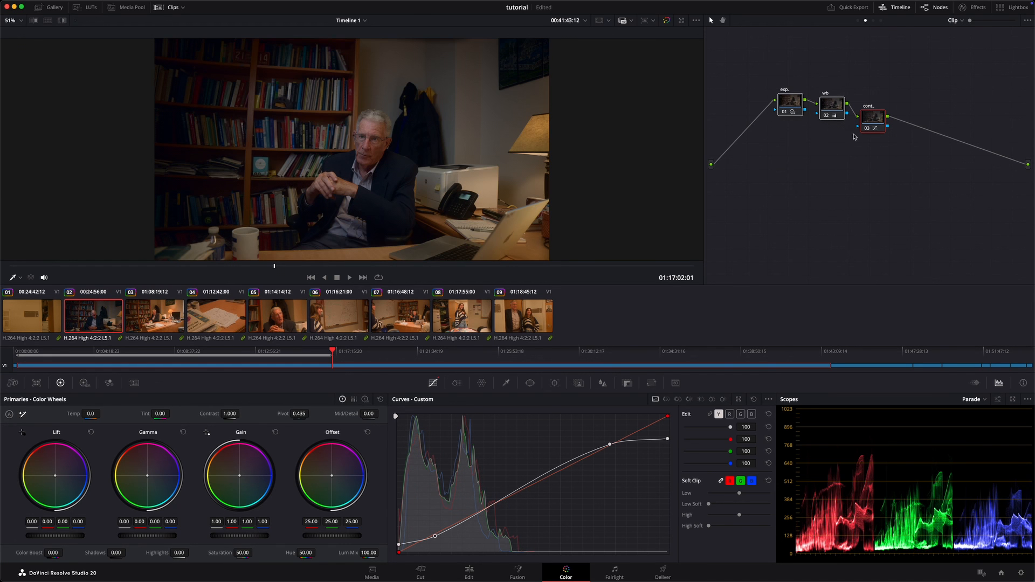
Step: Move the exp., wb and cont. nodes together to the middle of the Clip-level node graph
{"action": "left_click_drag", "start_coordinate": [872, 122], "coordinate": [935, 131]}
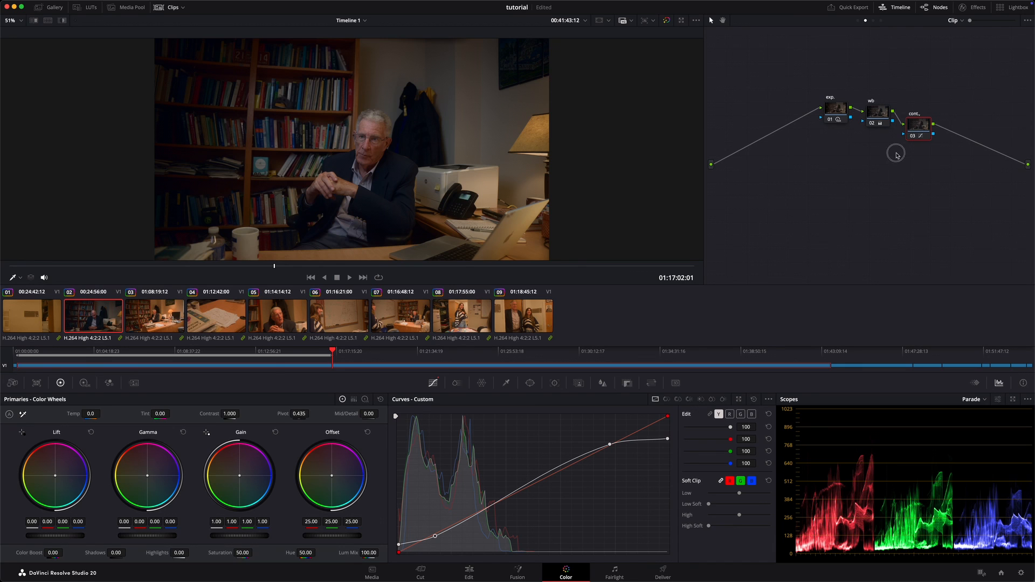
{"action": "left_click_drag", "start_coordinate": [969, 95], "coordinate": [792, 235]}
{"action": "left_click_drag", "start_coordinate": [789, 82], "coordinate": [1012, 207]}
{"action": "left_click_drag", "start_coordinate": [921, 137], "coordinate": [902, 162]}
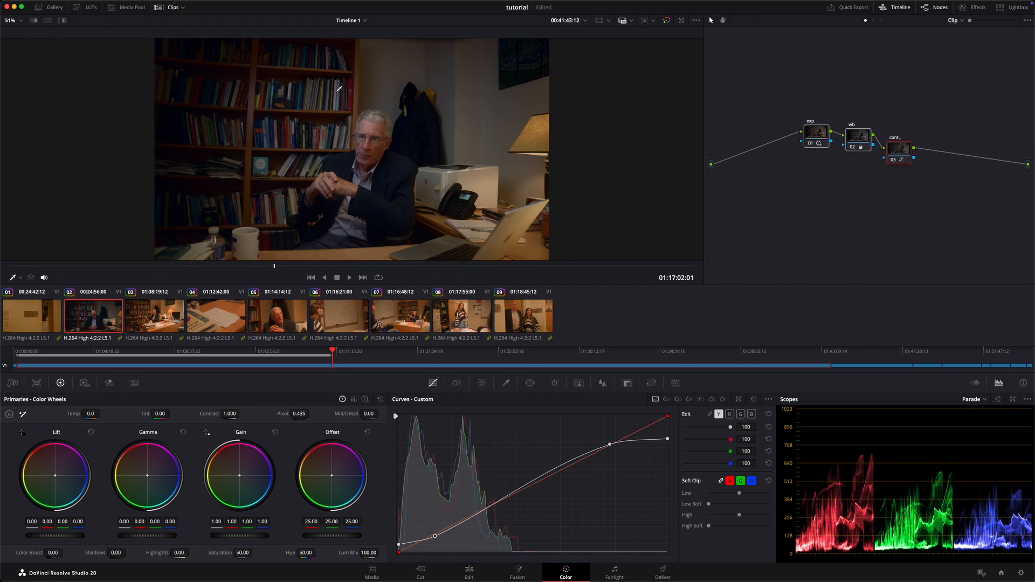
Step: Open the gallery and grab a still of clip 02's grade into Stills 1
{"action": "left_click", "coordinate": [61, 9]}
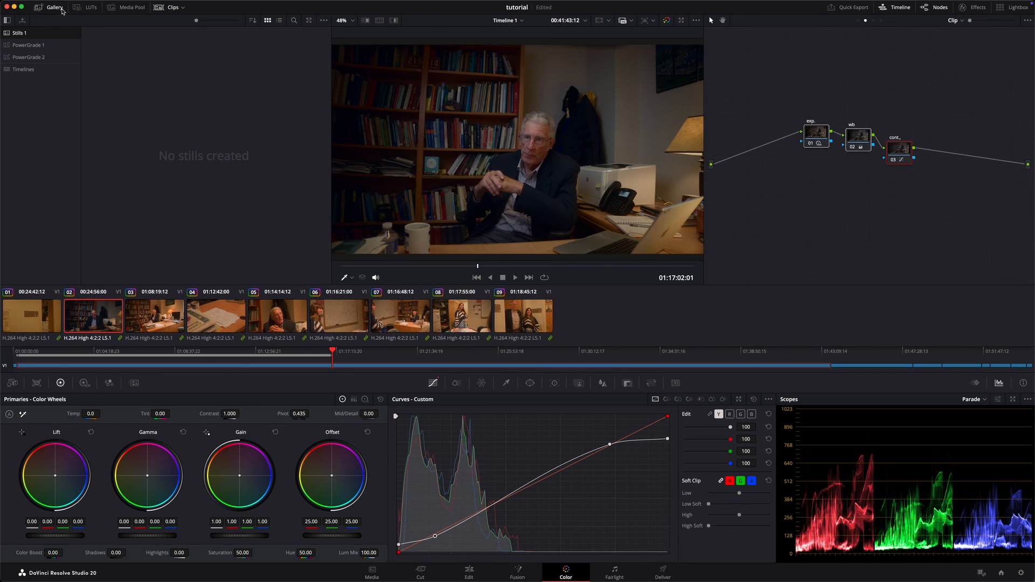
{"action": "right_click", "coordinate": [510, 127]}
{"action": "left_click", "coordinate": [540, 138]}
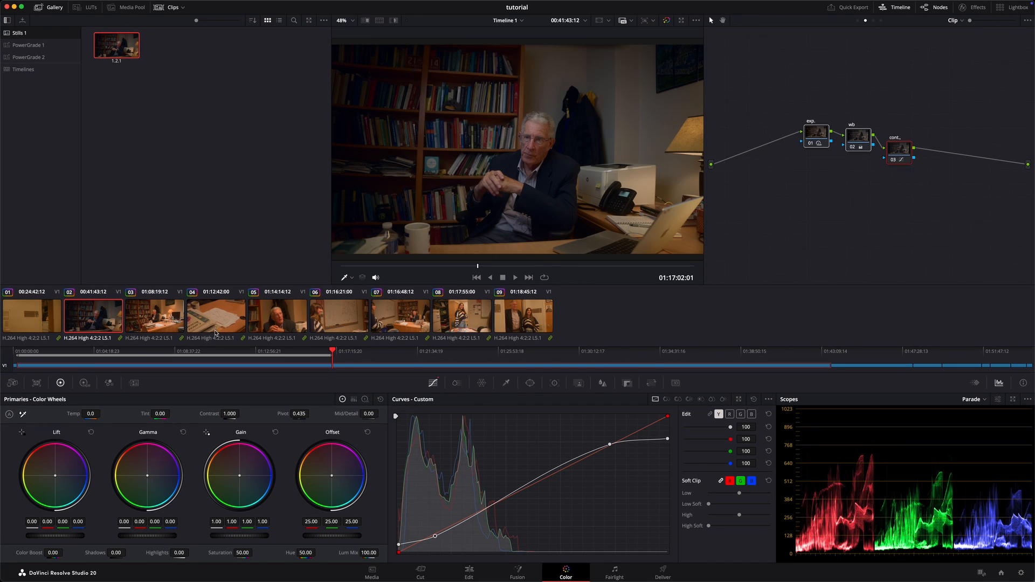
Step: Apply the grade from the gallery still to all nine timeline clips
{"action": "key", "text": "super+a"}
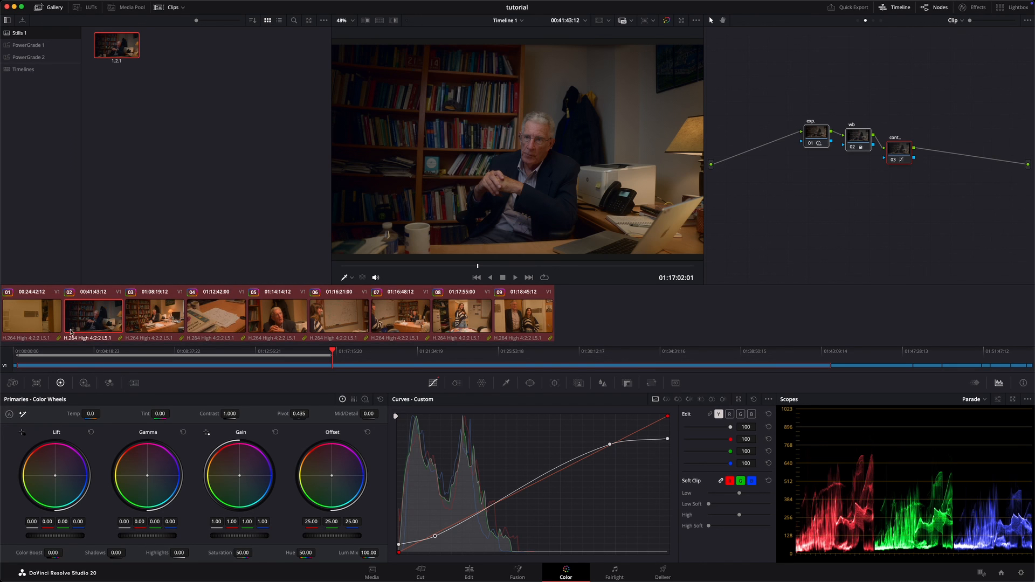
{"action": "right_click", "coordinate": [115, 41]}
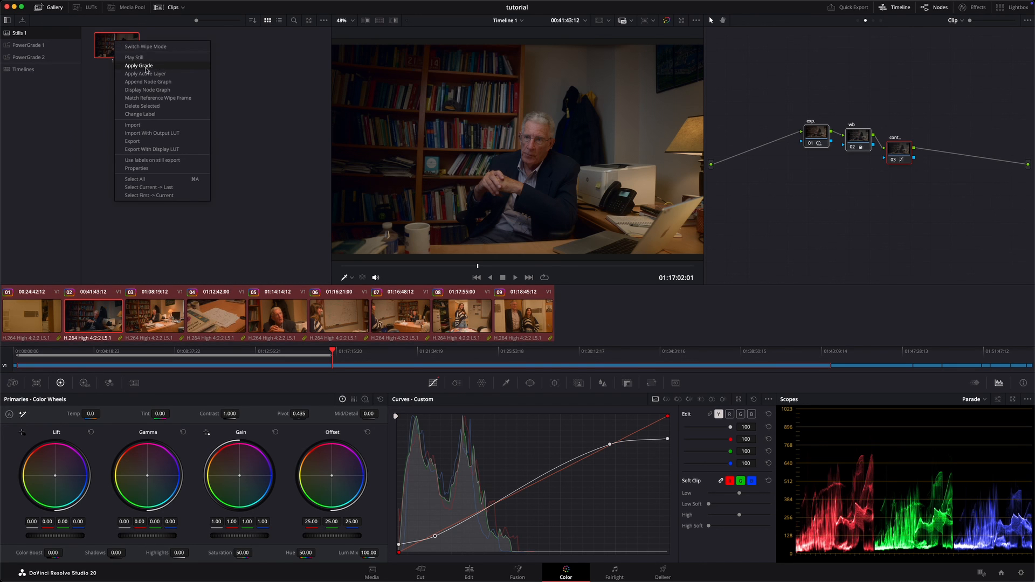
{"action": "left_click", "coordinate": [139, 66]}
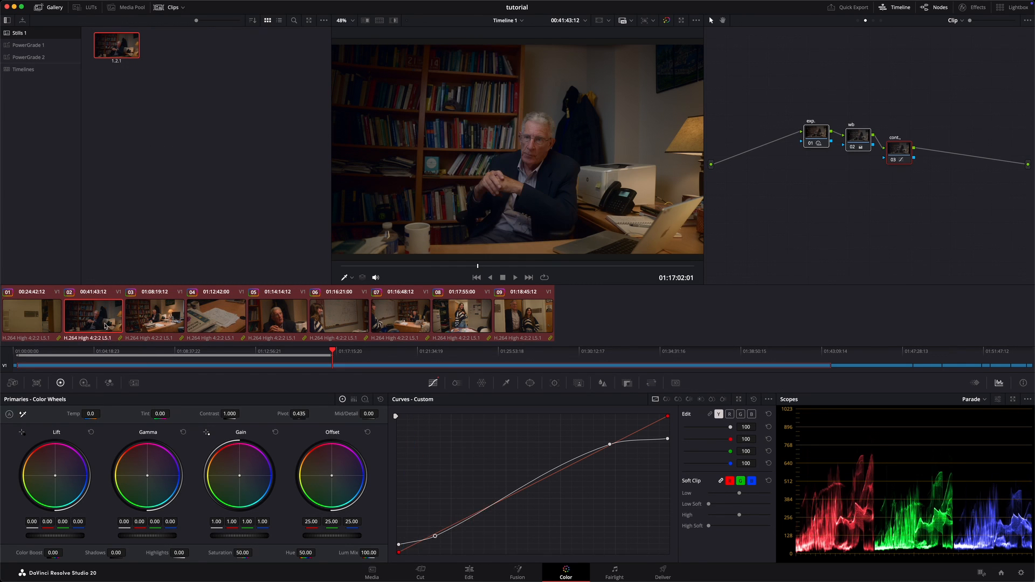
Step: Review the Group Post-Clip and Group Pre-Clip node graphs, return to the Clip level, and nudge its three nodes slightly upward
{"action": "left_click", "coordinate": [874, 20]}
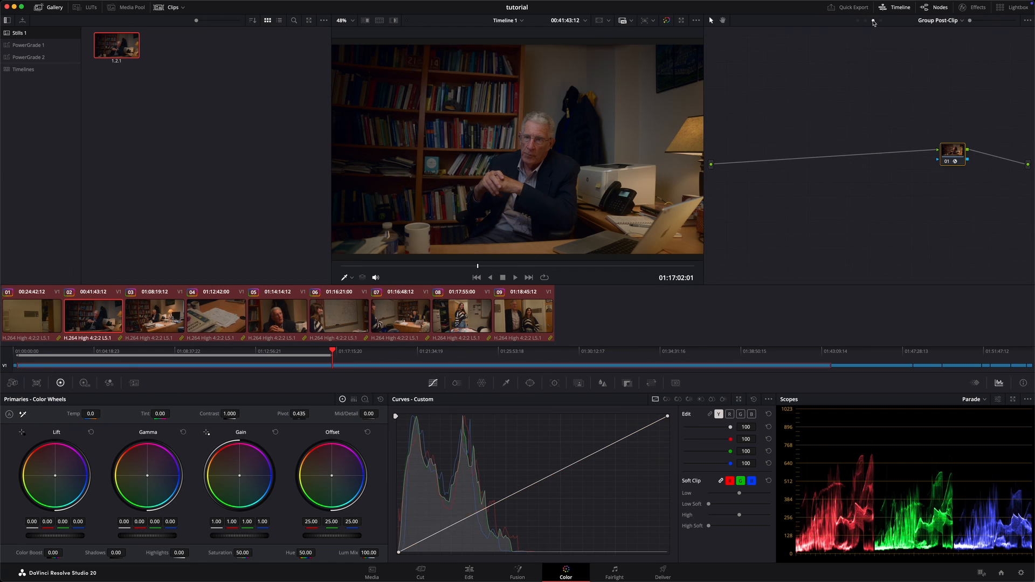
{"action": "left_click", "coordinate": [858, 21]}
{"action": "left_click", "coordinate": [865, 21]}
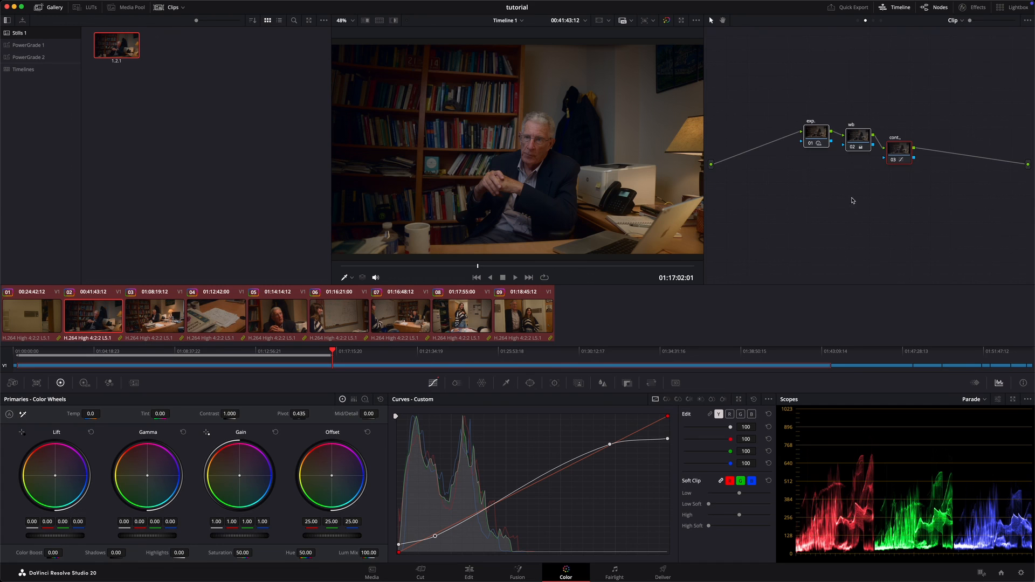
{"action": "left_click_drag", "start_coordinate": [944, 120], "coordinate": [773, 212]}
{"action": "left_click_drag", "start_coordinate": [814, 136], "coordinate": [813, 131]}
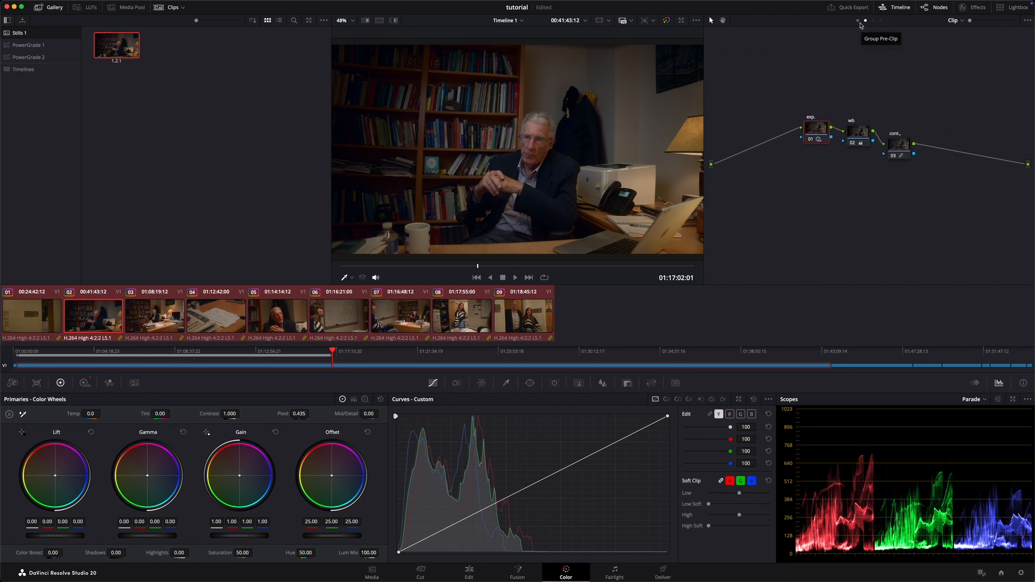
Step: Add two serial nodes after the first node in the Group Pre-Clip graph
{"action": "left_click", "coordinate": [858, 21]}
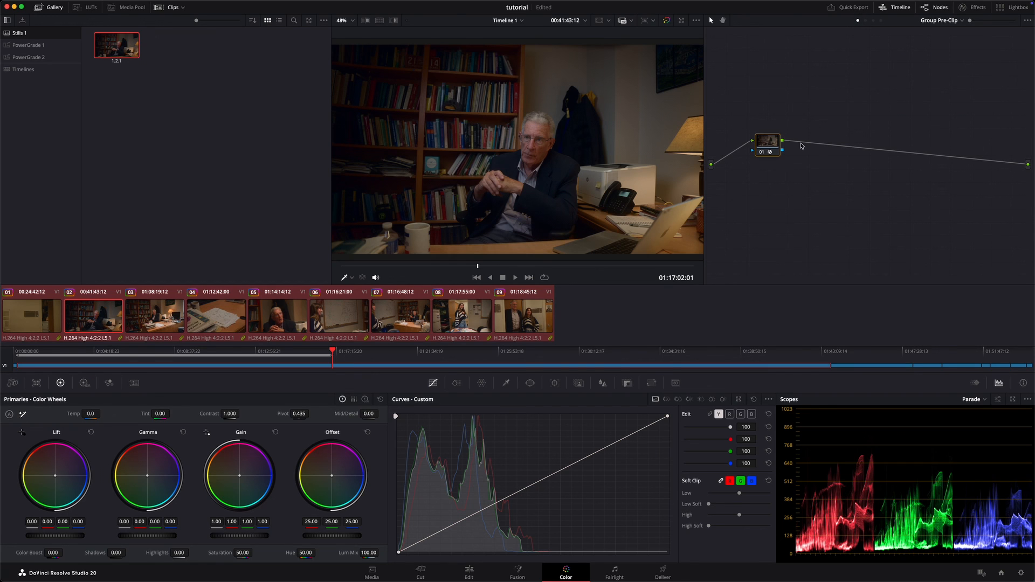
{"action": "left_click_drag", "start_coordinate": [773, 148], "coordinate": [770, 148]}
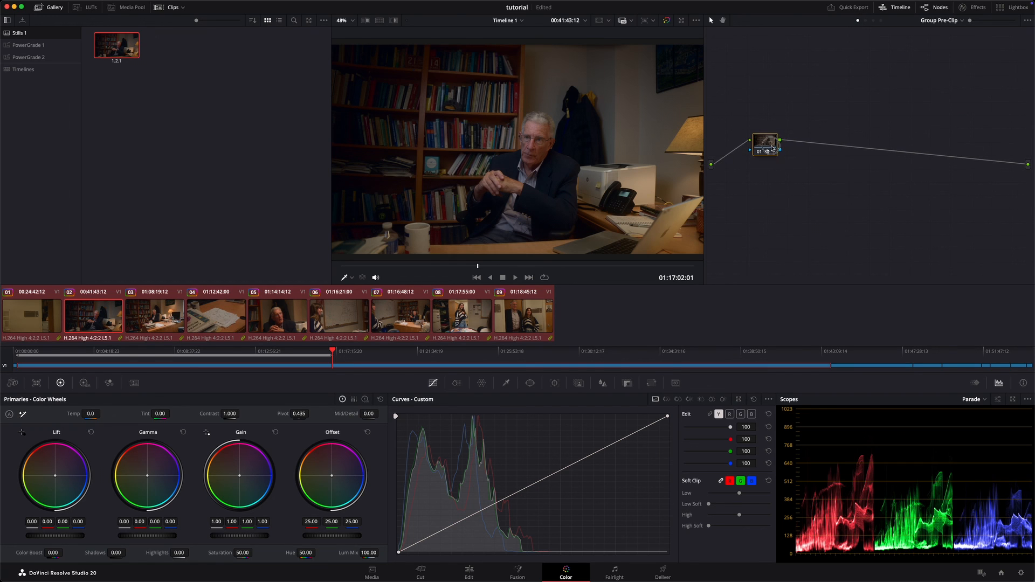
{"action": "key", "text": "alt+s"}
{"action": "key", "text": "alt+s"}
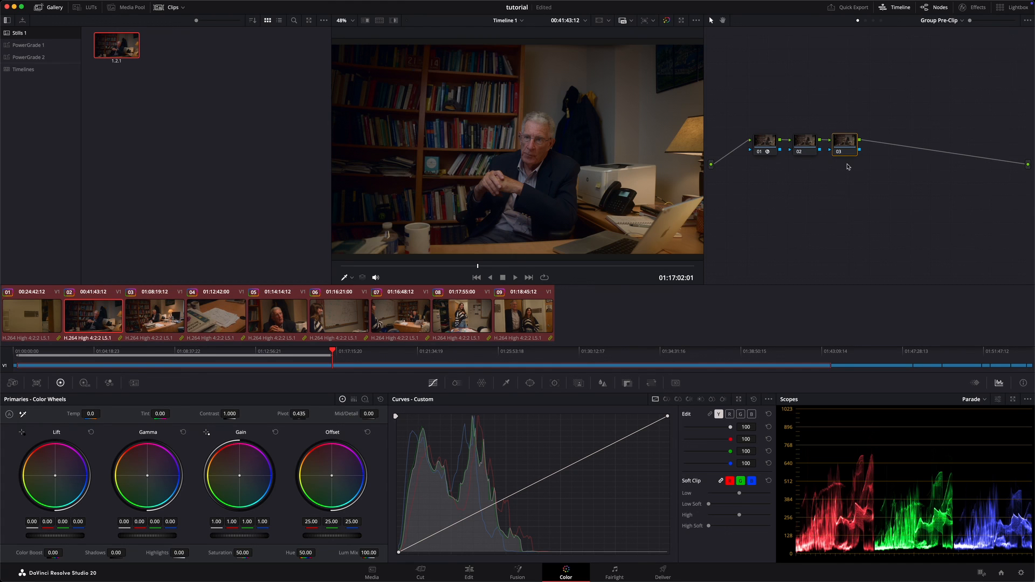
Step: Label the three Group Pre-Clip nodes "cst", "sat." and "h/s" in order
{"action": "left_click", "coordinate": [802, 145]}
{"action": "right_click", "coordinate": [771, 142]}
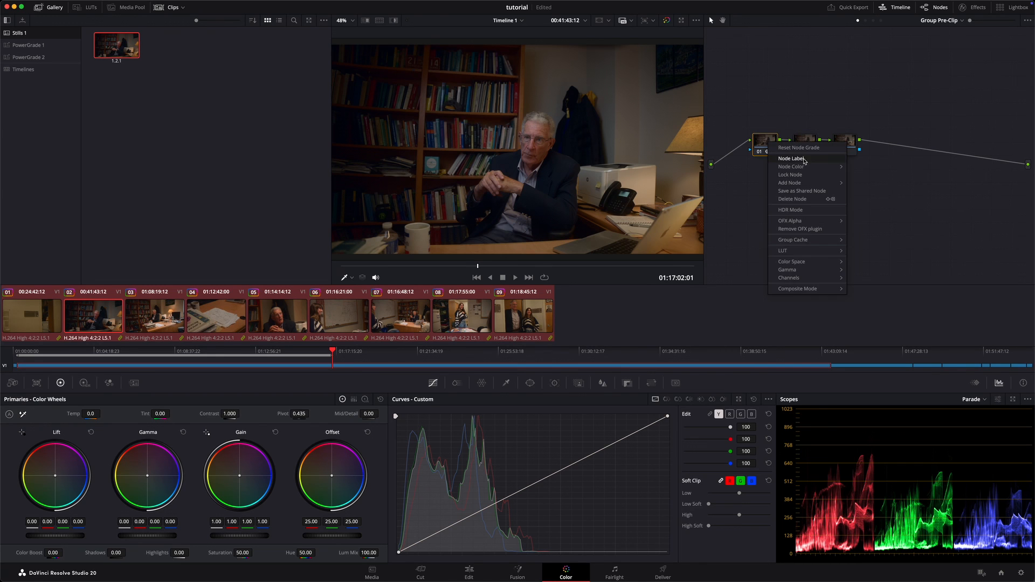
{"action": "left_click", "coordinate": [803, 160]}
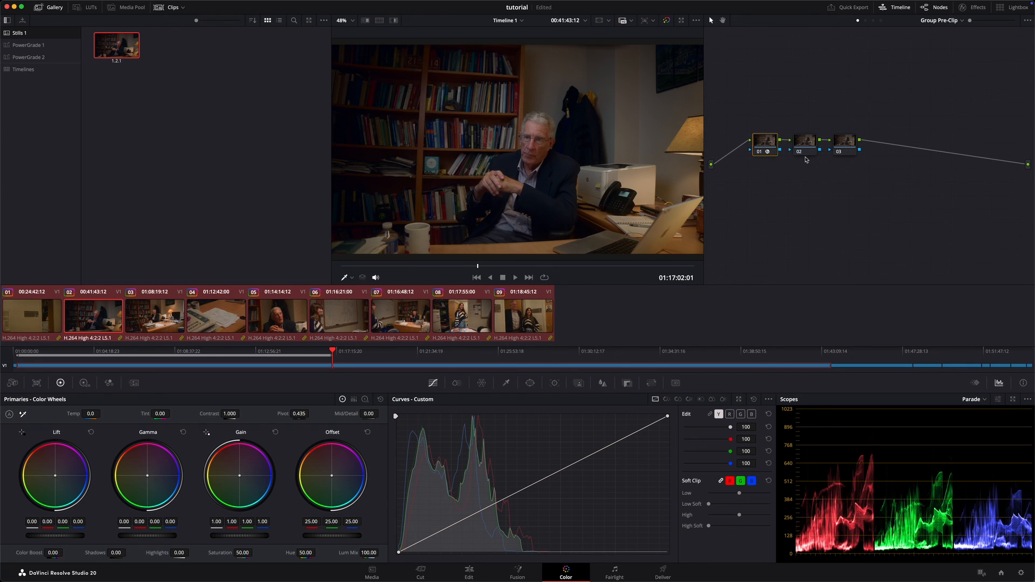
{"action": "type", "text": "cst"}
{"action": "right_click", "coordinate": [809, 149]}
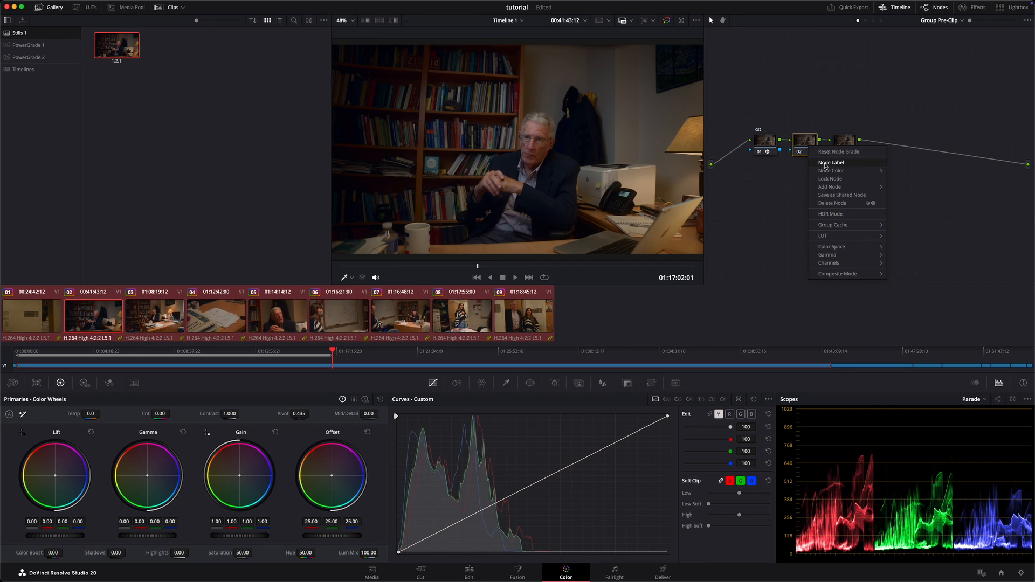
{"action": "left_click", "coordinate": [823, 166]}
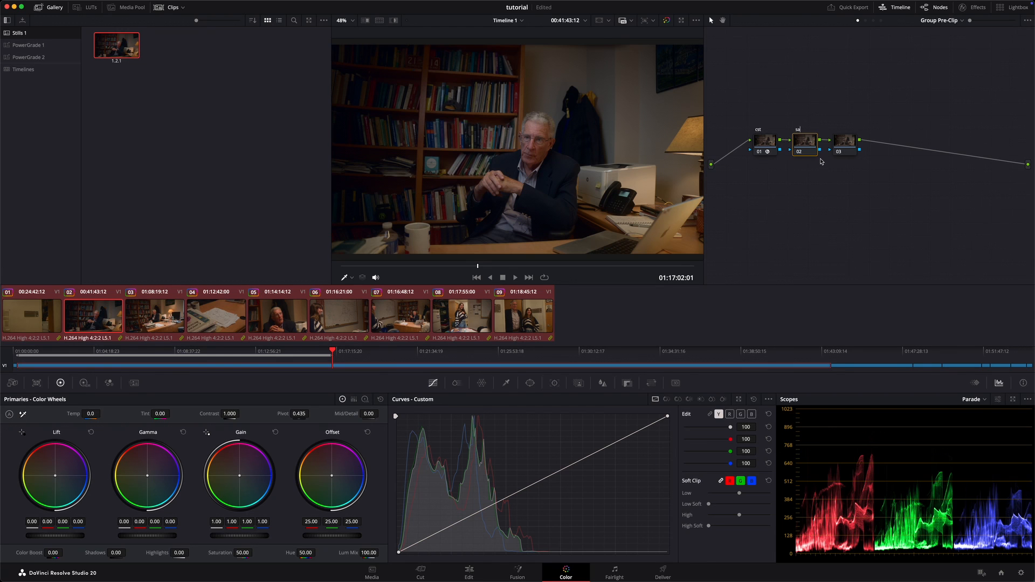
{"action": "right_click", "coordinate": [854, 144]}
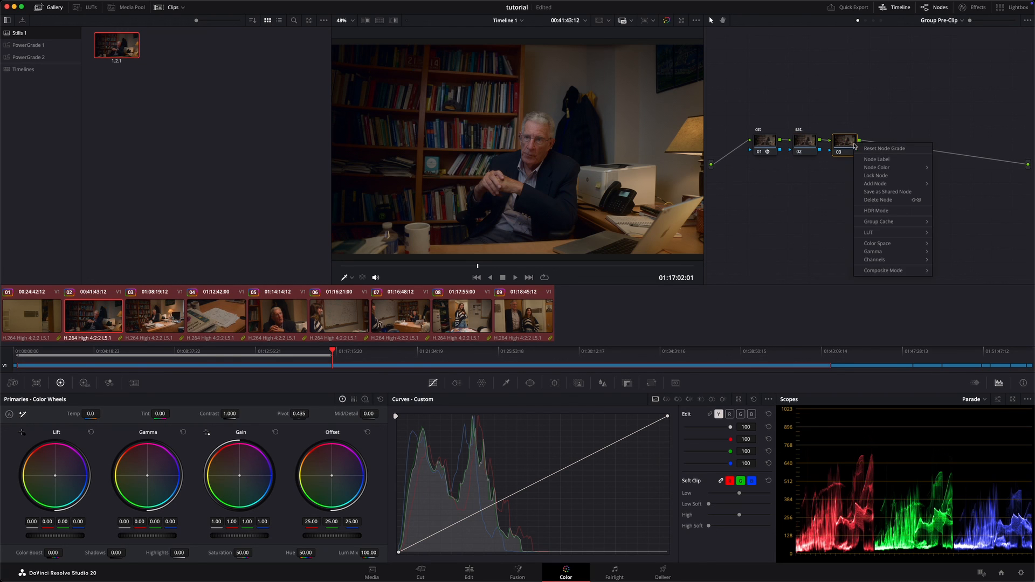
{"action": "left_click", "coordinate": [868, 159]}
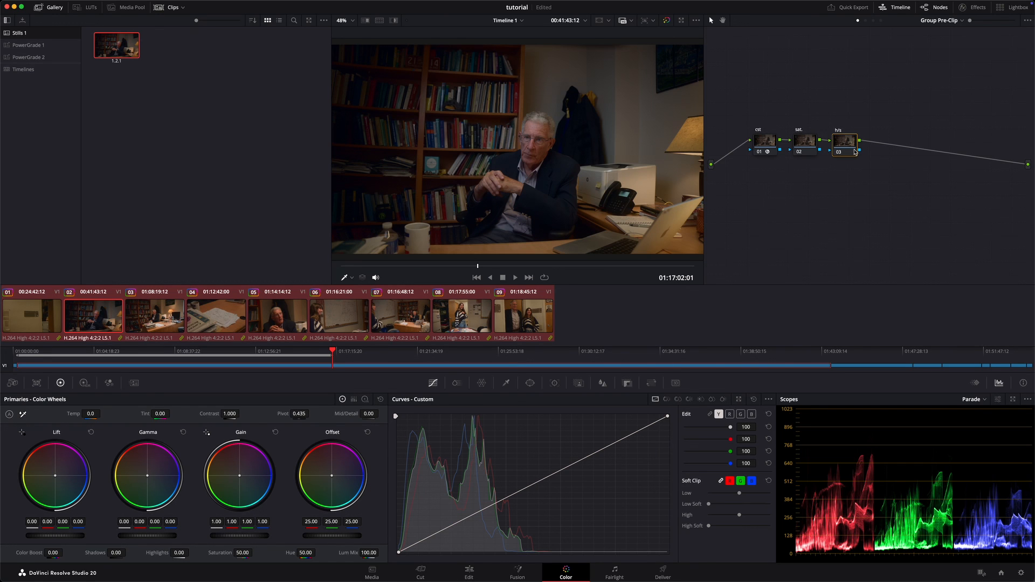
Step: Add a serial node before the cst node and label it "nr."
{"action": "left_click", "coordinate": [768, 144]}
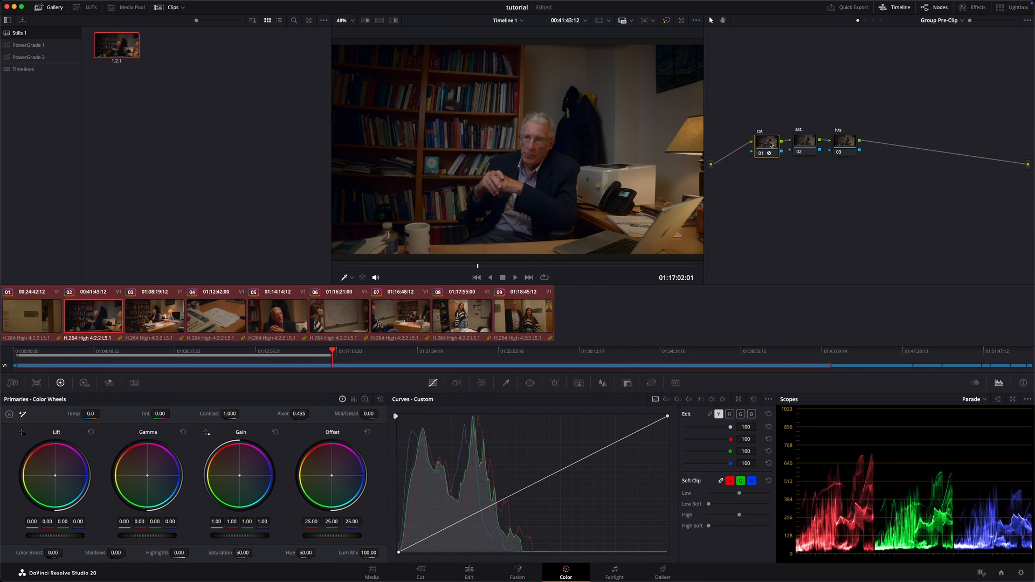
{"action": "key", "text": "shift+s"}
{"action": "left_click_drag", "start_coordinate": [770, 168], "coordinate": [767, 140]}
{"action": "right_click", "coordinate": [732, 163]}
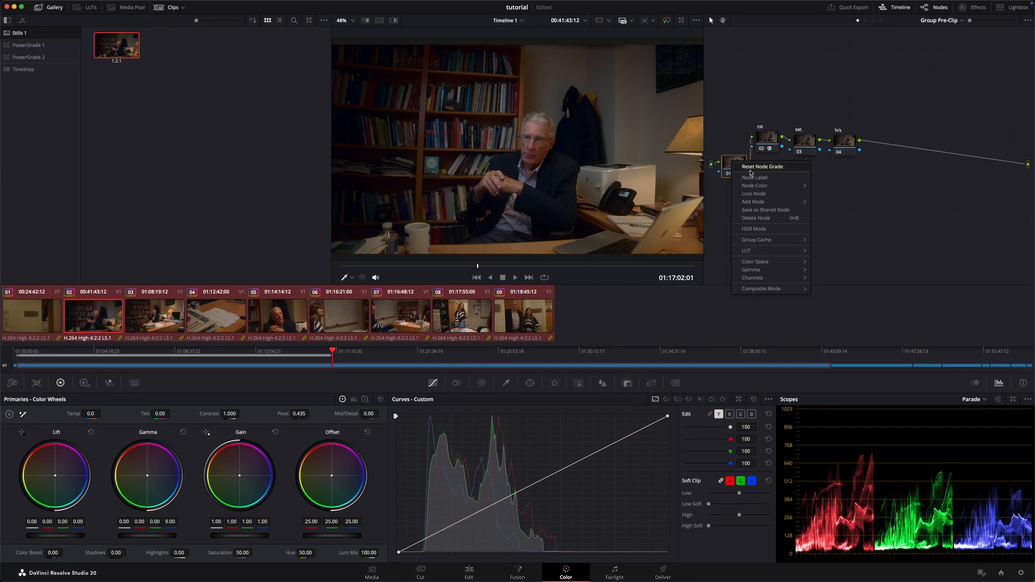
{"action": "left_click", "coordinate": [753, 177]}
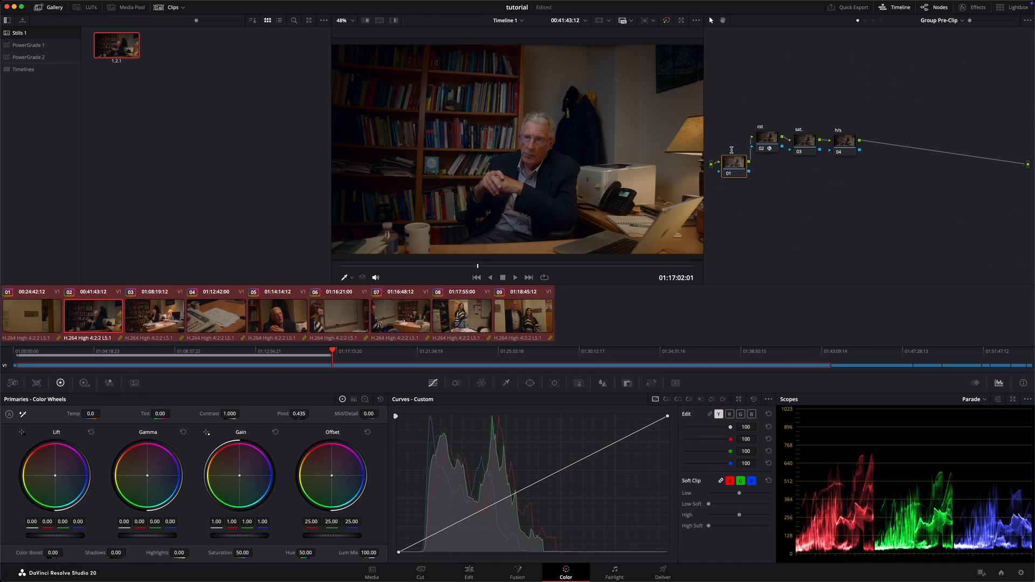
{"action": "type", "text": "nr."}
Step: Clean up the Group Pre-Clip node graph layout, and hide the gallery to make room for a wider viewer
{"action": "right_click", "coordinate": [809, 194]}
{"action": "right_click", "coordinate": [787, 178]}
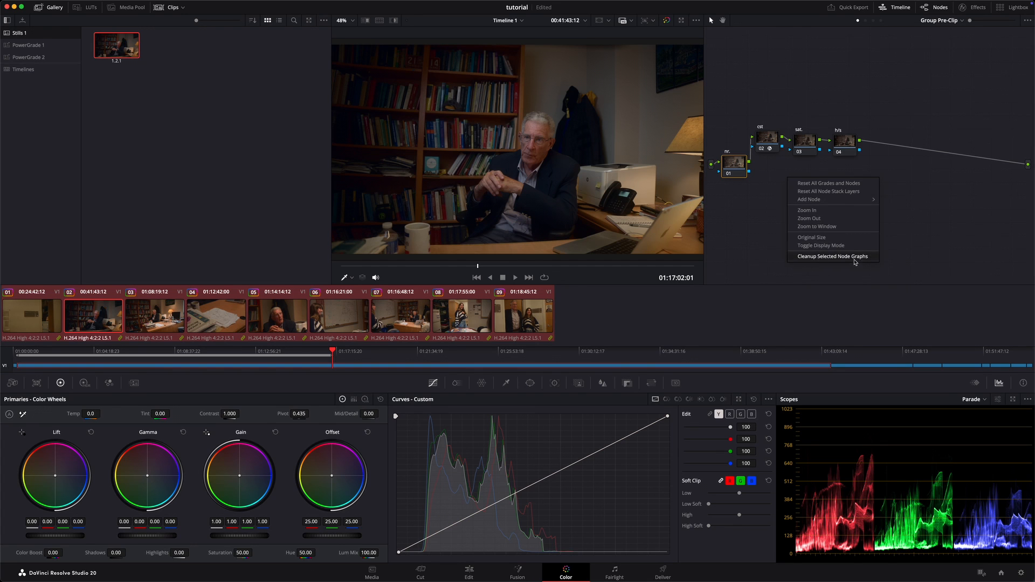
{"action": "left_click", "coordinate": [854, 258]}
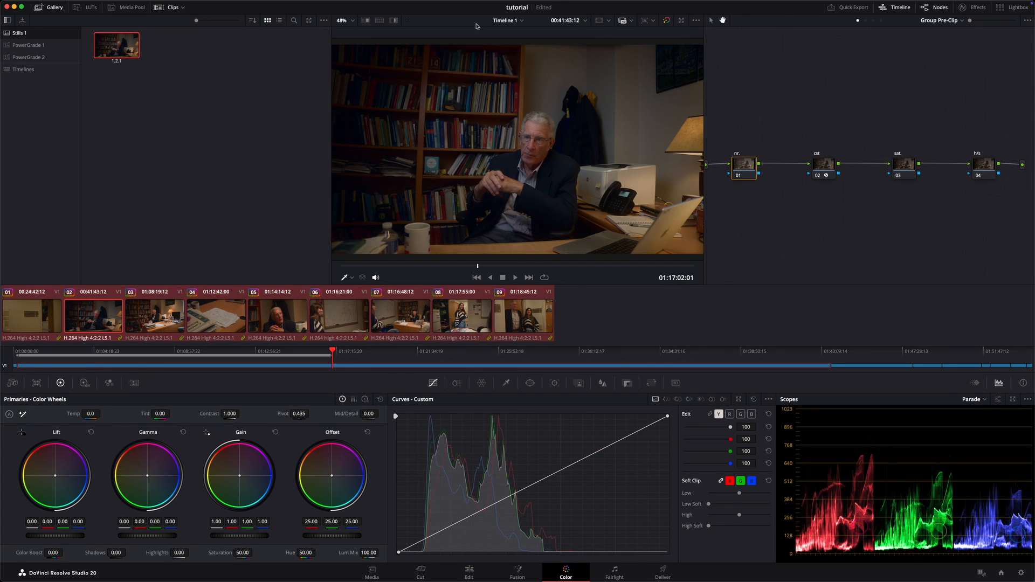
{"action": "left_click", "coordinate": [48, 8]}
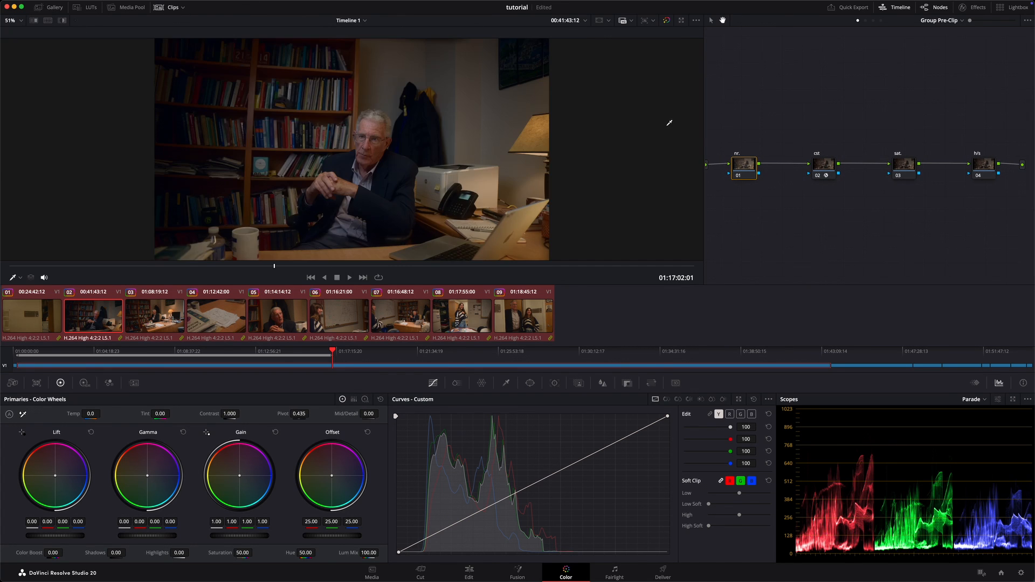
{"action": "left_click_drag", "start_coordinate": [704, 129], "coordinate": [639, 132]}
Step: Examine the image noise at high magnification around the dark coat and the wall behind the man
{"action": "scroll", "coordinate": [334, 177], "scroll_direction": "up", "scroll_amount": 3}
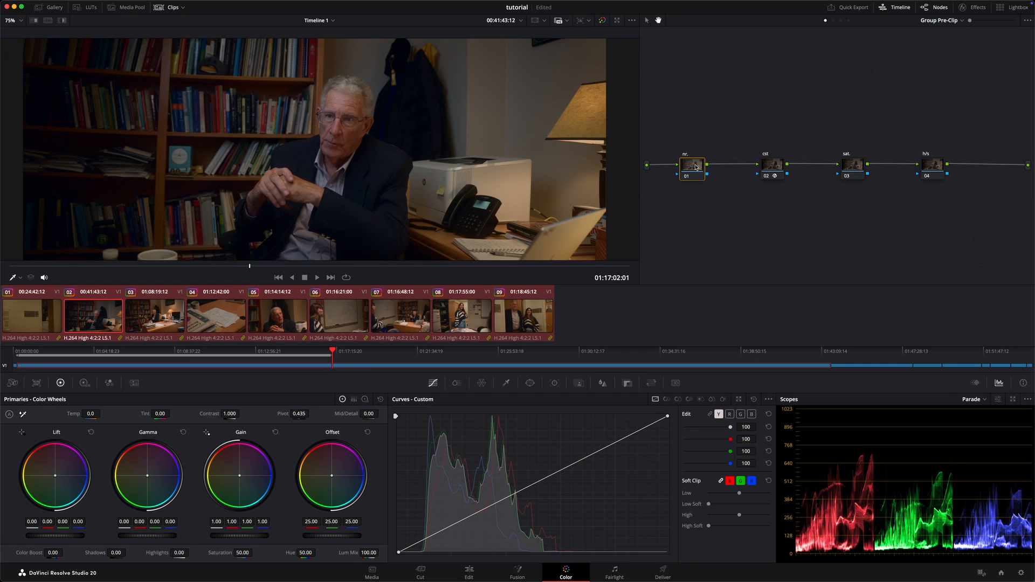
{"action": "scroll", "coordinate": [465, 135], "scroll_direction": "up", "scroll_amount": 4}
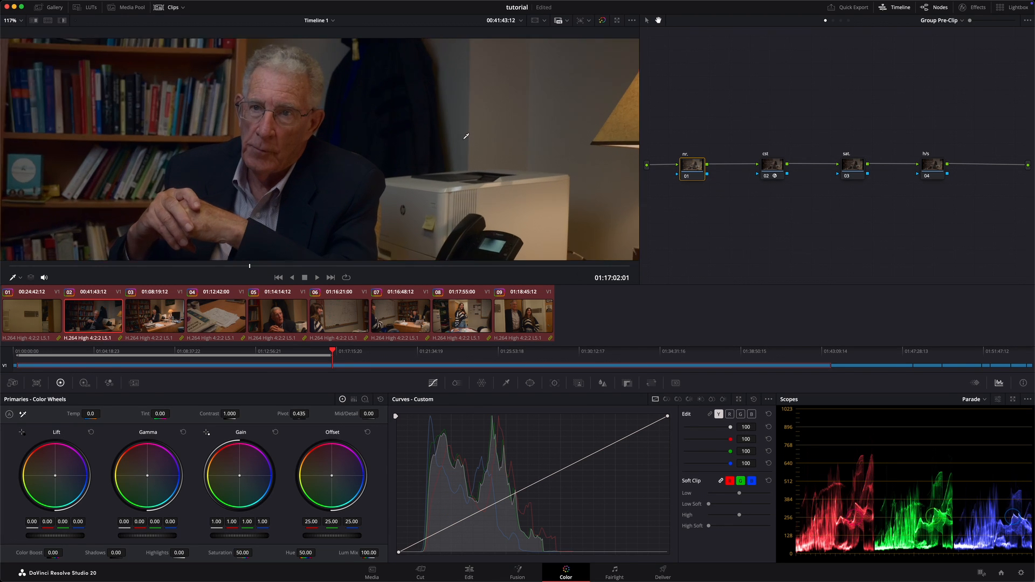
{"action": "scroll", "coordinate": [465, 135], "scroll_direction": "up", "scroll_amount": 12}
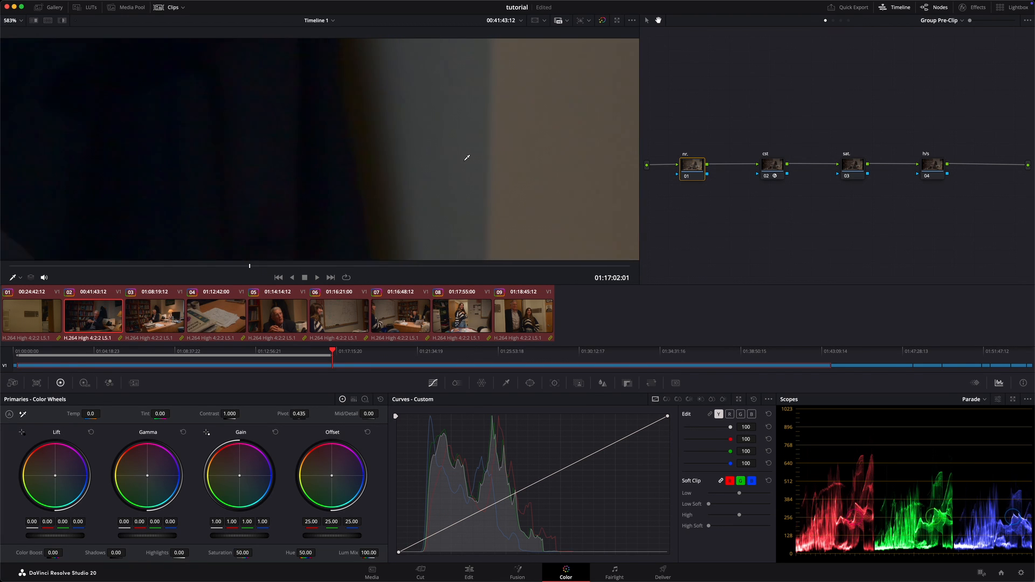
{"action": "scroll", "coordinate": [467, 157], "scroll_direction": "down", "scroll_amount": 6}
{"action": "scroll", "coordinate": [469, 163], "scroll_direction": "up", "scroll_amount": 5}
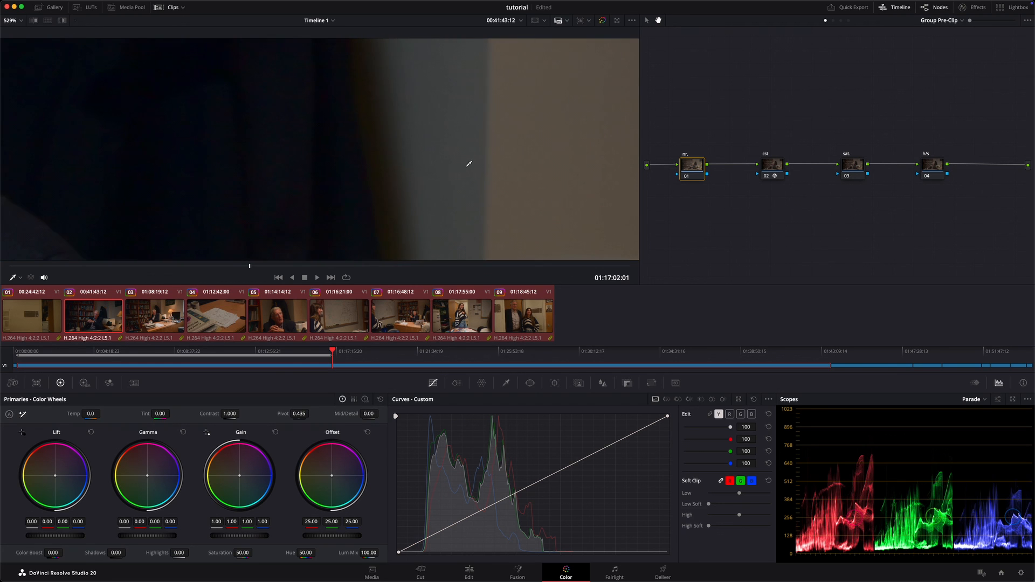
{"action": "scroll", "coordinate": [468, 165], "scroll_direction": "up", "scroll_amount": 3}
{"action": "scroll", "coordinate": [310, 139], "scroll_direction": "down", "scroll_amount": 3}
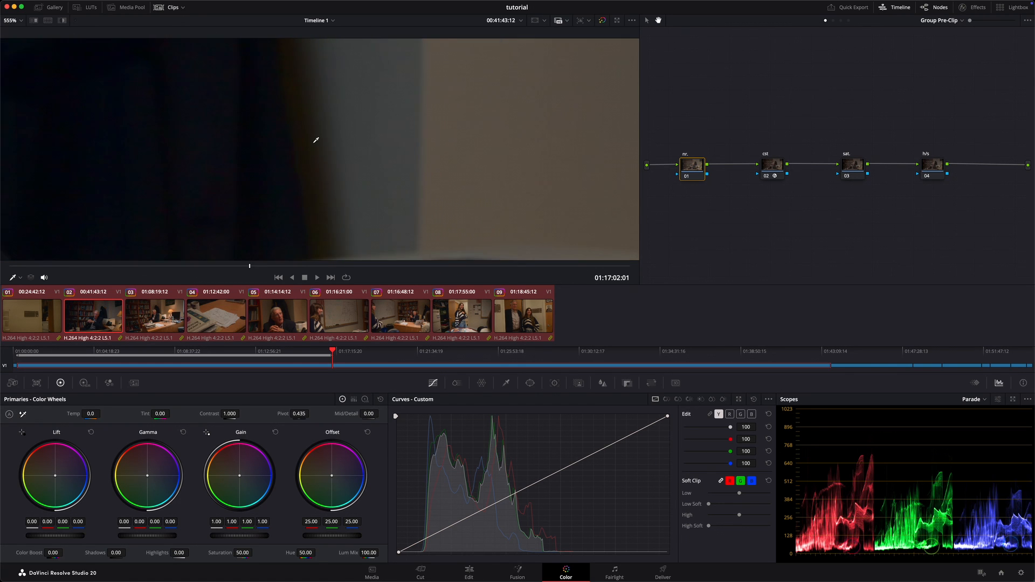
{"action": "scroll", "coordinate": [316, 140], "scroll_direction": "up", "scroll_amount": 6}
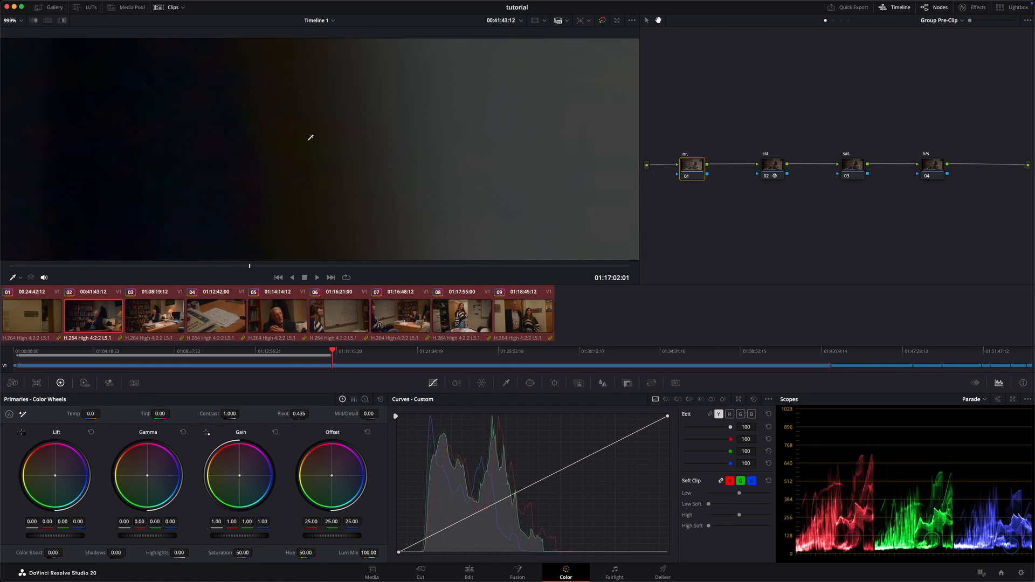
{"action": "scroll", "coordinate": [311, 138], "scroll_direction": "down", "scroll_amount": 5}
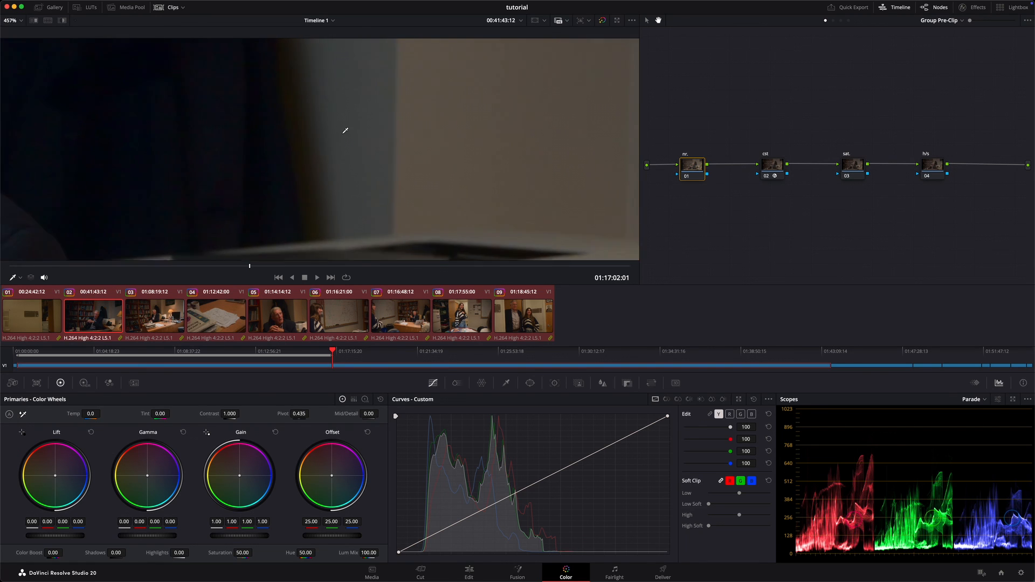
{"action": "scroll", "coordinate": [345, 131], "scroll_direction": "down", "scroll_amount": 1}
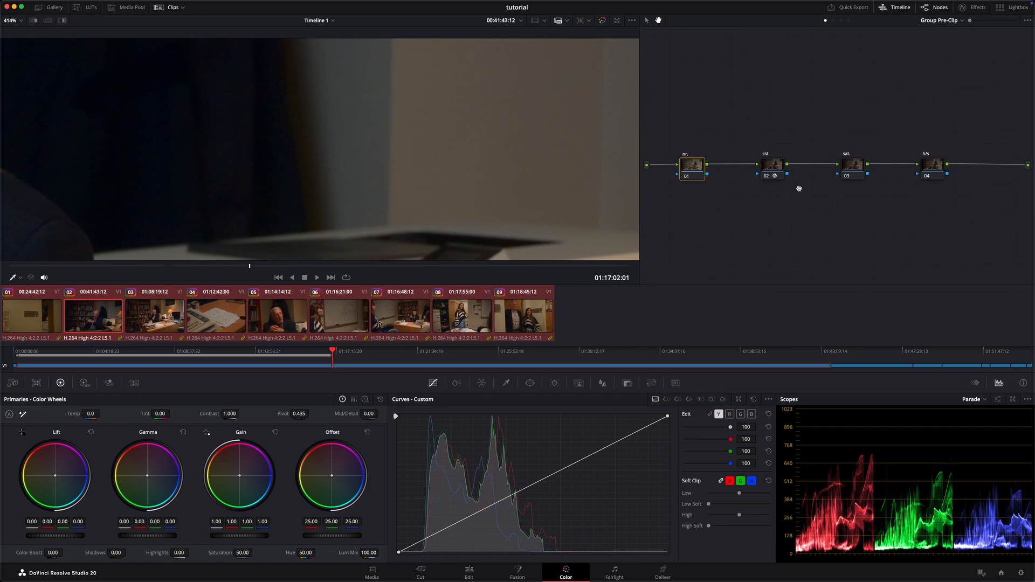
{"action": "scroll", "coordinate": [534, 130], "scroll_direction": "down", "scroll_amount": 1}
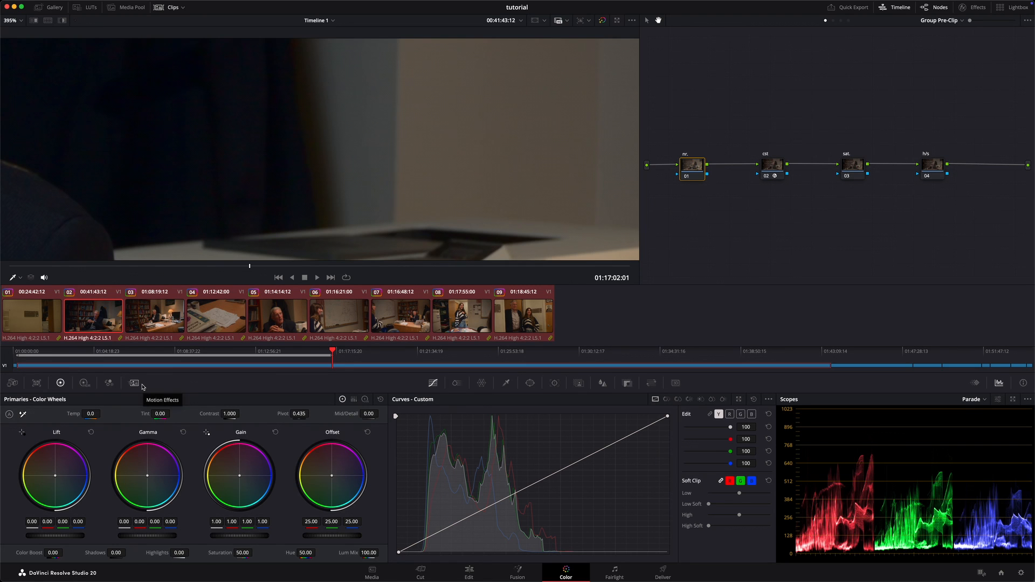
Step: Set the nr. node's temporal noise reduction to 3 frames, Better motion estimation, and luma and chroma thresholds of 5.2
{"action": "left_click", "coordinate": [134, 383]}
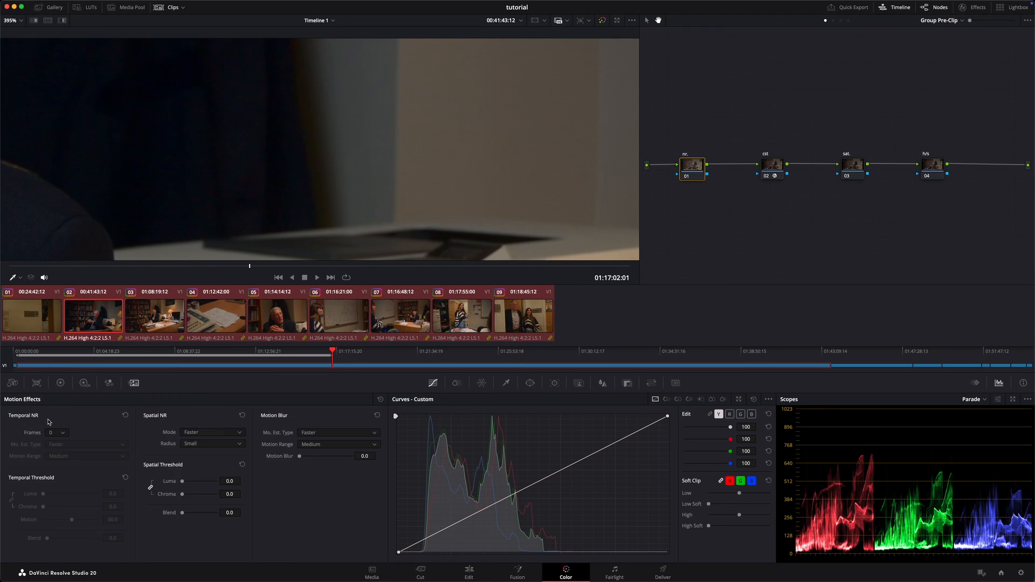
{"action": "left_click", "coordinate": [57, 432]}
{"action": "left_click", "coordinate": [59, 470]}
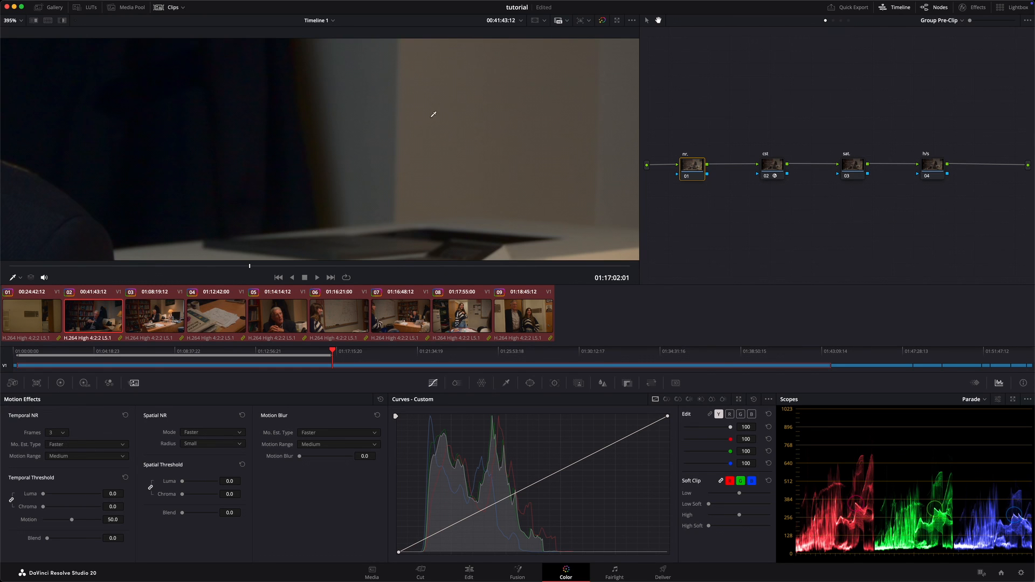
{"action": "left_click", "coordinate": [88, 450]}
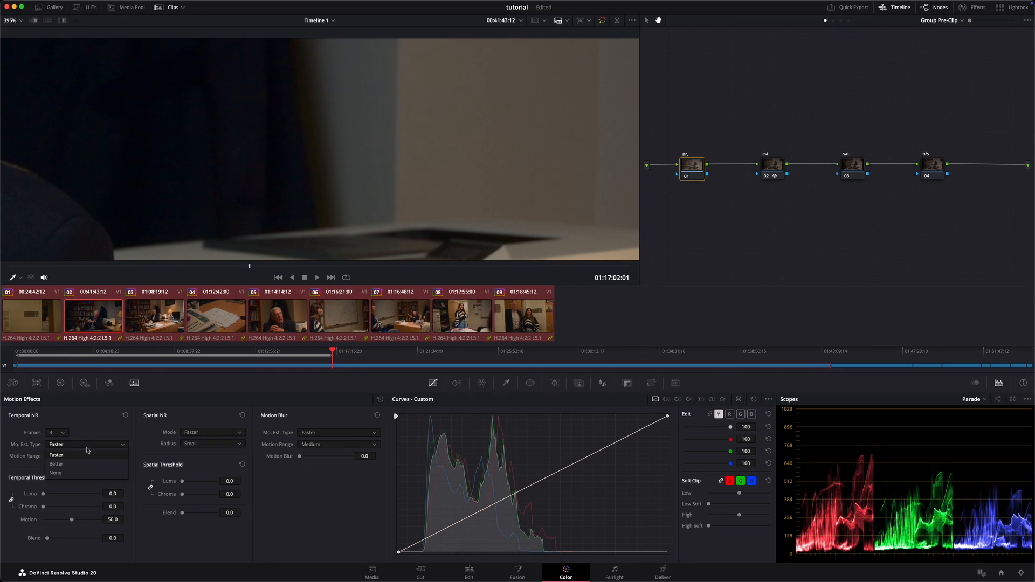
{"action": "left_click", "coordinate": [87, 463]}
{"action": "left_click_drag", "start_coordinate": [114, 494], "coordinate": [127, 494]}
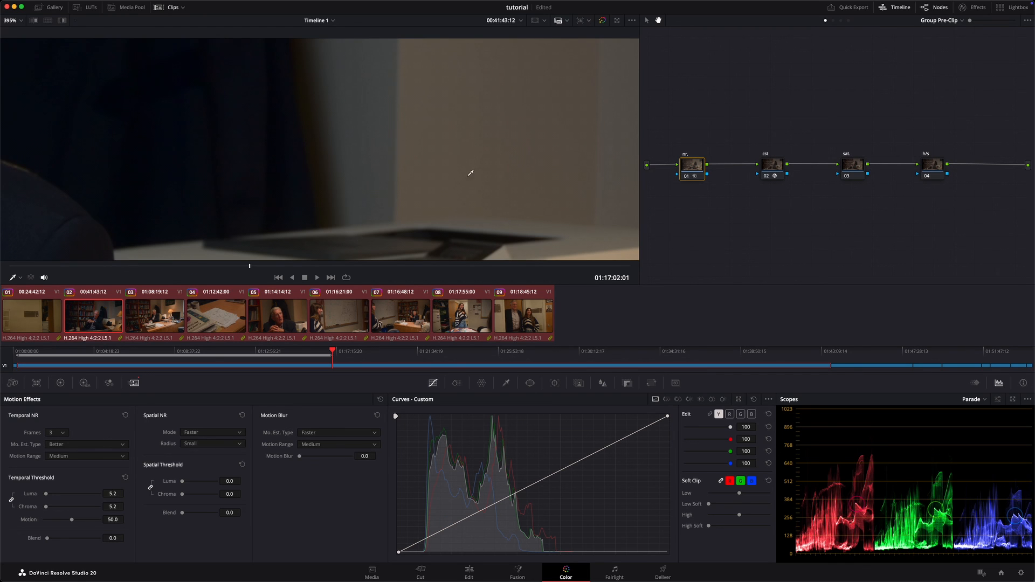
Step: Compare the zoomed image with the nr. node bypassed and enabled several times, and fit the whole frame in the viewer
{"action": "key", "text": "ctrl+d"}
{"action": "key", "text": "ctrl+d"}
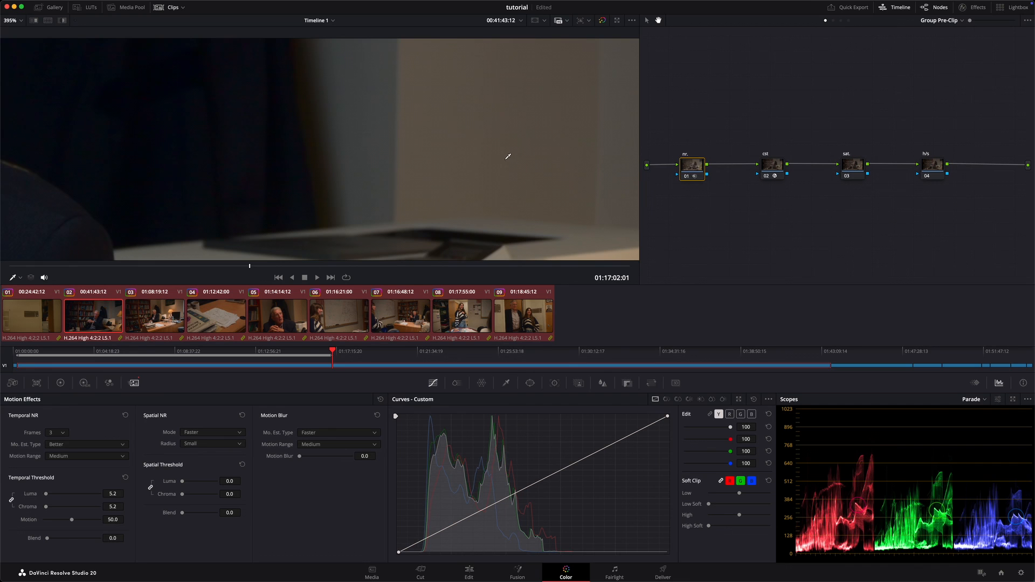
{"action": "key", "text": "ctrl+d"}
{"action": "key", "text": "ctrl+d"}
{"action": "key", "text": "ctrl+d"}
{"action": "key", "text": "ctrl+d"}
{"action": "key", "text": "ctrl+d"}
{"action": "key", "text": "ctrl+d"}
{"action": "key", "text": "shift+z"}
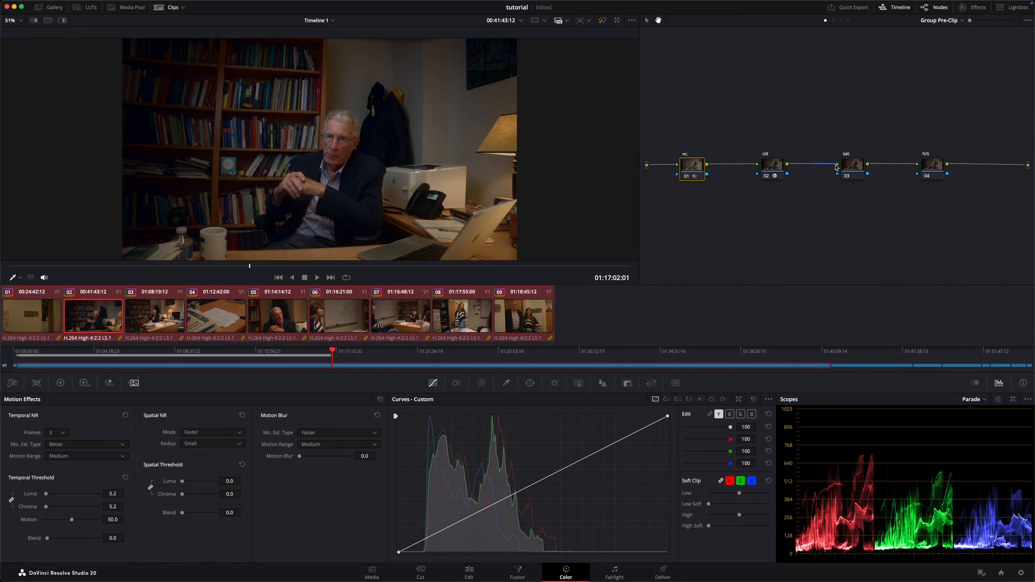
Step: Try a saturation of 51.60 on the sat. node using the primary color wheels, and reset the node's grade
{"action": "left_click", "coordinate": [859, 165]}
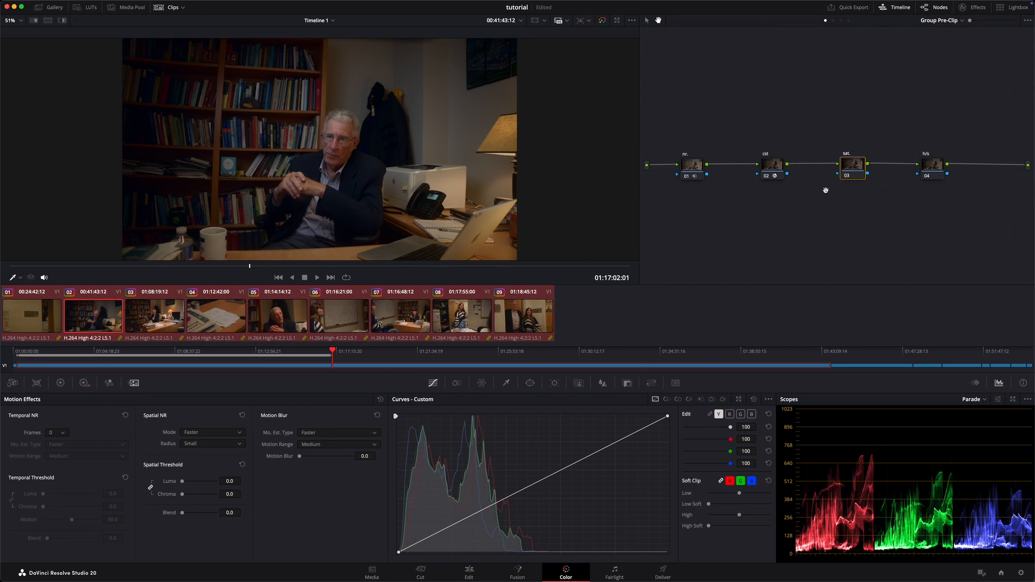
{"action": "left_click_drag", "start_coordinate": [851, 168], "coordinate": [850, 173]}
{"action": "left_click", "coordinate": [60, 383]}
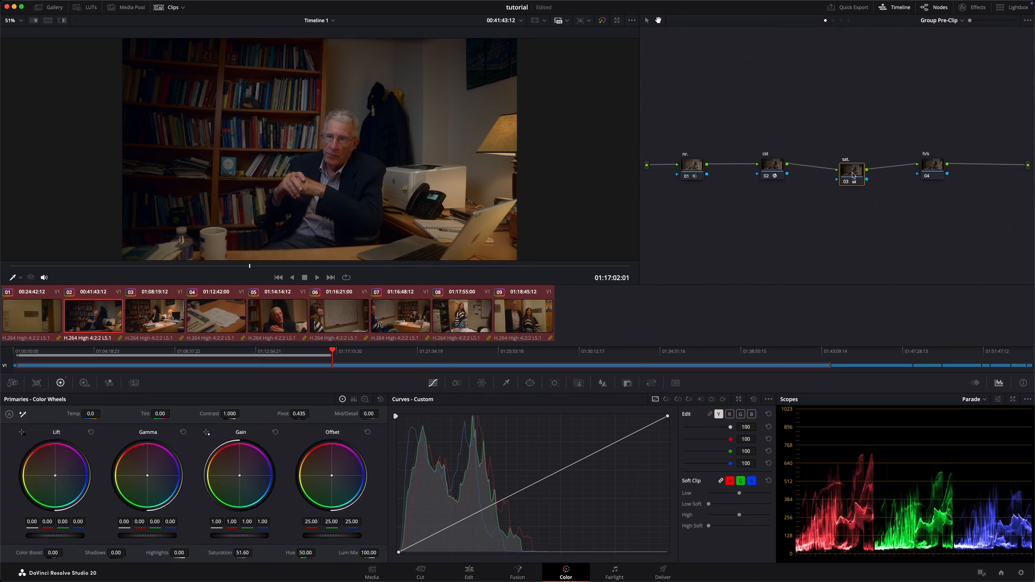
{"action": "right_click", "coordinate": [858, 175]}
{"action": "left_click", "coordinate": [898, 178]}
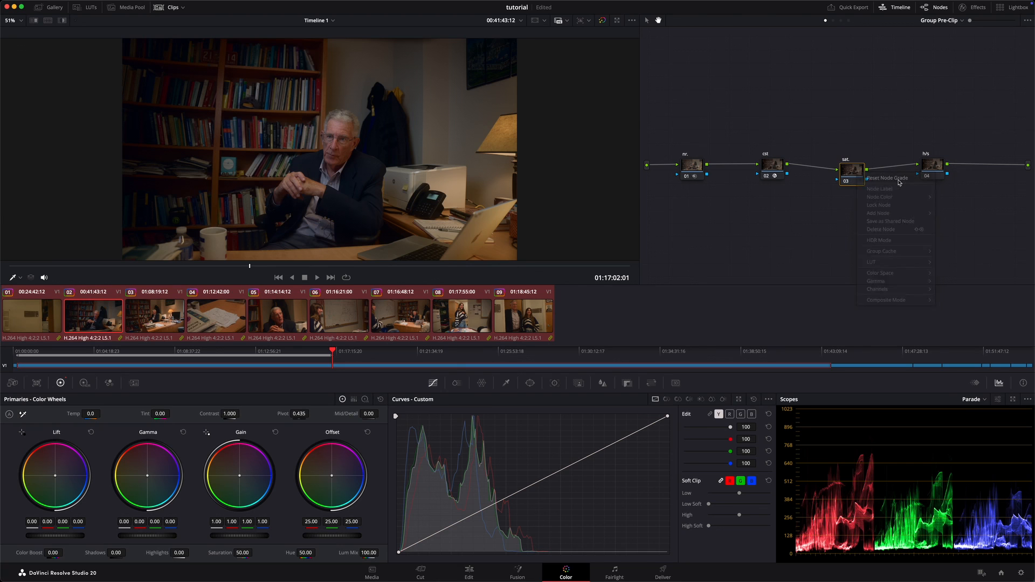
Step: Set the sat. node's color space to HSV and place the node slightly above the line between cst and h/s
{"action": "left_click_drag", "start_coordinate": [854, 176], "coordinate": [834, 143]}
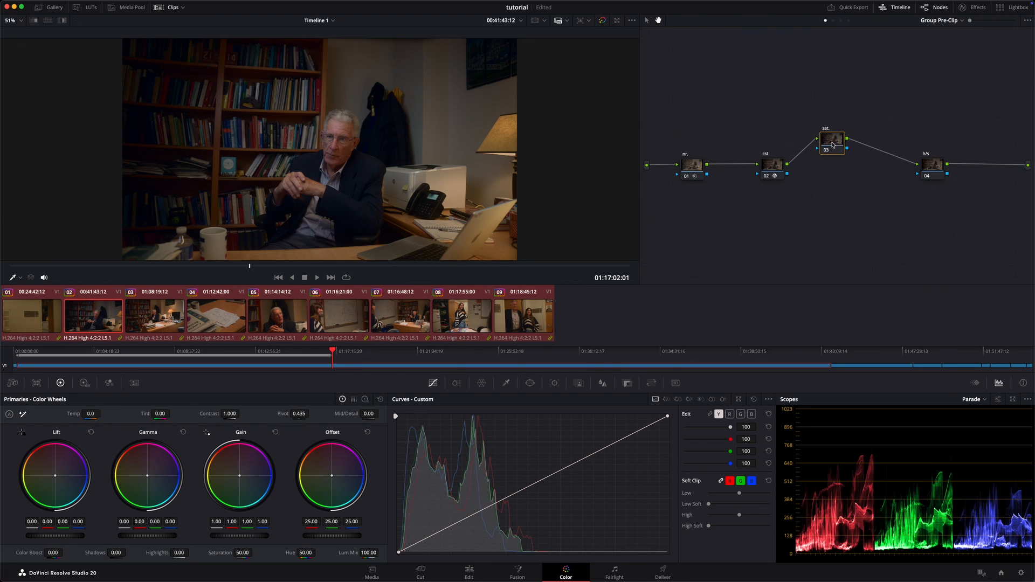
{"action": "right_click", "coordinate": [834, 143]}
{"action": "mouse_move", "coordinate": [875, 272]}
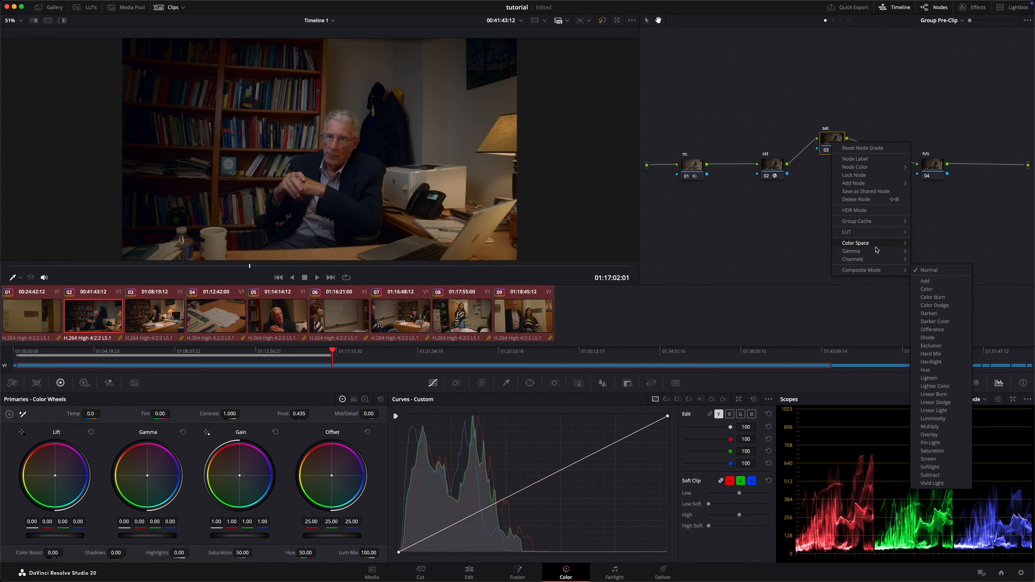
{"action": "mouse_move", "coordinate": [879, 247]}
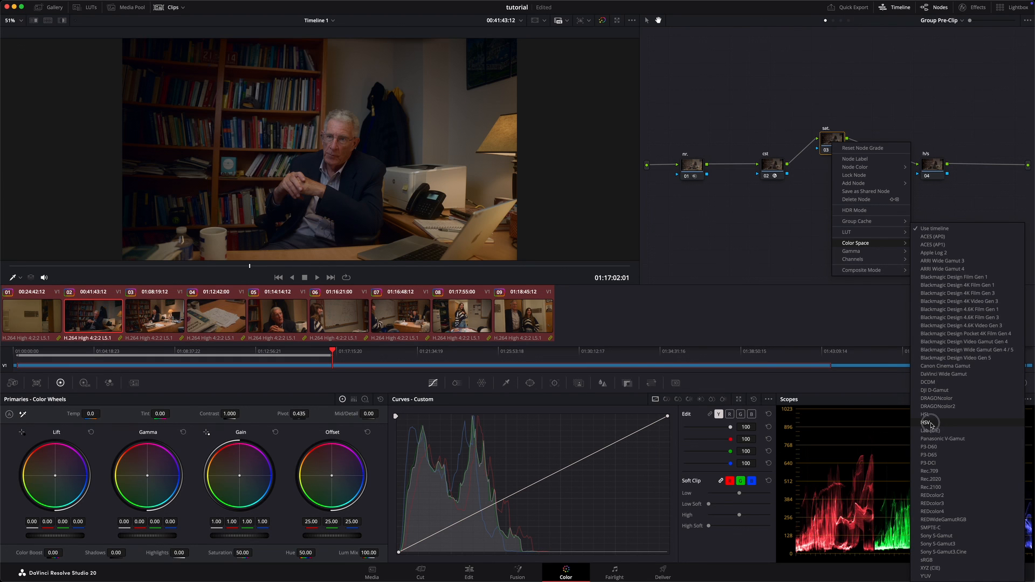
{"action": "left_click", "coordinate": [929, 423]}
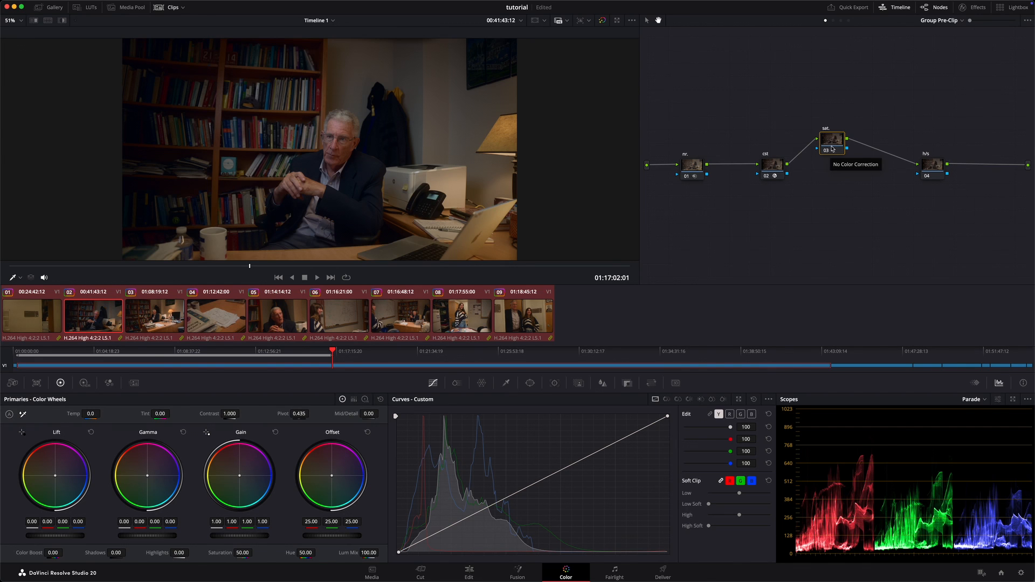
{"action": "left_click_drag", "start_coordinate": [831, 152], "coordinate": [829, 161]}
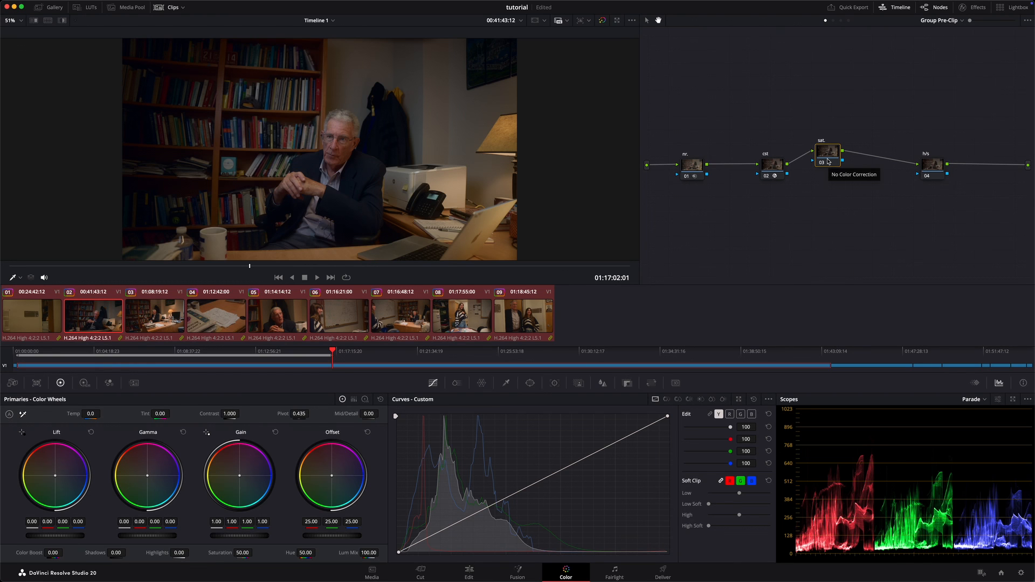
Step: Turn off channels 1 and 3 on the sat. node, leaving only Channel 2 active, and raise its gain to 1.09
{"action": "left_click_drag", "start_coordinate": [830, 154], "coordinate": [822, 171]}
{"action": "right_click", "coordinate": [820, 171]}
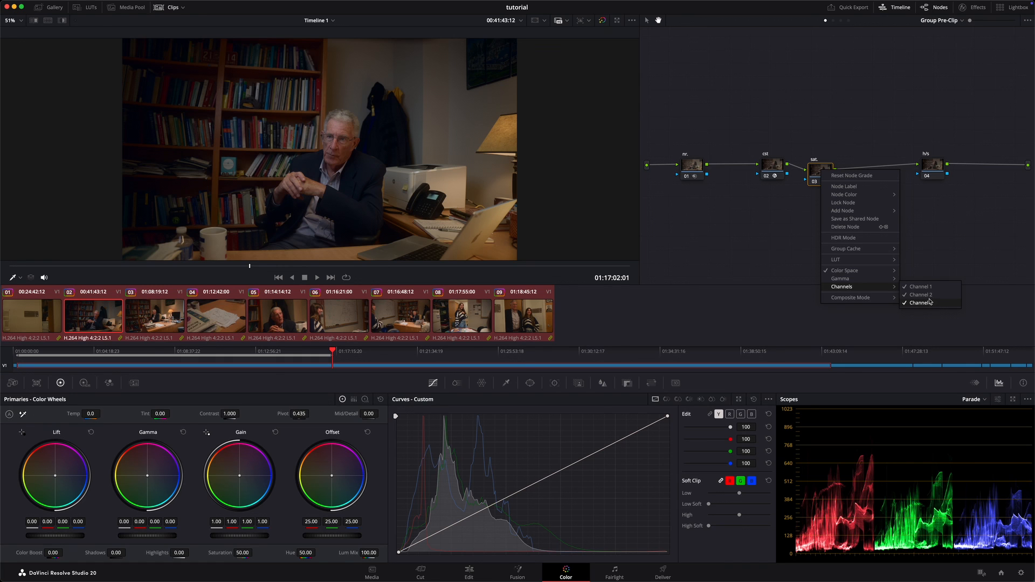
{"action": "left_click", "coordinate": [929, 293]}
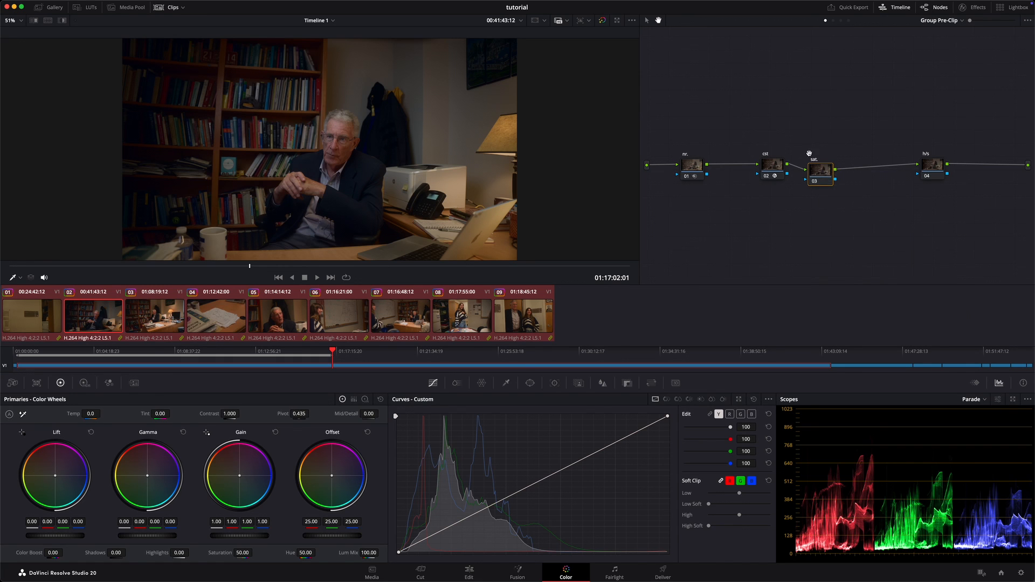
{"action": "right_click", "coordinate": [828, 173]}
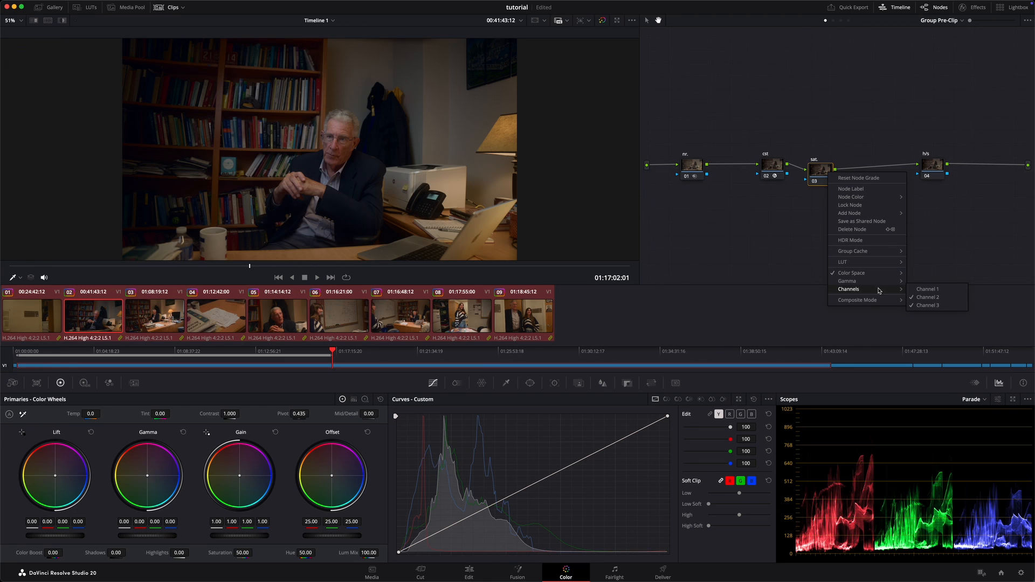
{"action": "left_click", "coordinate": [933, 305]}
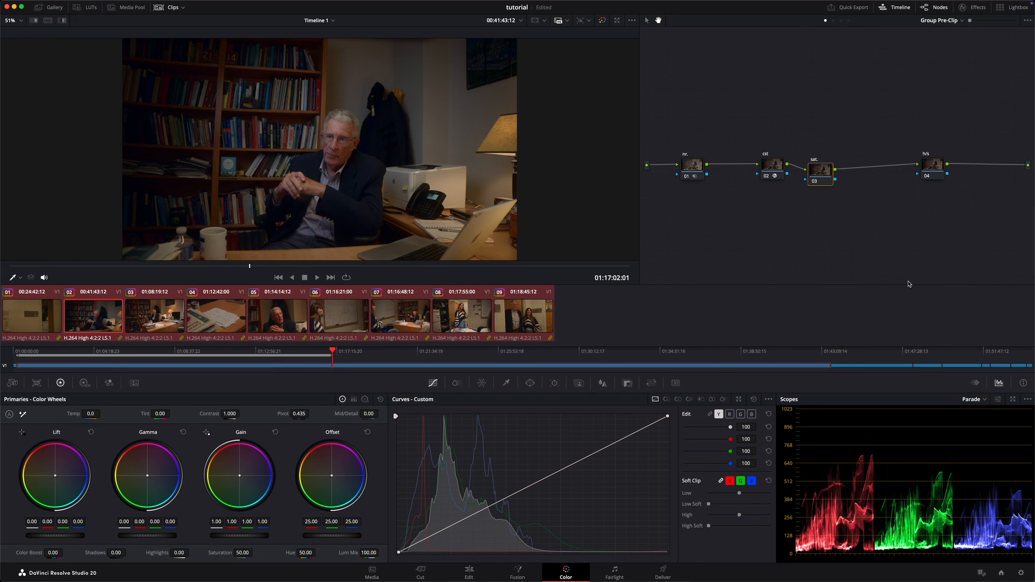
{"action": "right_click", "coordinate": [832, 177]}
{"action": "mouse_move", "coordinate": [883, 296]}
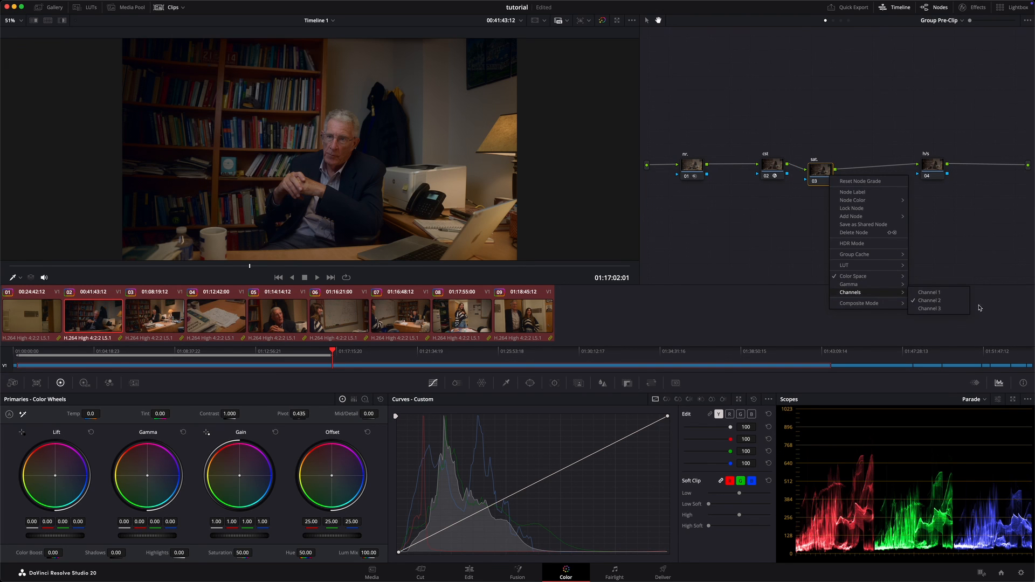
{"action": "left_click", "coordinate": [931, 191]}
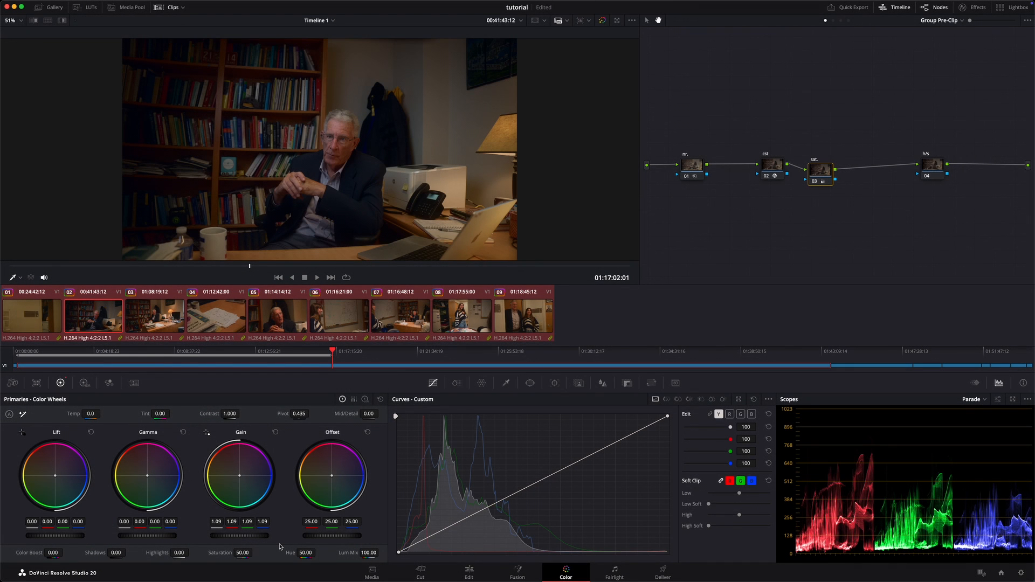
Step: Compare the image with the sat. node bypassed and enabled, close up and at full frame, and raise its gain to 1.19
{"action": "key", "text": "ctrl+d"}
{"action": "key", "text": "ctrl+d"}
{"action": "key", "text": "ctrl+d"}
{"action": "scroll", "coordinate": [387, 101], "scroll_direction": "up", "scroll_amount": 5}
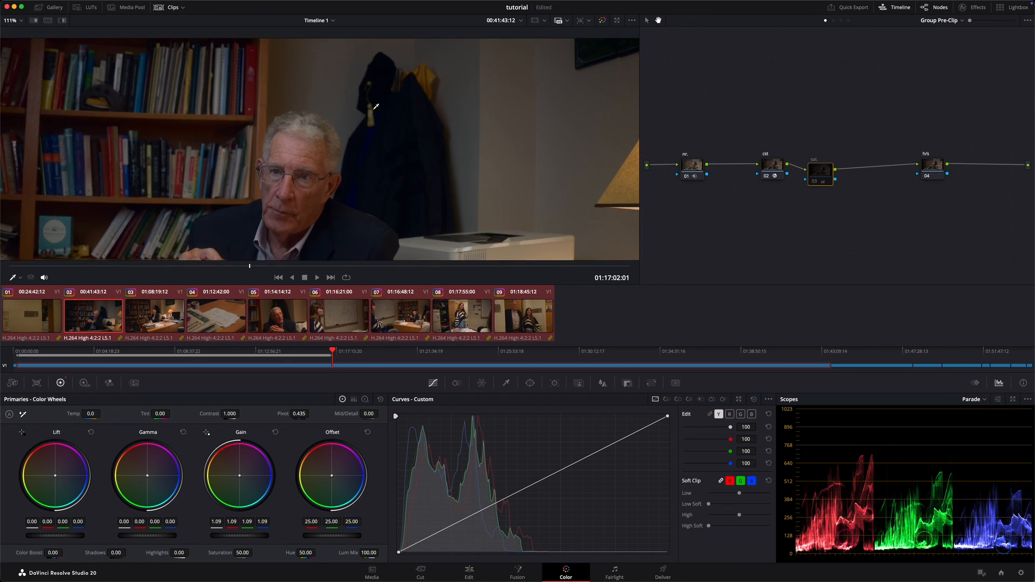
{"action": "key", "text": "shift+z"}
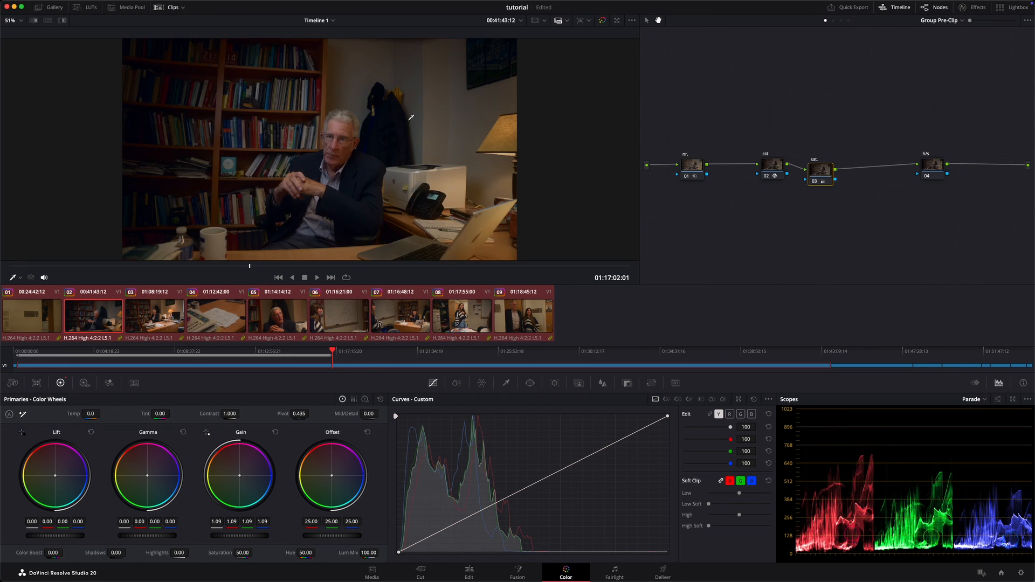
{"action": "key", "text": "ctrl+d"}
{"action": "key", "text": "ctrl+d"}
{"action": "key", "text": "ctrl+d"}
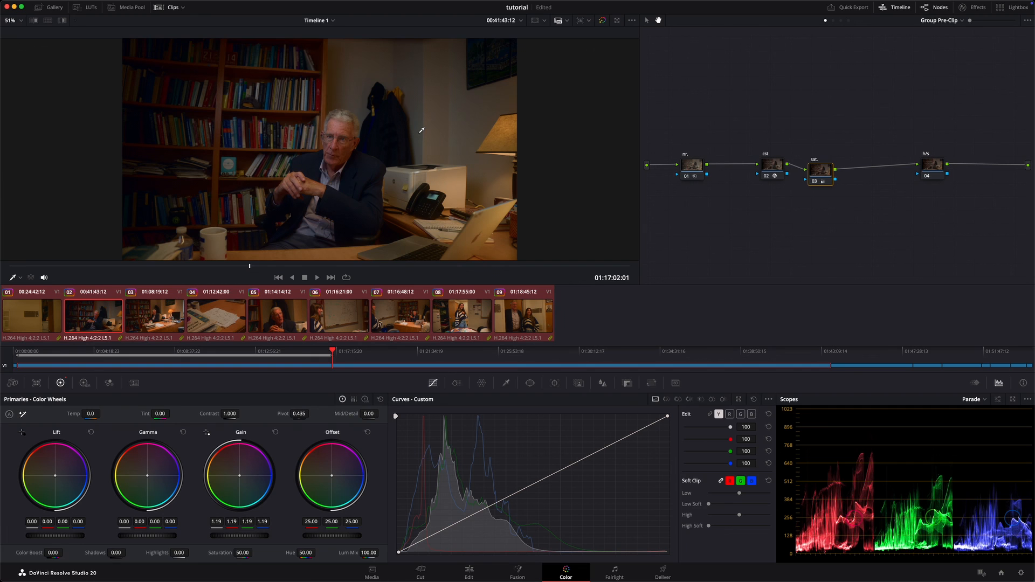
{"action": "key", "text": "super+d"}
{"action": "key", "text": "super+d"}
{"action": "key", "text": "super+d"}
{"action": "key", "text": "super+d"}
Step: Add a serial node after sat. with saturation 69.80 and compare it with the sat. node by bypassing each in turn
{"action": "key", "text": "alt+s"}
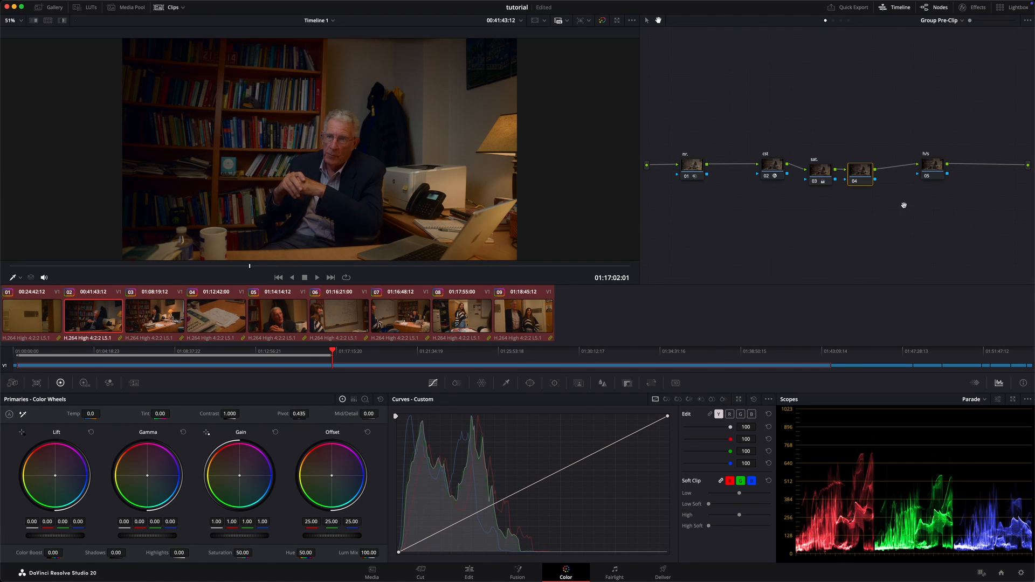
{"action": "left_click_drag", "start_coordinate": [247, 553], "coordinate": [277, 552]}
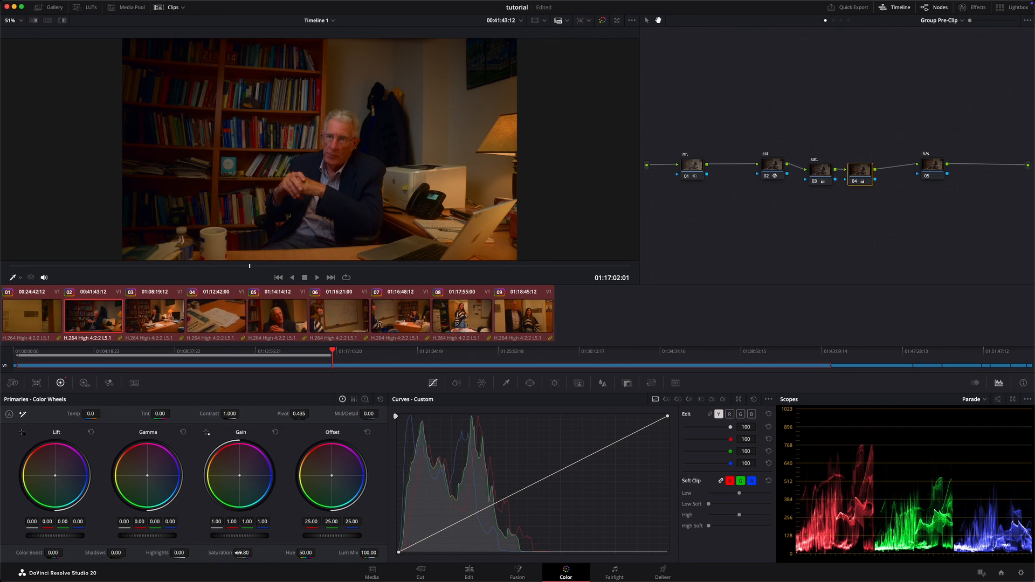
{"action": "left_click", "coordinate": [820, 171]}
{"action": "key", "text": "super+d"}
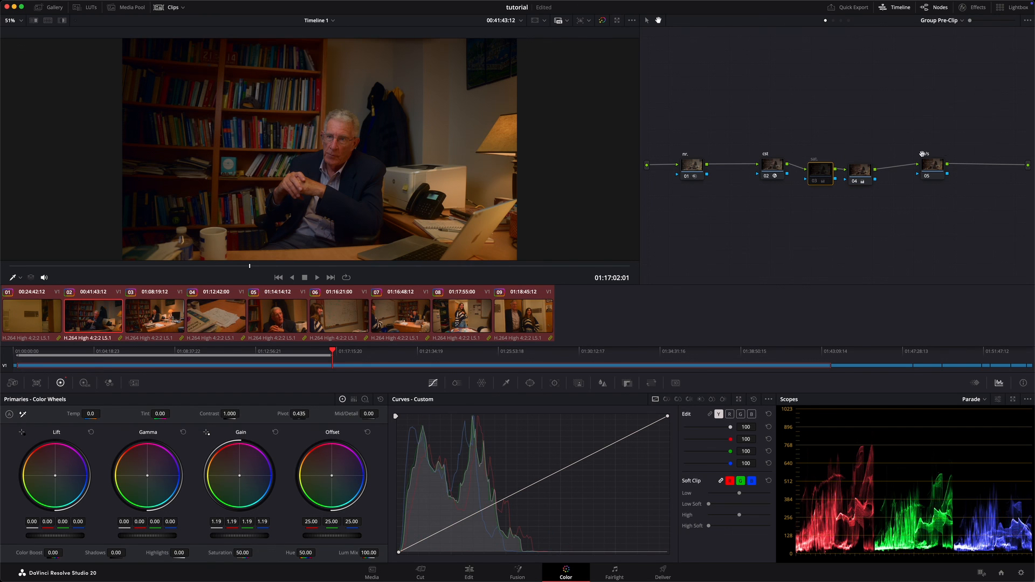
{"action": "left_click", "coordinate": [866, 172]}
{"action": "key", "text": "super+d"}
{"action": "left_click", "coordinate": [824, 175]}
{"action": "key", "text": "super+d"}
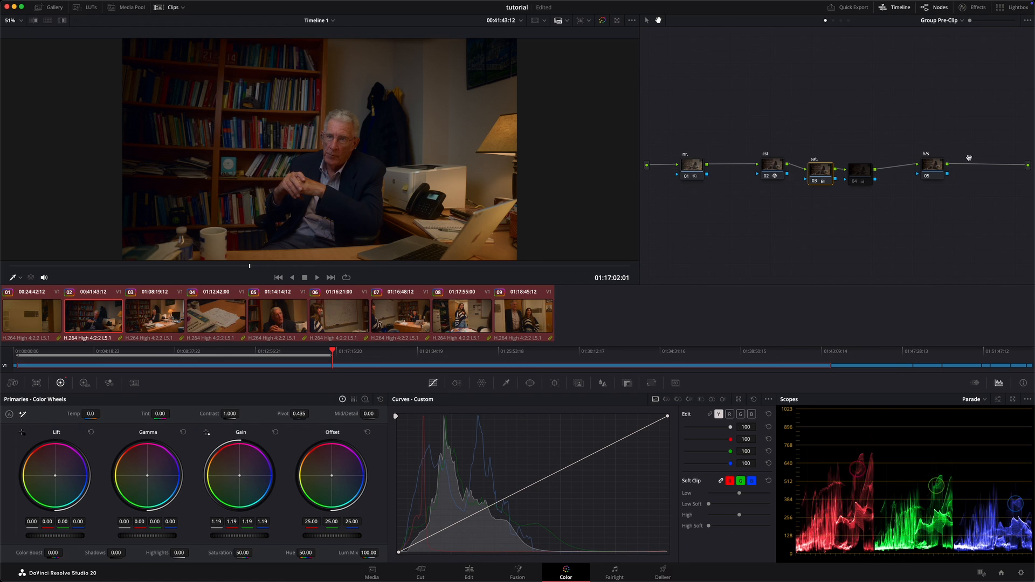
Step: Compare the sat. node and the extra saturation node on the man's enlarged face, and delete the extra node
{"action": "scroll", "coordinate": [341, 151], "scroll_direction": "up", "scroll_amount": 8}
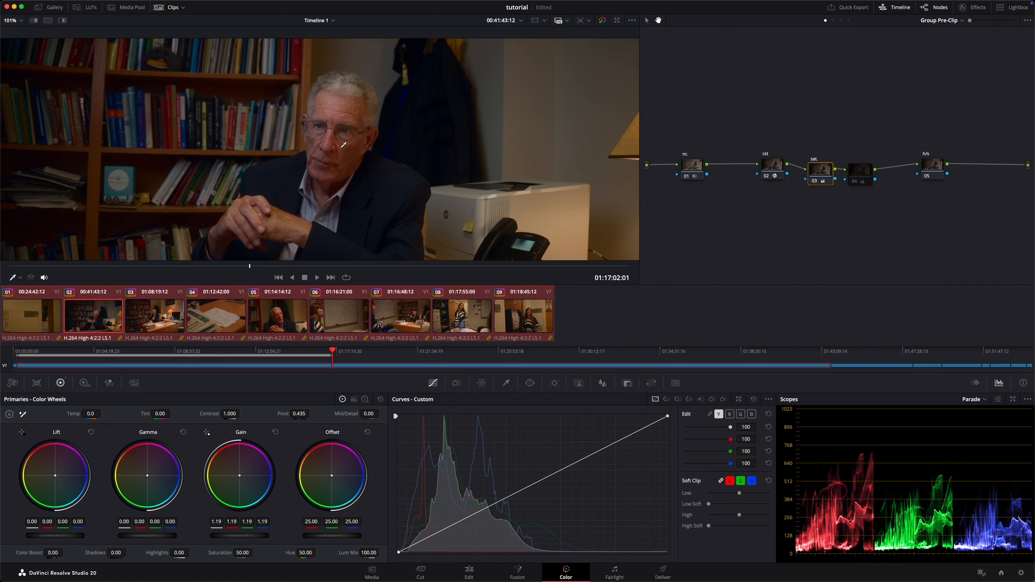
{"action": "key", "text": "super+d"}
{"action": "left_click", "coordinate": [857, 174]}
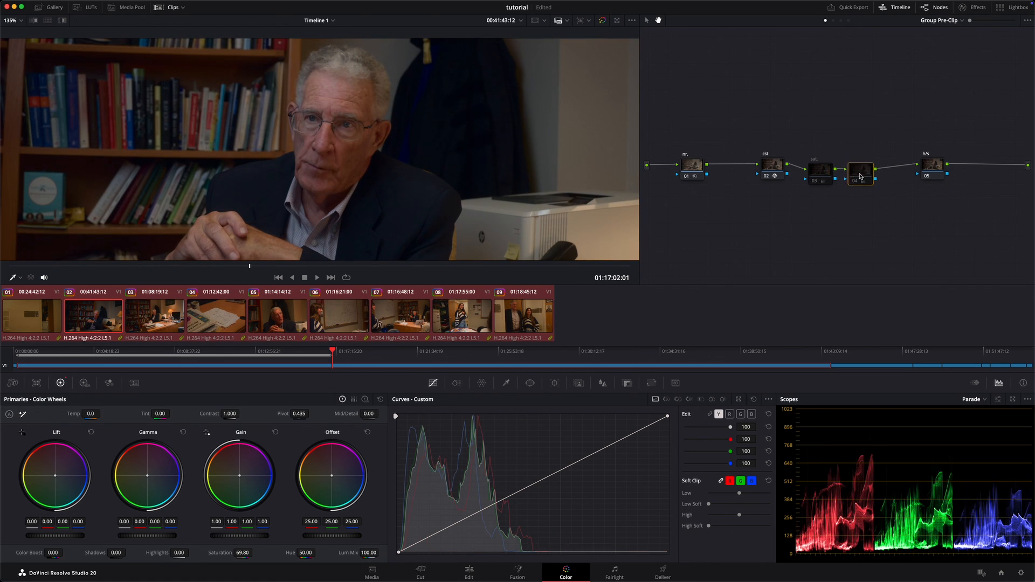
{"action": "key", "text": "super+d"}
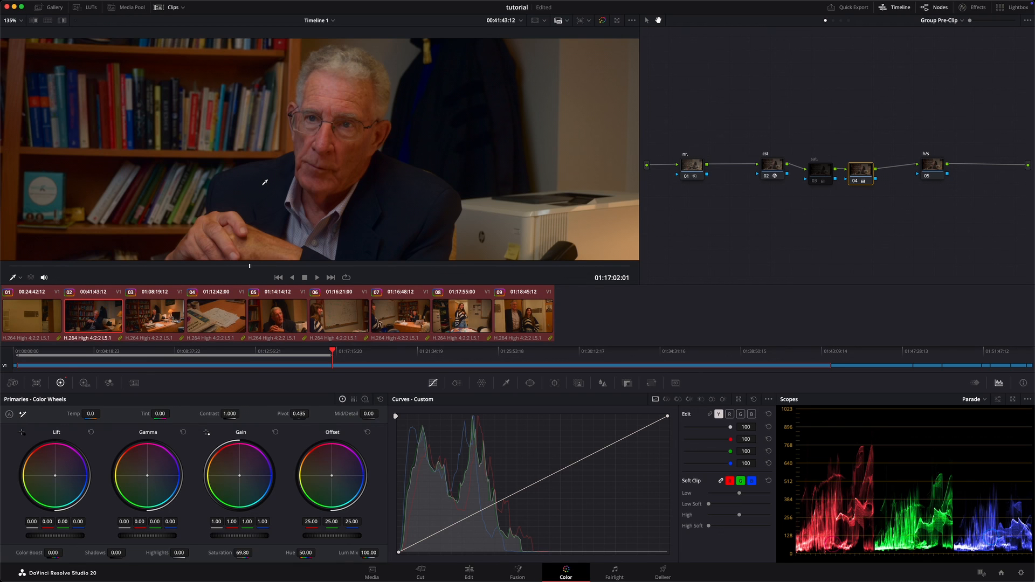
{"action": "key", "text": "super+d"}
{"action": "left_click", "coordinate": [817, 173]}
{"action": "key", "text": "super+d"}
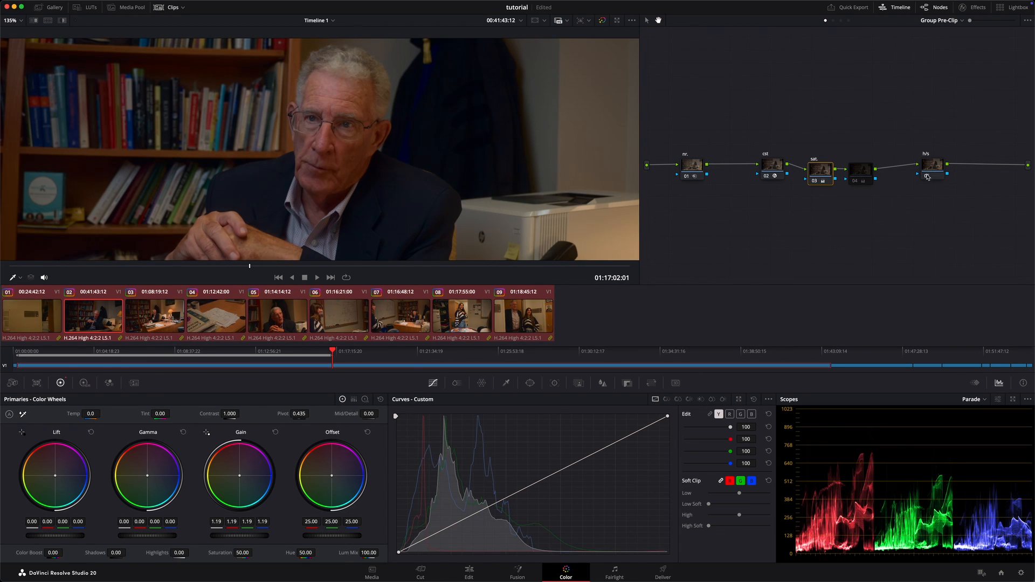
{"action": "key", "text": "super+d"}
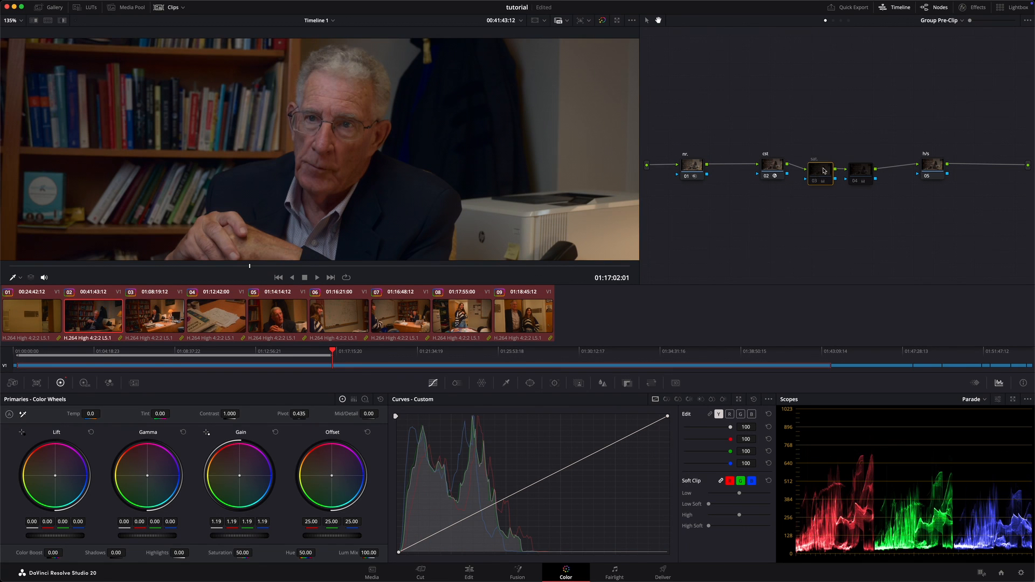
{"action": "key", "text": "super+d"}
{"action": "key", "text": "shift+z"}
{"action": "left_click", "coordinate": [861, 169]}
{"action": "key", "text": "Delete"}
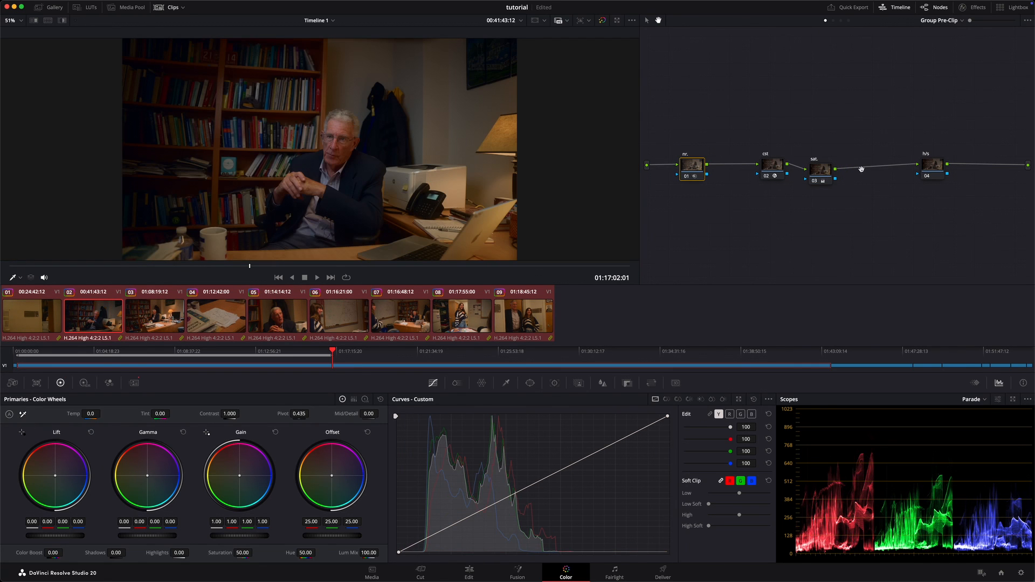
Step: Line up the sat. node with the cst node and check the grade on clips 04 to 07
{"action": "left_click", "coordinate": [821, 178]}
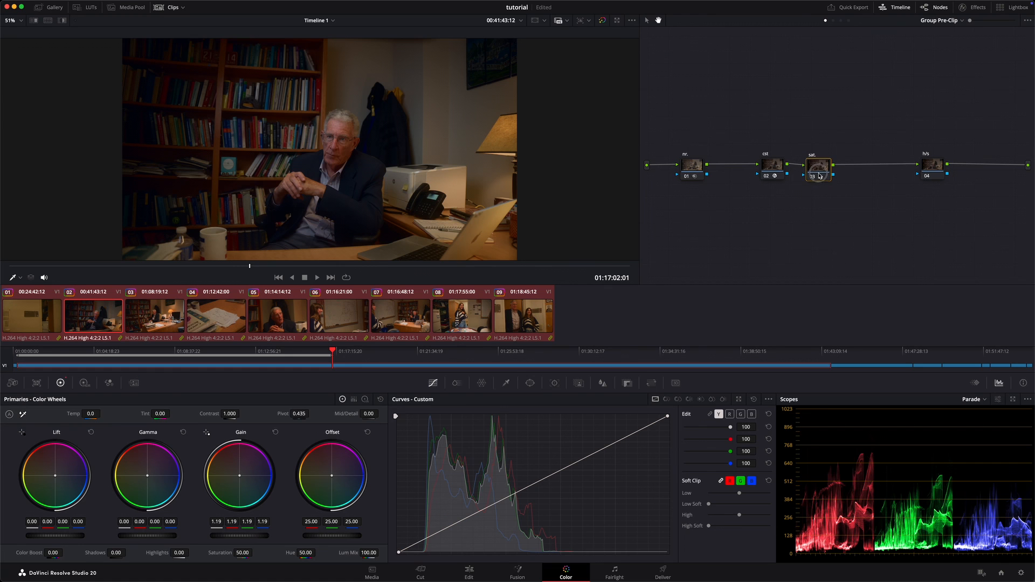
{"action": "left_click", "coordinate": [240, 321]}
{"action": "left_click", "coordinate": [291, 324]}
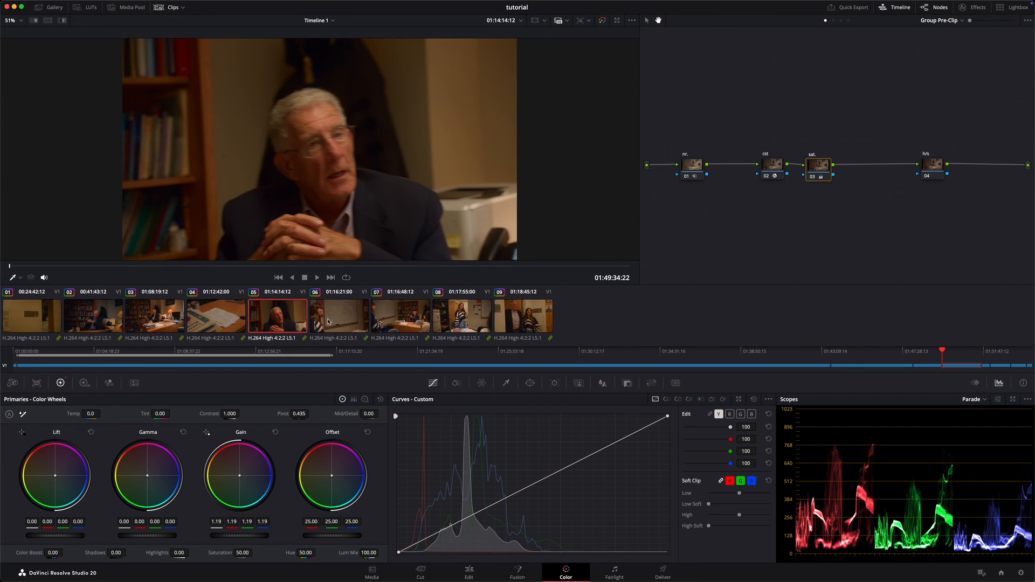
{"action": "left_click", "coordinate": [339, 323]}
{"action": "left_click", "coordinate": [390, 322]}
{"action": "left_click", "coordinate": [340, 322]}
{"action": "left_click", "coordinate": [304, 322]}
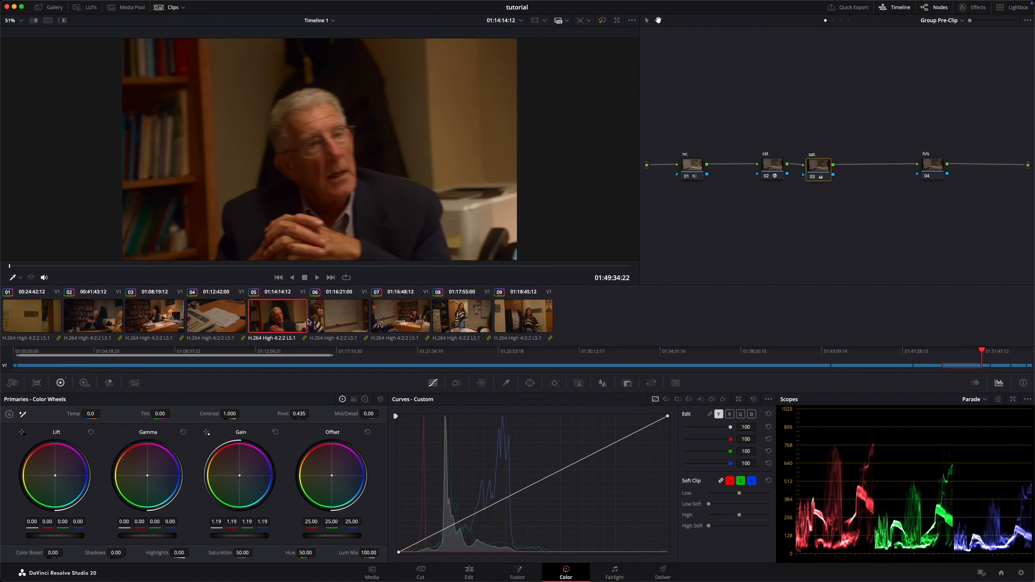
{"action": "left_click", "coordinate": [339, 322]}
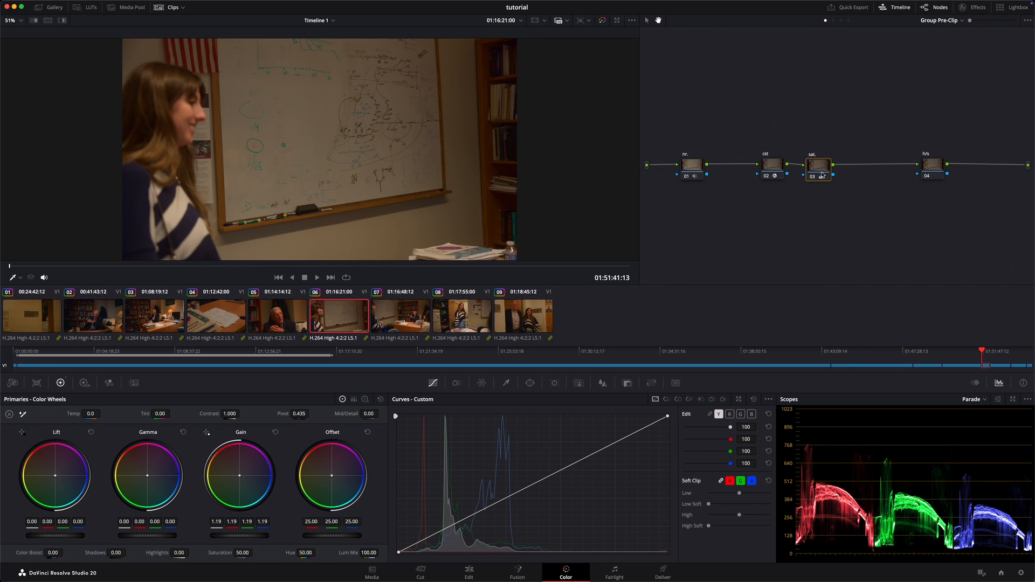
Step: Return to clip 02 at 01:16:02:02, and place the h/s node beside the sat. node with the clip thumbnails hidden
{"action": "left_click", "coordinate": [121, 325]}
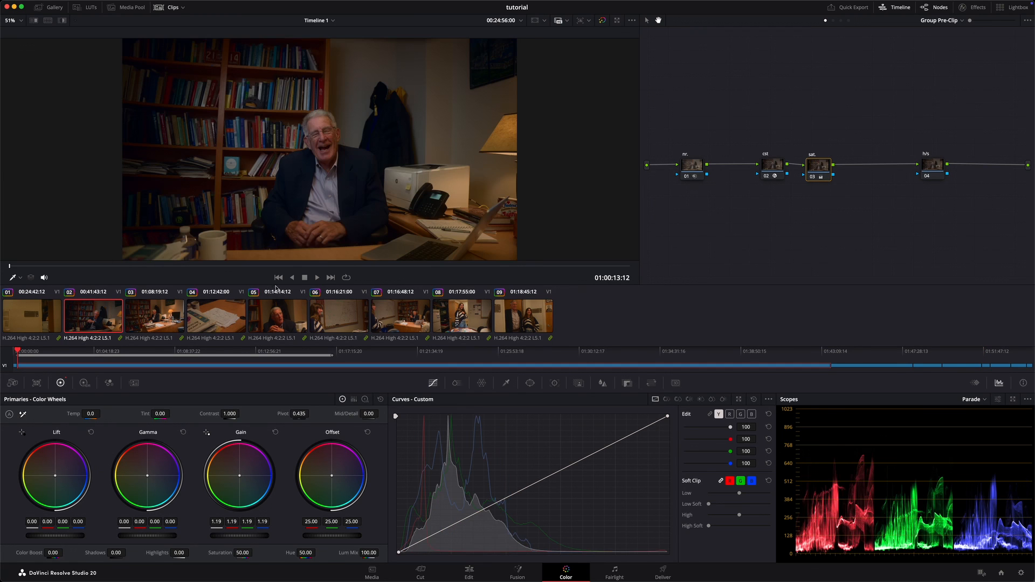
{"action": "mouse_move", "coordinate": [254, 267]}
{"action": "left_mouse_down"}
{"action": "mouse_move", "coordinate": [270, 268]}
{"action": "mouse_move", "coordinate": [234, 267]}
{"action": "left_mouse_up"}
{"action": "left_click_drag", "start_coordinate": [920, 152], "coordinate": [859, 161]}
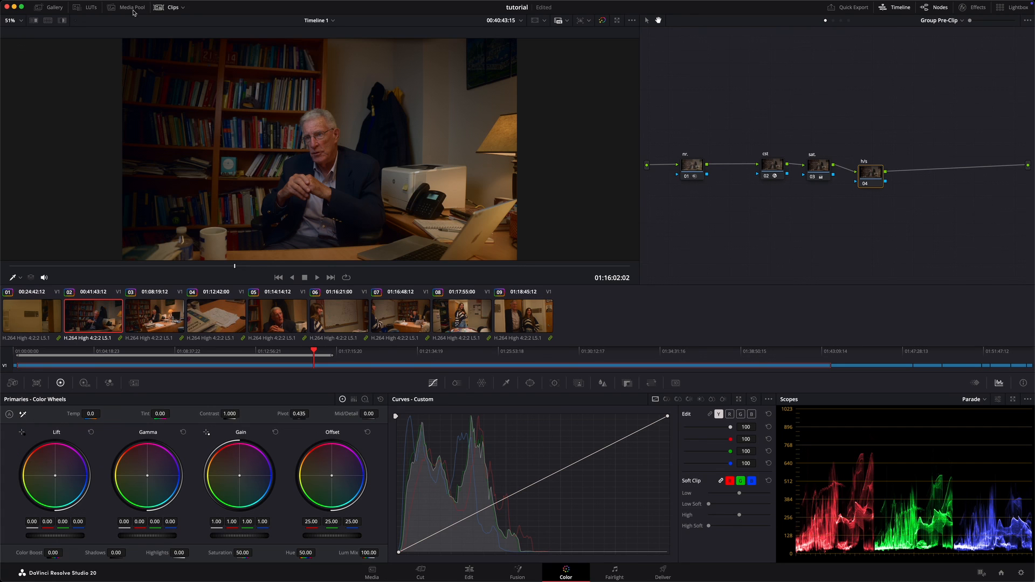
{"action": "left_click", "coordinate": [173, 7]}
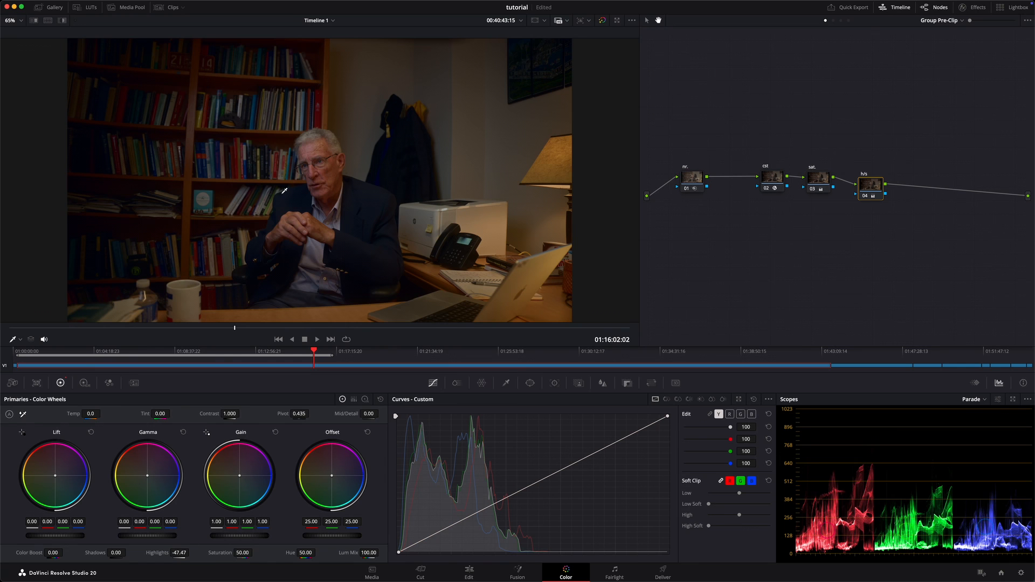
Step: Lower the h/s node's highlights to -50.78 while comparing the image with the node bypassed and enabled
{"action": "key", "text": "ctrl+d"}
{"action": "key", "text": "ctrl+d"}
{"action": "key", "text": "ctrl+d"}
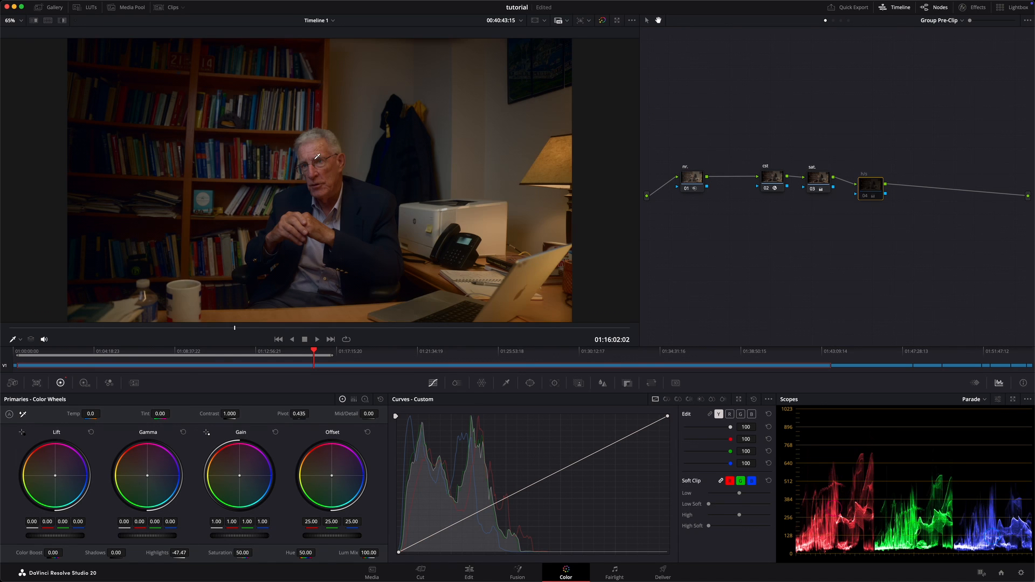
{"action": "key", "text": "ctrl+d"}
{"action": "key", "text": "ctrl+d"}
{"action": "key", "text": "ctrl+d"}
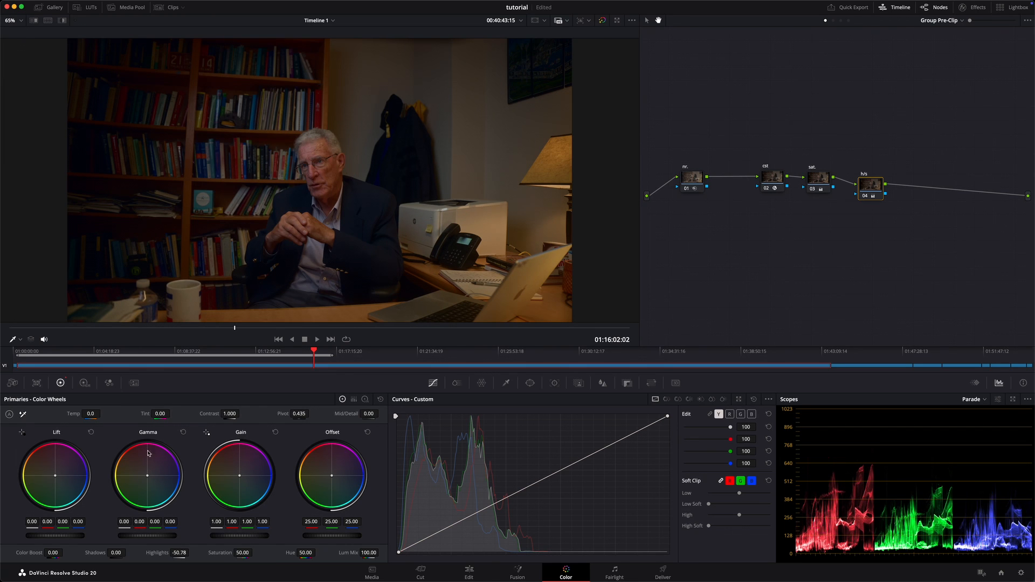
Step: Try adjusting the h/s node's gain and reset the gain wheel
{"action": "left_click_drag", "start_coordinate": [216, 526], "coordinate": [173, 523]}
{"action": "left_click", "coordinate": [276, 433]}
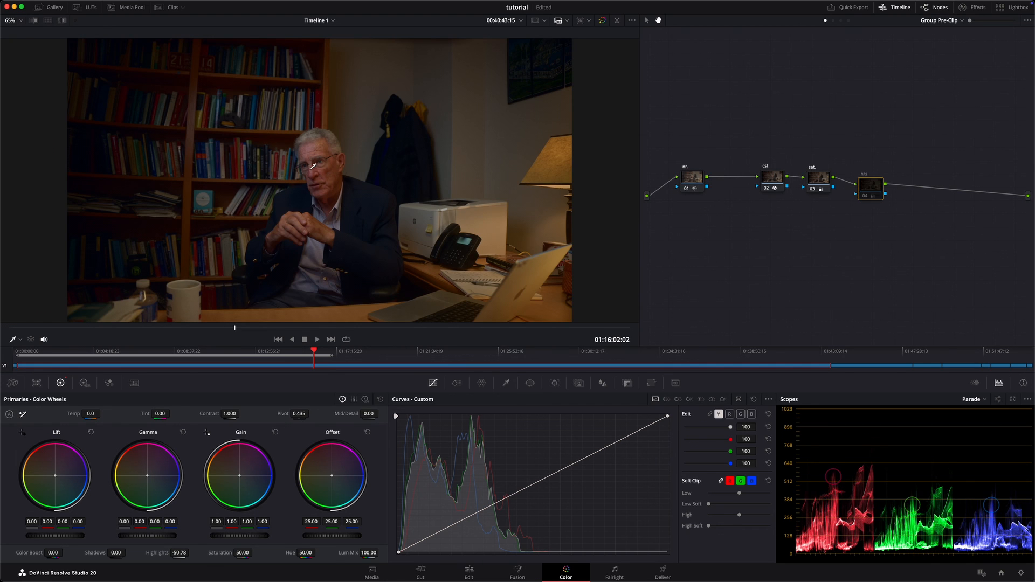
Step: Raise the h/s node's shadows to 12.67 and compare the image with the node bypassed and enabled
{"action": "key", "text": "ctrl+d"}
{"action": "key", "text": "ctrl+d"}
{"action": "key", "text": "ctrl+d"}
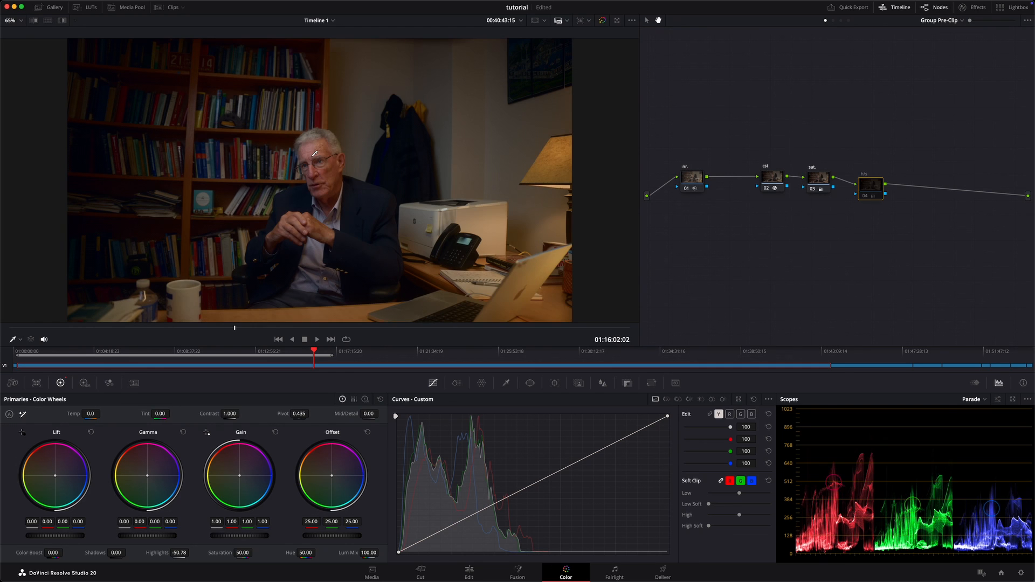
{"action": "key", "text": "ctrl+d"}
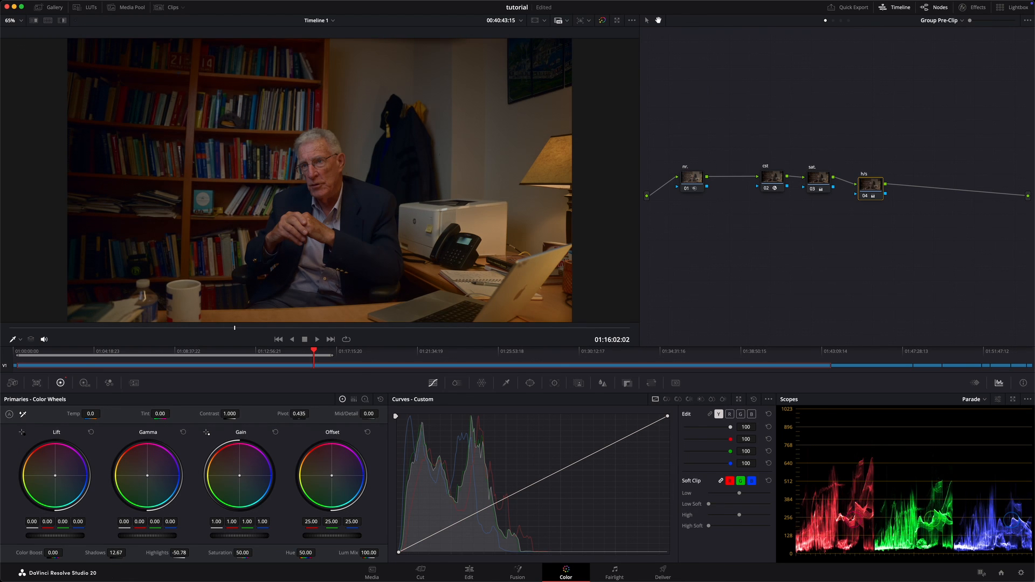
{"action": "key", "text": "super+d"}
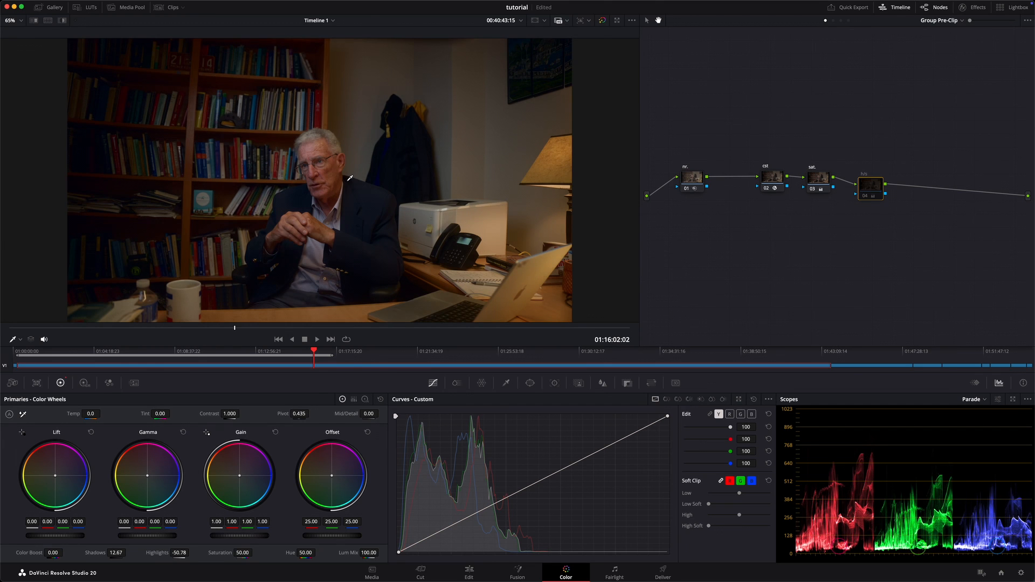
{"action": "key", "text": "super+d"}
{"action": "key", "text": "super+d"}
{"action": "key", "text": "super+d"}
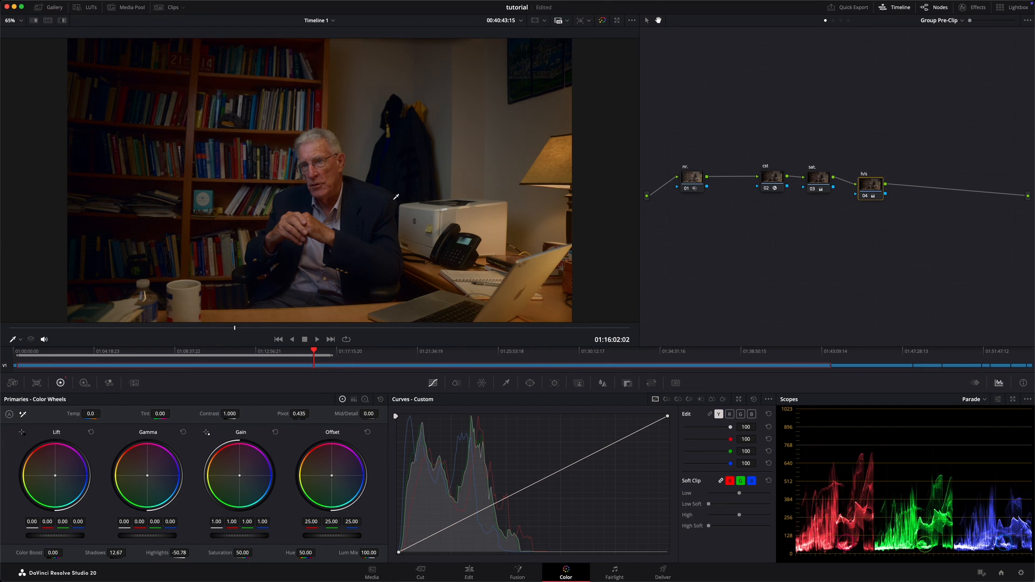
{"action": "key", "text": "super+d"}
{"action": "key", "text": "super+d"}
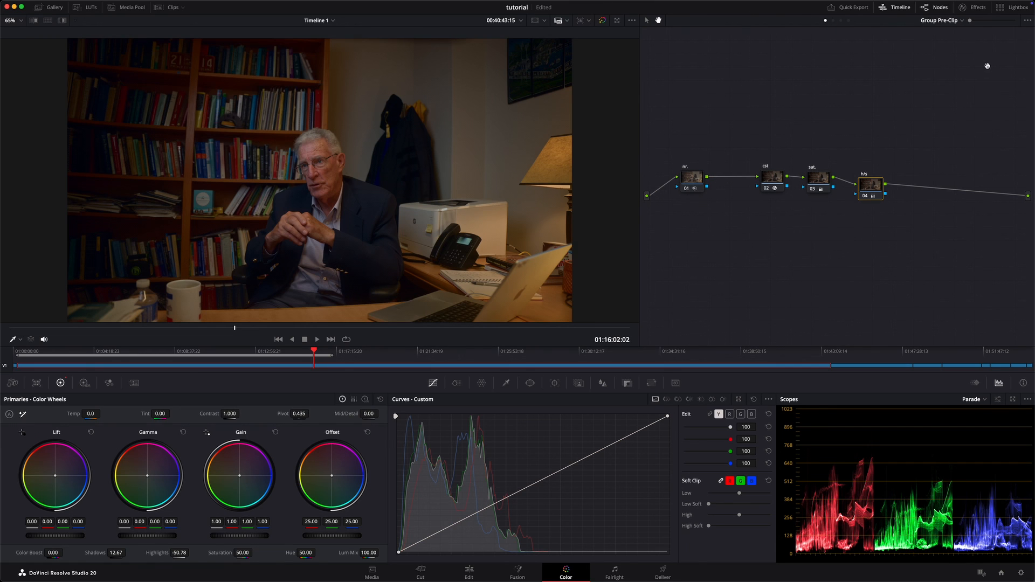
{"action": "left_click_drag", "start_coordinate": [889, 94], "coordinate": [920, 89]}
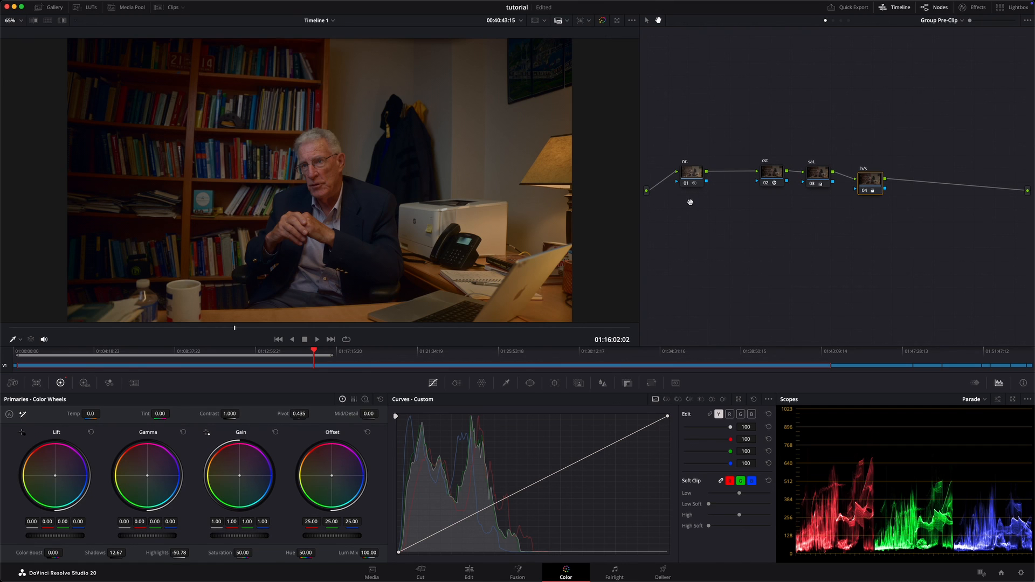
Step: Shift the cst node closer to nr. in Group Pre-Clip, and move the Group Post-Clip node next to the graph's output
{"action": "left_click_drag", "start_coordinate": [878, 188], "coordinate": [758, 177]}
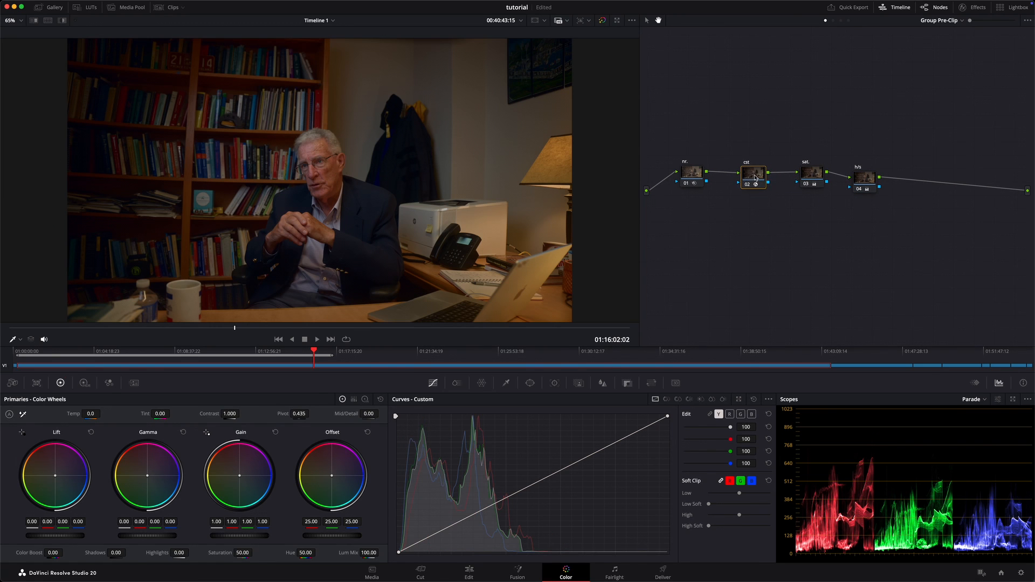
{"action": "left_click", "coordinate": [841, 20]}
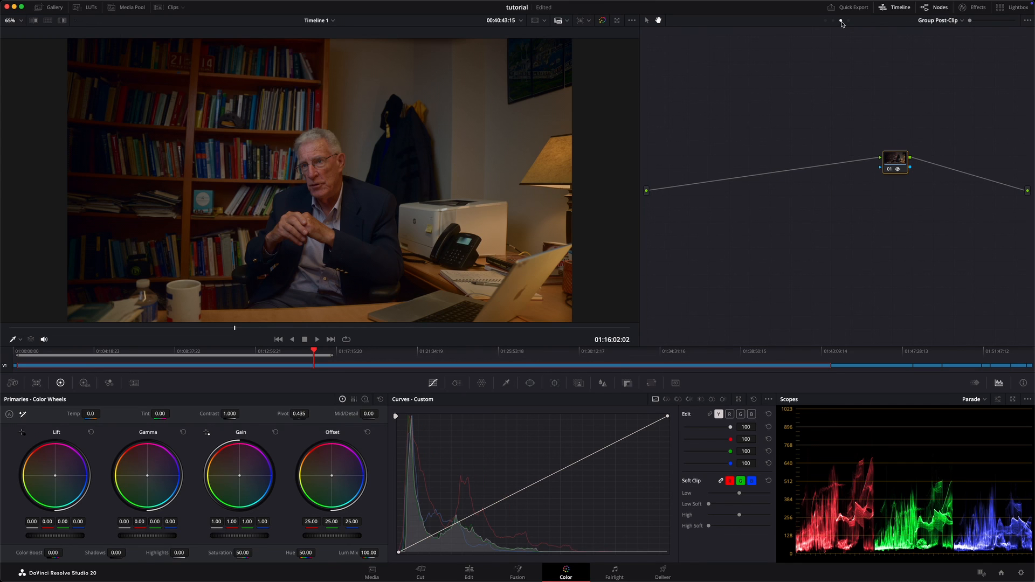
{"action": "left_click_drag", "start_coordinate": [900, 166], "coordinate": [972, 178]}
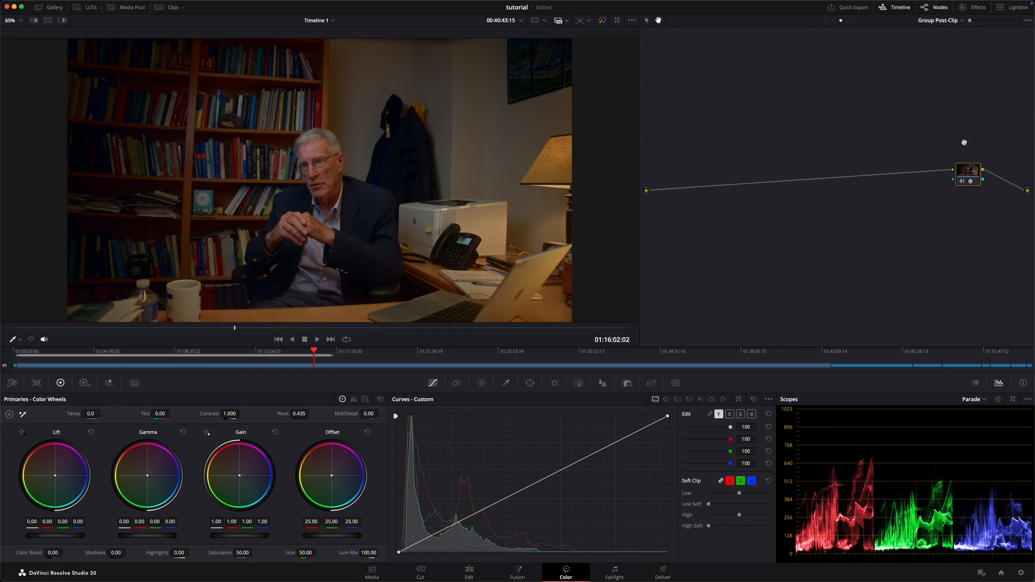
{"action": "left_click_drag", "start_coordinate": [972, 174], "coordinate": [1013, 183]}
Step: Return to Group Pre-Clip, and reposition the nr. node below and left of the cst node
{"action": "left_click", "coordinate": [825, 22]}
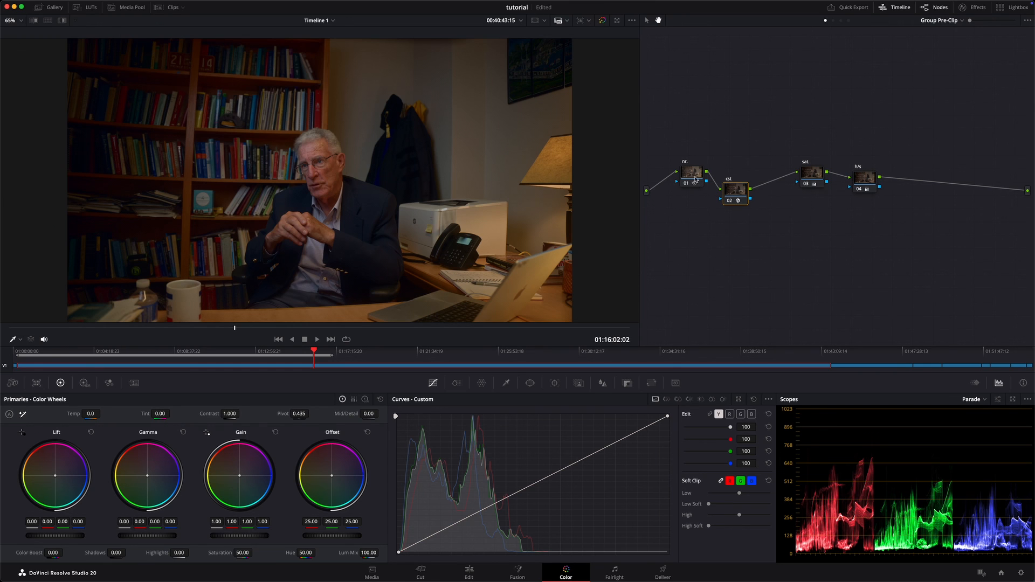
{"action": "left_click_drag", "start_coordinate": [693, 176], "coordinate": [670, 237]}
{"action": "left_click_drag", "start_coordinate": [736, 190], "coordinate": [742, 177]}
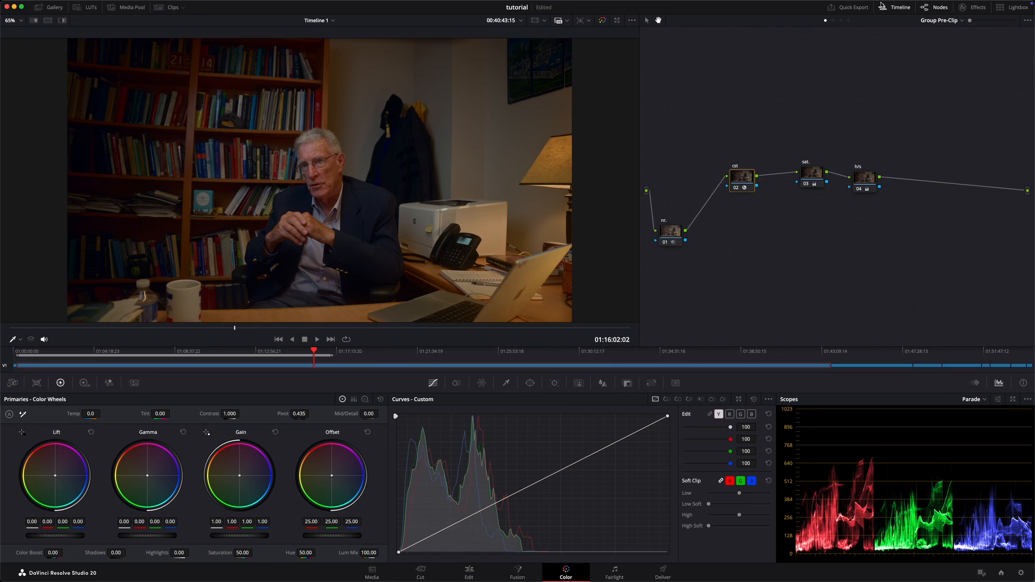
Step: In Group Post-Clip, add a serial node before the existing node and place it near the graph's source input
{"action": "left_click", "coordinate": [842, 20]}
{"action": "left_click_drag", "start_coordinate": [1010, 185], "coordinate": [978, 193]}
{"action": "key", "text": "shift+s"}
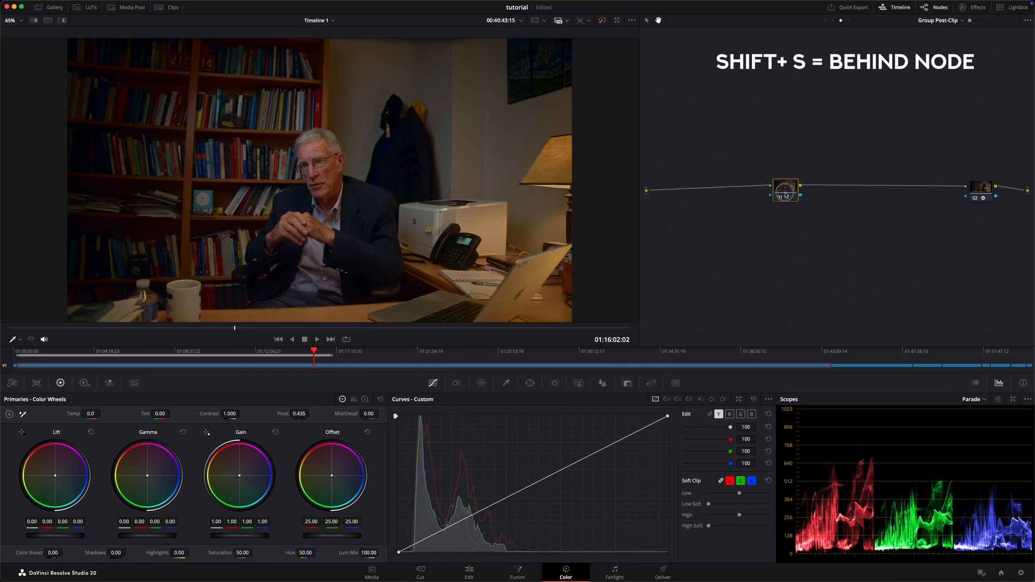
{"action": "left_click_drag", "start_coordinate": [785, 188], "coordinate": [682, 189]}
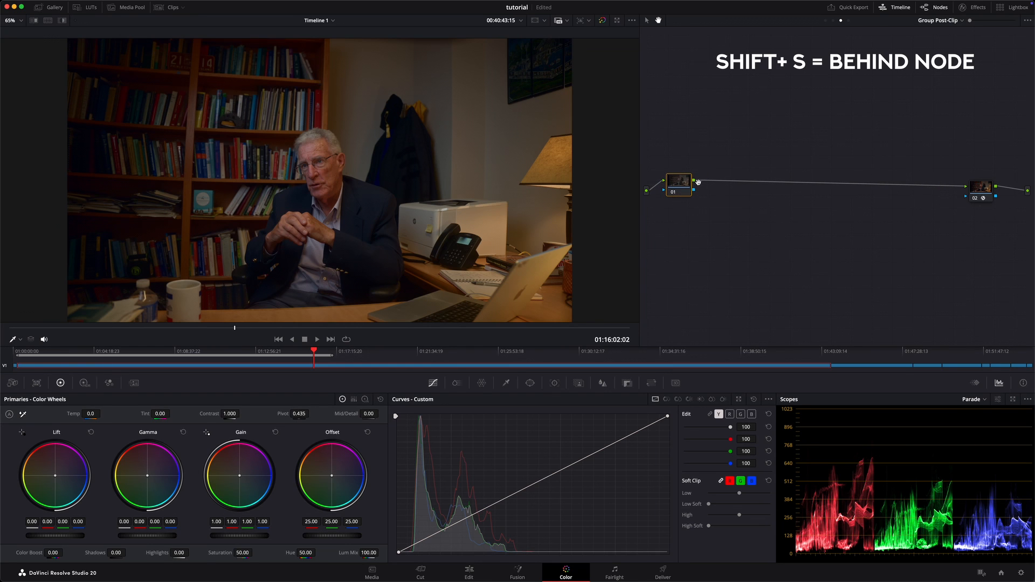
Step: Add a serial node after node 01 with a parallel node beneath it, and move the parallel mixer closer to them
{"action": "key", "text": "alt+s"}
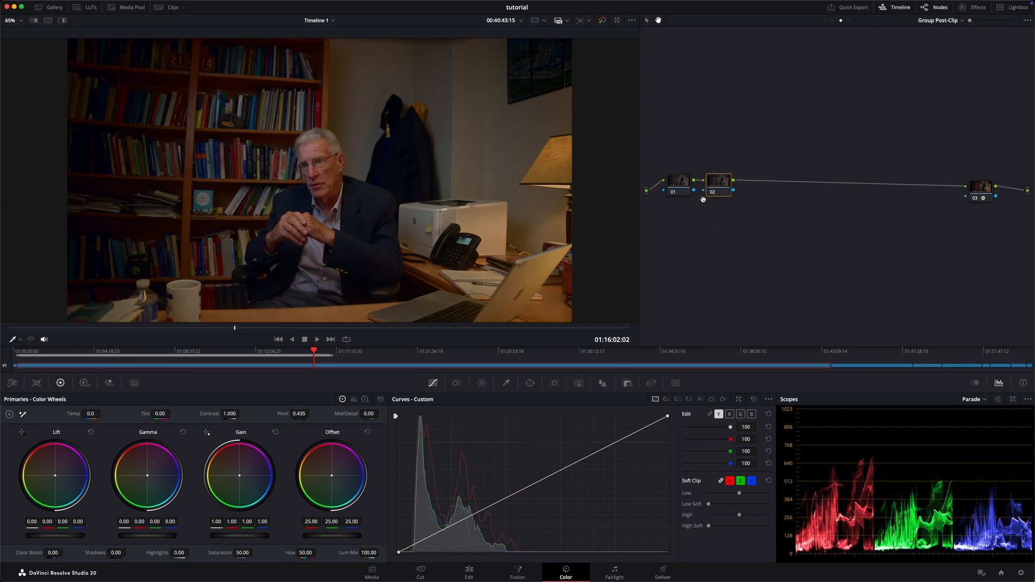
{"action": "key", "text": "alt+p"}
{"action": "left_click", "coordinate": [728, 192]}
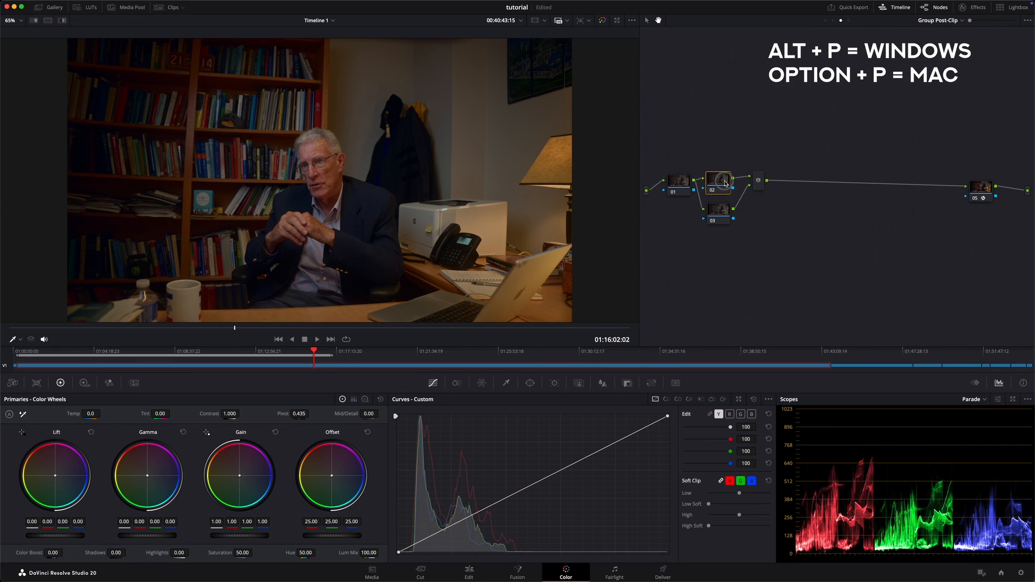
{"action": "left_click_drag", "start_coordinate": [758, 181], "coordinate": [751, 188]}
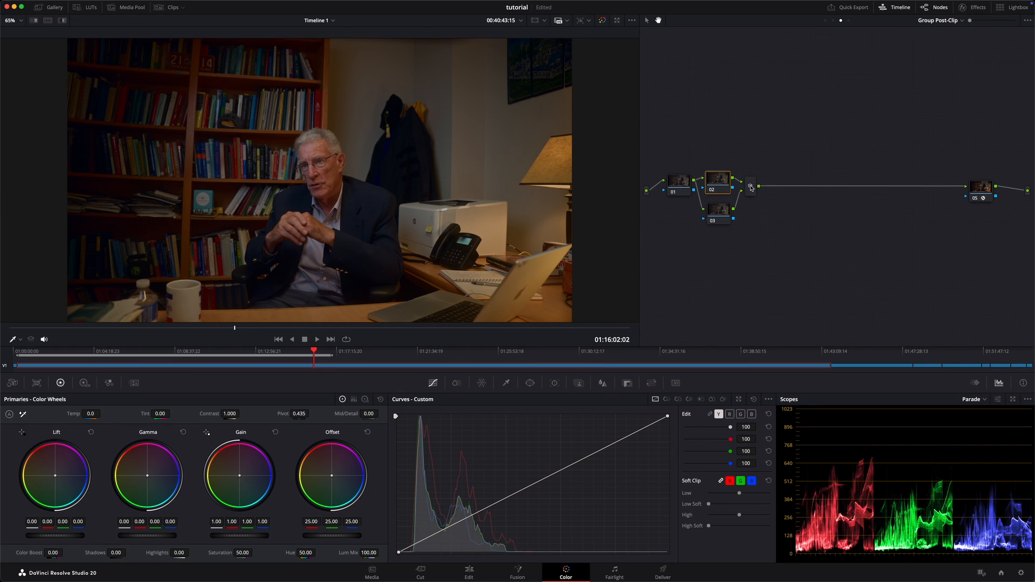
Step: Add a serial node directly after the parallel mixer and place it close beside the mixer
{"action": "key", "text": "alt+s"}
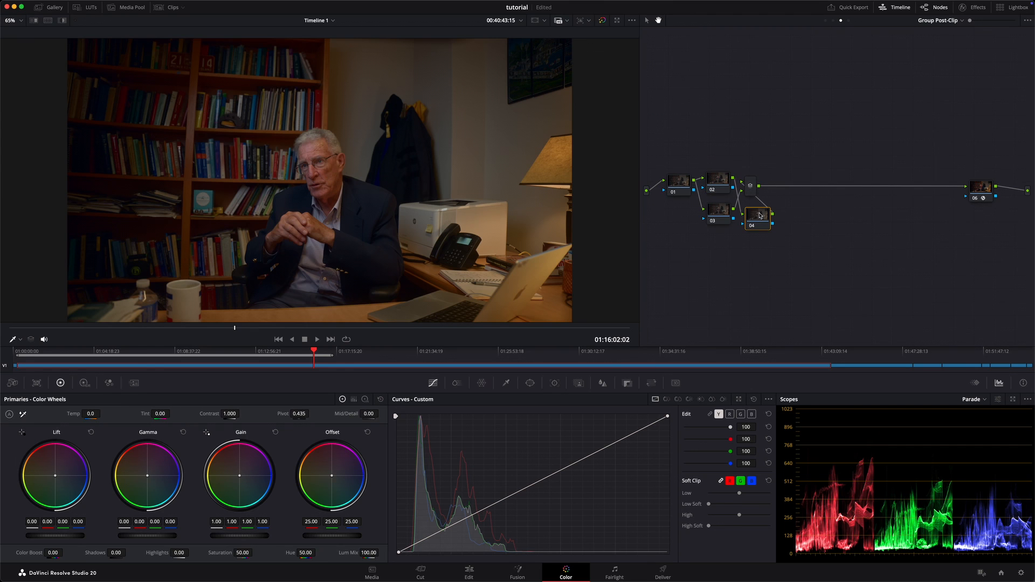
{"action": "key", "text": "ctrl+z"}
{"action": "left_click", "coordinate": [755, 189]}
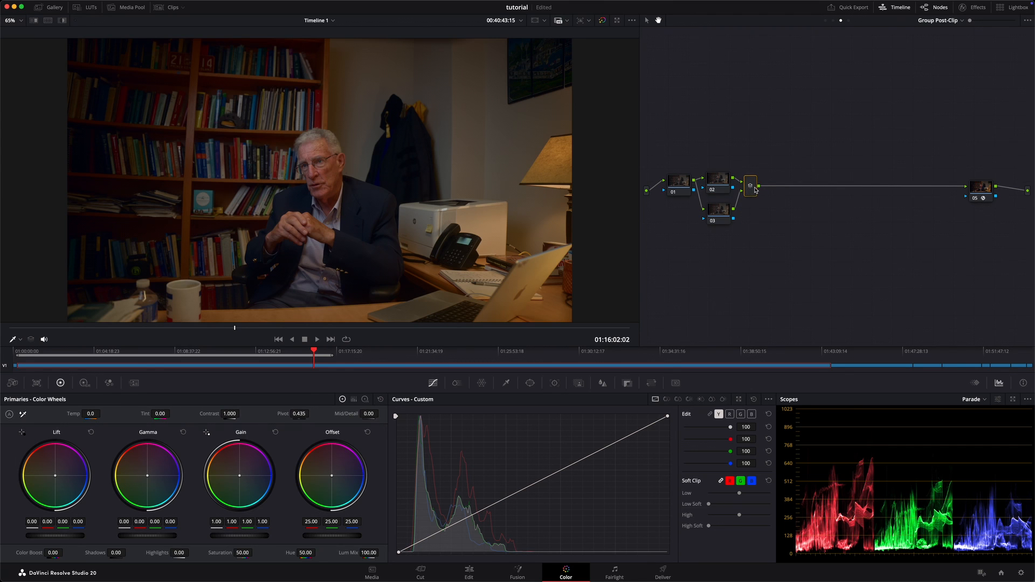
{"action": "key", "text": "alt+s"}
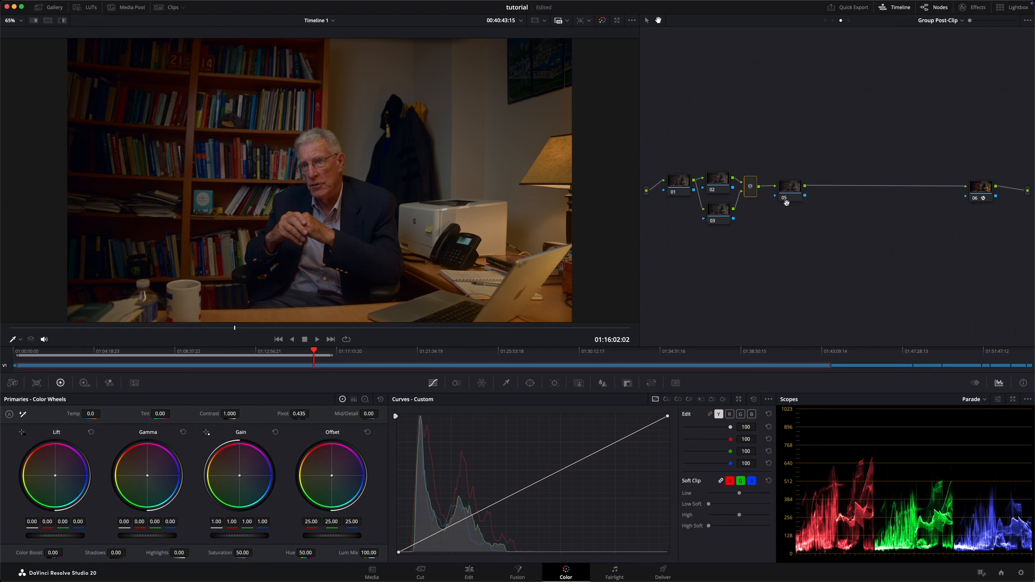
{"action": "left_click_drag", "start_coordinate": [791, 190], "coordinate": [780, 183]}
Step: Raise node 02 slightly, and label node 01 of the Group Post-Clip graph look
{"action": "left_click", "coordinate": [719, 176]}
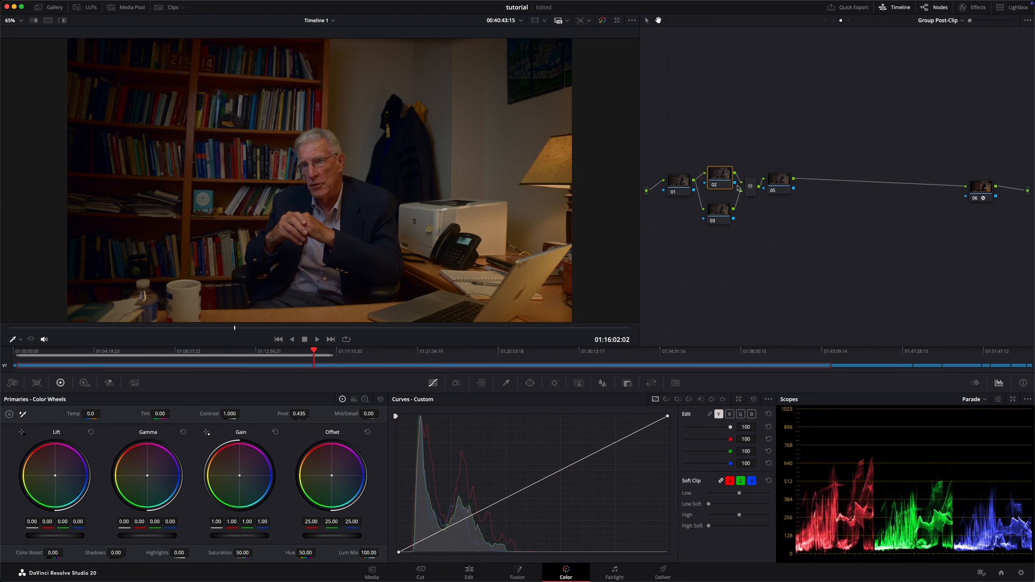
{"action": "right_click", "coordinate": [676, 179]}
{"action": "left_click", "coordinate": [666, 129]}
{"action": "left_click", "coordinate": [679, 181]}
{"action": "right_click", "coordinate": [680, 181]}
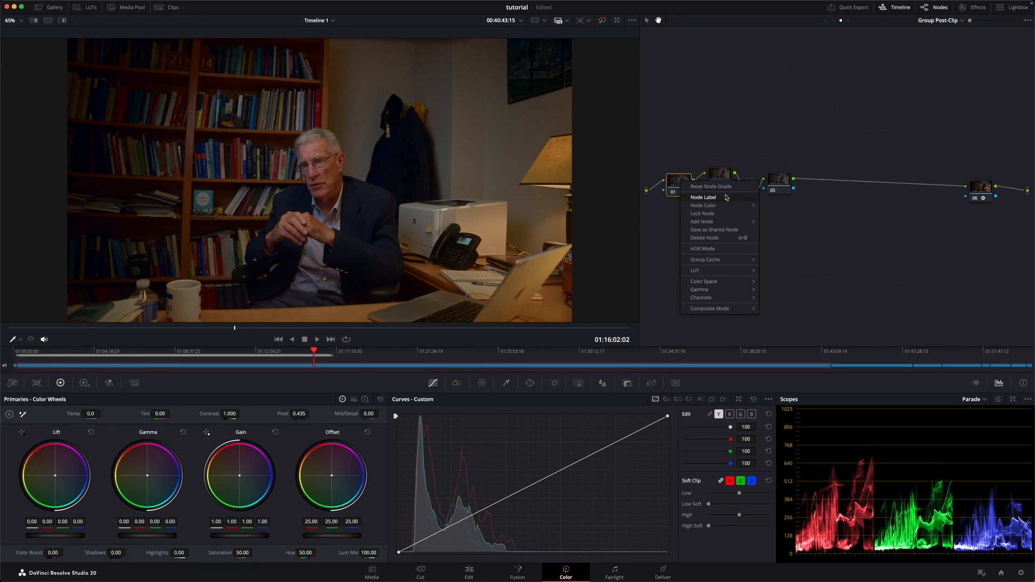
{"action": "left_click", "coordinate": [704, 198]}
{"action": "type", "text": "look"}
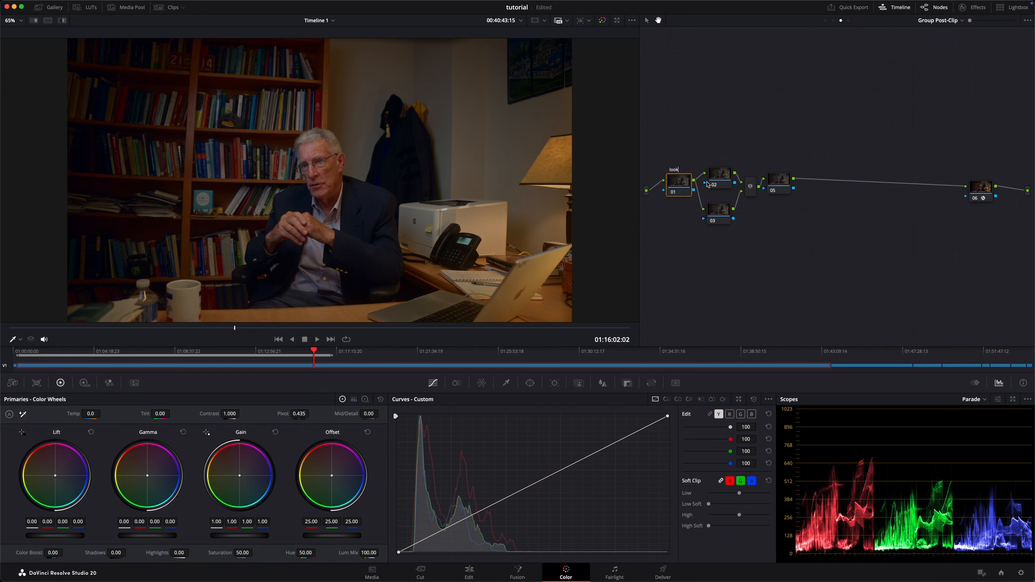
Step: Label the upper parallel node, node 02, look adj
{"action": "right_click", "coordinate": [722, 181]}
{"action": "left_click", "coordinate": [762, 195]}
{"action": "type", "text": "df"}
{"action": "type", "text": " adj."}
Step: Label the lower parallel node hsl, move node 05 further right of the mixer, and select the look node
{"action": "right_click", "coordinate": [730, 217]}
{"action": "left_click", "coordinate": [754, 233]}
{"action": "type", "text": "hsv"}
{"action": "type", "text": "l"}
{"action": "left_click_drag", "start_coordinate": [779, 183], "coordinate": [813, 191]}
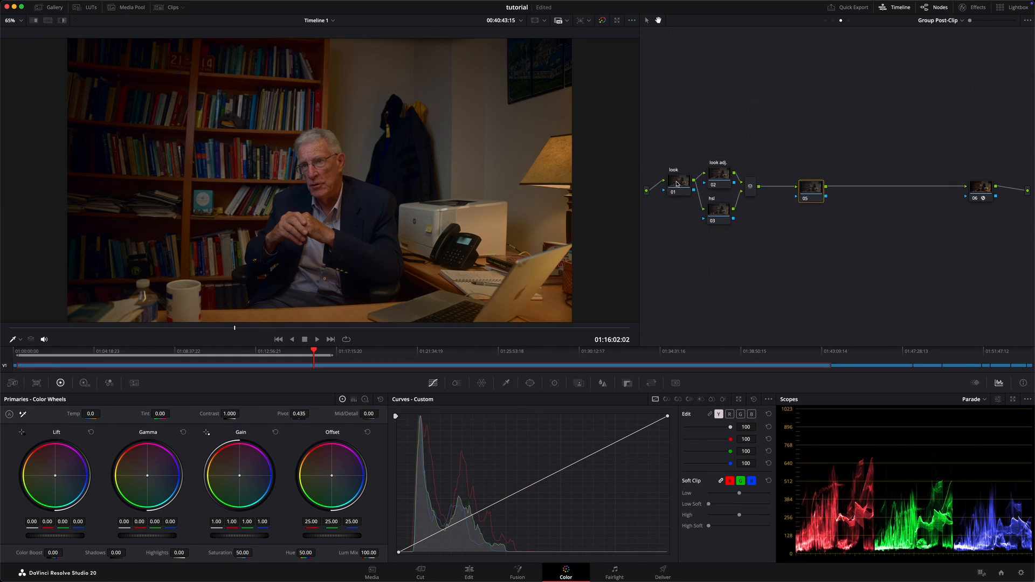
{"action": "left_click", "coordinate": [678, 185]}
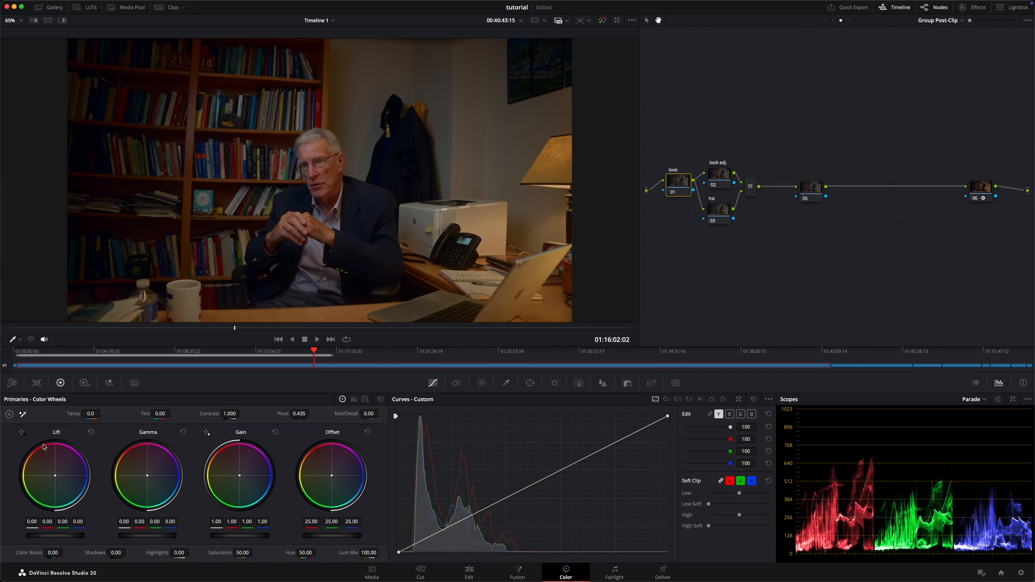
Step: On the look node, push Lift very slightly toward blue, to 0.01, and nudge Gamma marginally down; undo the overly strong teal push
{"action": "left_click", "coordinate": [152, 479]}
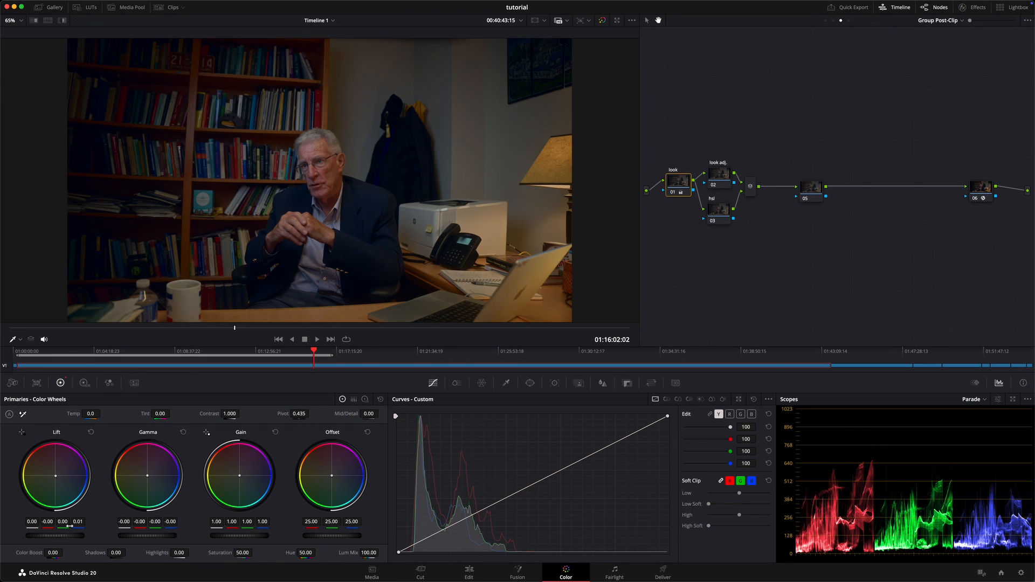
{"action": "left_click_drag", "start_coordinate": [56, 481], "coordinate": [139, 514]}
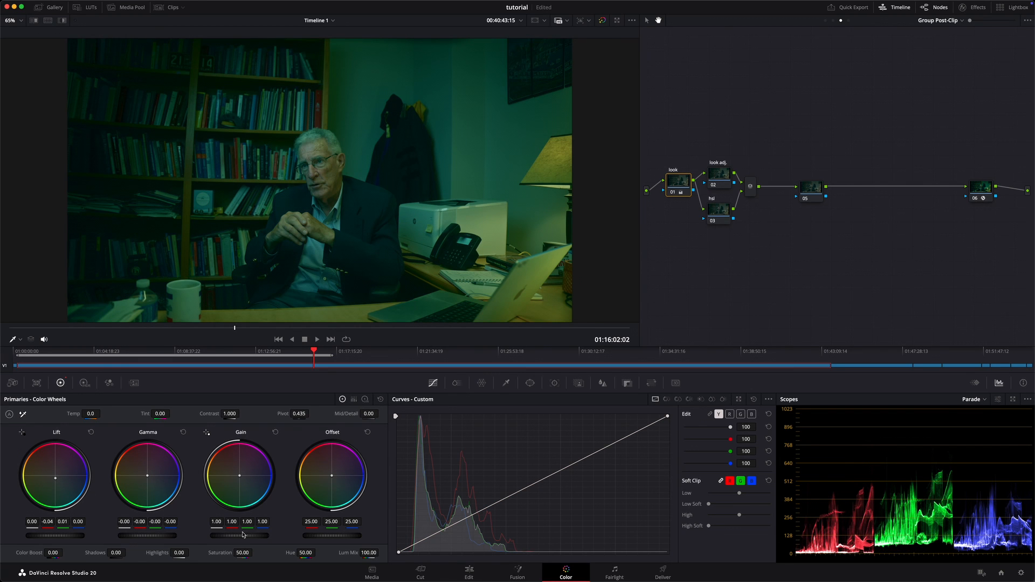
{"action": "key", "text": "super+z"}
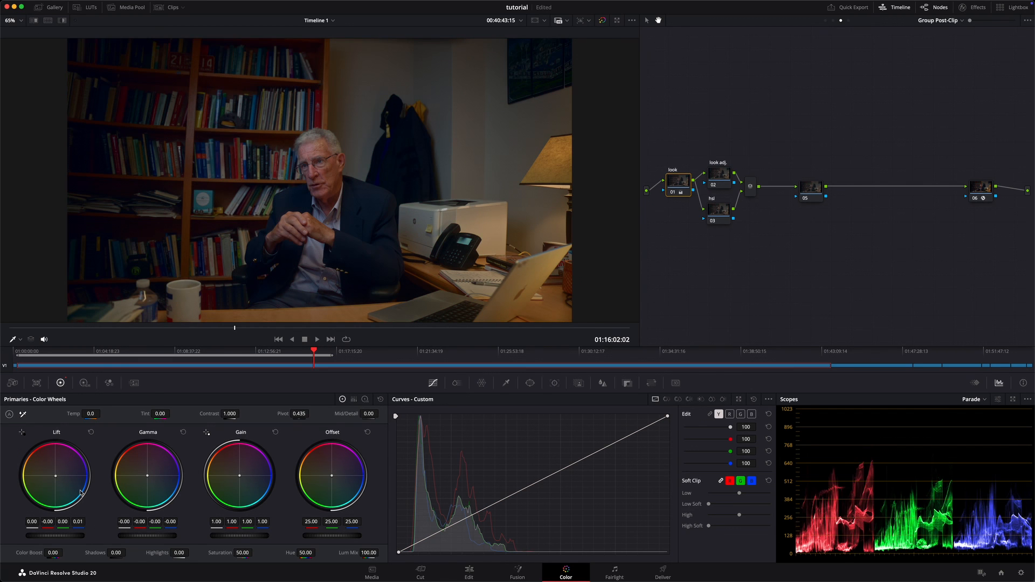
Step: Compare the image with the look node on and off, including a close-up of the man's face and jacket
{"action": "key", "text": "super+d"}
{"action": "key", "text": "super+d"}
{"action": "scroll", "coordinate": [329, 208], "scroll_direction": "up", "scroll_amount": 5}
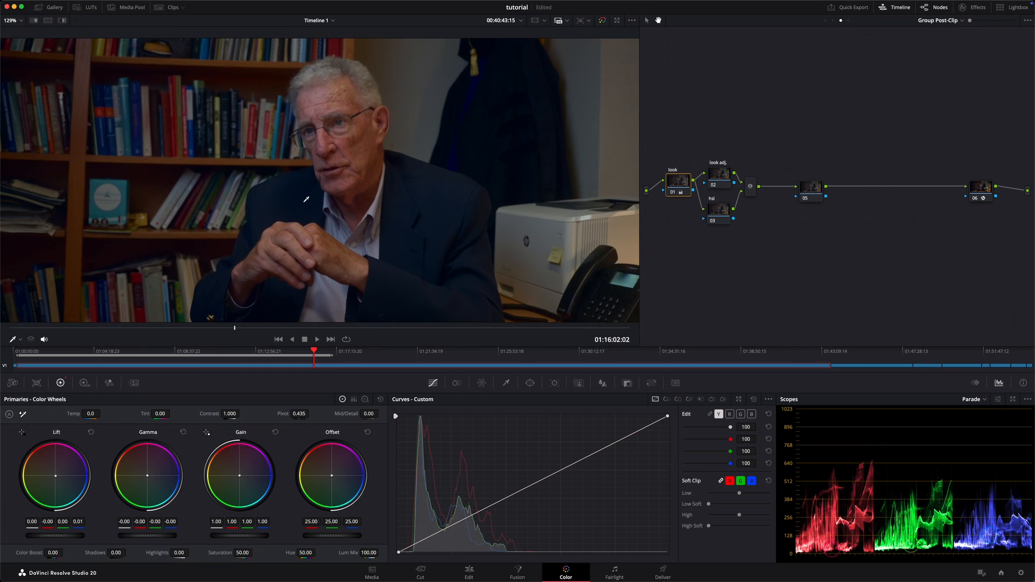
{"action": "key", "text": "super+d"}
{"action": "key", "text": "super+d"}
{"action": "key", "text": "super+d"}
{"action": "key", "text": "super+d"}
{"action": "key", "text": "shift+z"}
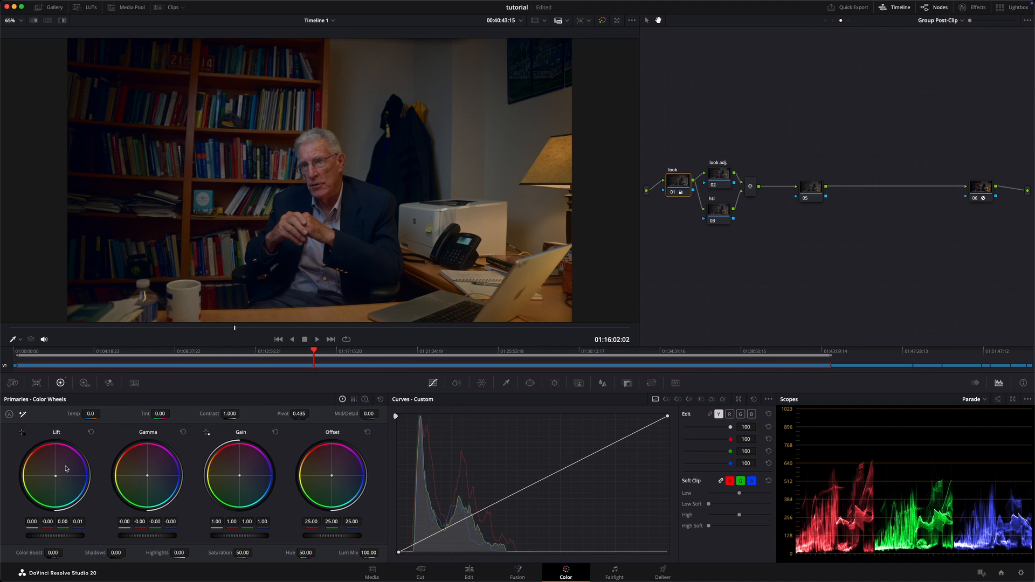
Step: Try an exaggerated look with Lift pushed toward teal and Gamma pushed toward red-orange, and undo both changes
{"action": "left_click_drag", "start_coordinate": [56, 477], "coordinate": [53, 494]}
{"action": "left_click_drag", "start_coordinate": [150, 477], "coordinate": [141, 419]}
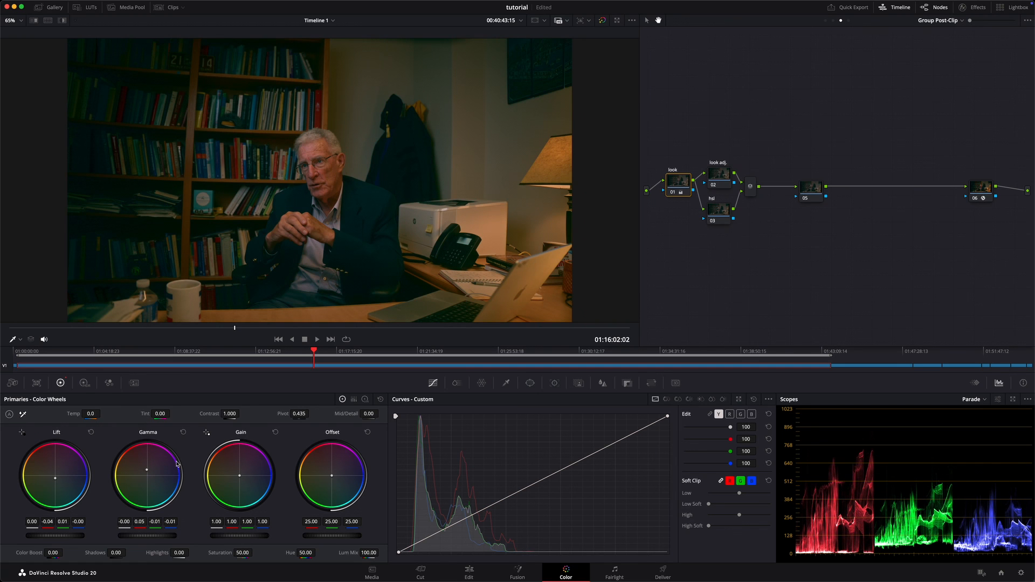
{"action": "key", "text": "super+z"}
{"action": "key", "text": "super+z"}
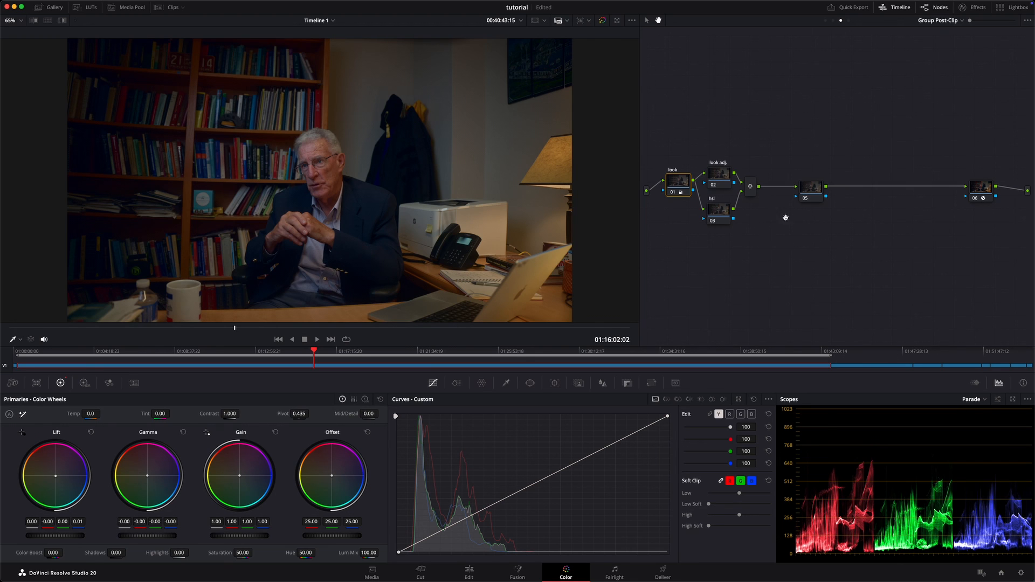
Step: Switch the scope from Parade to Vectorscope and enable its skin tone indicator
{"action": "left_click", "coordinate": [982, 403]}
{"action": "left_click", "coordinate": [995, 428]}
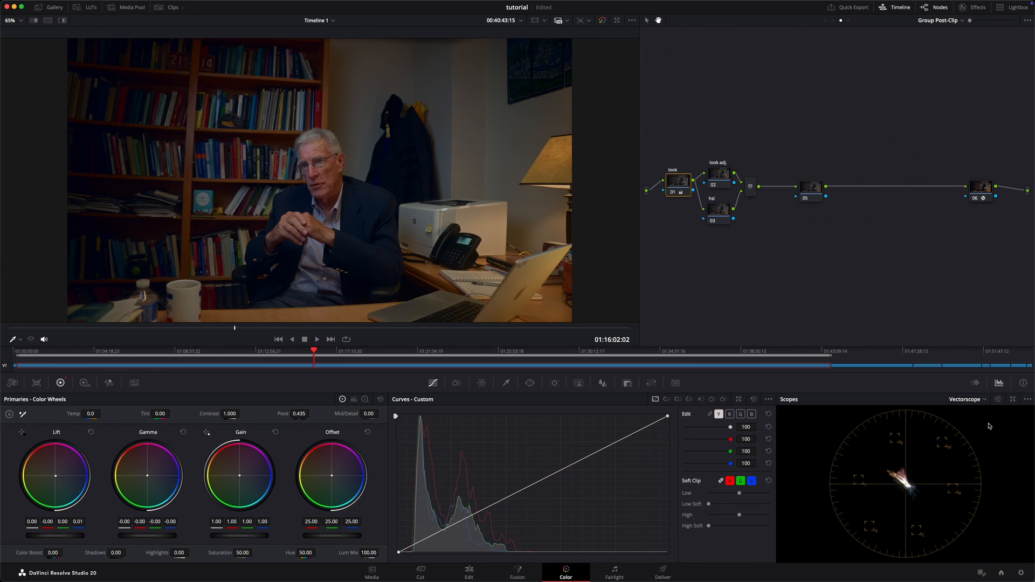
{"action": "left_click", "coordinate": [998, 402]}
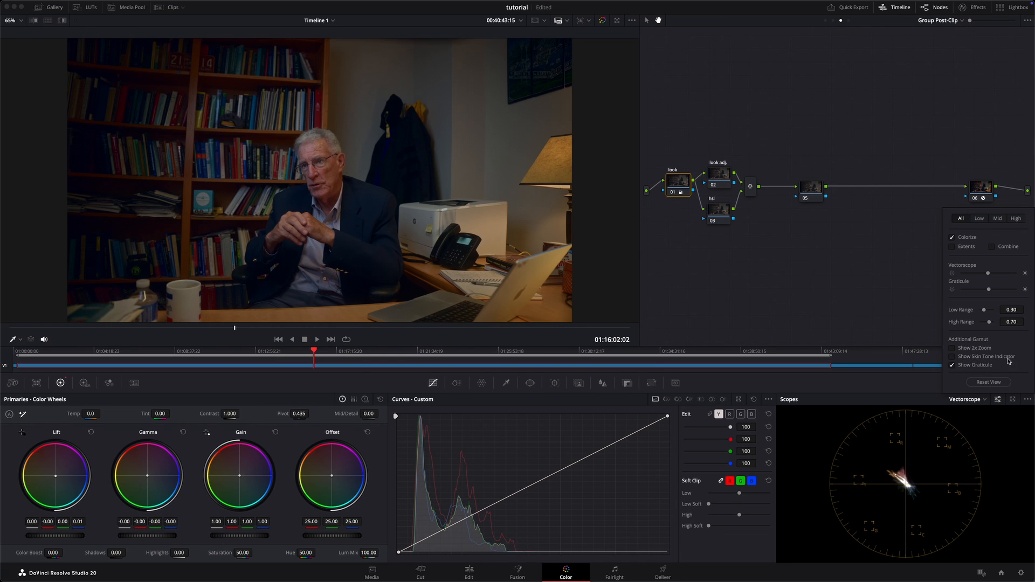
{"action": "left_click", "coordinate": [953, 357]}
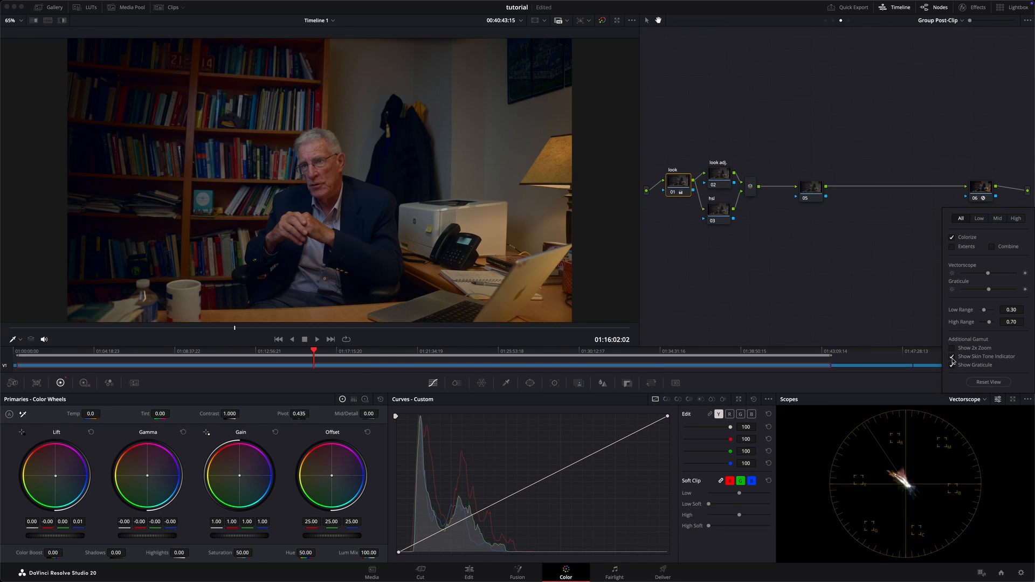
{"action": "left_click", "coordinate": [864, 461]}
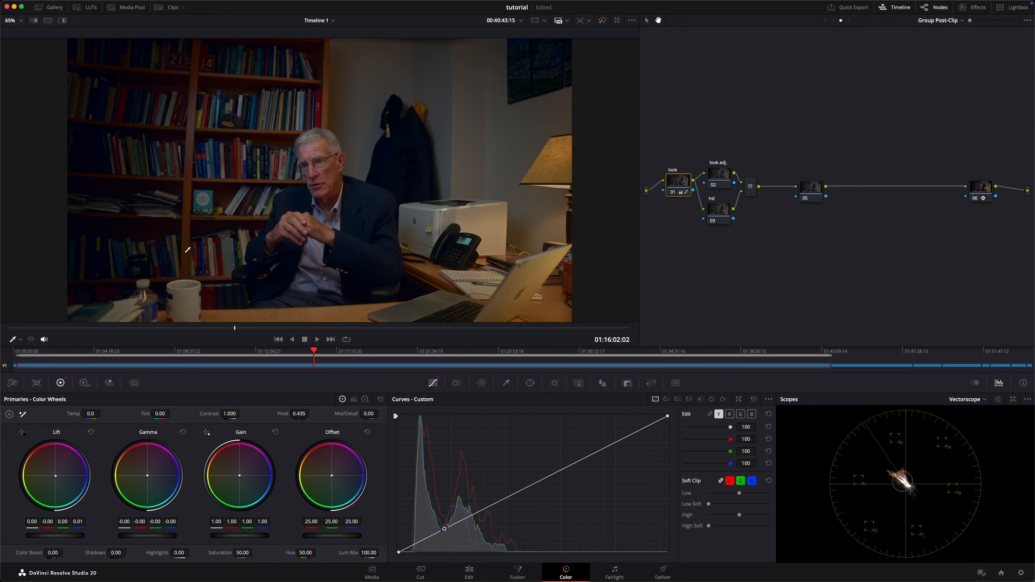
Step: Check the viewer's on-screen control modes, and turn the scope's Display Qualifier Focus option off and back on
{"action": "left_click", "coordinate": [20, 340]}
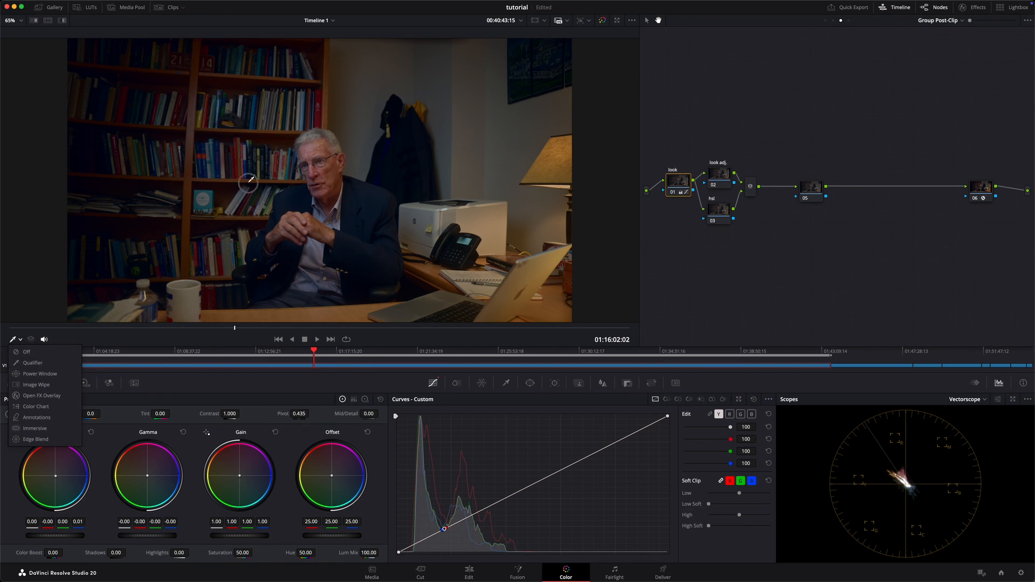
{"action": "left_click", "coordinate": [337, 163]}
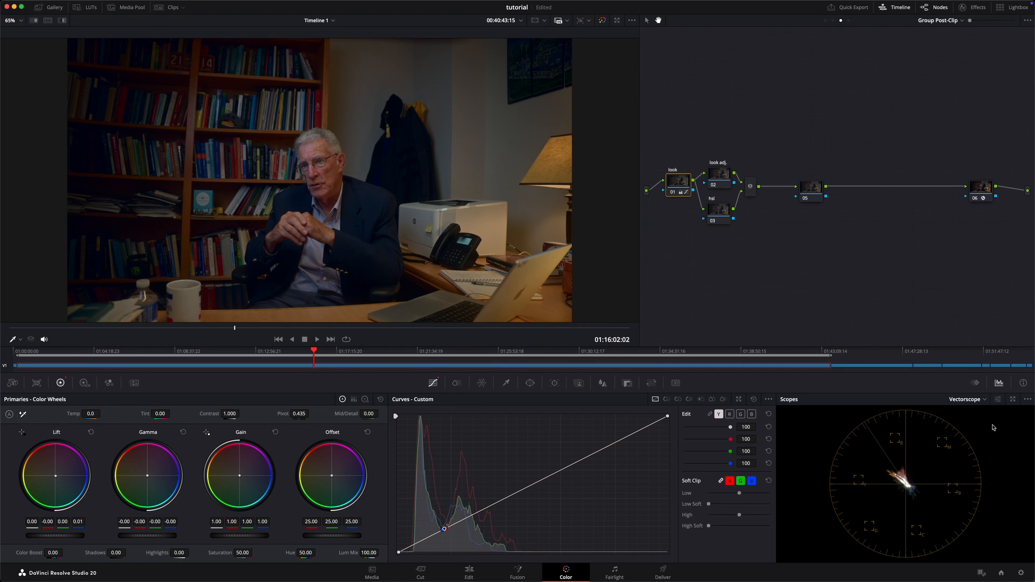
{"action": "left_click", "coordinate": [1027, 400]}
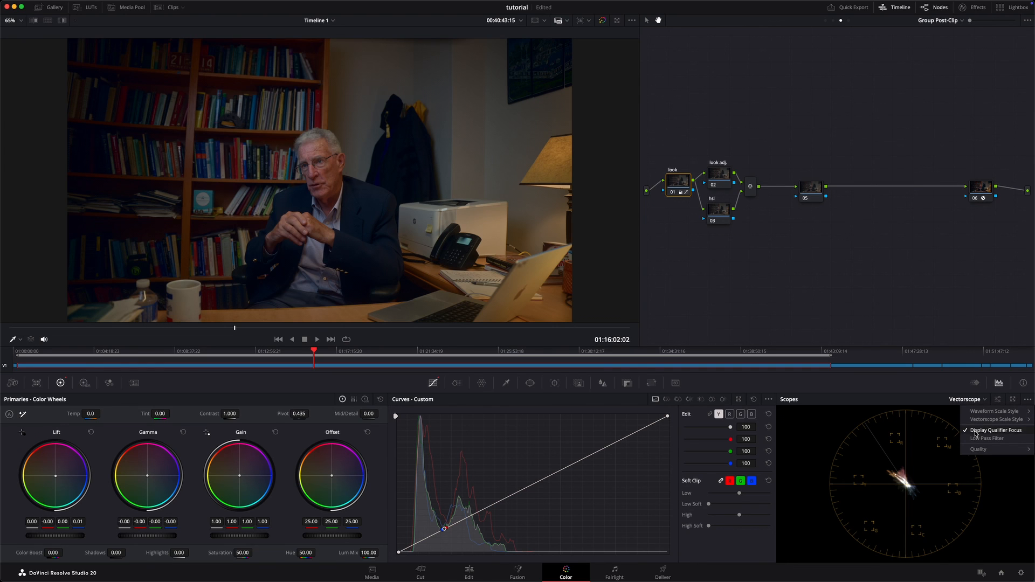
{"action": "left_click", "coordinate": [1000, 432]}
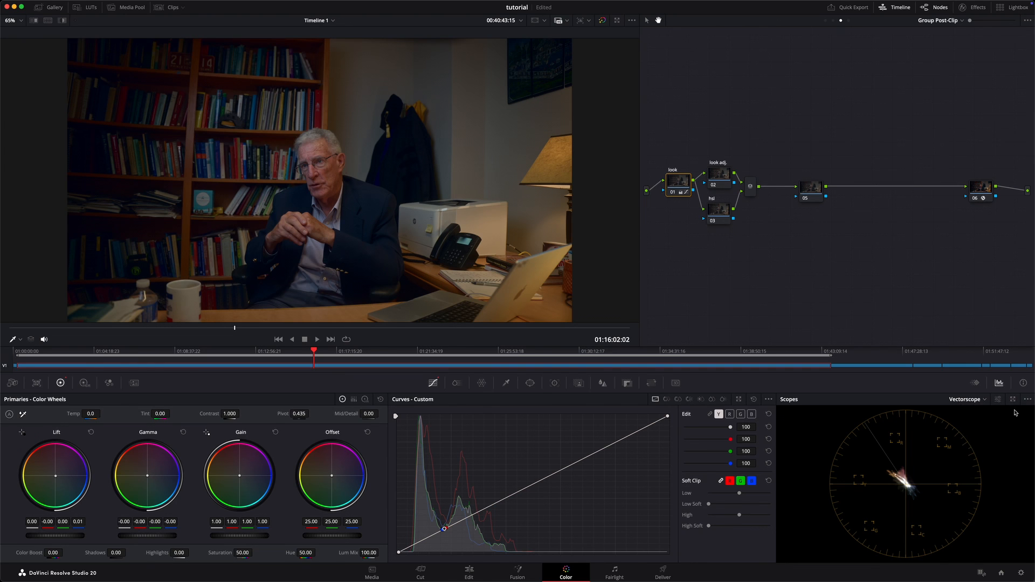
{"action": "left_click", "coordinate": [1028, 401]}
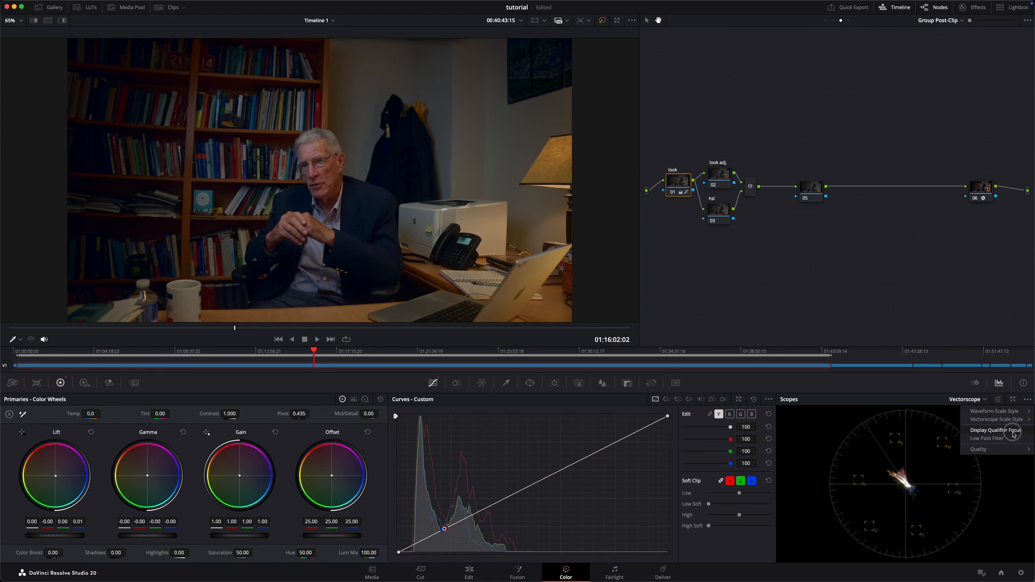
{"action": "left_click", "coordinate": [1011, 430]}
{"action": "left_click", "coordinate": [1028, 402]}
{"action": "left_click", "coordinate": [608, 193]}
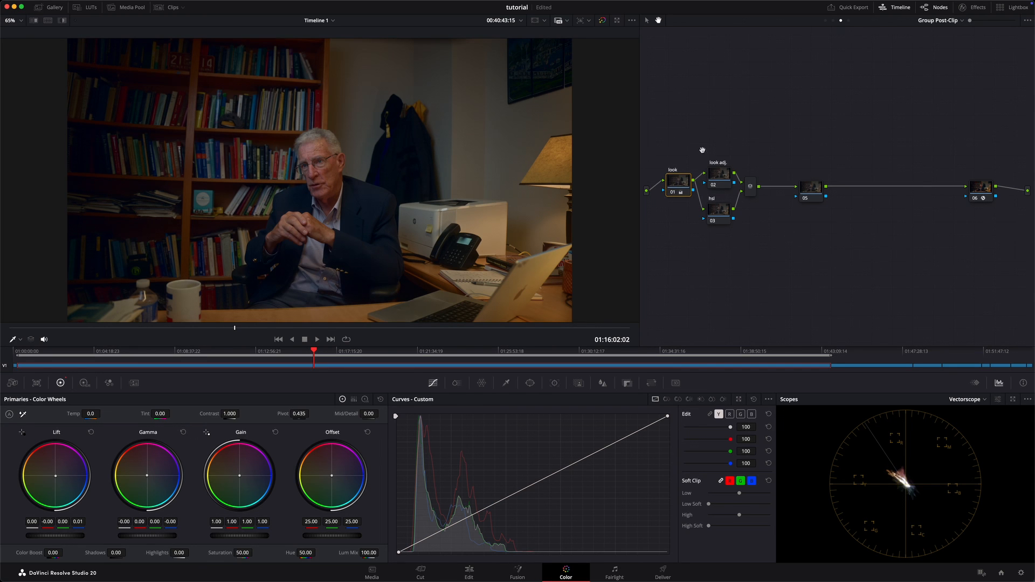
Step: On the look adj node, open the Hue Vs Hue curve and add control points for the six preset colours
{"action": "left_click", "coordinate": [724, 177]}
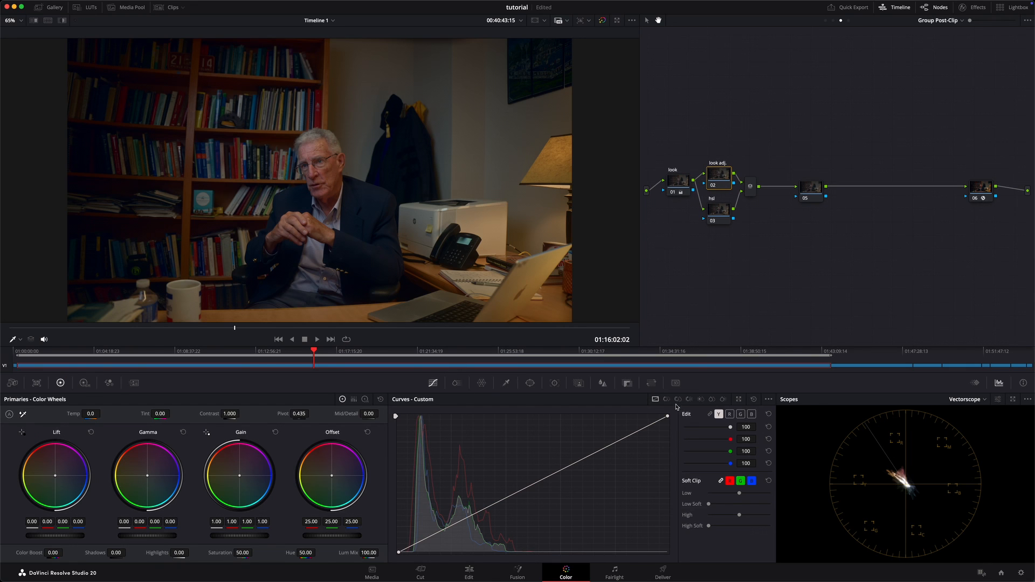
{"action": "left_click", "coordinate": [667, 402]}
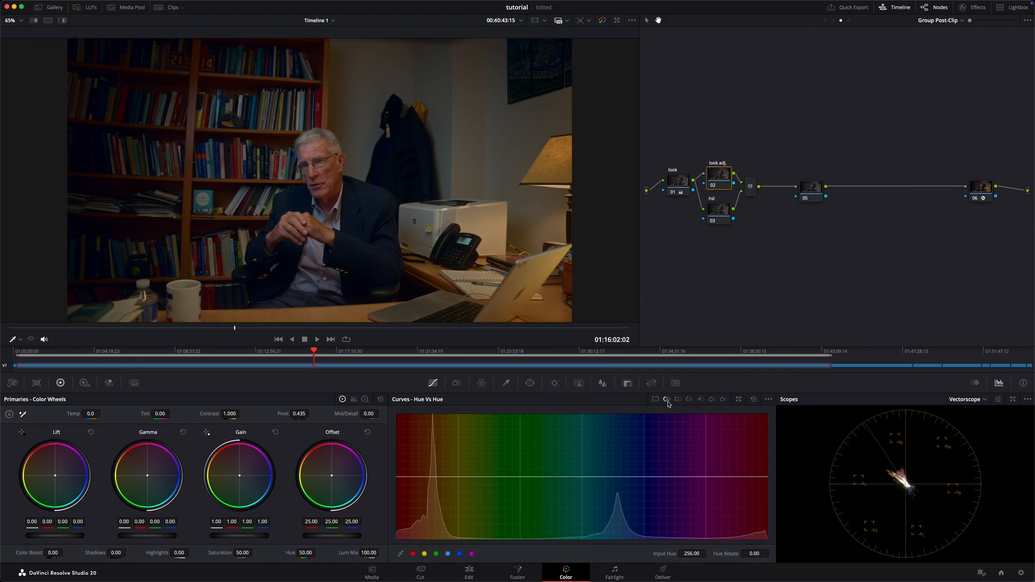
{"action": "left_click", "coordinate": [413, 554]}
{"action": "left_click", "coordinate": [425, 554]}
{"action": "left_click", "coordinate": [436, 554]}
{"action": "left_click", "coordinate": [472, 554]}
{"action": "left_click", "coordinate": [448, 554]}
{"action": "left_click", "coordinate": [460, 553]}
{"action": "left_click", "coordinate": [450, 554]}
{"action": "left_click", "coordinate": [754, 400]}
{"action": "left_click", "coordinate": [413, 554]}
{"action": "left_click", "coordinate": [424, 553]}
Step: Move the yellow Hue Vs Hue point onto the orange peak at input hue 292.04 with hue rotate 2.88, and compare the node on and off
{"action": "left_click_drag", "start_coordinate": [460, 480], "coordinate": [435, 478]}
{"action": "key", "text": "ctrl+d"}
{"action": "key", "text": "ctrl+d"}
{"action": "key", "text": "ctrl+d"}
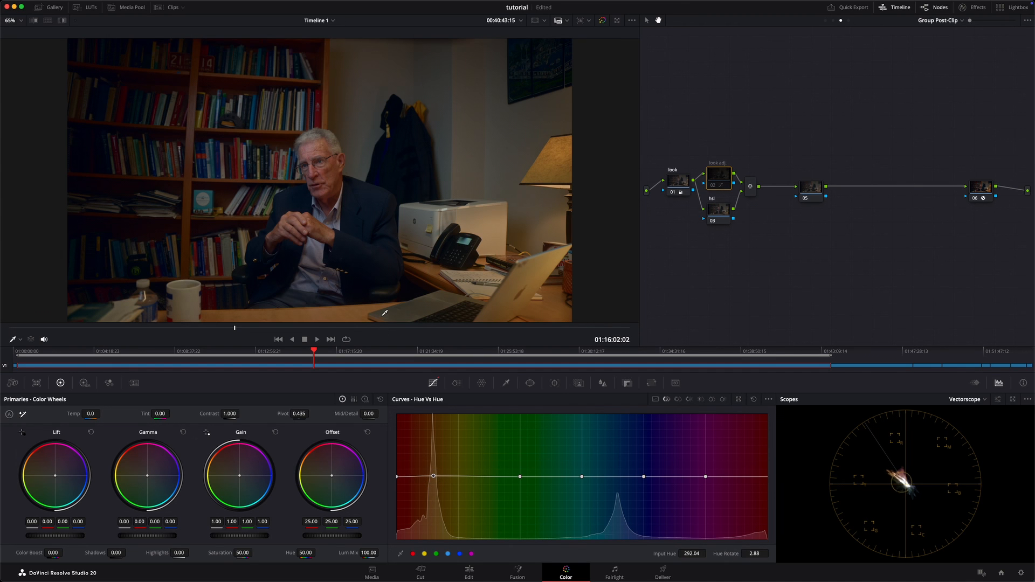
{"action": "scroll", "coordinate": [384, 312], "scroll_direction": "up", "scroll_amount": 10}
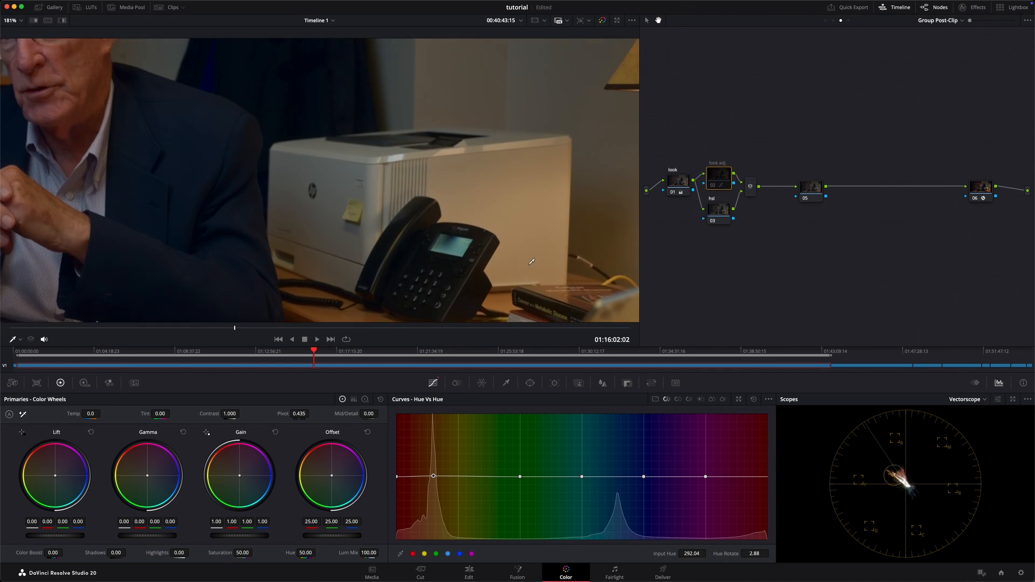
{"action": "scroll", "coordinate": [531, 262], "scroll_direction": "down", "scroll_amount": 5}
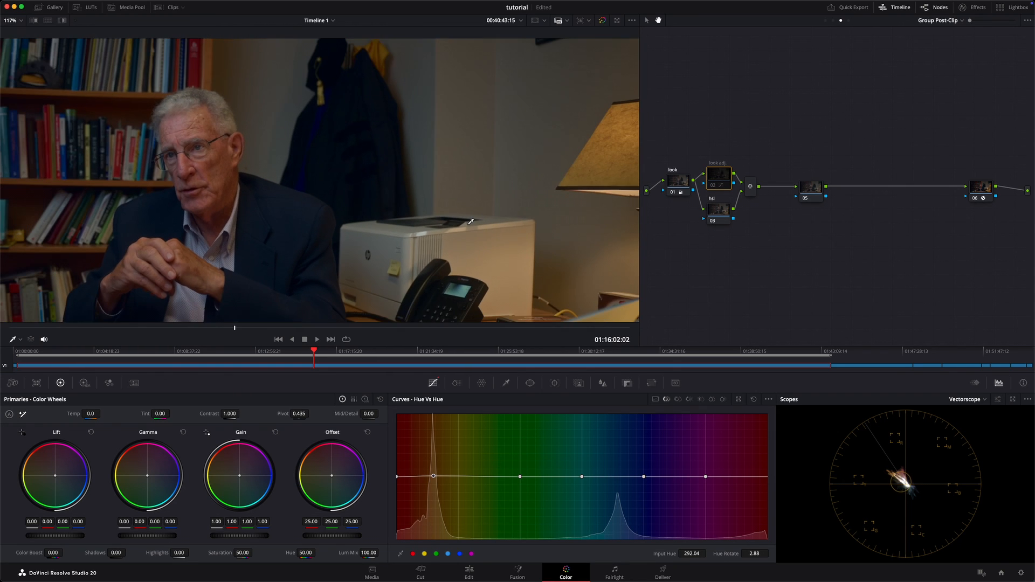
{"action": "scroll", "coordinate": [471, 221], "scroll_direction": "down", "scroll_amount": 1}
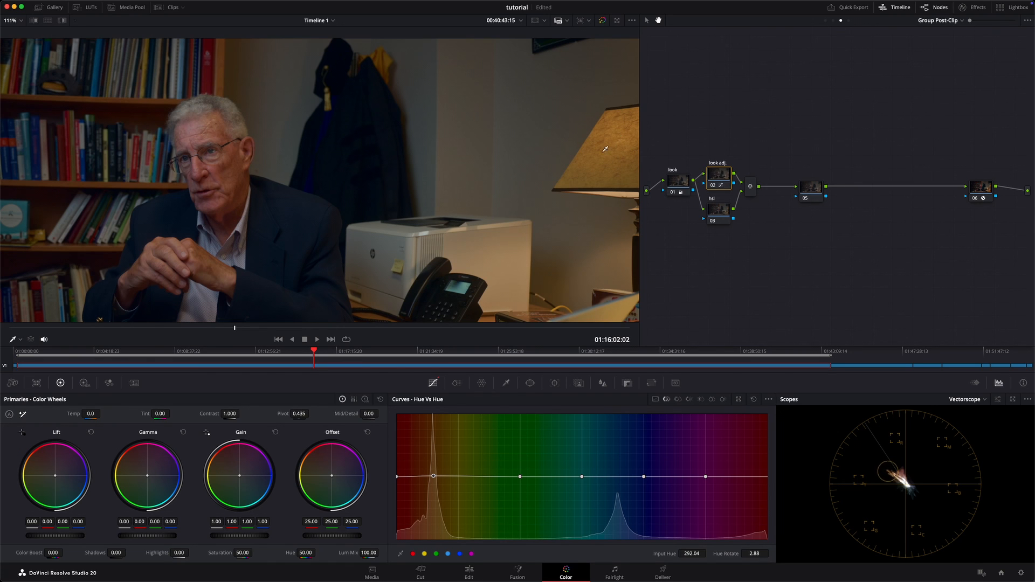
{"action": "key", "text": "shift+z"}
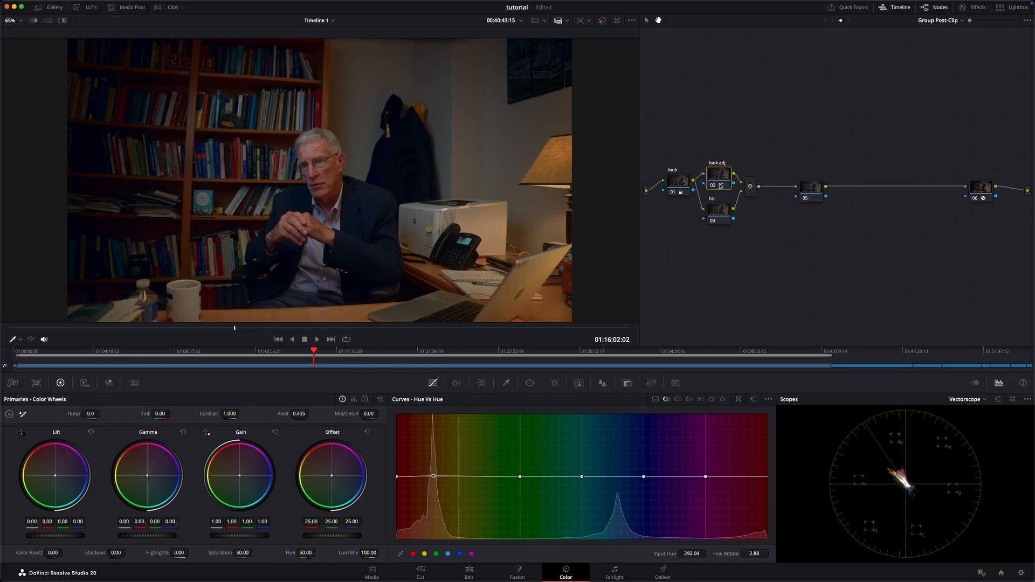
Step: Move the blue Hue Vs Hue point to input hue 109.49 with hue rotate 13.23, and compare the look adj node on and off
{"action": "left_click_drag", "start_coordinate": [646, 477], "coordinate": [617, 474]}
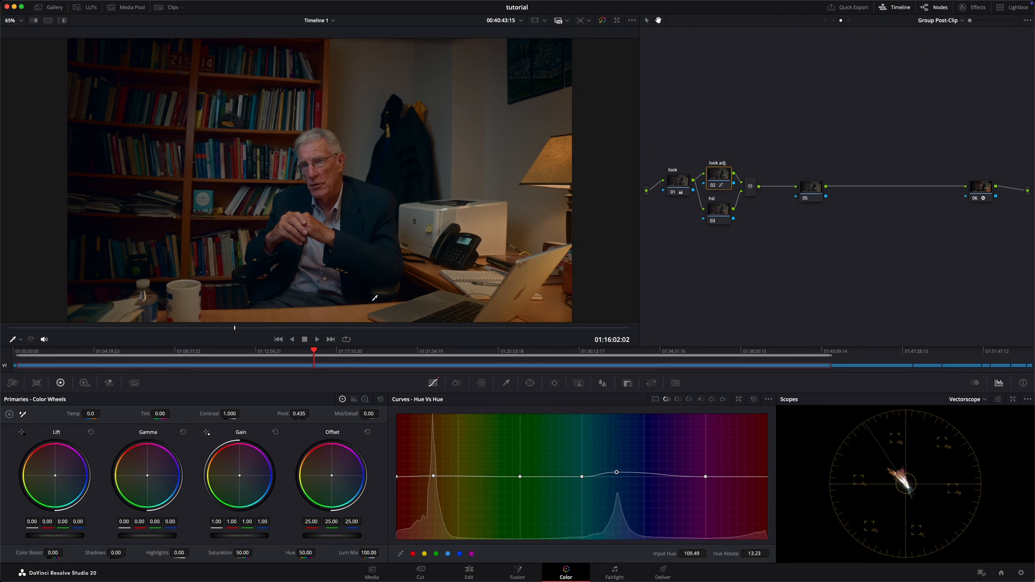
{"action": "key", "text": "ctrl+d"}
{"action": "key", "text": "ctrl+d"}
{"action": "key", "text": "ctrl+d"}
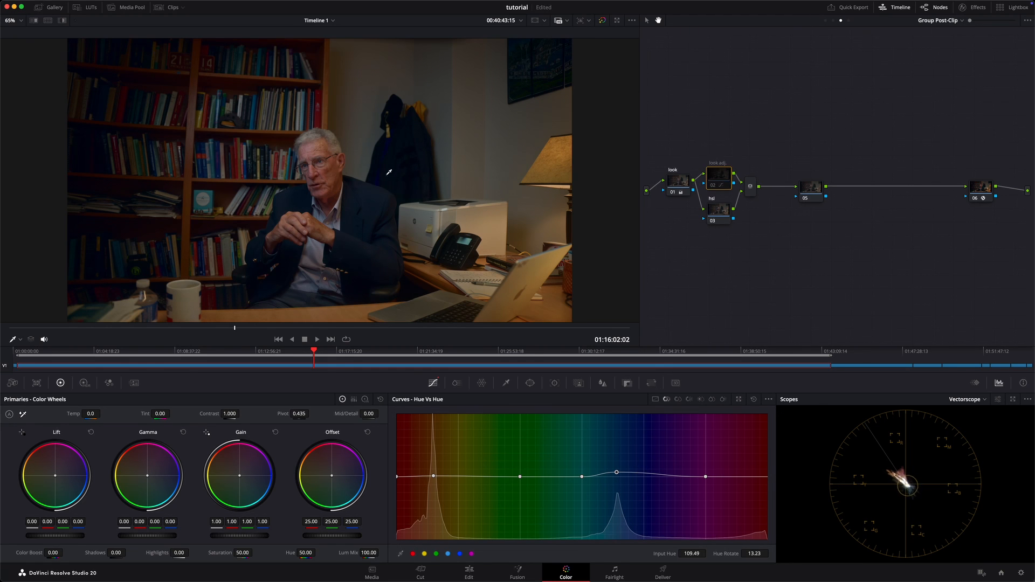
{"action": "key", "text": "ctrl+d"}
{"action": "key", "text": "ctrl+d"}
{"action": "key", "text": "ctrl+d"}
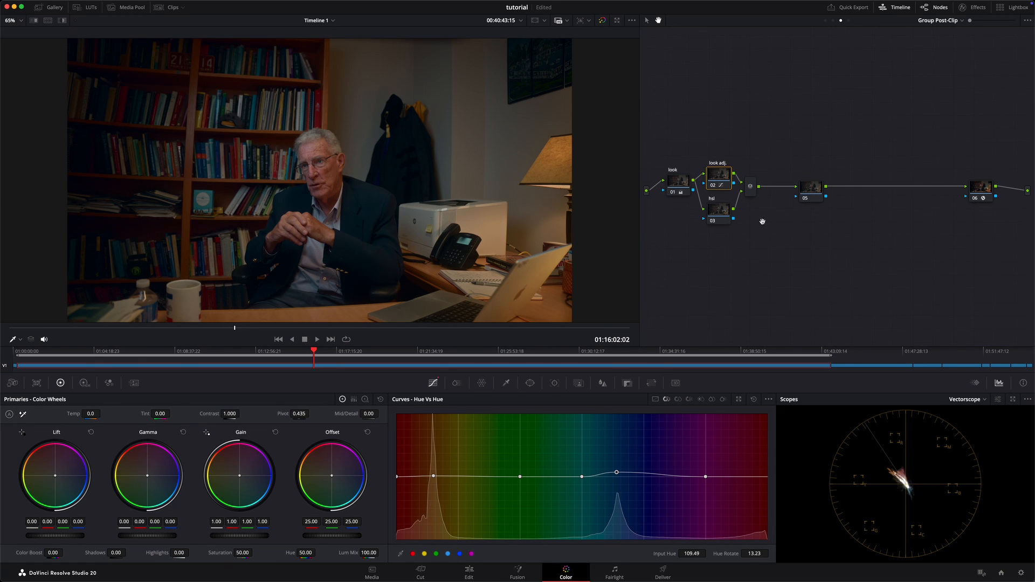
Step: On the hsl node's Hue Vs Sat curve, add preset colour points, lower the orange saturation slightly, and shift the blue point to input hue 109.49
{"action": "left_click", "coordinate": [715, 217]}
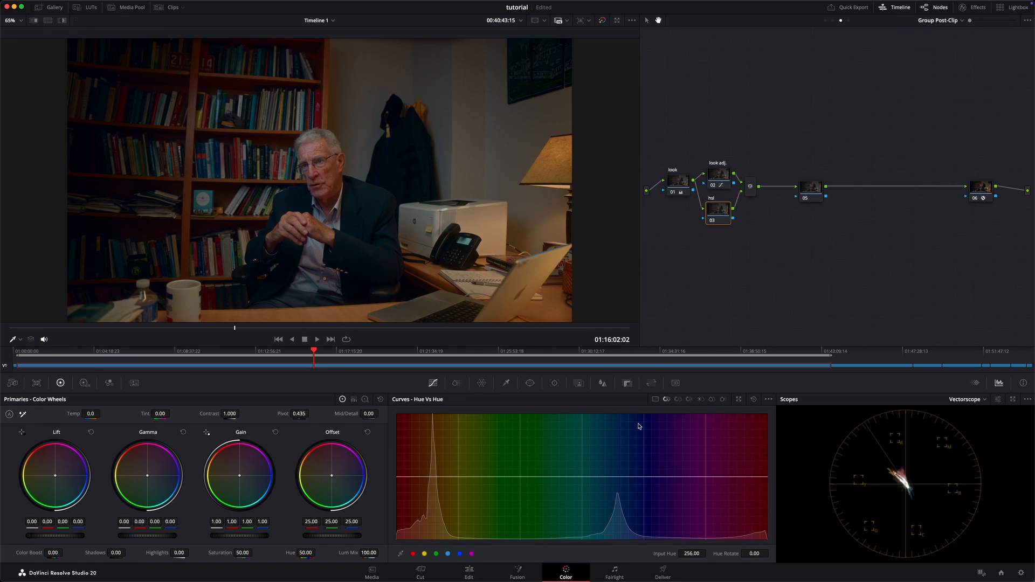
{"action": "left_click", "coordinate": [678, 400]}
{"action": "left_click", "coordinate": [472, 554]}
{"action": "left_click_drag", "start_coordinate": [460, 479], "coordinate": [432, 482]}
{"action": "left_click_drag", "start_coordinate": [643, 478], "coordinate": [618, 478]}
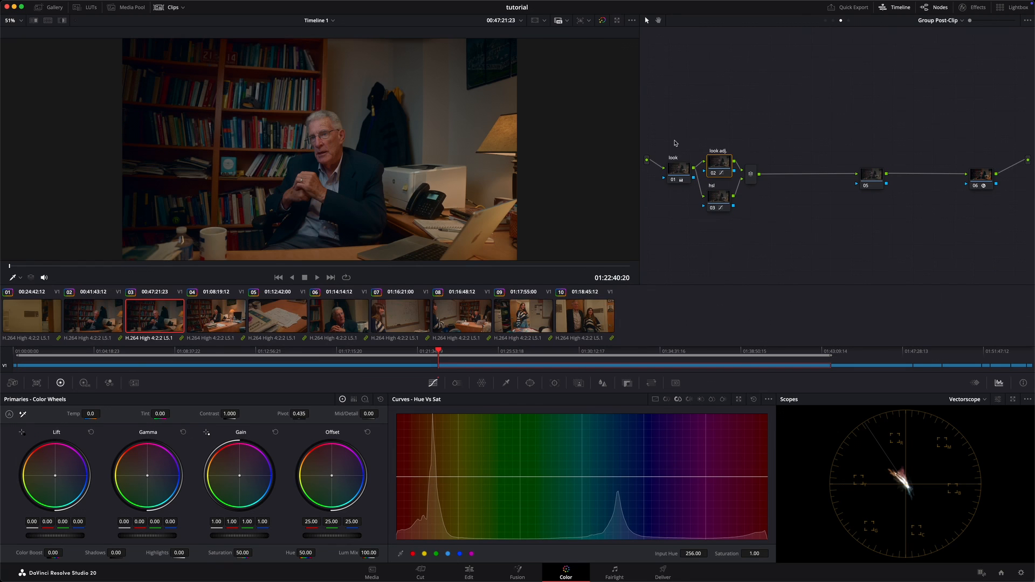
Step: Move the look, look adj and hsl nodes with their parallel mixer together to the upper-left corner of the node graph
{"action": "left_click_drag", "start_coordinate": [674, 141], "coordinate": [781, 243]}
{"action": "left_click_drag", "start_coordinate": [722, 162], "coordinate": [711, 43]}
{"action": "left_click", "coordinate": [799, 60]}
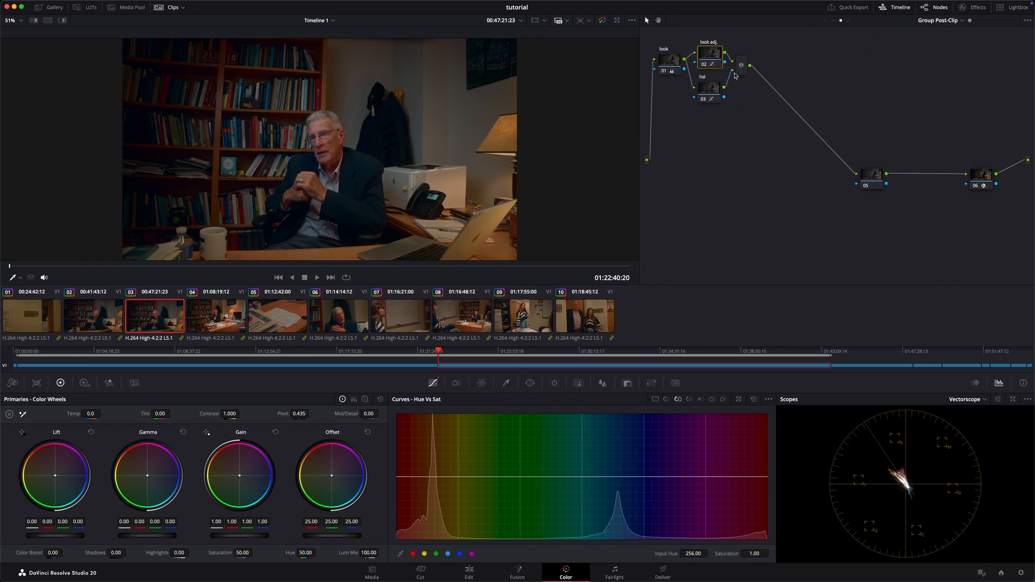
Step: Place node 05 below the look cluster, and add a serial node after it with two more nodes in parallel
{"action": "left_click_drag", "start_coordinate": [880, 180], "coordinate": [756, 168]}
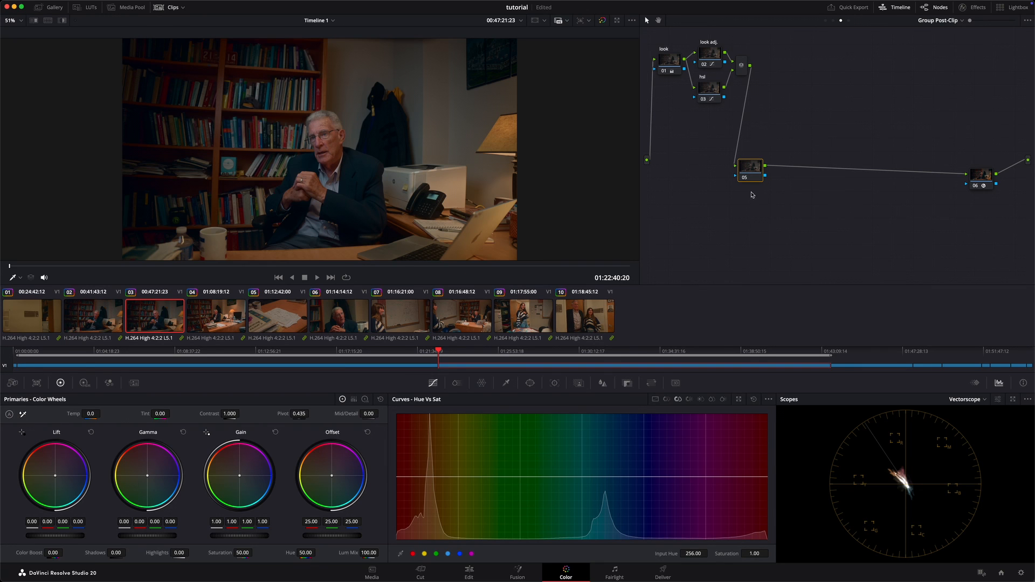
{"action": "key", "text": "alt+s"}
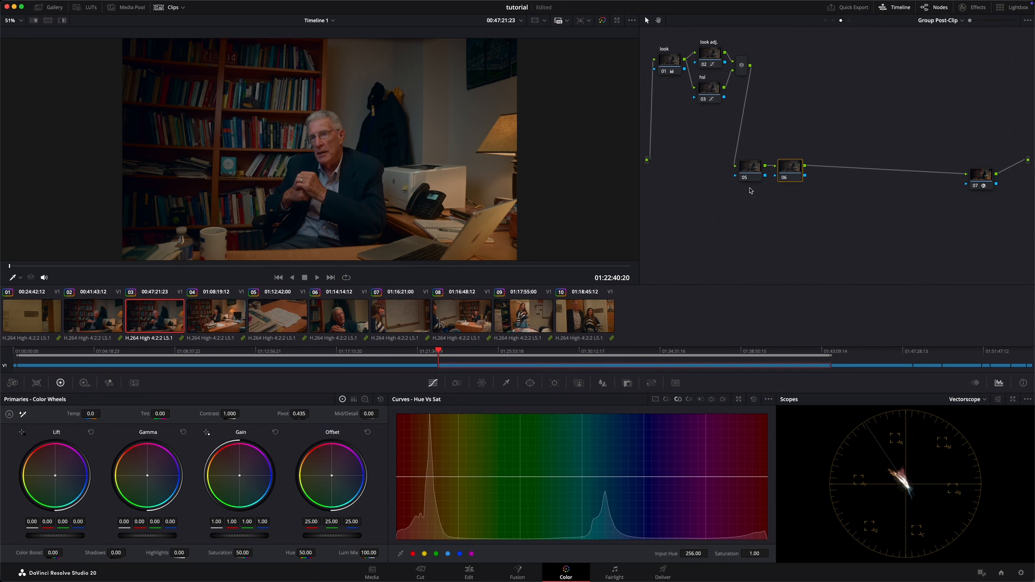
{"action": "key", "text": "alt+p"}
{"action": "key", "text": "alt+p"}
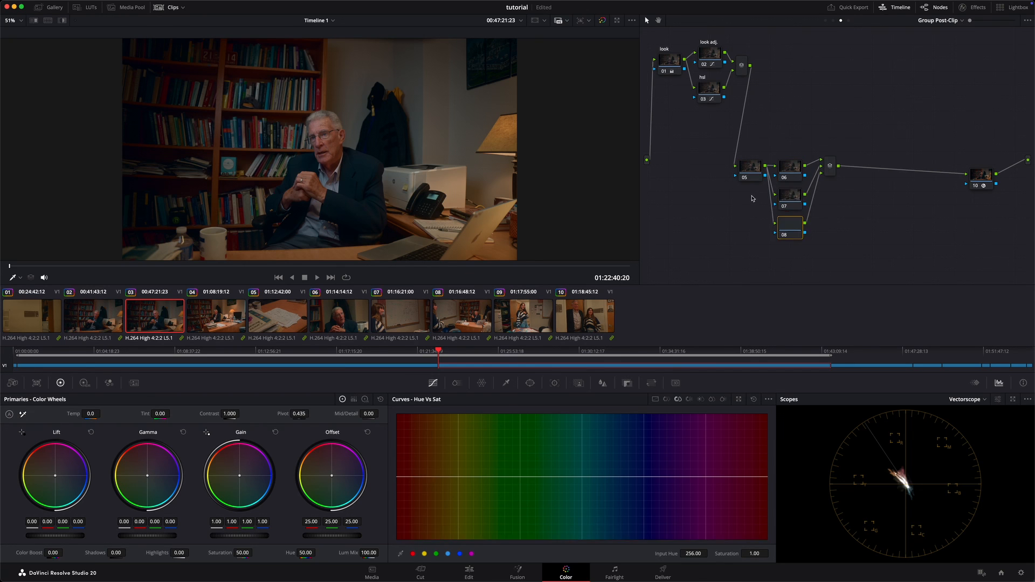
Step: Add a serial node after the new parallel mixer, and shift the whole lower node cluster slightly left and down
{"action": "left_click", "coordinate": [829, 171]}
{"action": "key", "text": "alt+s"}
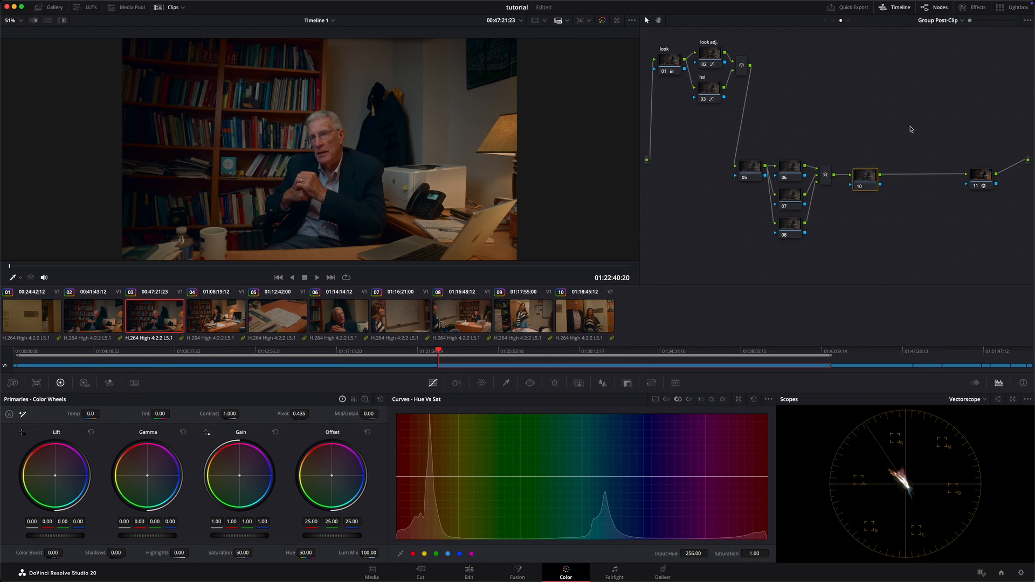
{"action": "left_click_drag", "start_coordinate": [912, 129], "coordinate": [757, 240]}
{"action": "left_click_drag", "start_coordinate": [799, 169], "coordinate": [777, 179]}
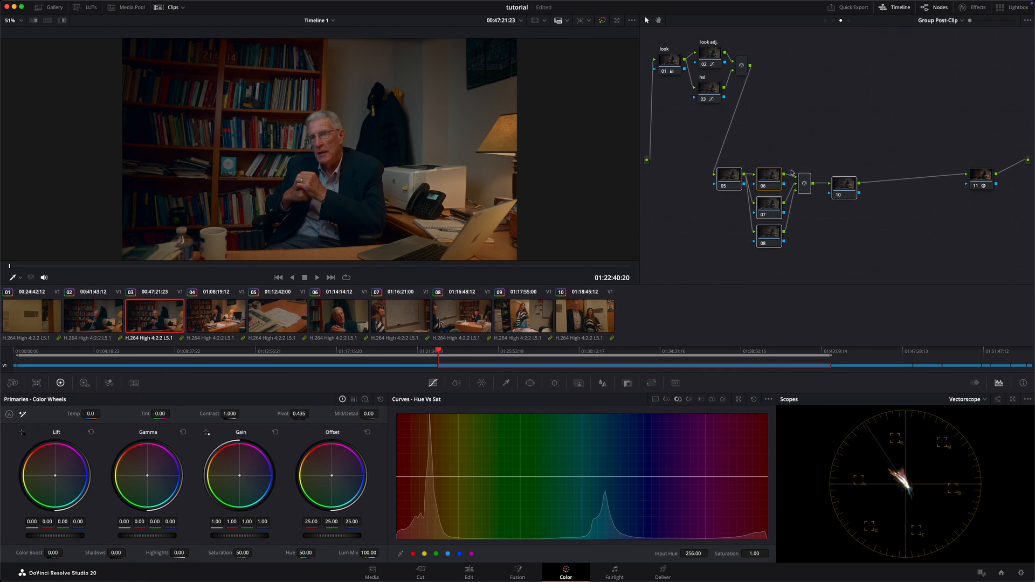
{"action": "left_click", "coordinate": [844, 123]}
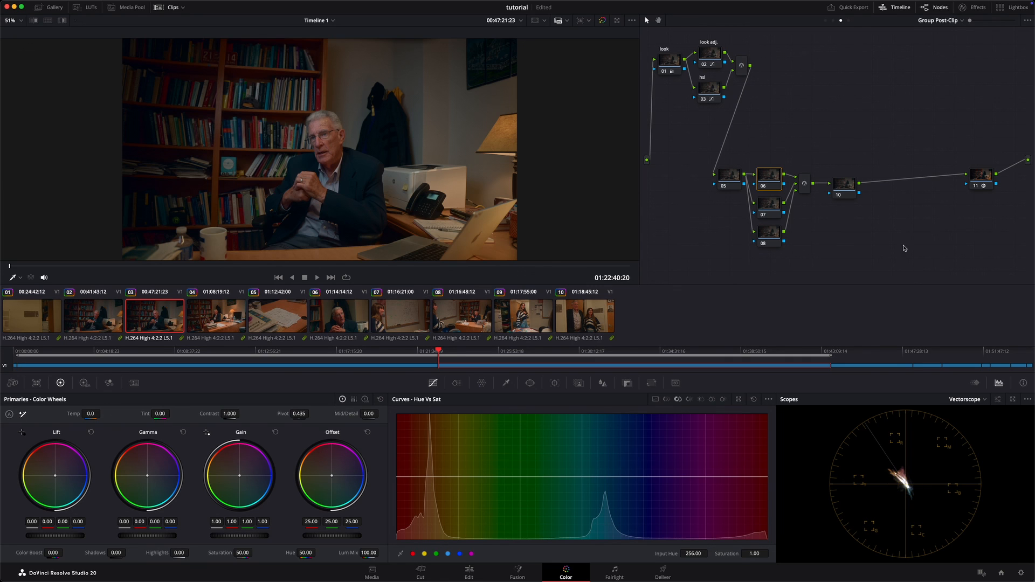
Step: Move node 05 and the lower parallel mixer down so they line up with node 07
{"action": "left_click", "coordinate": [734, 178]}
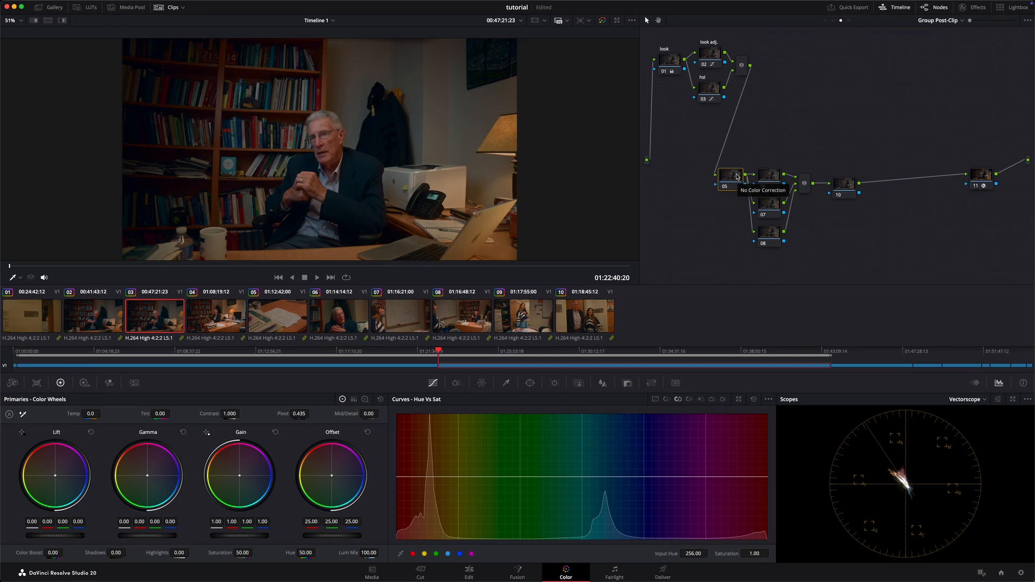
{"action": "left_click_drag", "start_coordinate": [737, 176], "coordinate": [732, 205]}
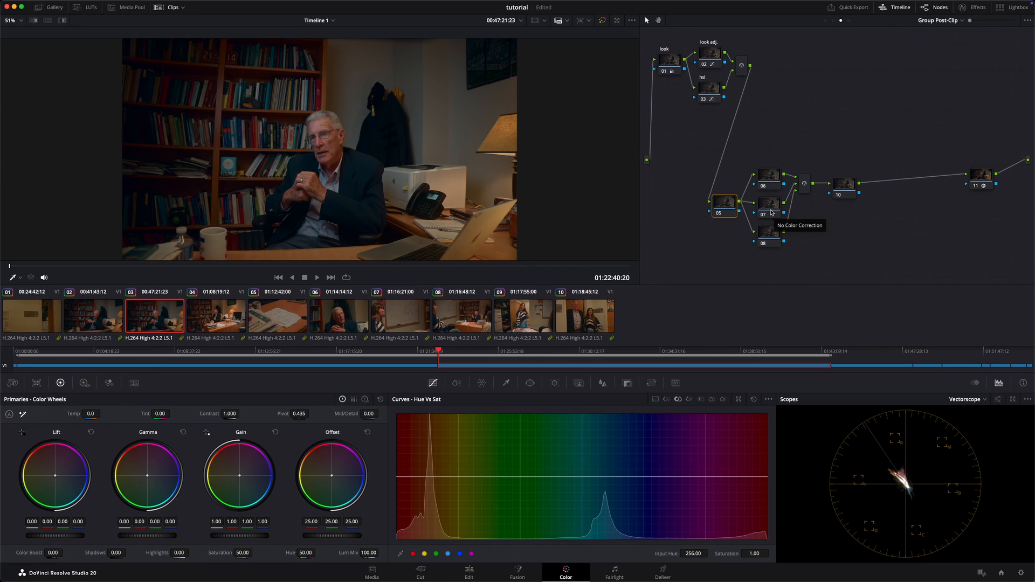
{"action": "left_click_drag", "start_coordinate": [805, 185], "coordinate": [806, 207]}
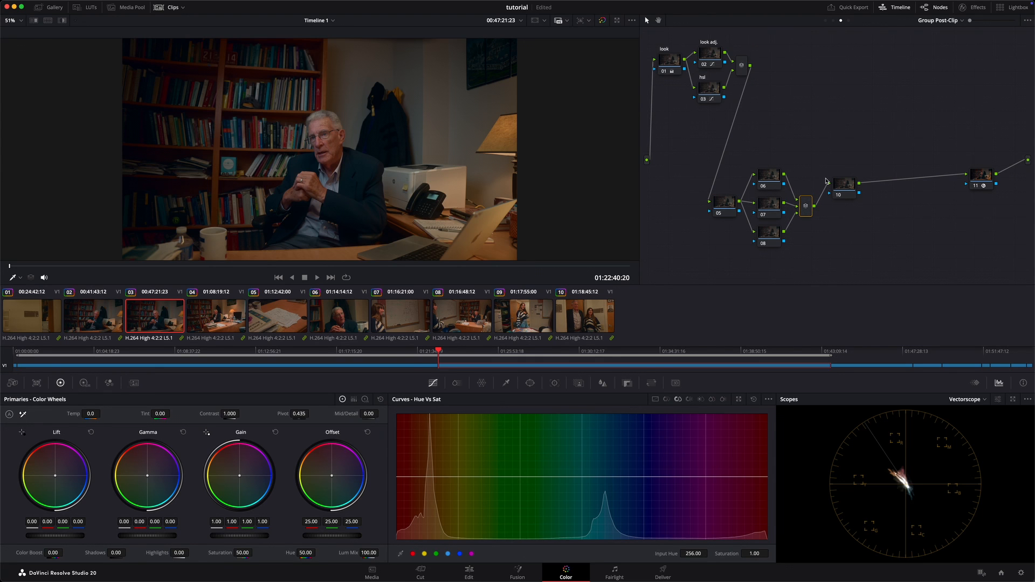
Step: Label node 05 "beauty"
{"action": "left_click", "coordinate": [722, 204]}
{"action": "right_click", "coordinate": [722, 205]}
{"action": "left_click", "coordinate": [749, 221]}
{"action": "key", "text": "Return"}
{"action": "right_click", "coordinate": [725, 205]}
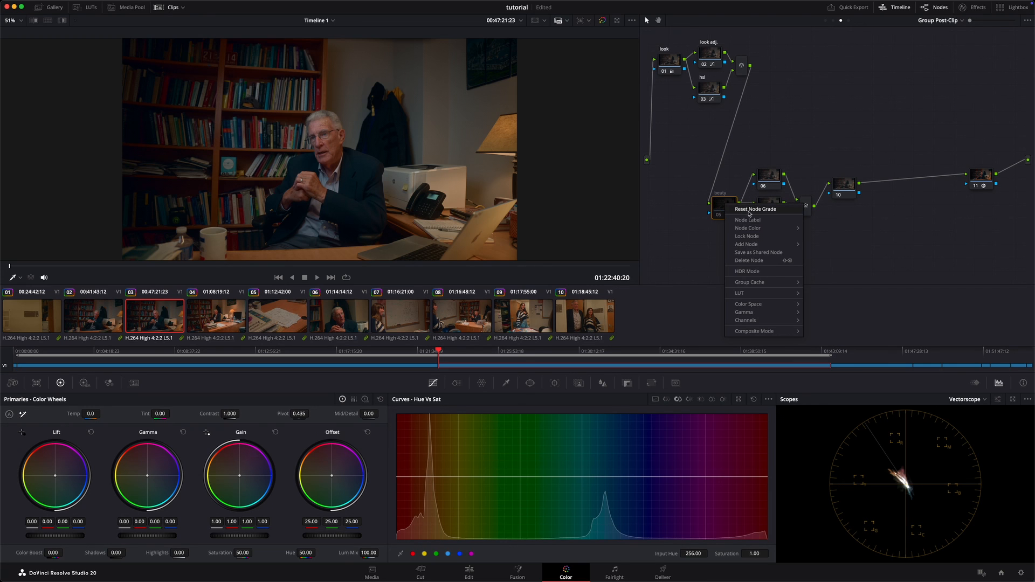
{"action": "left_click", "coordinate": [749, 220]}
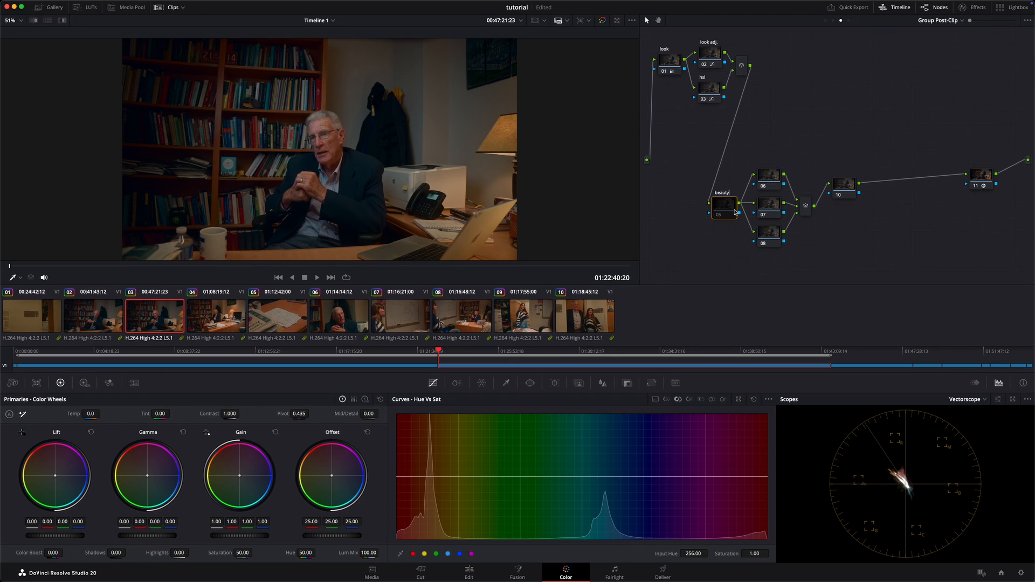
{"action": "type", "text": "beauty"}
{"action": "key", "text": "Return"}
{"action": "key", "text": "super+d"}
{"action": "left_click_drag", "start_coordinate": [733, 213], "coordinate": [732, 213]}
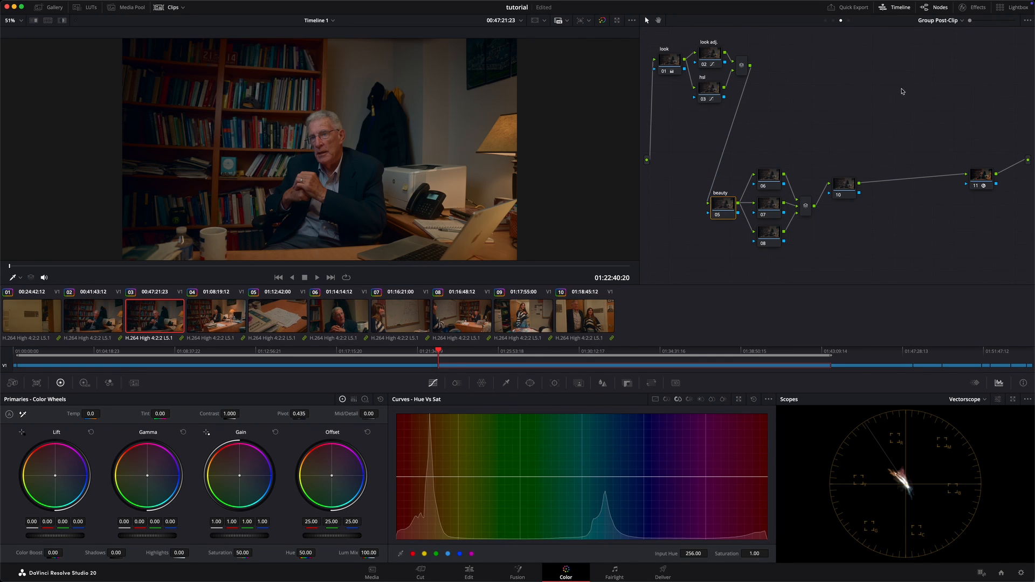
Step: Find the Beauty effect, apply it to the beauty node, and set its operating mode to Automatic
{"action": "left_click", "coordinate": [972, 7]}
{"action": "left_click", "coordinate": [930, 36]}
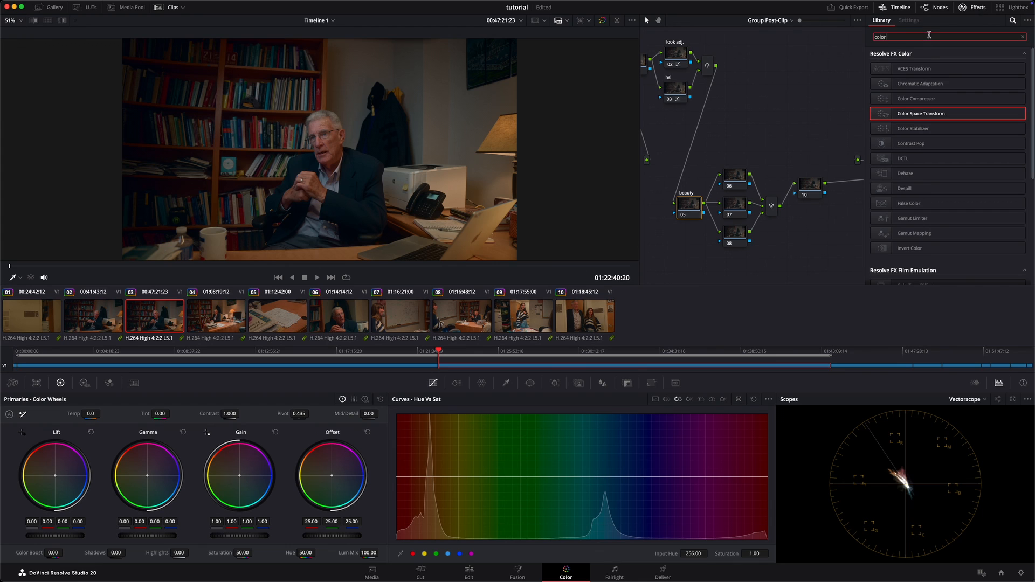
{"action": "key", "text": "super+a"}
{"action": "type", "text": "bea"}
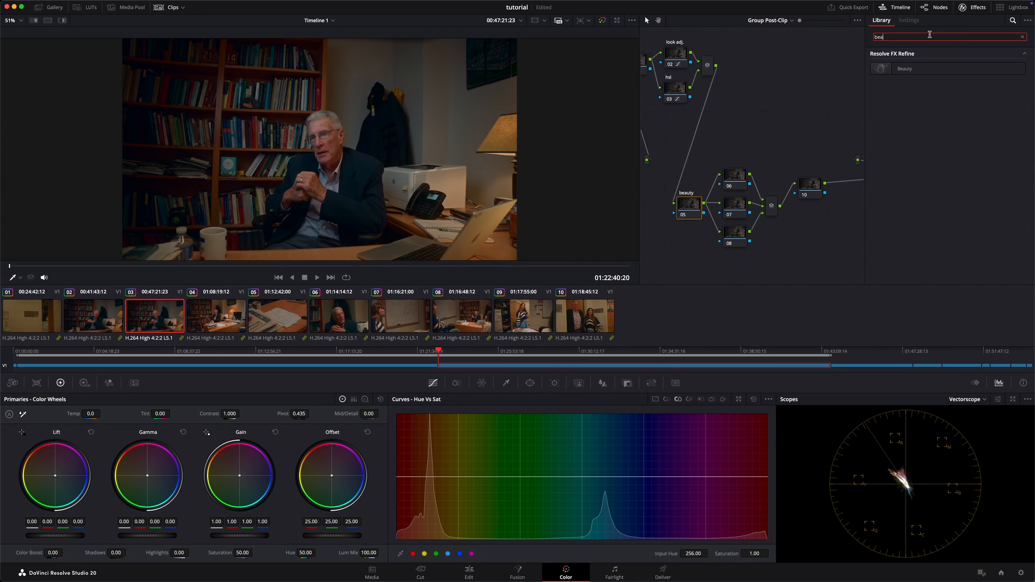
{"action": "left_click_drag", "start_coordinate": [916, 69], "coordinate": [692, 211]}
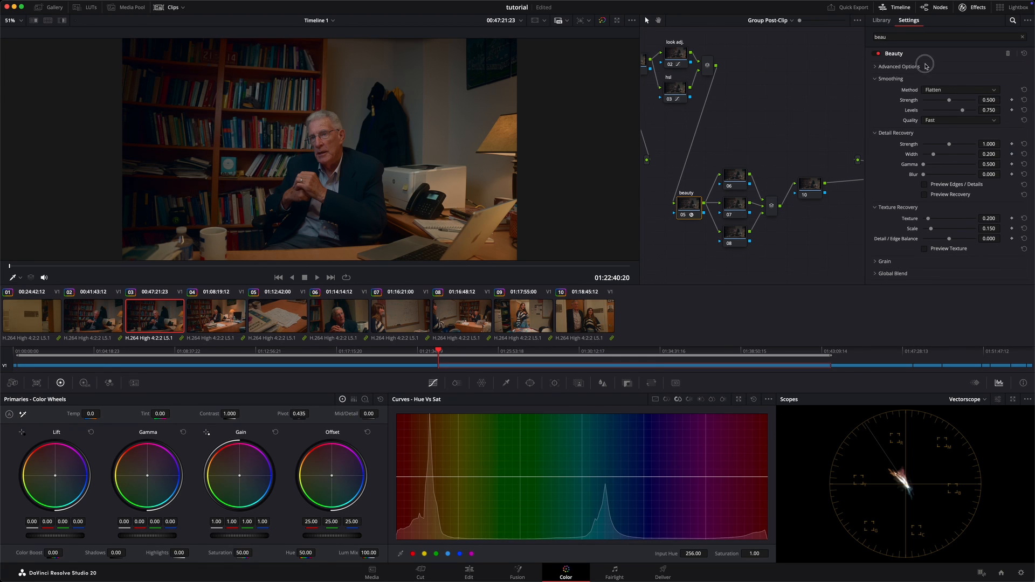
{"action": "left_click", "coordinate": [898, 68]}
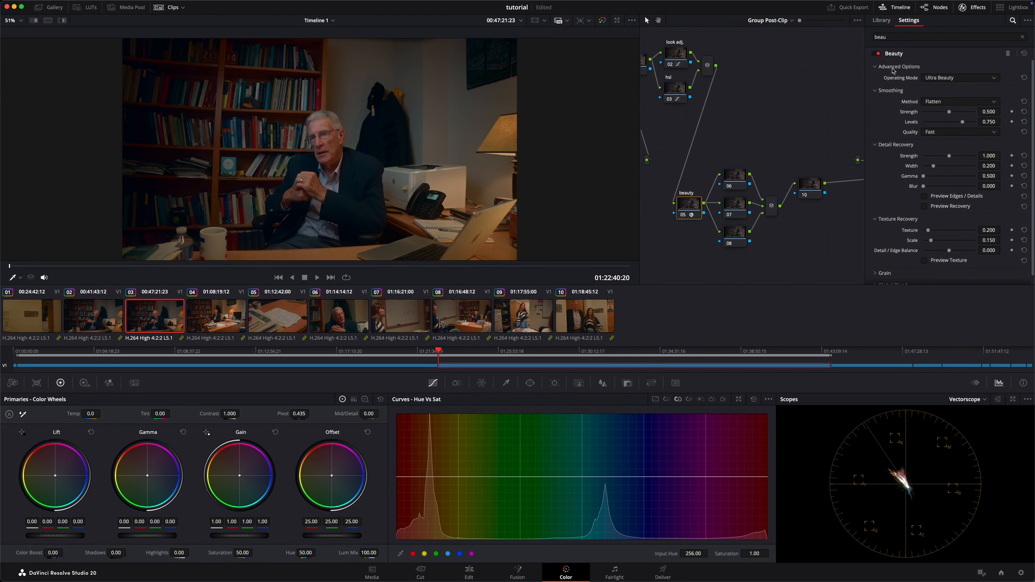
{"action": "left_click", "coordinate": [940, 80]}
{"action": "left_click", "coordinate": [941, 87]}
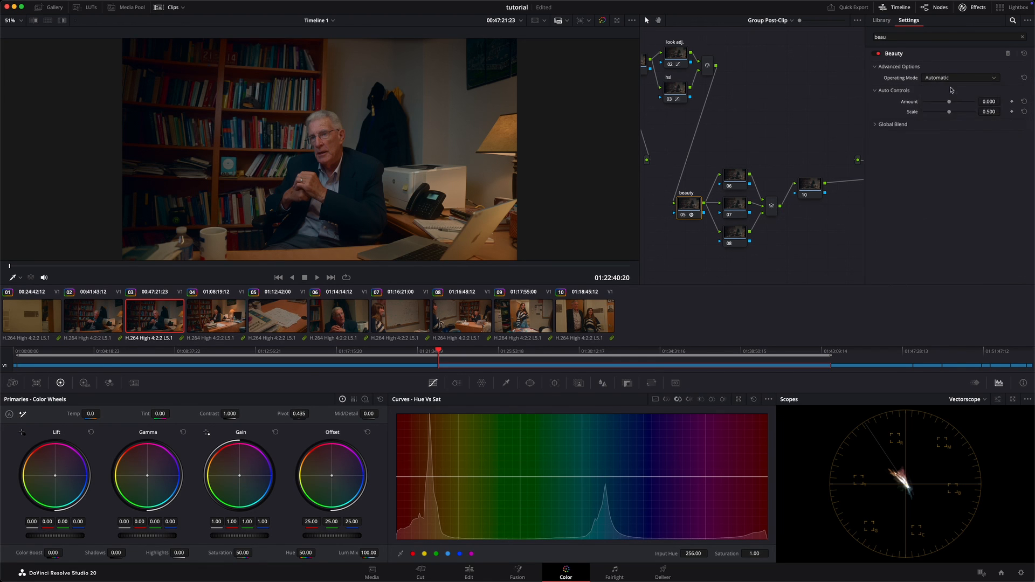
Step: Set the Beauty effect's Amount to 0.120 and Scale to 0.356, checking the face close up with the node off and on
{"action": "mouse_move", "coordinate": [989, 102]}
{"action": "left_mouse_down"}
{"action": "mouse_move", "coordinate": [1001, 102]}
{"action": "mouse_move", "coordinate": [517, 290]}
{"action": "mouse_move", "coordinate": [489, 290]}
{"action": "mouse_move", "coordinate": [582, 294]}
{"action": "mouse_move", "coordinate": [100, 281]}
{"action": "left_mouse_up"}
{"action": "scroll", "coordinate": [395, 129], "scroll_direction": "up", "scroll_amount": 6}
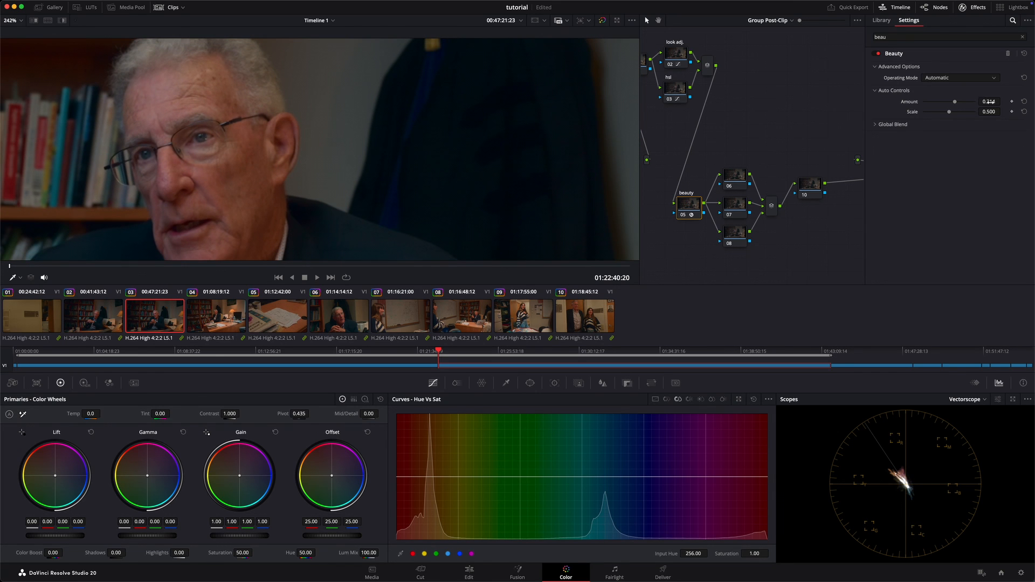
{"action": "mouse_move", "coordinate": [990, 101]}
{"action": "left_mouse_down"}
{"action": "mouse_move", "coordinate": [758, 110]}
{"action": "mouse_move", "coordinate": [462, 290]}
{"action": "mouse_move", "coordinate": [228, 281]}
{"action": "mouse_move", "coordinate": [603, 295]}
{"action": "mouse_move", "coordinate": [289, 293]}
{"action": "mouse_move", "coordinate": [397, 291]}
{"action": "left_mouse_up"}
{"action": "left_click_drag", "start_coordinate": [992, 101], "coordinate": [1000, 99]}
{"action": "left_click_drag", "start_coordinate": [991, 112], "coordinate": [933, 122]}
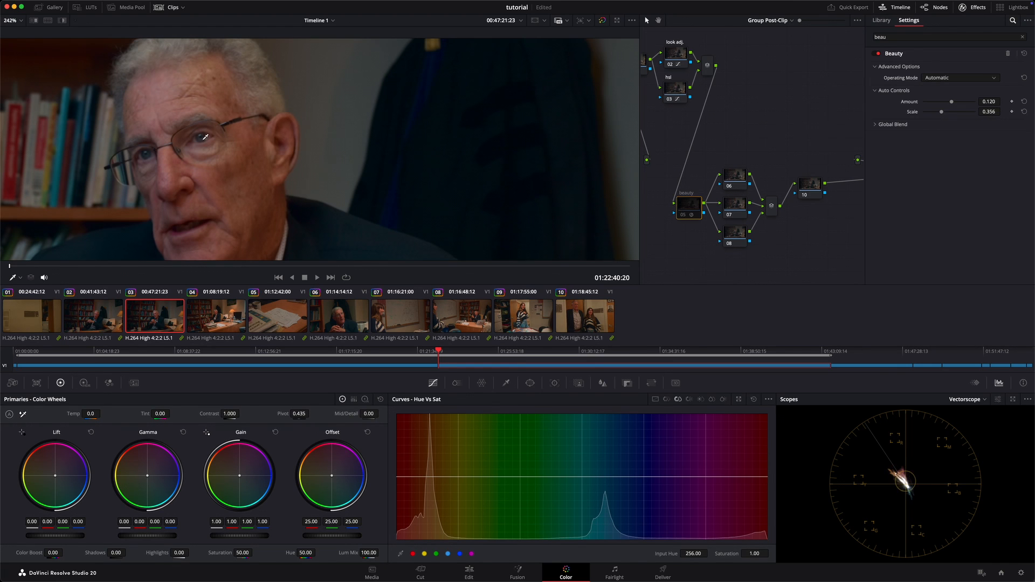
{"action": "key", "text": "ctrl+d"}
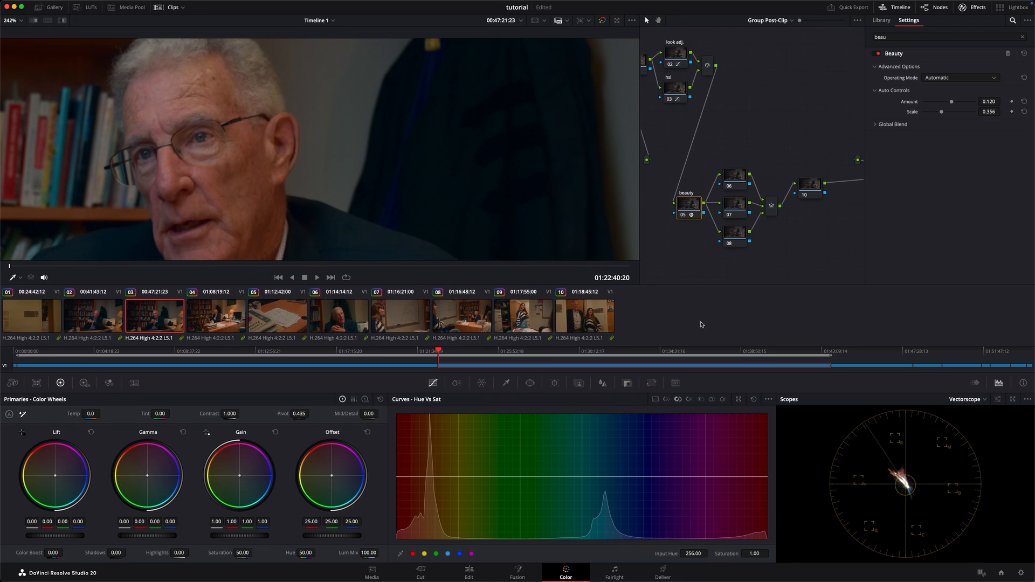
{"action": "key", "text": "shift+z"}
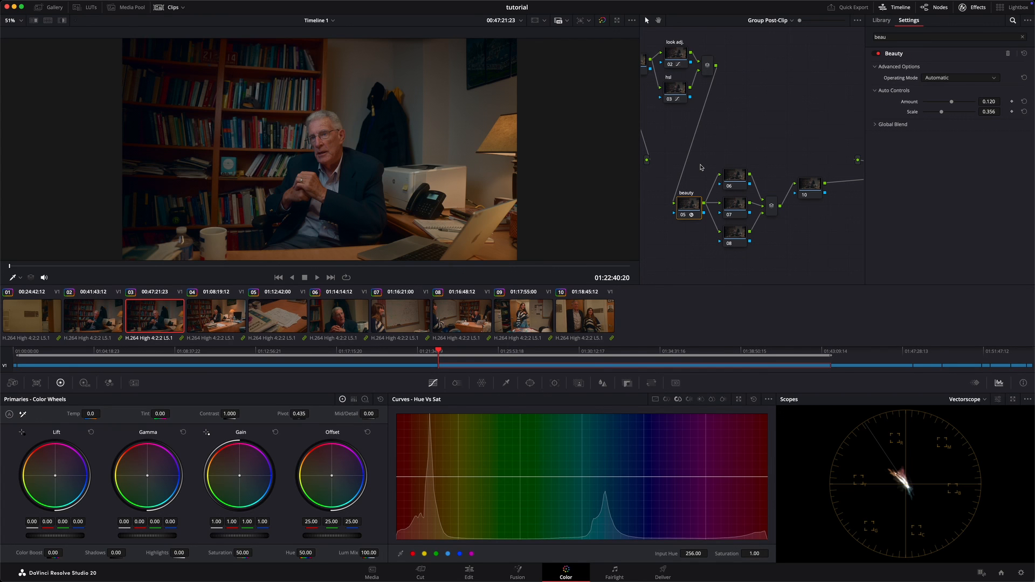
Step: Label node 06 "glow"
{"action": "right_click", "coordinate": [736, 177]}
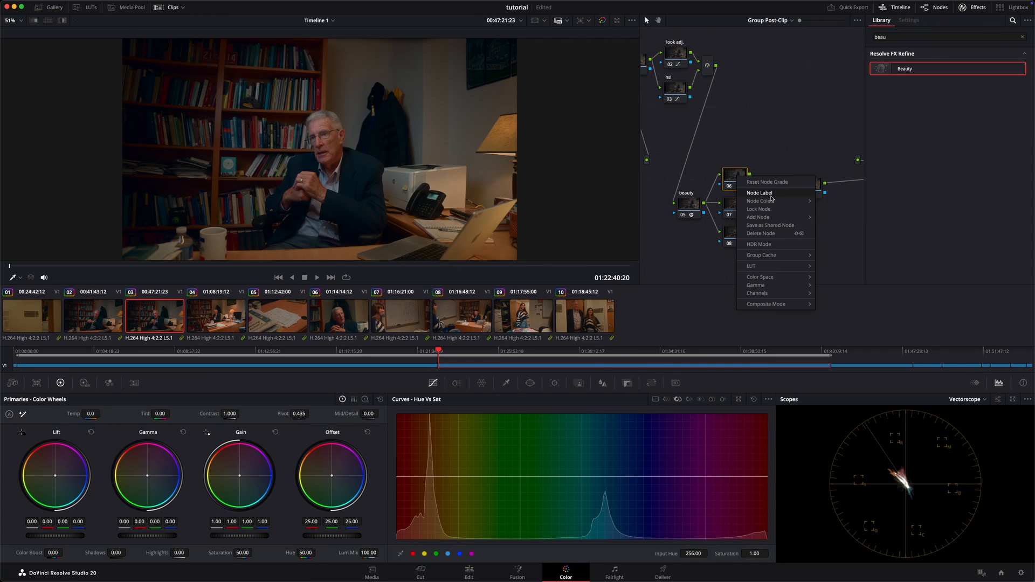
{"action": "key", "text": "Escape"}
{"action": "left_click_drag", "start_coordinate": [931, 37], "coordinate": [816, 36]}
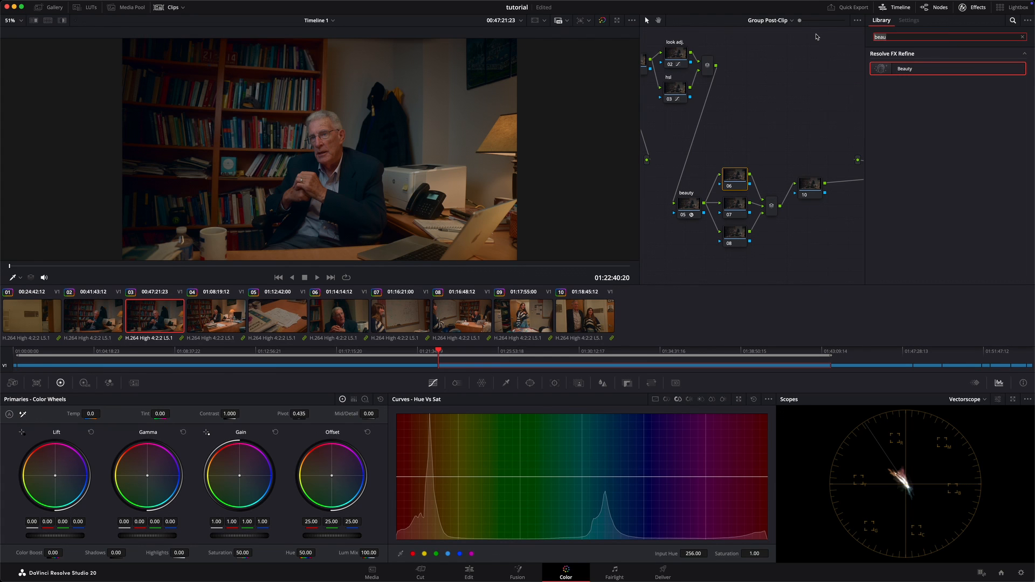
{"action": "right_click", "coordinate": [735, 178]}
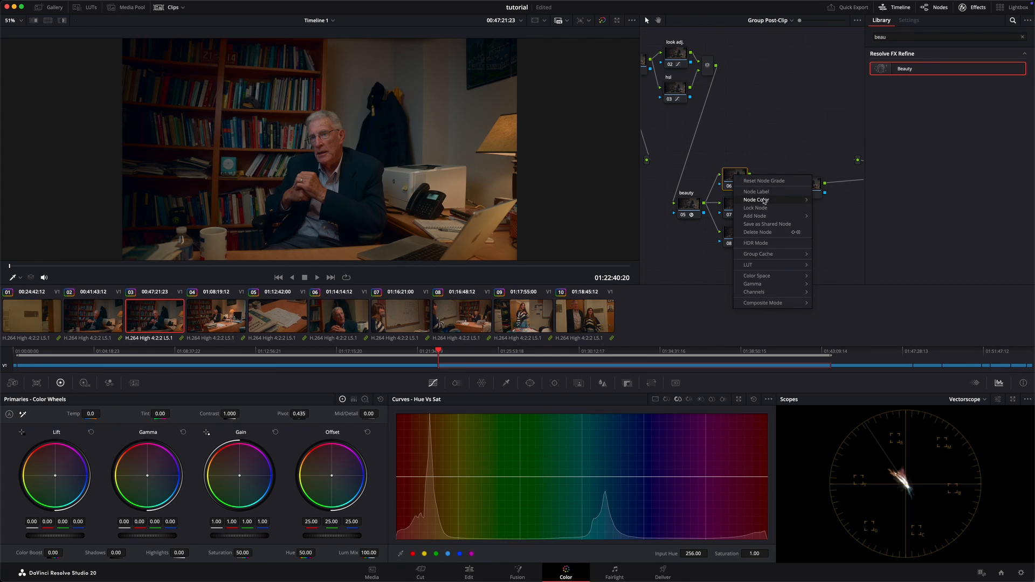
{"action": "key", "text": "Escape"}
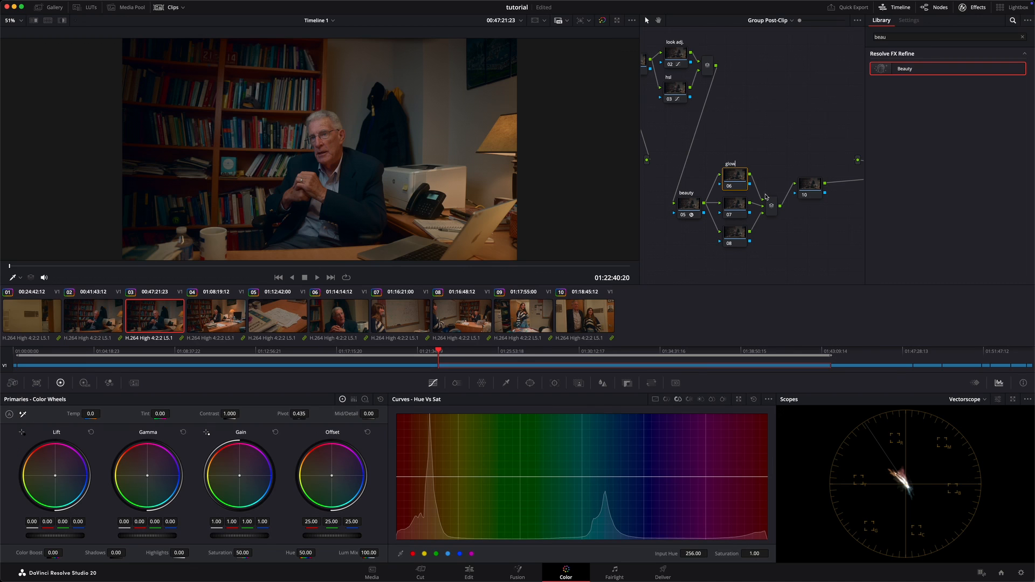
Step: Search the effects library for Glow and apply the effect to the glow node
{"action": "left_click", "coordinate": [943, 37]}
{"action": "type", "text": "glow"}
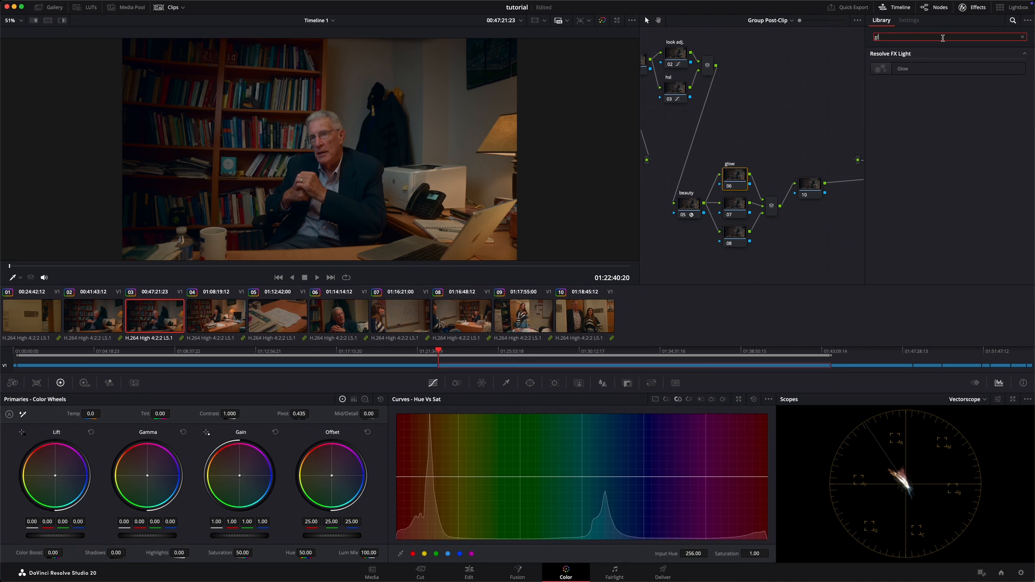
{"action": "left_click_drag", "start_coordinate": [942, 65], "coordinate": [735, 178]}
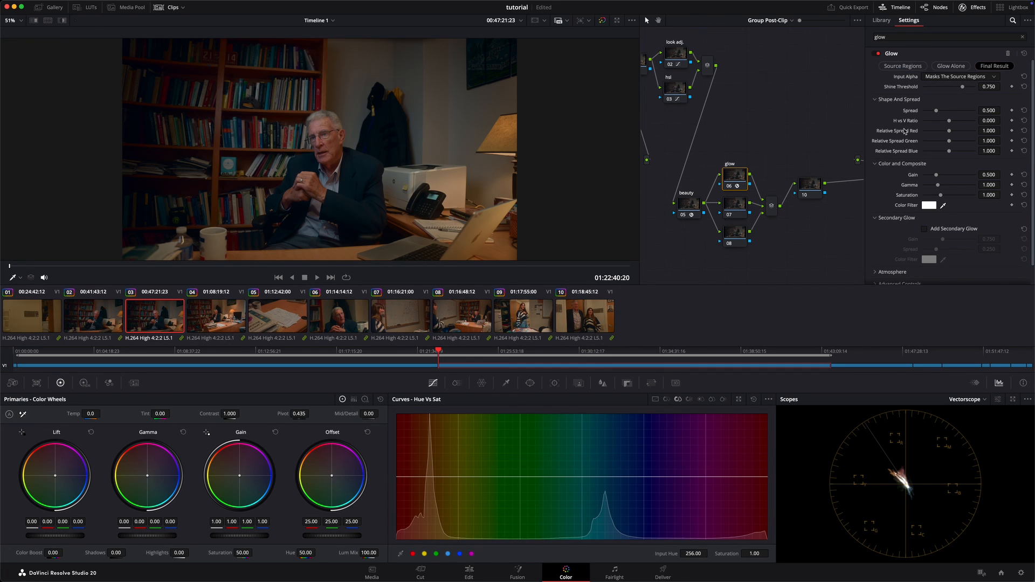
Step: In the Glow effect's advanced controls, set the composite type to Softlight
{"action": "scroll", "coordinate": [905, 132], "scroll_direction": "down", "scroll_amount": 1}
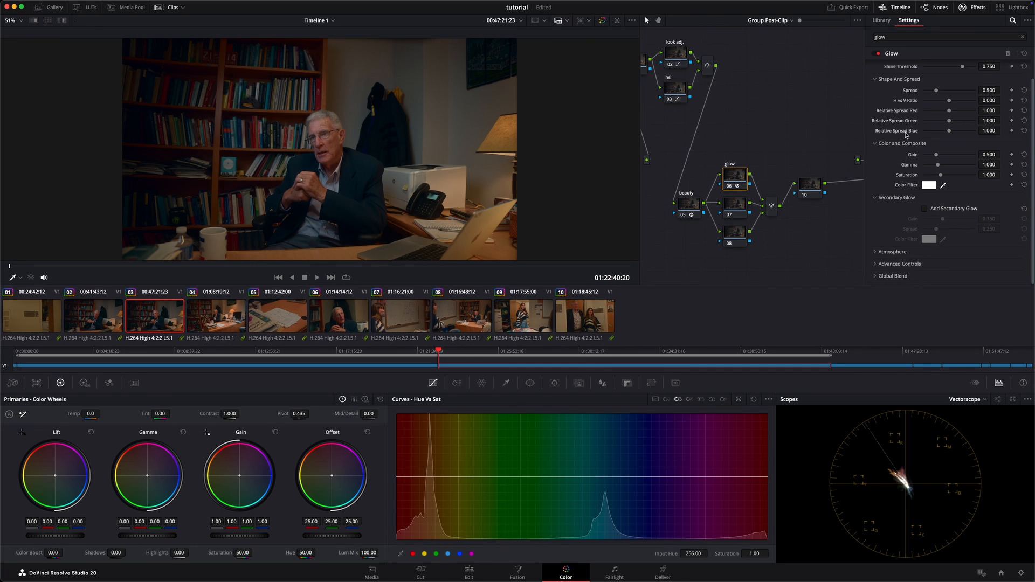
{"action": "left_click", "coordinate": [877, 264]}
{"action": "scroll", "coordinate": [901, 244], "scroll_direction": "down", "scroll_amount": 2}
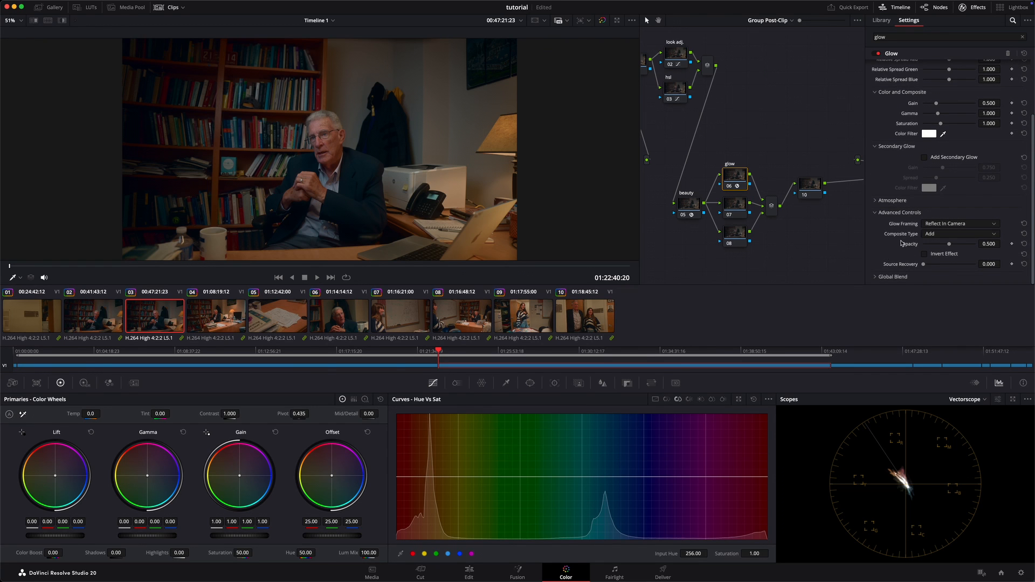
{"action": "left_click", "coordinate": [953, 235]}
{"action": "left_click", "coordinate": [938, 282]}
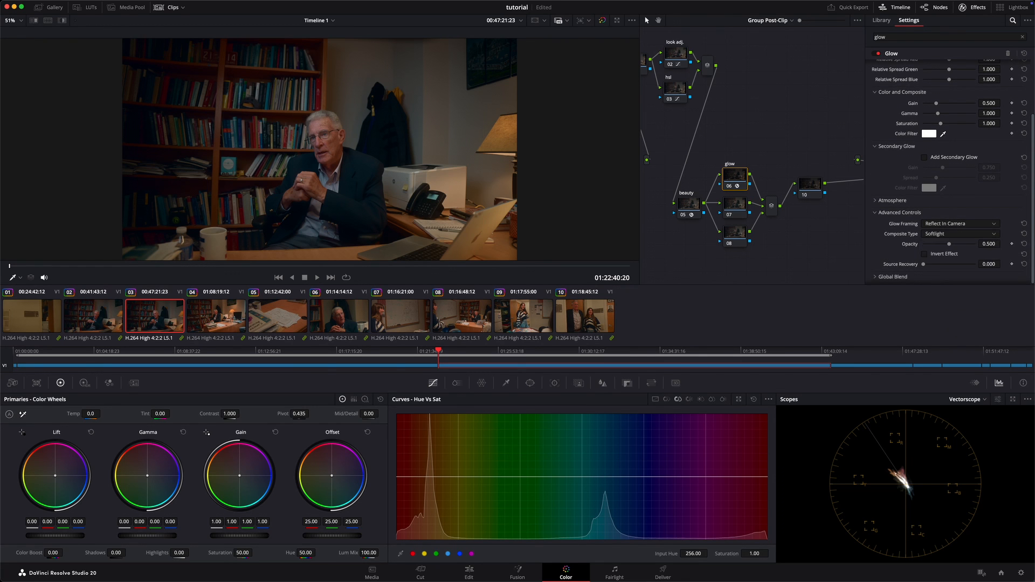
Step: Lower the Glow effect's Shine Threshold to 0.000 and raise its Spread to 1.426
{"action": "scroll", "coordinate": [879, 170], "scroll_direction": "up", "scroll_amount": 3}
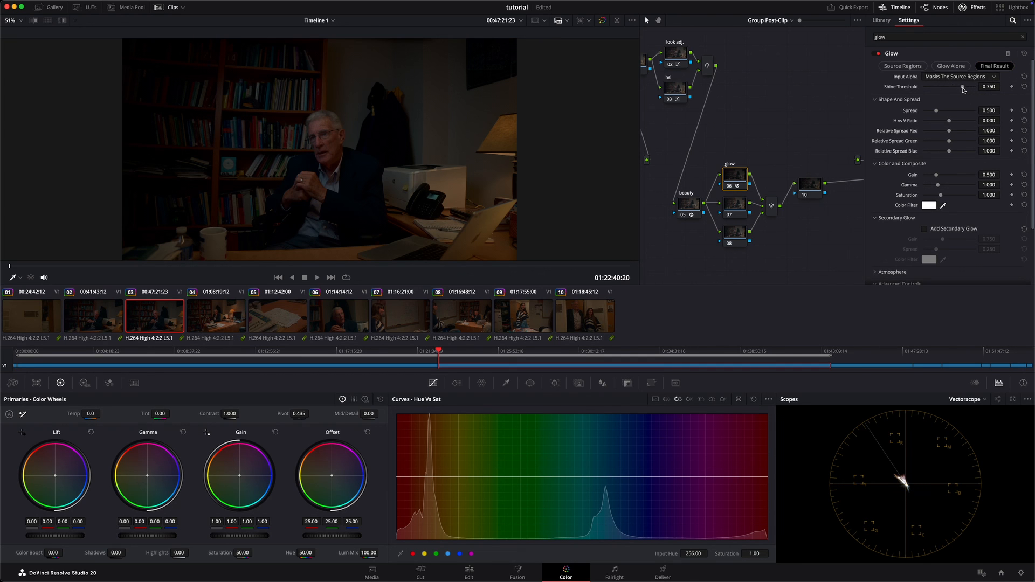
{"action": "left_click_drag", "start_coordinate": [964, 90], "coordinate": [927, 89]}
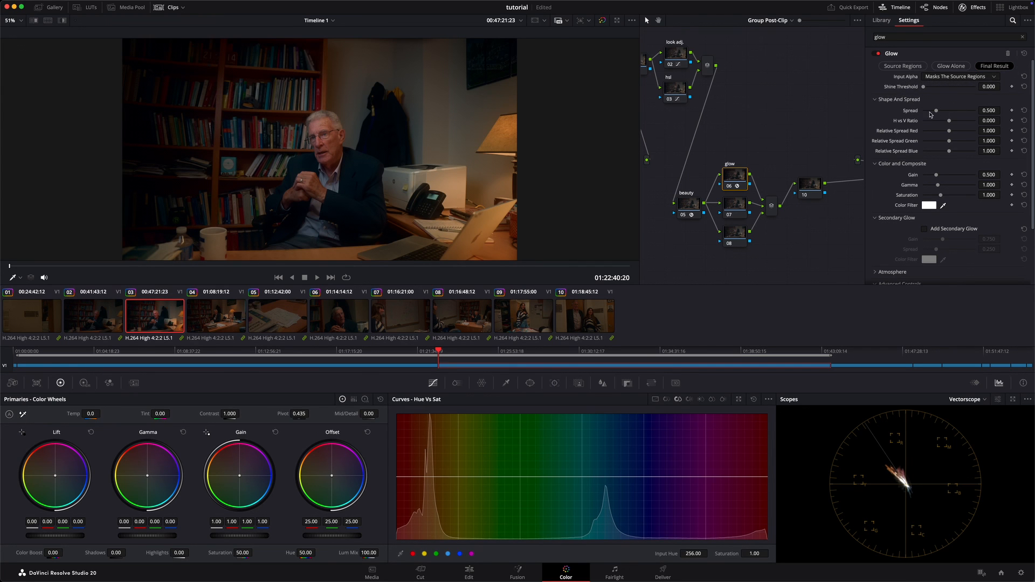
{"action": "left_click_drag", "start_coordinate": [936, 111], "coordinate": [961, 114]}
Step: Reduce the Glow effect's Saturation to 0.000 and its Global Blend to 0.543, and close the effects library
{"action": "scroll", "coordinate": [945, 165], "scroll_direction": "down", "scroll_amount": 2}
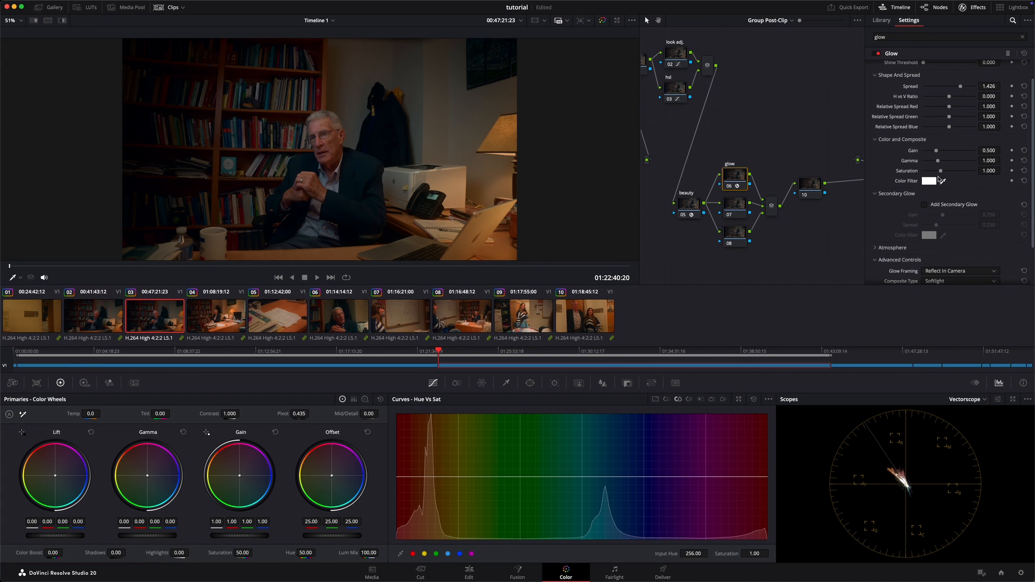
{"action": "left_click_drag", "start_coordinate": [942, 173], "coordinate": [917, 171]}
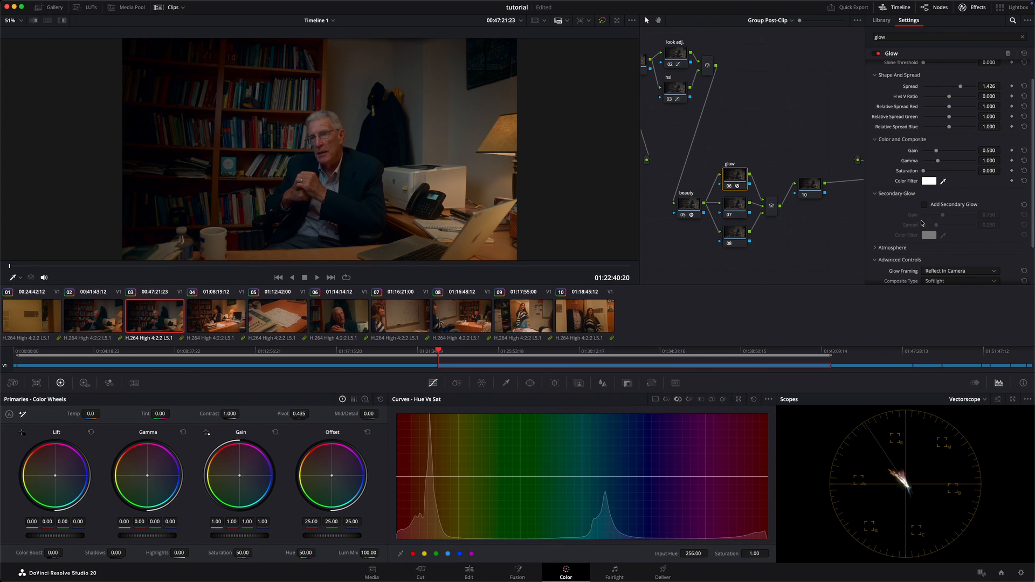
{"action": "scroll", "coordinate": [921, 223], "scroll_direction": "down", "scroll_amount": 3}
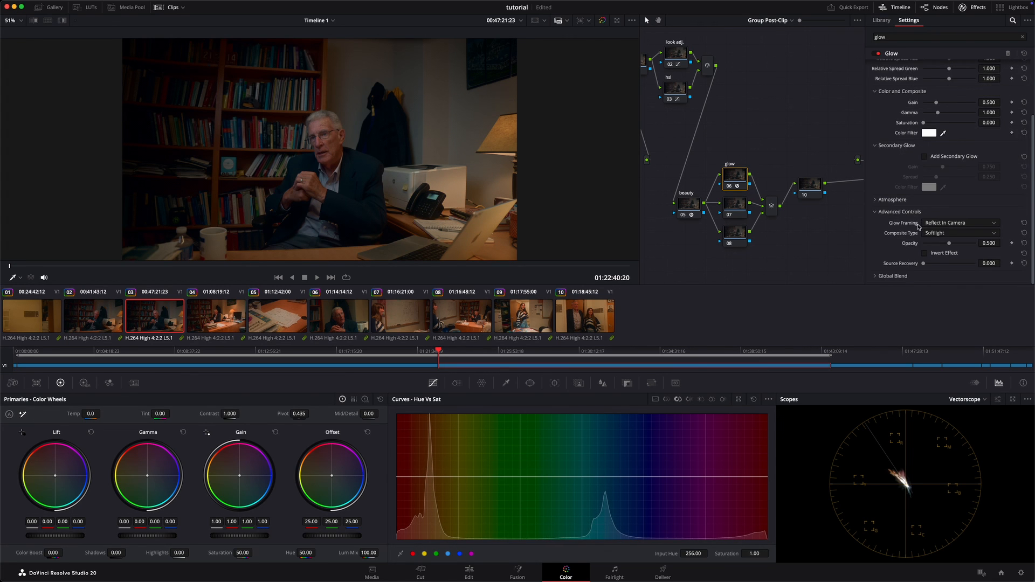
{"action": "left_click", "coordinate": [879, 276]}
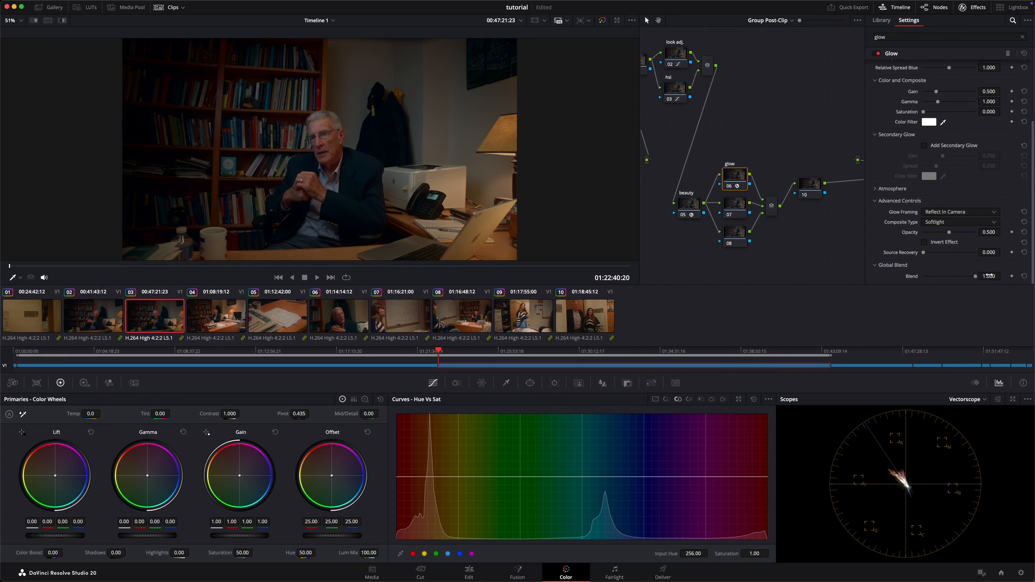
{"action": "left_click_drag", "start_coordinate": [973, 281], "coordinate": [952, 278]}
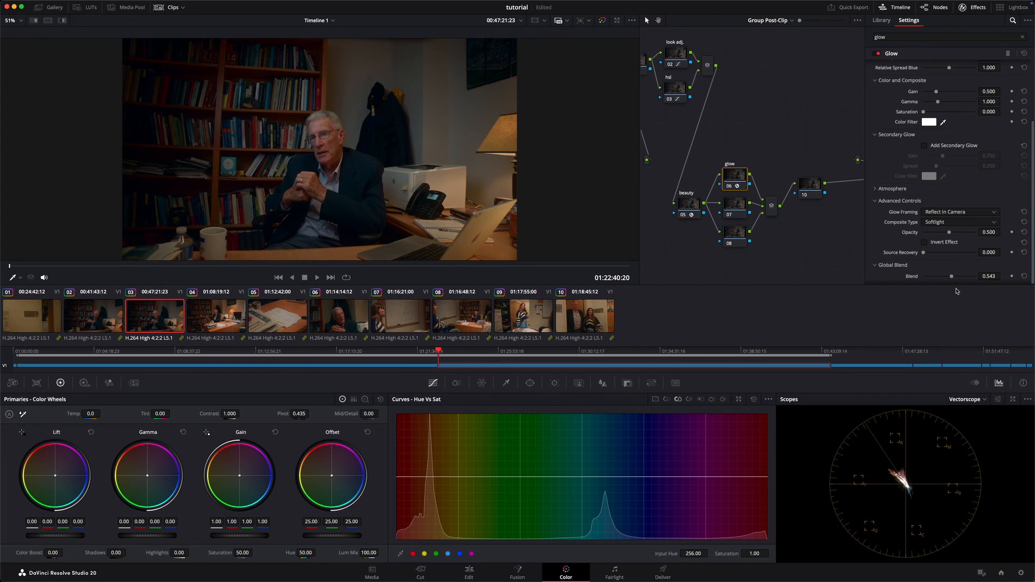
{"action": "left_click", "coordinate": [965, 9]}
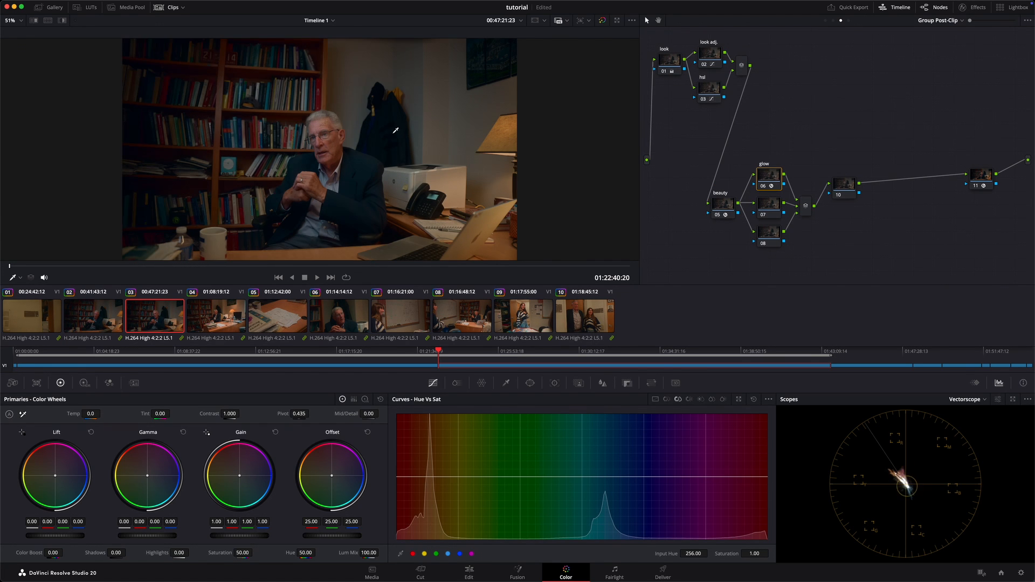
Step: Label node 07 "cont. pop"
{"action": "right_click", "coordinate": [777, 208]}
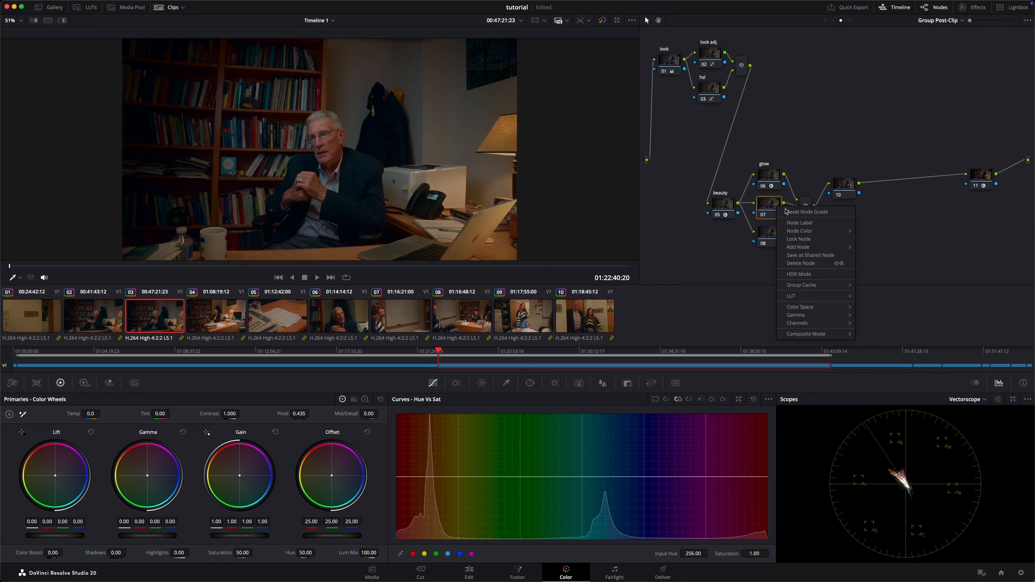
{"action": "left_click", "coordinate": [825, 226]}
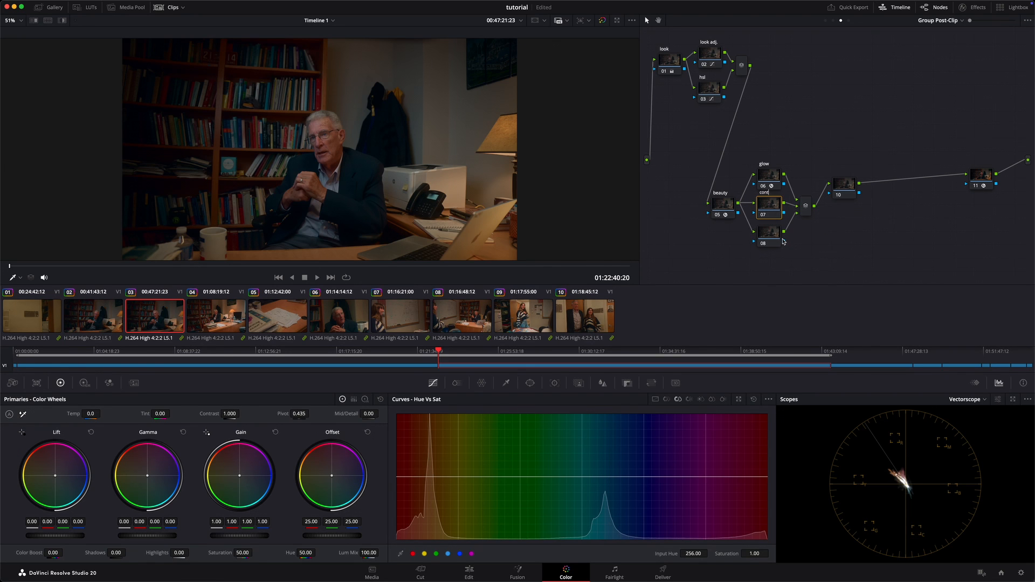
{"action": "type", "text": "cont. pop"}
{"action": "left_click", "coordinate": [820, 165]}
Step: Search the effects library for "cont" and apply Contrast Pop to the cont. pop node
{"action": "left_click", "coordinate": [961, 8]}
{"action": "left_click", "coordinate": [973, 36]}
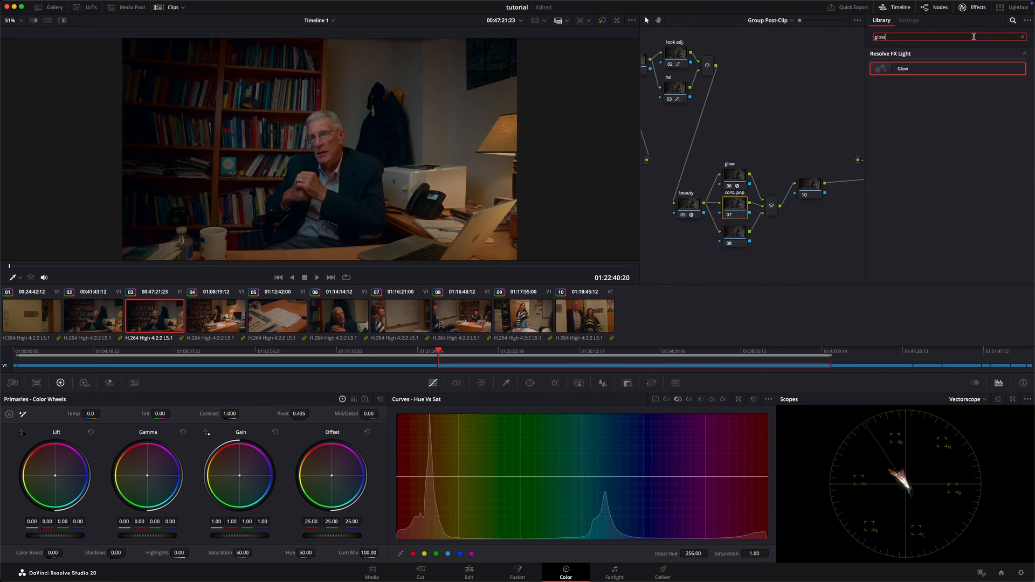
{"action": "key", "text": "BackSpace"}
{"action": "key", "text": "BackSpace"}
{"action": "key", "text": "BackSpace"}
{"action": "key", "text": "BackSpace"}
{"action": "type", "text": "cont"}
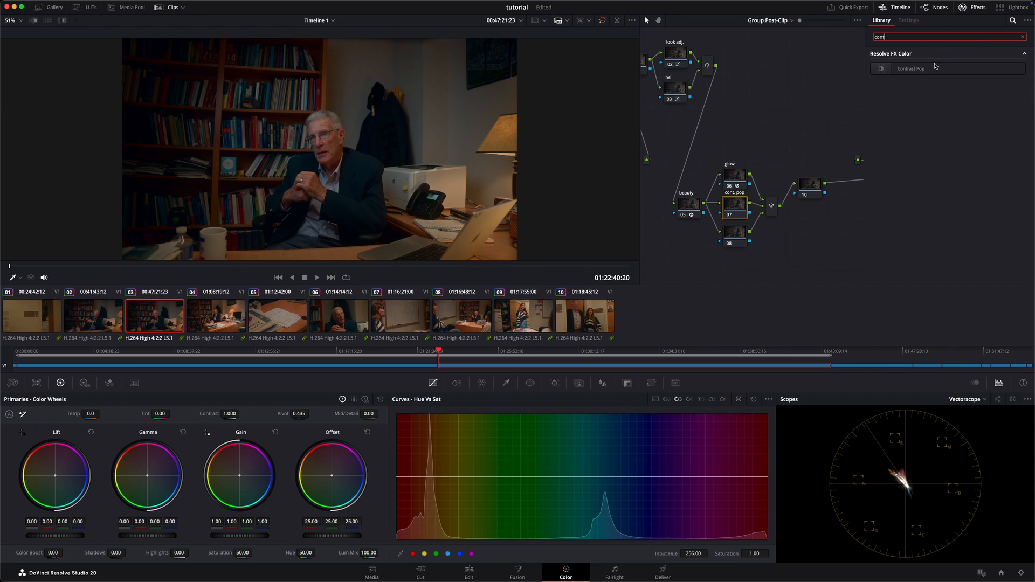
{"action": "left_click_drag", "start_coordinate": [936, 66], "coordinate": [735, 207]}
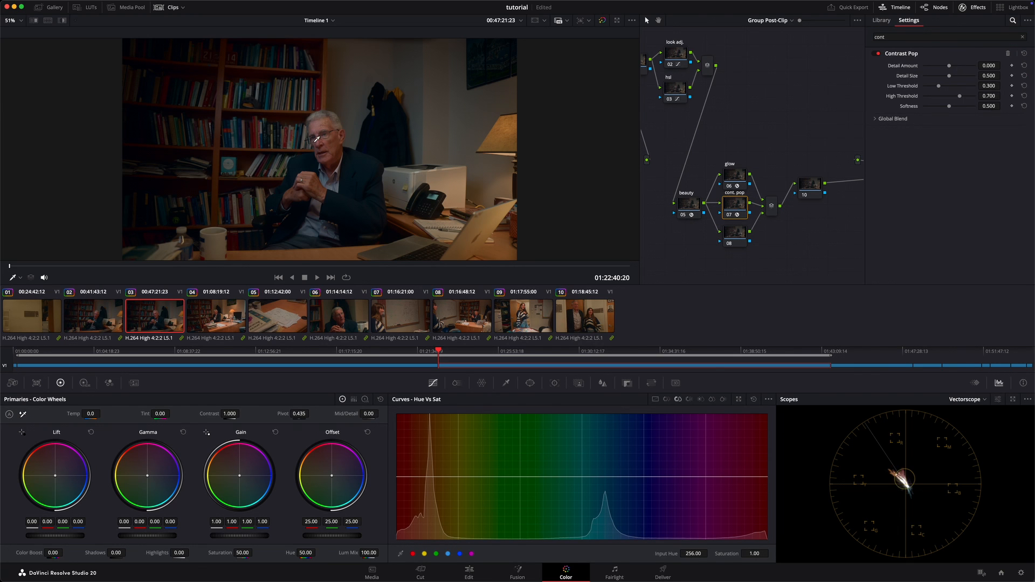
Step: Set the Contrast Pop effect's Detail Amount to 0.065
{"action": "scroll", "coordinate": [320, 140], "scroll_direction": "up", "scroll_amount": 4}
{"action": "scroll", "coordinate": [340, 169], "scroll_direction": "down", "scroll_amount": 2}
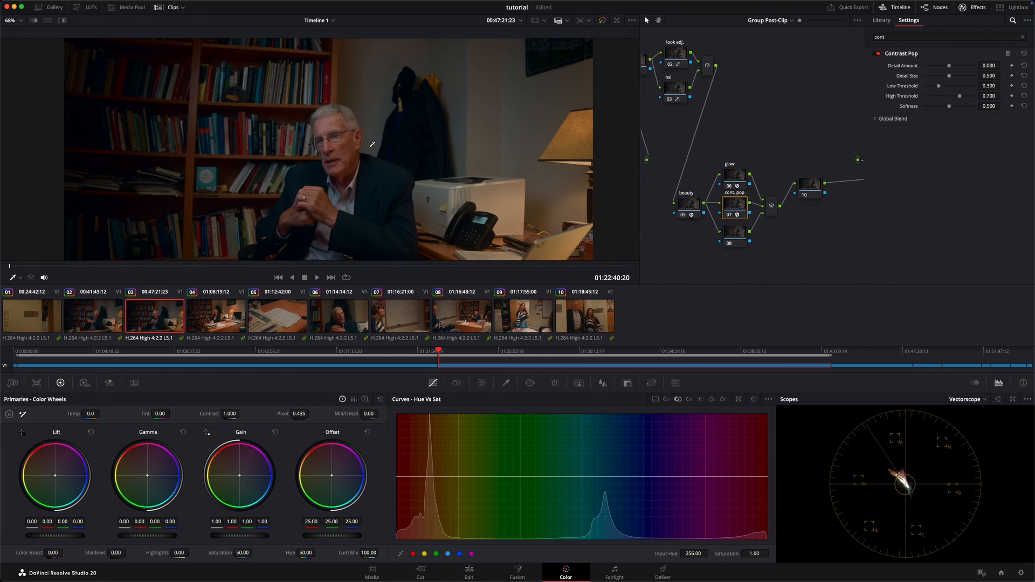
{"action": "scroll", "coordinate": [136, 42], "scroll_direction": "down", "scroll_amount": 1}
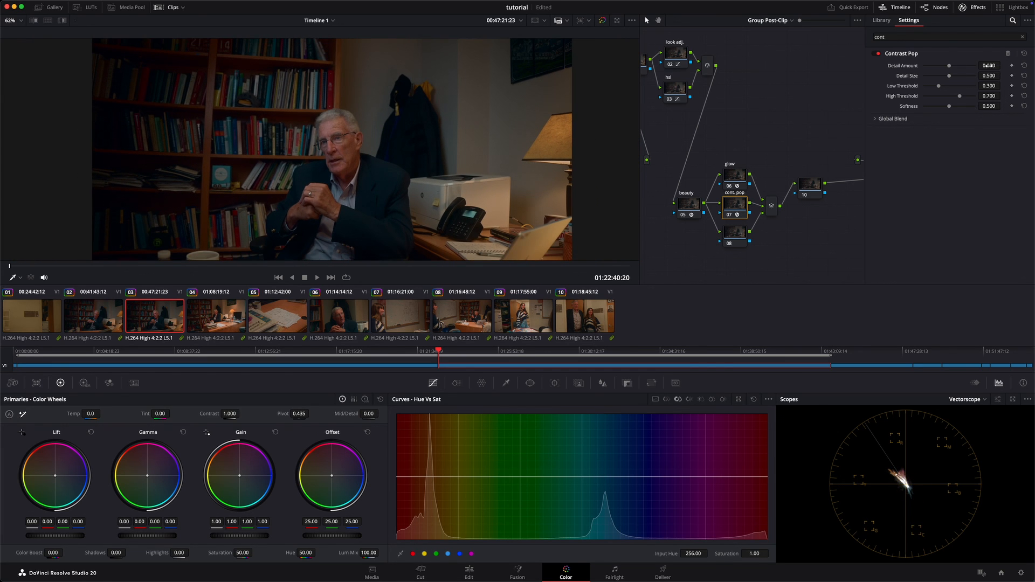
{"action": "left_click_drag", "start_coordinate": [1004, 66], "coordinate": [588, 312]}
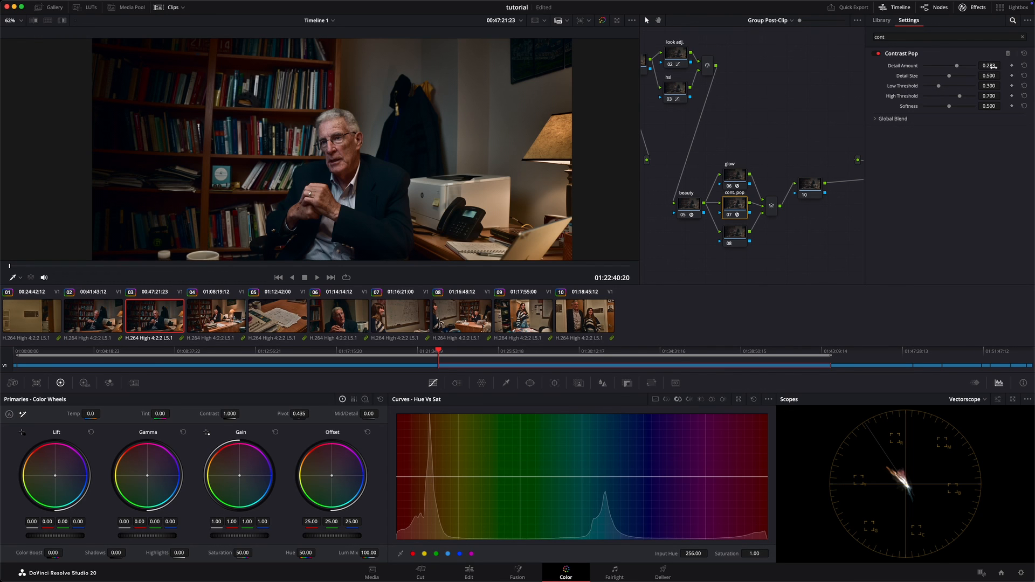
{"action": "left_click_drag", "start_coordinate": [993, 67], "coordinate": [906, 112]}
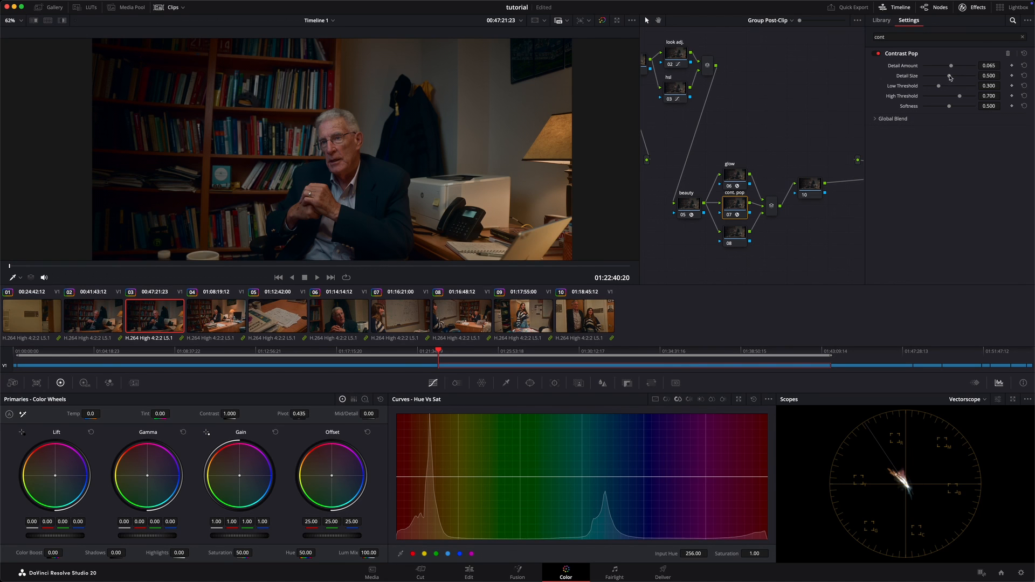
Step: Set Contrast Pop's Detail Size to 0.140, Low Threshold 0.116, High Threshold 0.946, and both Softness and Global Blend to 0.651, and close the effects library
{"action": "left_click_drag", "start_coordinate": [950, 77], "coordinate": [959, 131]}
{"action": "left_click", "coordinate": [884, 120]}
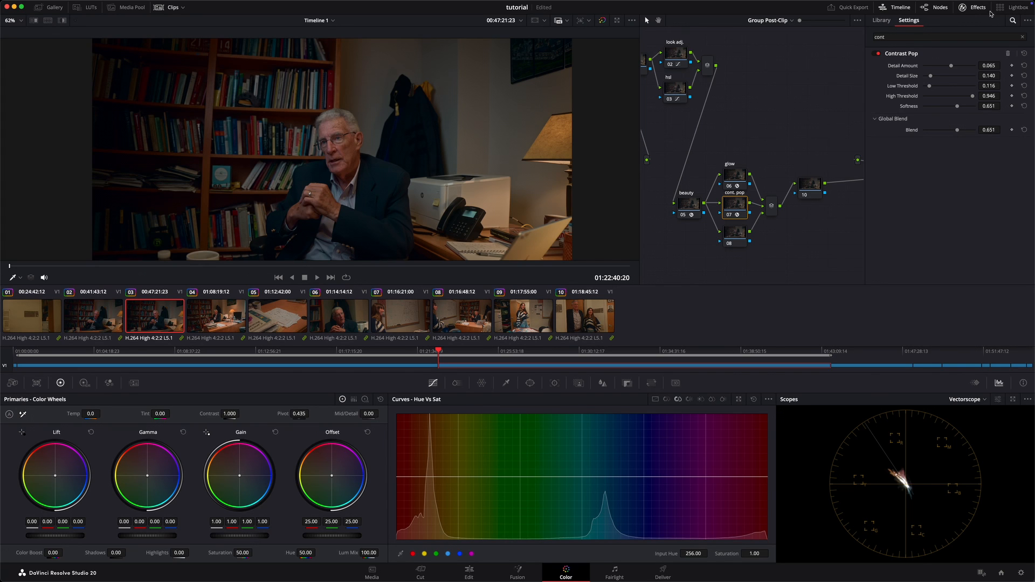
{"action": "left_click", "coordinate": [964, 7]}
Step: Search the effects library for "text" and apply Texture Pop to node 08
{"action": "right_click", "coordinate": [774, 240]}
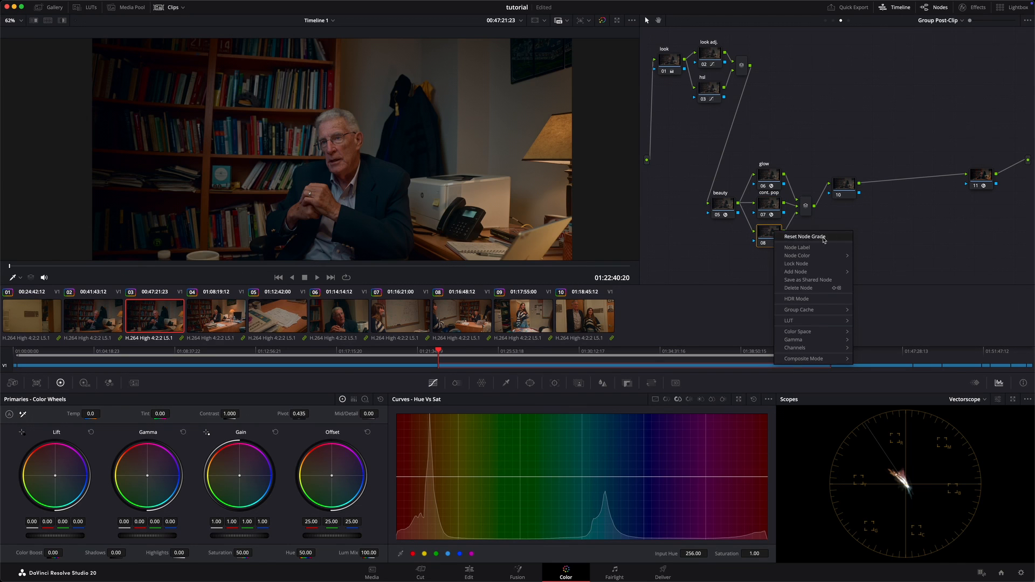
{"action": "key", "text": "Escape"}
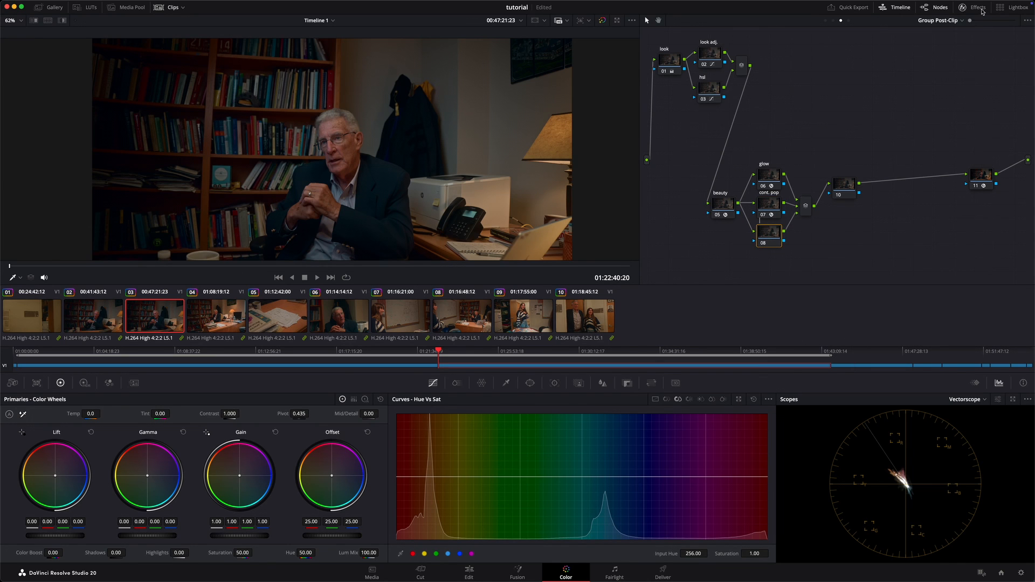
{"action": "left_click", "coordinate": [965, 7]}
{"action": "left_click", "coordinate": [962, 37]}
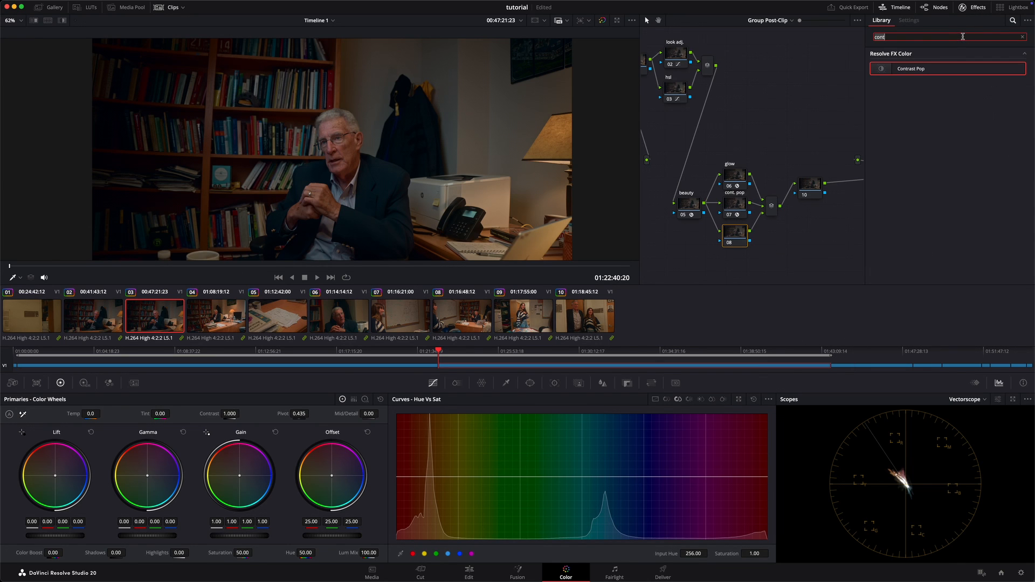
{"action": "key", "text": "BackSpace"}
{"action": "key", "text": "BackSpace"}
{"action": "key", "text": "BackSpace"}
{"action": "key", "text": "BackSpace"}
{"action": "type", "text": "text"}
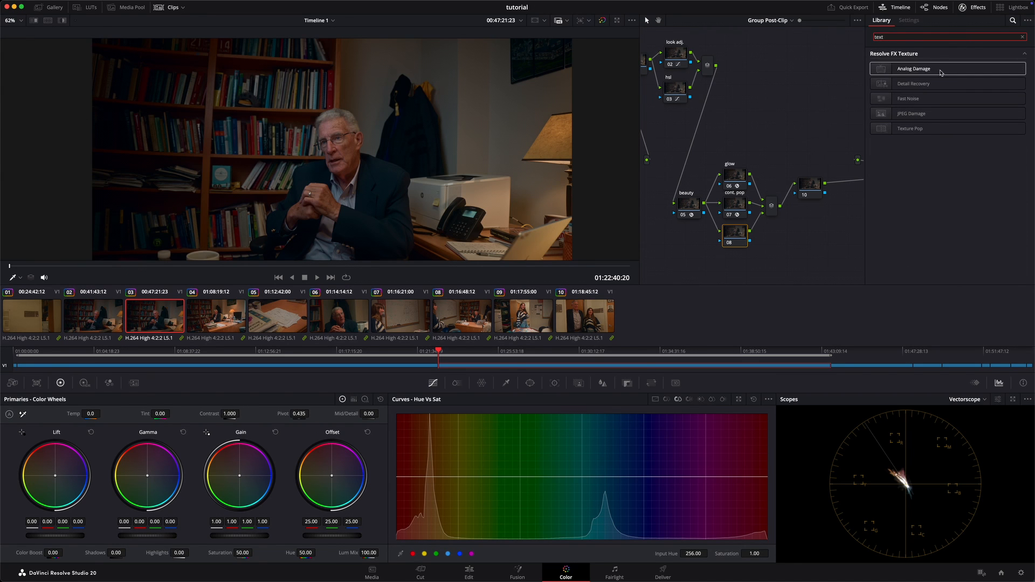
{"action": "left_click_drag", "start_coordinate": [931, 129], "coordinate": [736, 235]}
Step: Label node 08 "text. pop" and close the effects library
{"action": "right_click", "coordinate": [738, 237]}
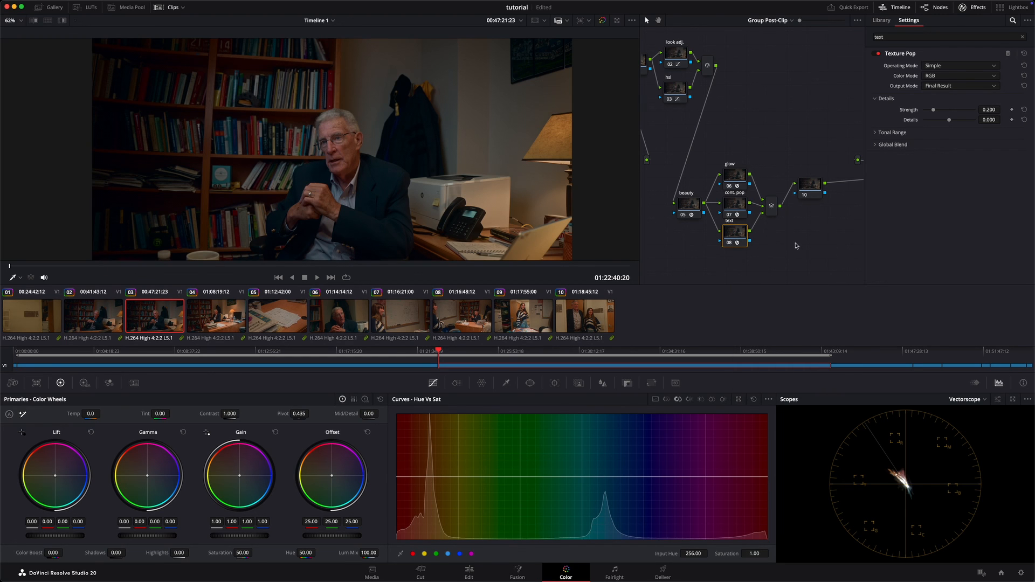
{"action": "type", "text": "op"}
{"action": "left_click", "coordinate": [968, 7]}
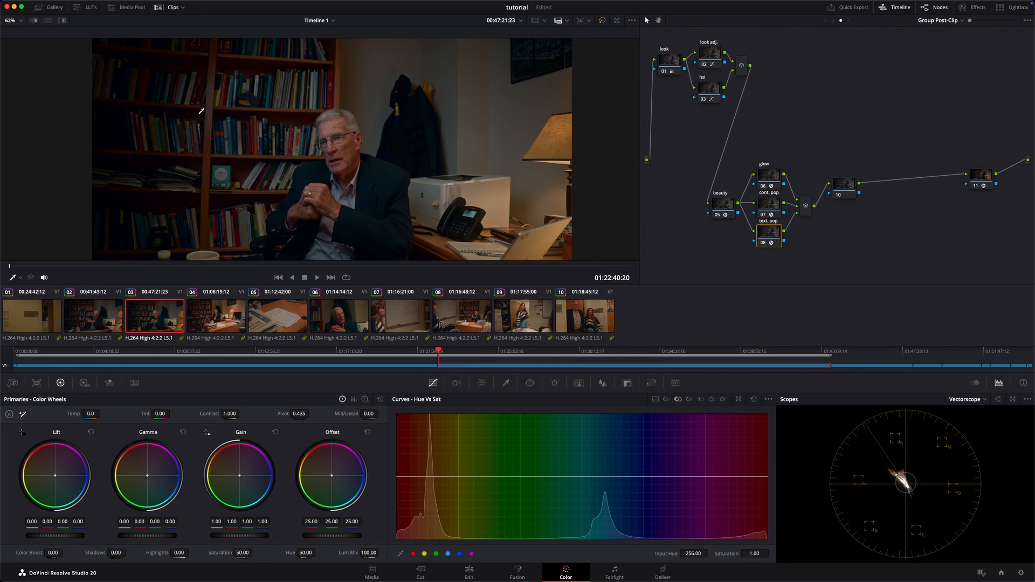
Step: Hide the clip thumbnails to enlarge the viewer, and move the text. pop node slightly farther below the cont. pop node
{"action": "left_click", "coordinate": [162, 7]}
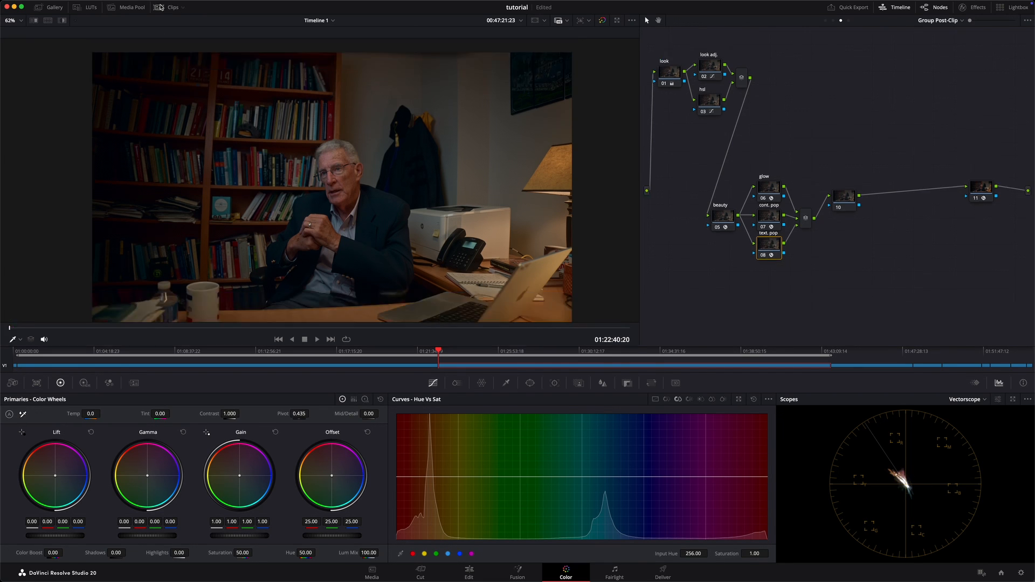
{"action": "scroll", "coordinate": [320, 146], "scroll_direction": "up", "scroll_amount": 5}
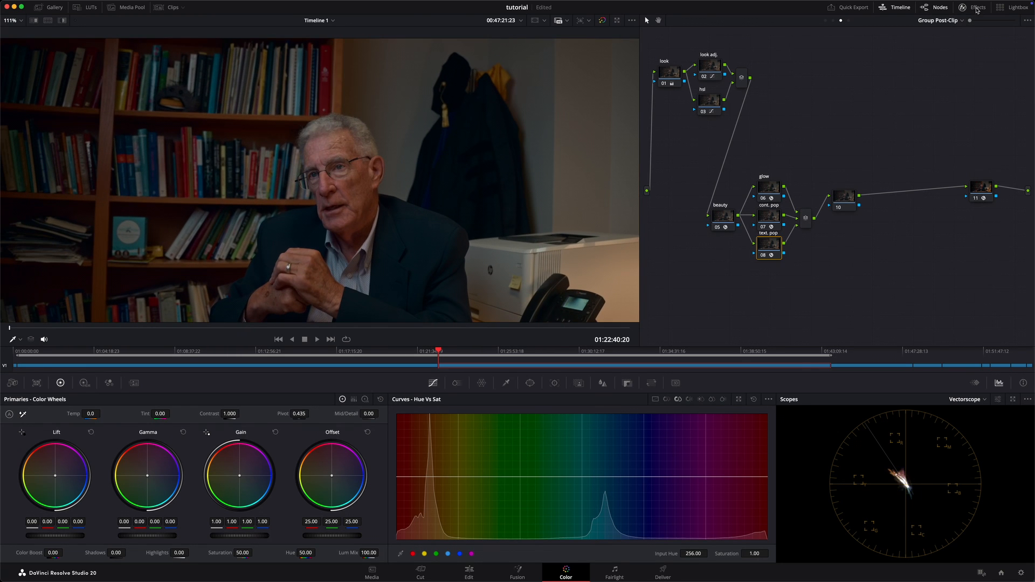
{"action": "left_click_drag", "start_coordinate": [773, 249], "coordinate": [766, 261]}
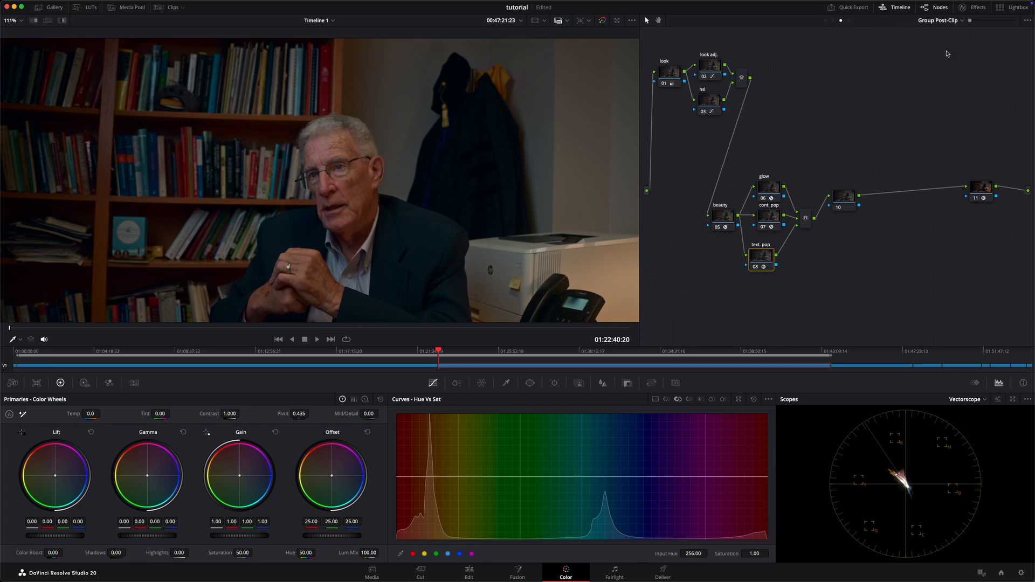
Step: Set the Texture Pop effect's Details to 0.121, Strength to 0.258 and Global Blend to 0.369
{"action": "left_click", "coordinate": [977, 8]}
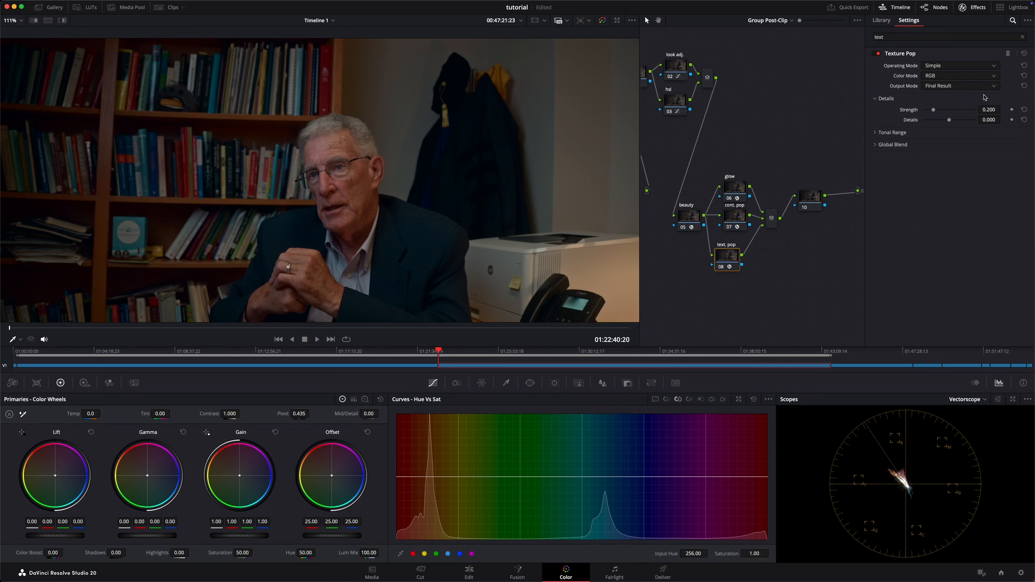
{"action": "mouse_move", "coordinate": [991, 121]}
{"action": "left_mouse_down"}
{"action": "mouse_move", "coordinate": [945, 128]}
{"action": "mouse_move", "coordinate": [1015, 130]}
{"action": "mouse_move", "coordinate": [988, 130]}
{"action": "mouse_move", "coordinate": [978, 172]}
{"action": "mouse_move", "coordinate": [958, 145]}
{"action": "mouse_move", "coordinate": [957, 162]}
{"action": "mouse_move", "coordinate": [917, 147]}
{"action": "mouse_move", "coordinate": [621, 136]}
{"action": "mouse_move", "coordinate": [777, 126]}
{"action": "mouse_move", "coordinate": [759, 129]}
{"action": "mouse_move", "coordinate": [1005, 137]}
{"action": "mouse_move", "coordinate": [992, 121]}
{"action": "mouse_move", "coordinate": [1005, 120]}
{"action": "left_mouse_up"}
{"action": "mouse_move", "coordinate": [533, 292]}
{"action": "left_mouse_down"}
{"action": "mouse_move", "coordinate": [545, 291]}
{"action": "mouse_move", "coordinate": [501, 291]}
{"action": "mouse_move", "coordinate": [517, 289]}
{"action": "left_mouse_up"}
{"action": "mouse_move", "coordinate": [1004, 111]}
{"action": "left_mouse_down"}
{"action": "mouse_move", "coordinate": [509, 290]}
{"action": "mouse_move", "coordinate": [991, 111]}
{"action": "left_mouse_up"}
{"action": "left_click", "coordinate": [884, 145]}
{"action": "left_click_drag", "start_coordinate": [988, 155], "coordinate": [736, 158]}
Step: Compare the image with the text. pop node disabled and enabled, and close the effects library
{"action": "key", "text": "super+d"}
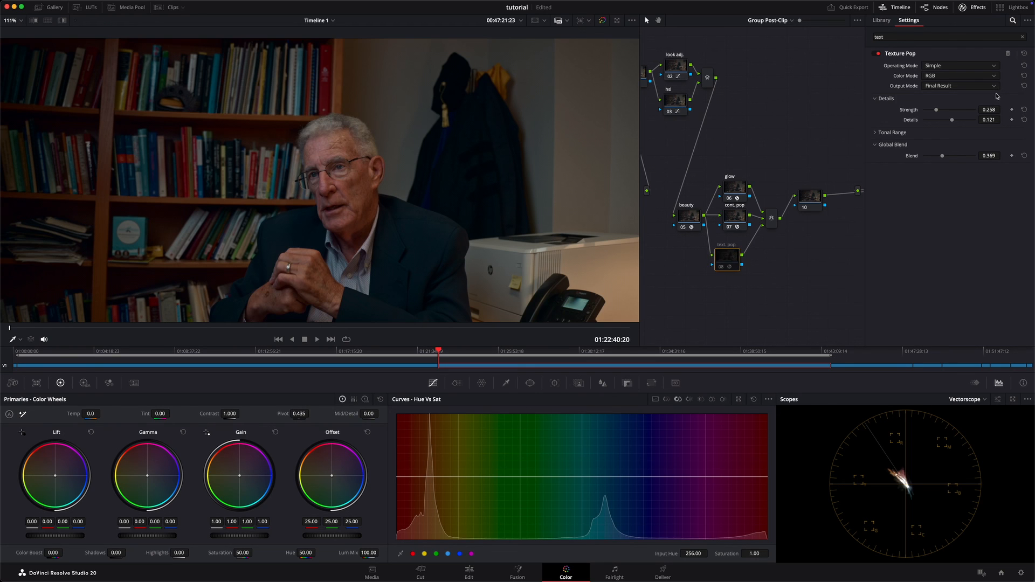
{"action": "key", "text": "super+d"}
{"action": "left_click", "coordinate": [971, 7]}
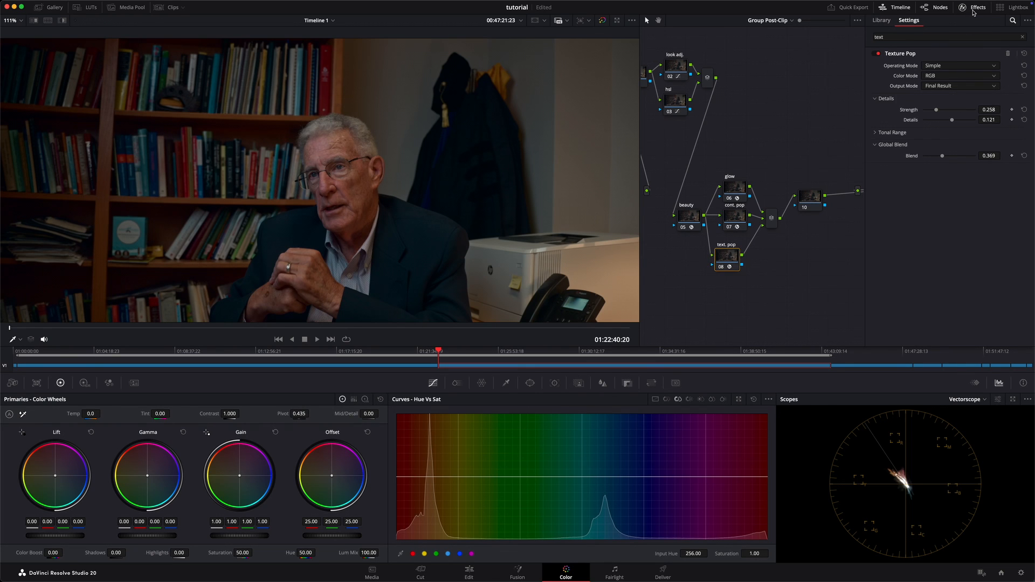
Step: Move node 10 closer to the mixer after the effect nodes and label it "sharpen"
{"action": "left_click_drag", "start_coordinate": [844, 196], "coordinate": [836, 206]}
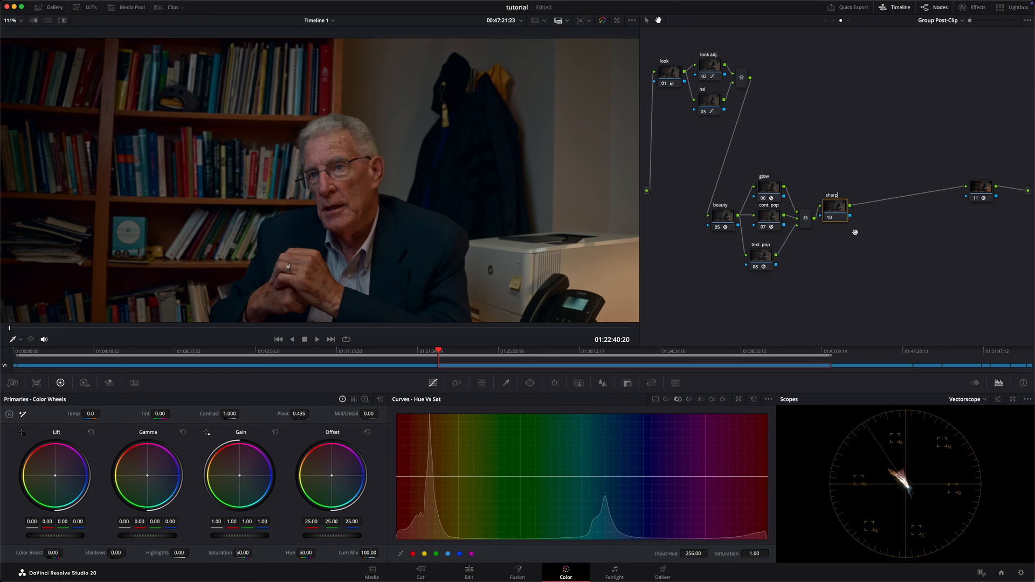
{"action": "left_click", "coordinate": [871, 170]}
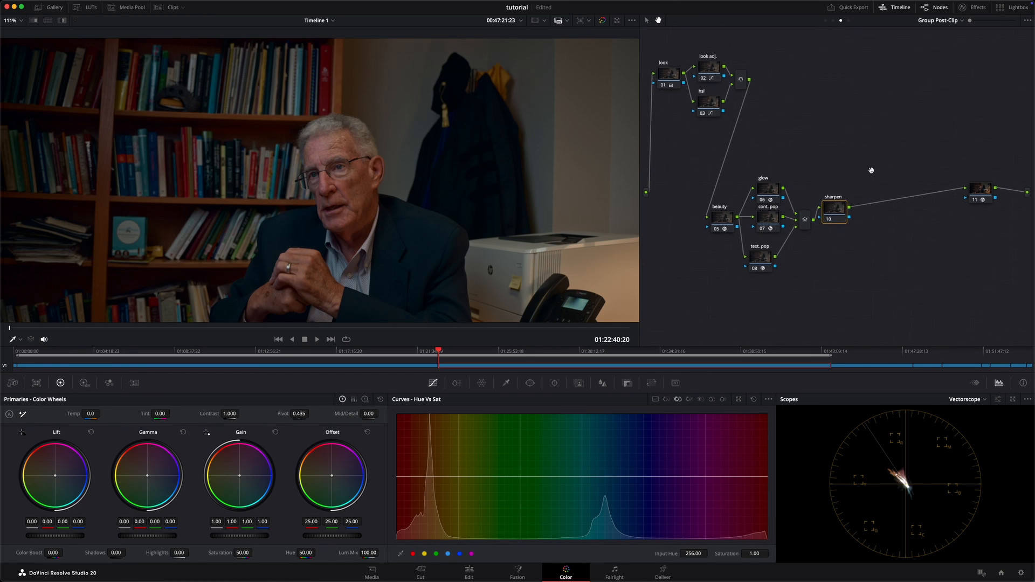
{"action": "left_click_drag", "start_coordinate": [835, 216], "coordinate": [835, 218]}
Step: Sharpen the image on the sharpen node by lowering the Sharpen Radius to 0.48 on all channels
{"action": "left_click", "coordinate": [603, 384]}
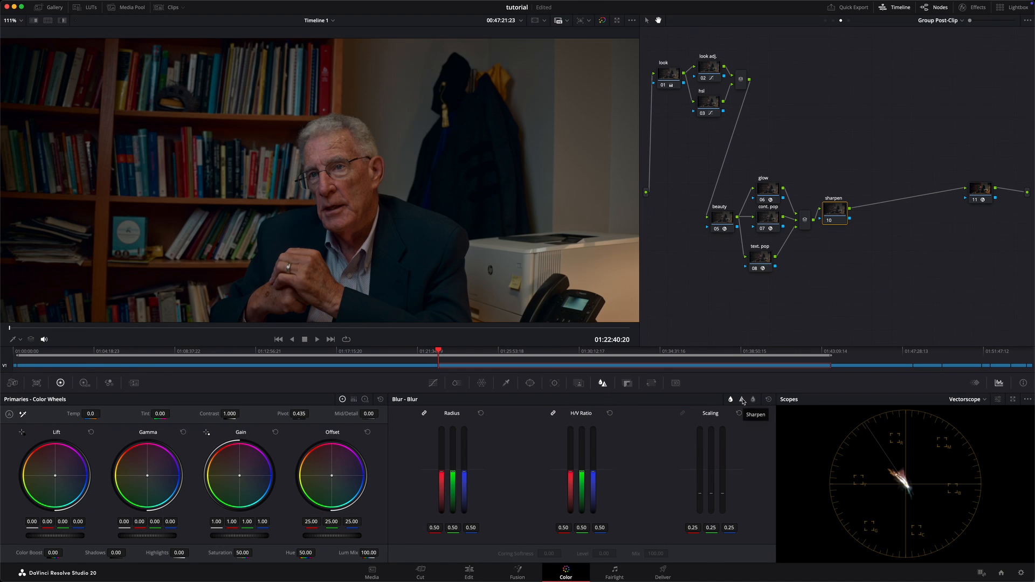
{"action": "left_click", "coordinate": [742, 400]}
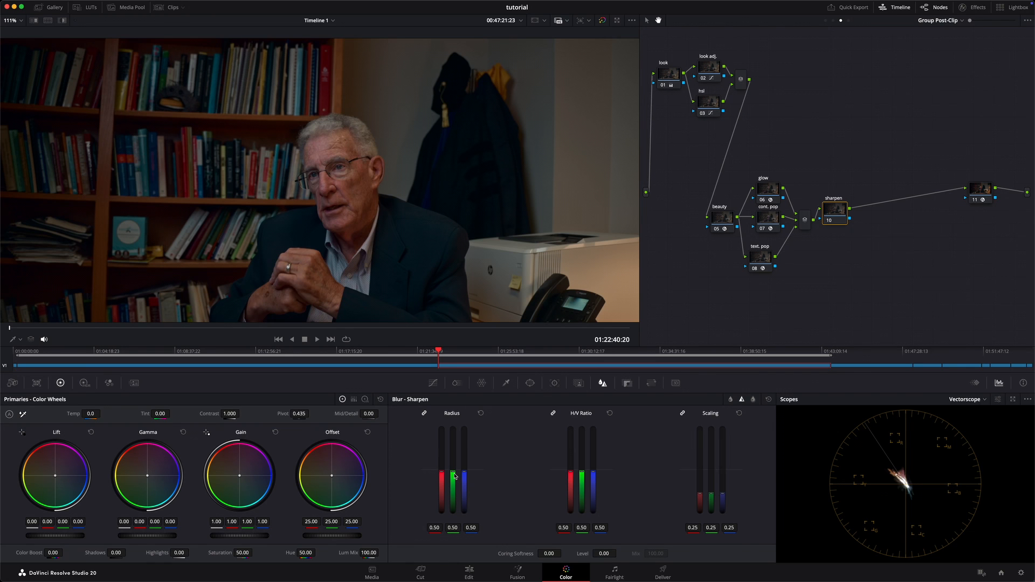
{"action": "mouse_move", "coordinate": [455, 475]}
{"action": "left_mouse_down"}
{"action": "mouse_move", "coordinate": [453, 498]}
{"action": "mouse_move", "coordinate": [454, 459]}
{"action": "mouse_move", "coordinate": [454, 488]}
{"action": "mouse_move", "coordinate": [464, 474]}
{"action": "left_mouse_up"}
{"action": "scroll", "coordinate": [419, 253], "scroll_direction": "up", "scroll_amount": 5}
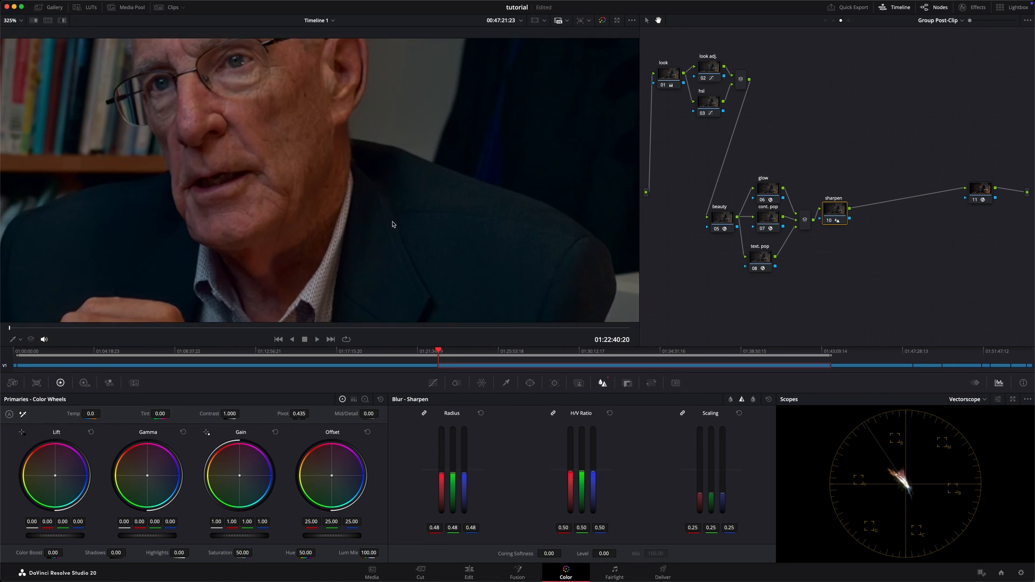
{"action": "key", "text": "shift+z"}
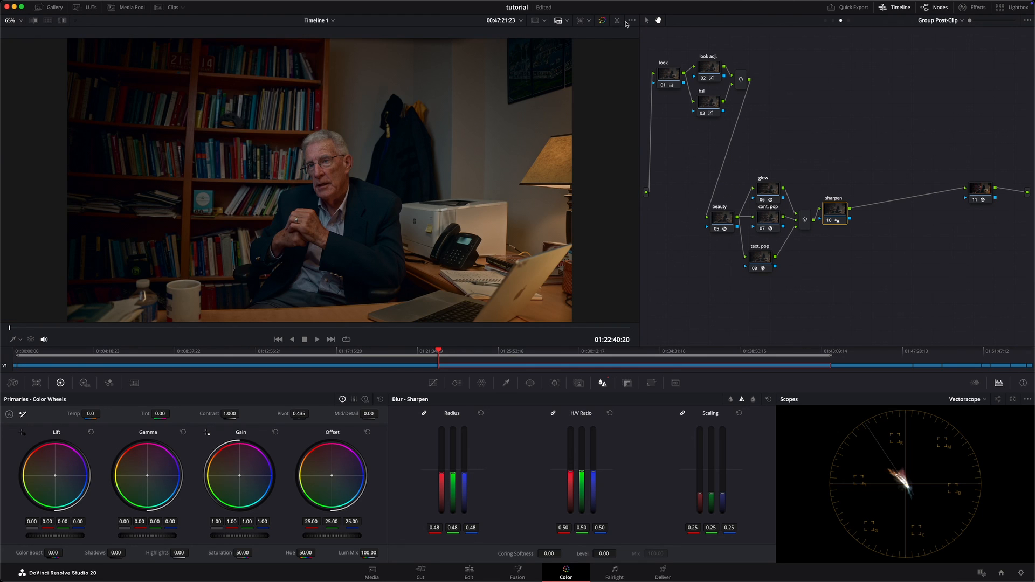
Step: Select all effect nodes from beauty through sharpen and compare the man's face with them disabled and enabled
{"action": "left_click", "coordinate": [647, 21]}
{"action": "left_click_drag", "start_coordinate": [889, 157], "coordinate": [667, 323]}
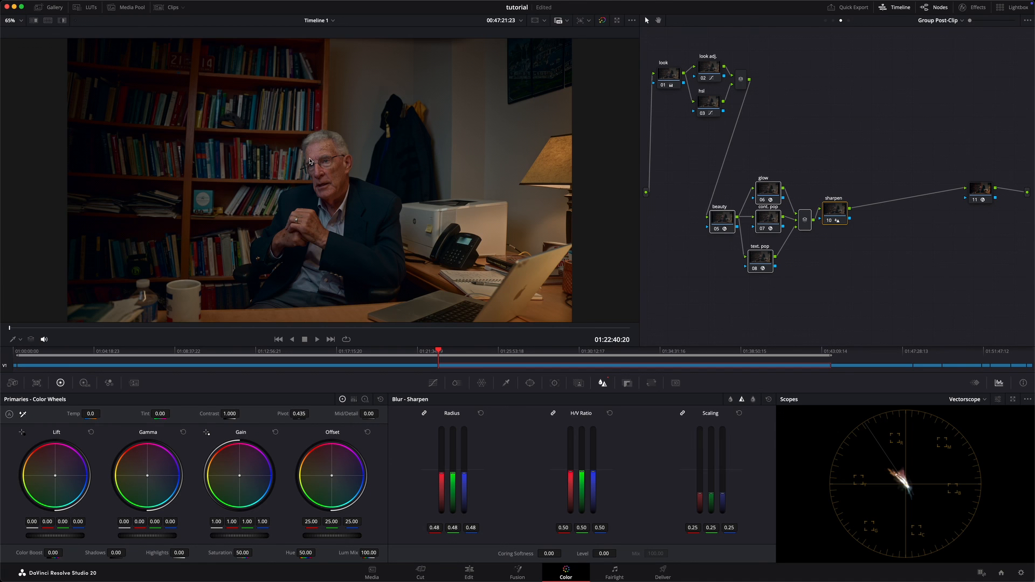
{"action": "scroll", "coordinate": [311, 160], "scroll_direction": "up", "scroll_amount": 4}
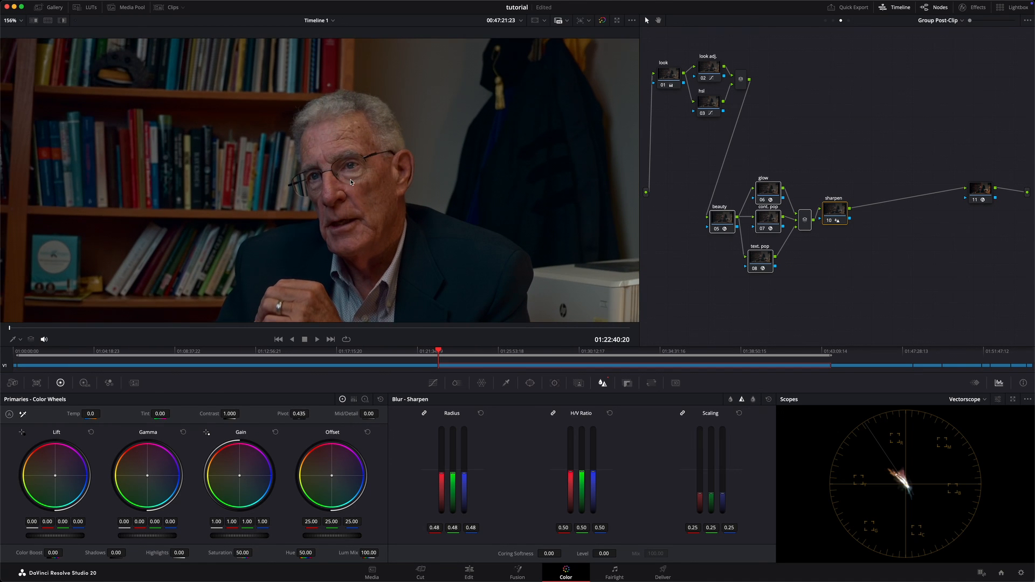
{"action": "scroll", "coordinate": [351, 182], "scroll_direction": "down", "scroll_amount": 3}
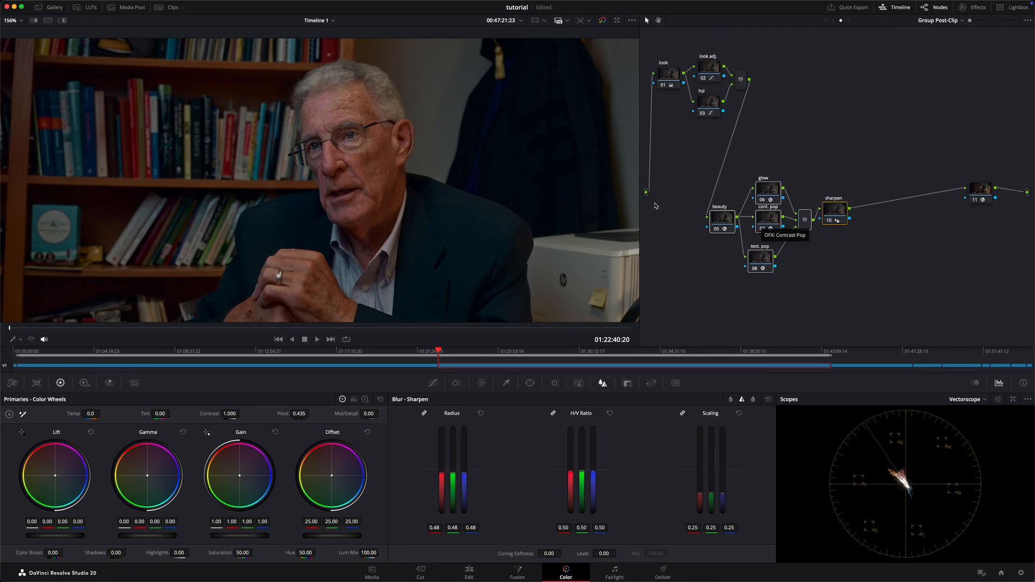
{"action": "key", "text": "super+d"}
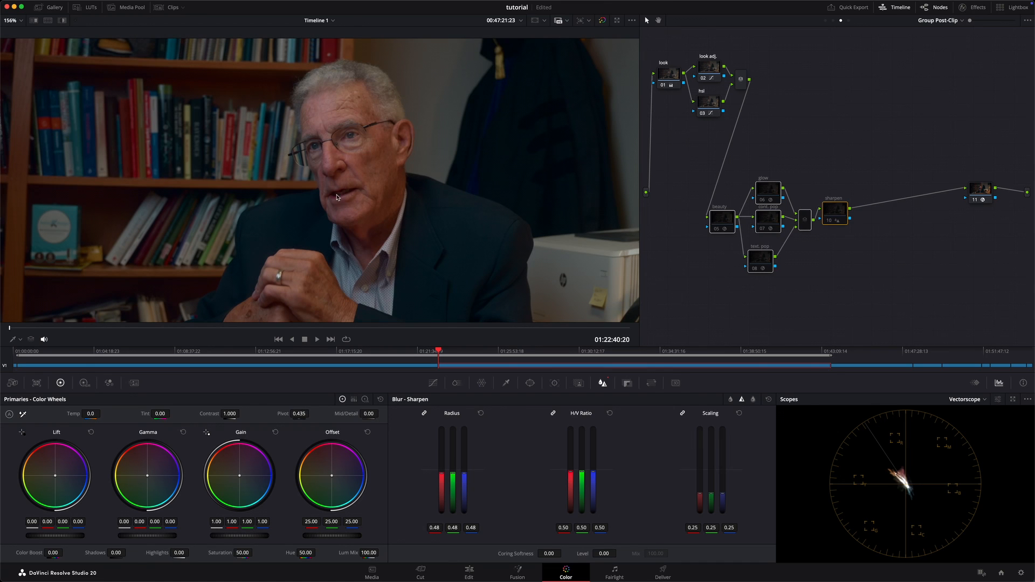
{"action": "key", "text": "super+d"}
{"action": "key", "text": "super+d"}
{"action": "key", "text": "super+d"}
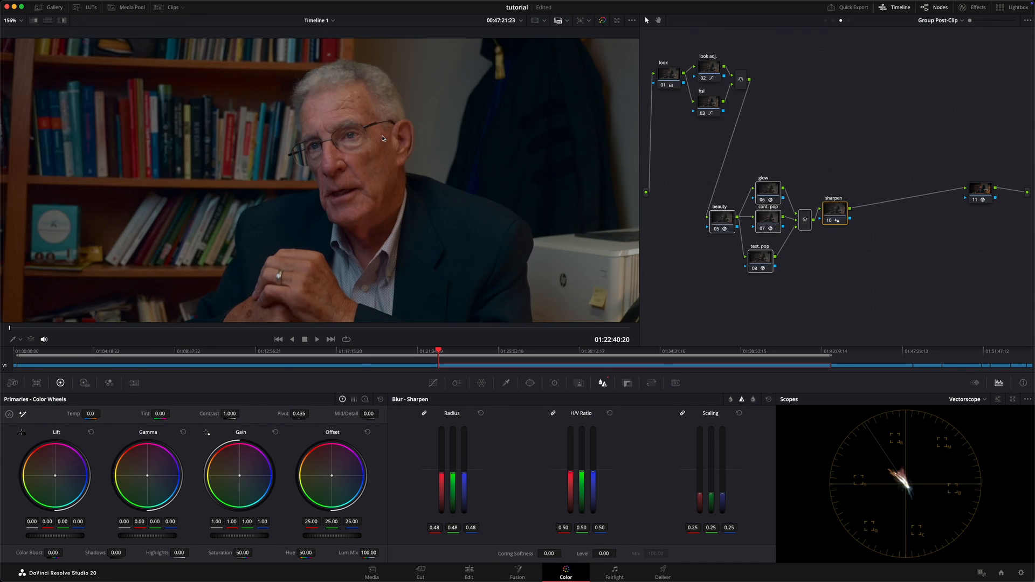
Step: Examine the combined effect nodes' impact on the facial detail up close and on the full frame, switching them off and on
{"action": "scroll", "coordinate": [378, 140], "scroll_direction": "up", "scroll_amount": 5}
{"action": "key", "text": "super+d"}
{"action": "key", "text": "super+d"}
{"action": "key", "text": "super+d"}
{"action": "key", "text": "super+d"}
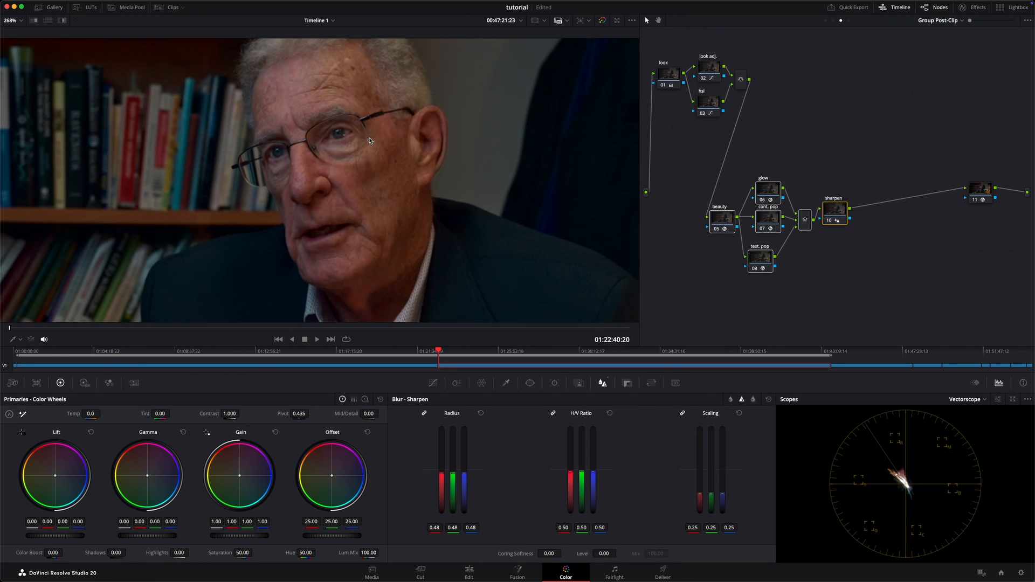
{"action": "key", "text": "super+d"}
{"action": "key", "text": "super+d"}
{"action": "key", "text": "super+d"}
{"action": "key", "text": "super+d"}
{"action": "key", "text": "shift+z"}
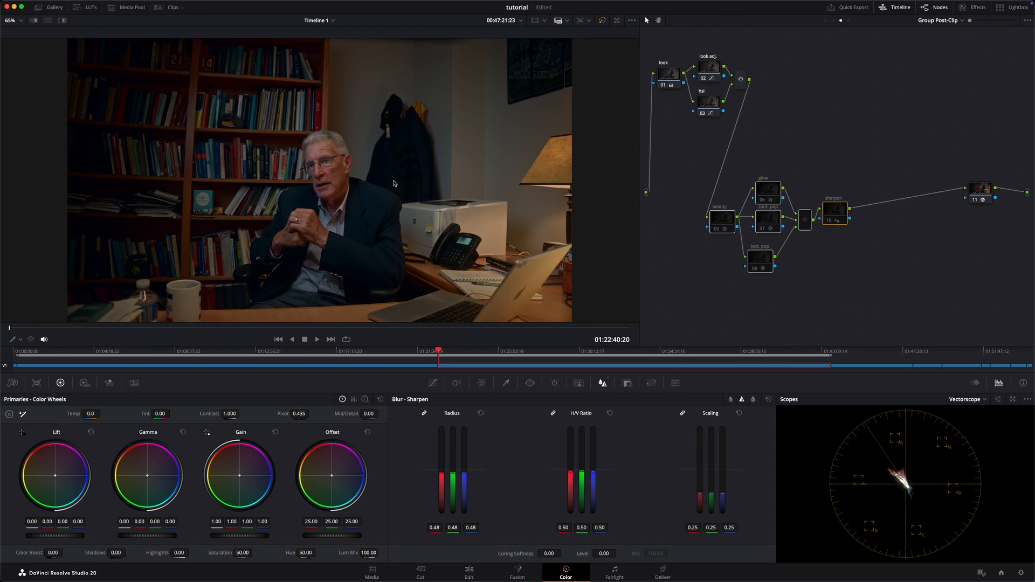
{"action": "scroll", "coordinate": [396, 181], "scroll_direction": "up", "scroll_amount": 6}
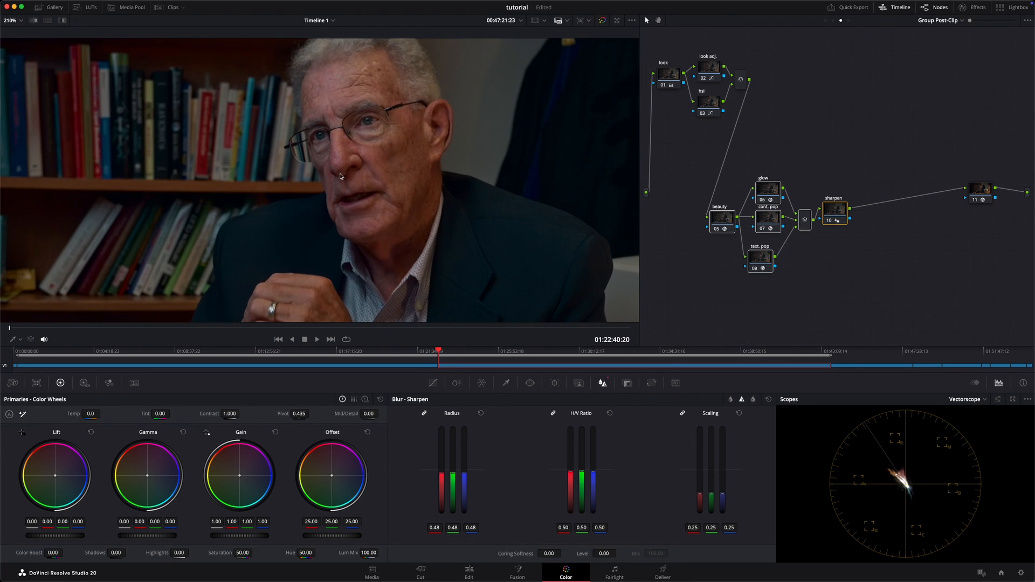
{"action": "scroll", "coordinate": [364, 178], "scroll_direction": "up", "scroll_amount": 1}
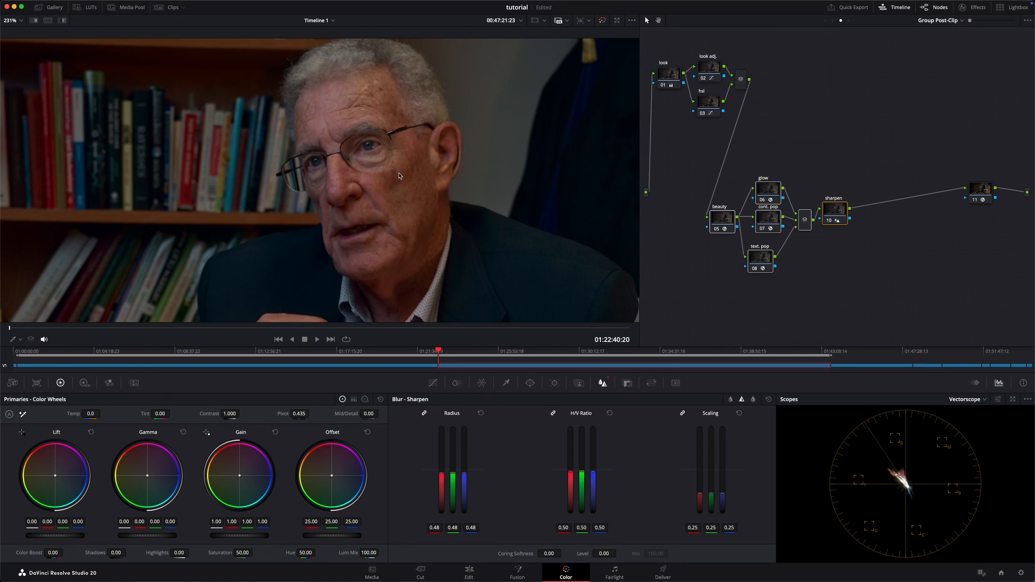
Step: Inspect the effect nodes' impact on the man's face up close and against the full frame
{"action": "scroll", "coordinate": [399, 176], "scroll_direction": "down", "scroll_amount": 7}
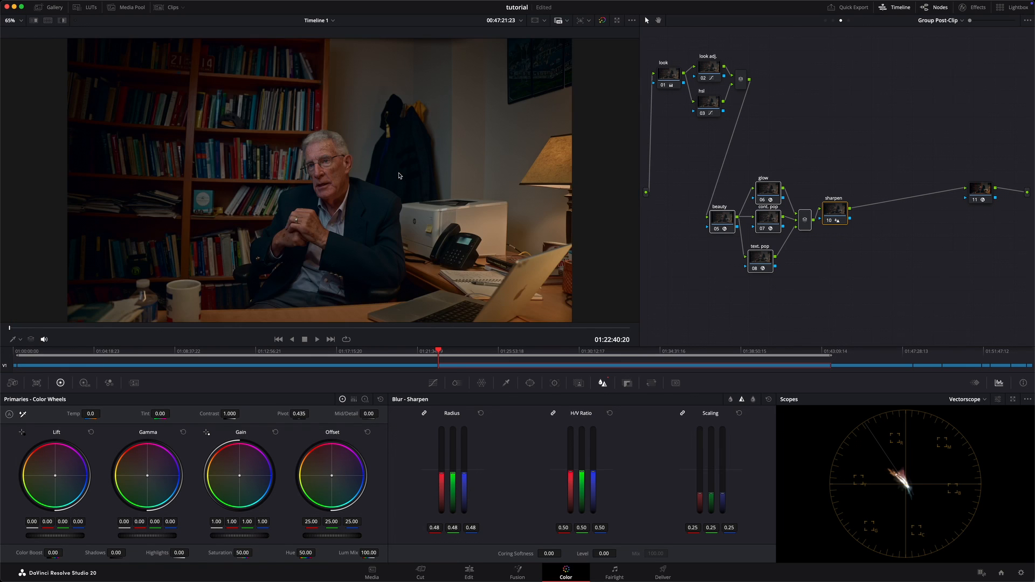
{"action": "scroll", "coordinate": [340, 146], "scroll_direction": "up", "scroll_amount": 7}
{"action": "scroll", "coordinate": [362, 158], "scroll_direction": "down", "scroll_amount": 2}
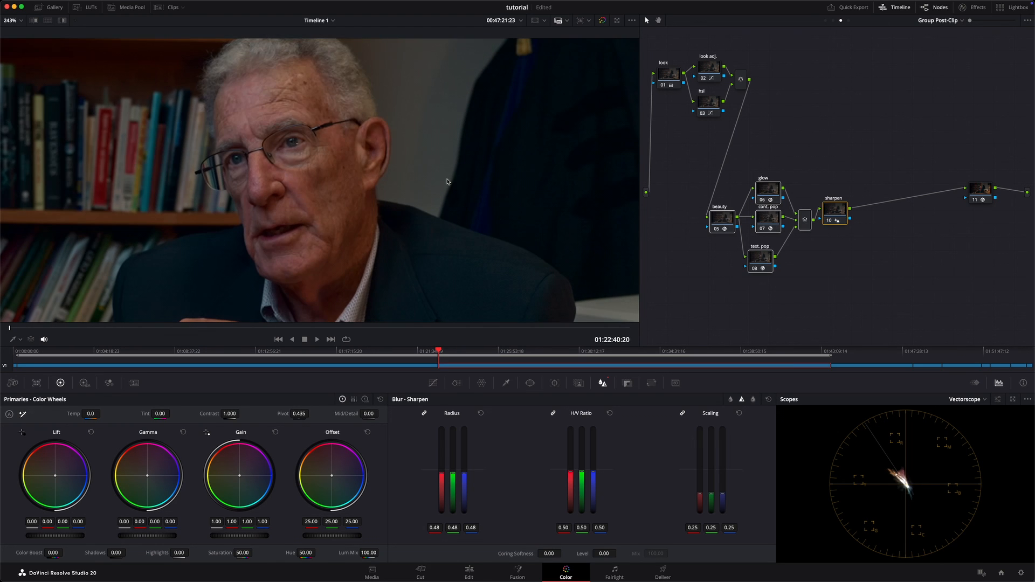
{"action": "key", "text": "shift+z"}
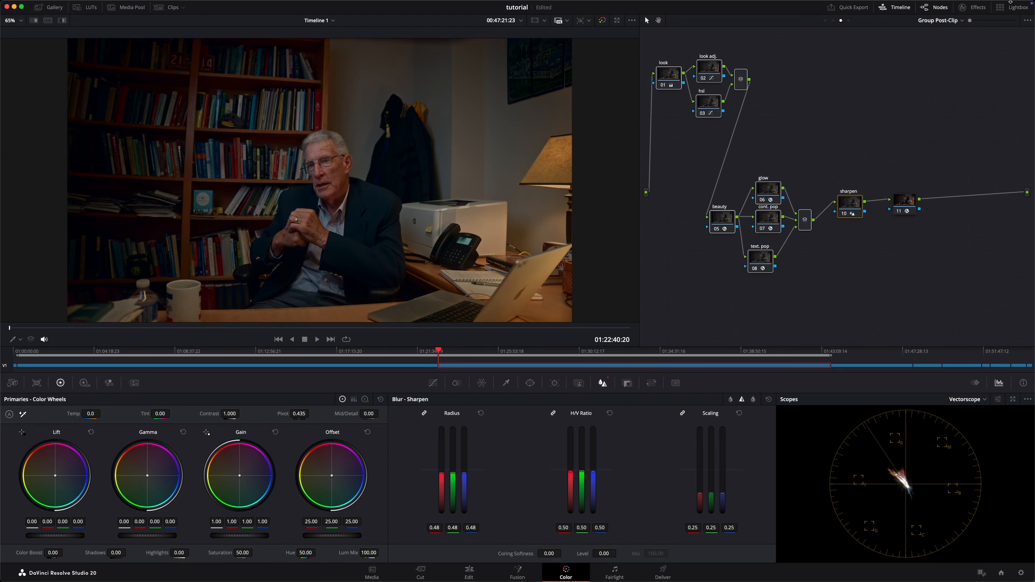
Step: Lower the Group Pre-Clip sat. node's Gain to 0.83 and warm the Group Post-Clip look node with gamma red 0.01 and blue -0.02
{"action": "left_click", "coordinate": [826, 21]}
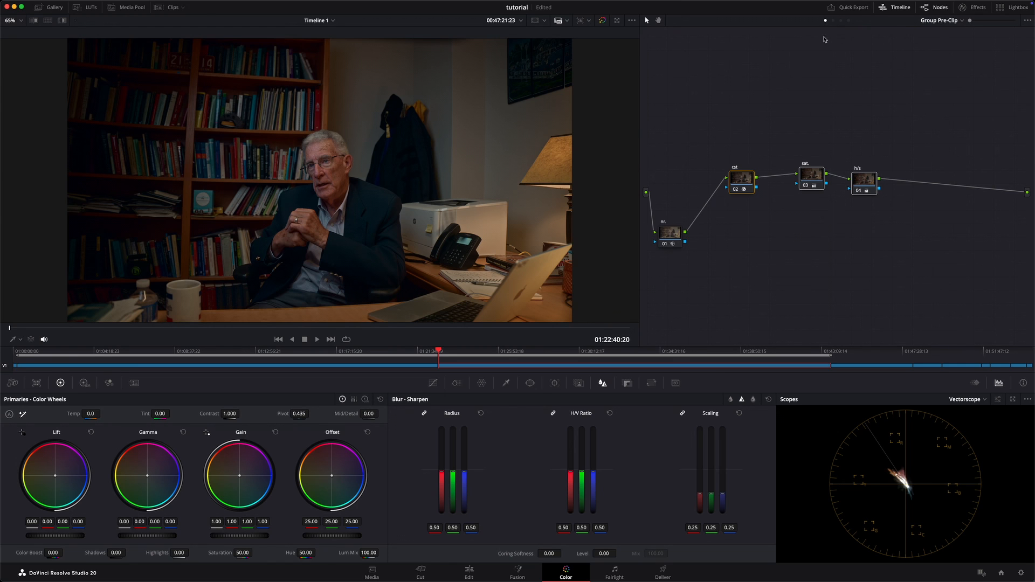
{"action": "left_click", "coordinate": [811, 175]}
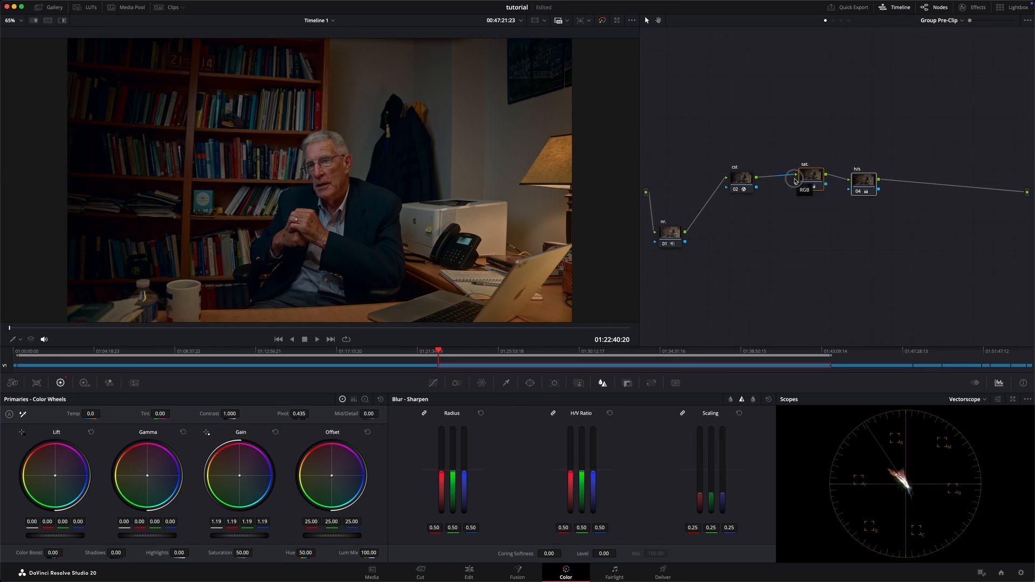
{"action": "key", "text": "super+d"}
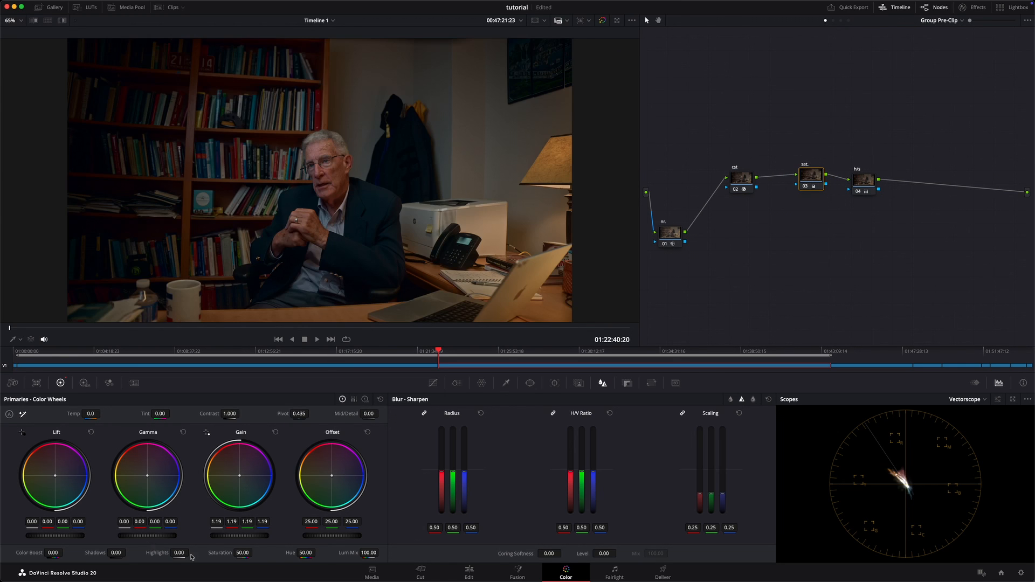
{"action": "left_click_drag", "start_coordinate": [260, 534], "coordinate": [225, 538]}
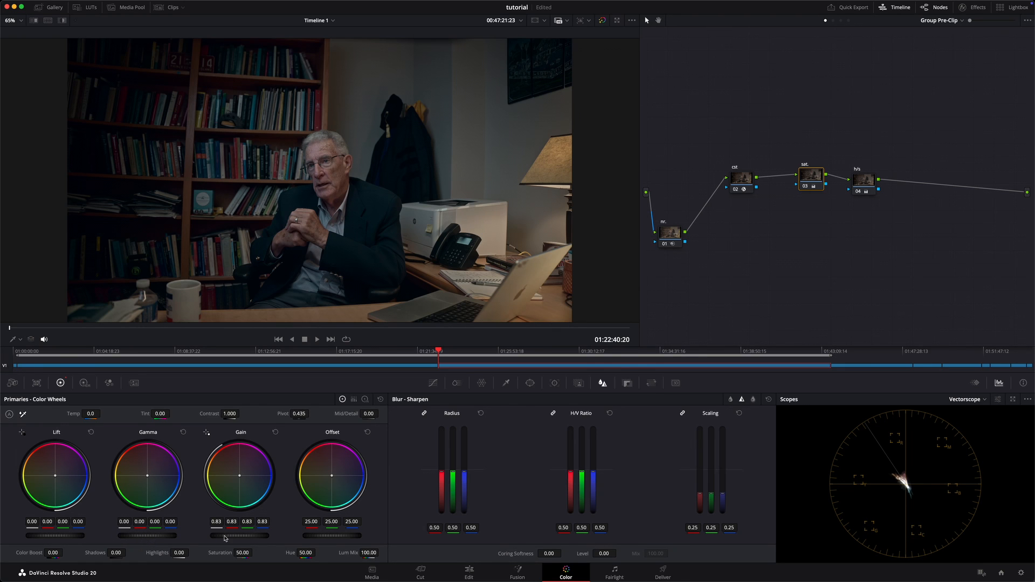
{"action": "left_click", "coordinate": [841, 20]}
{"action": "left_click", "coordinate": [677, 73]}
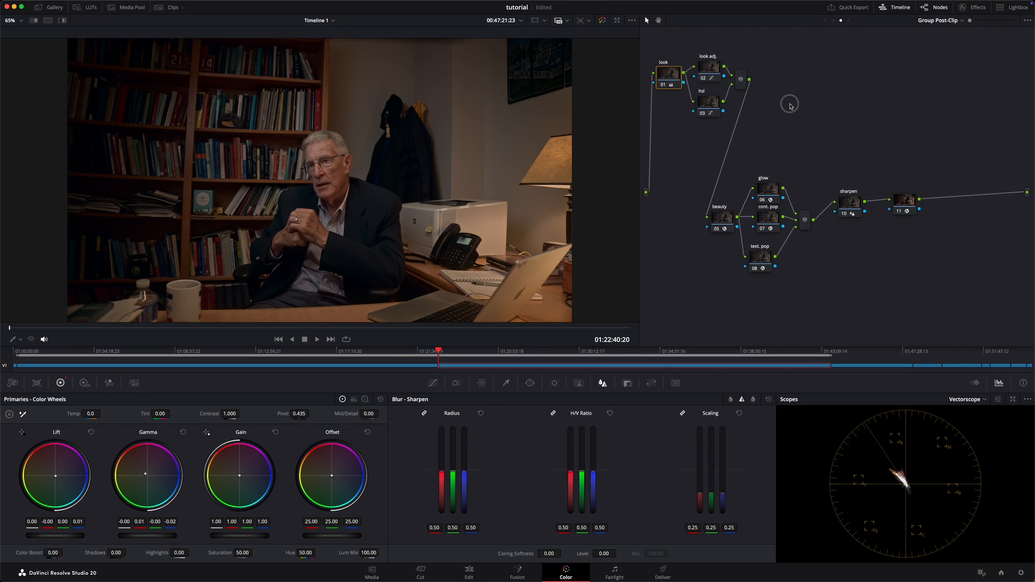
Step: Apply 2.35 output blanking to the timeline and check the letterboxed frame full screen
{"action": "mouse_move", "coordinate": [188, 4]}
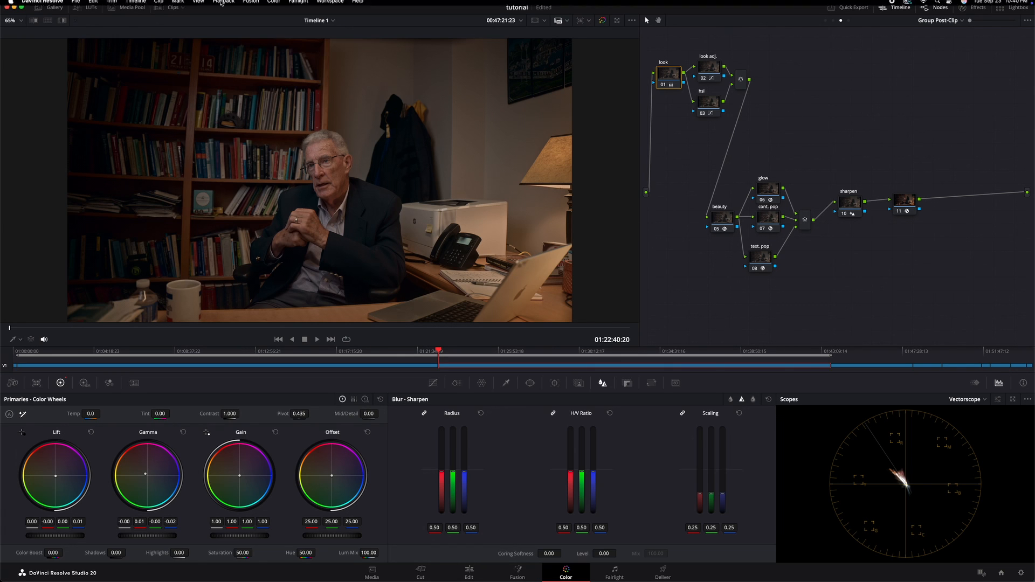
{"action": "left_click", "coordinate": [136, 5]}
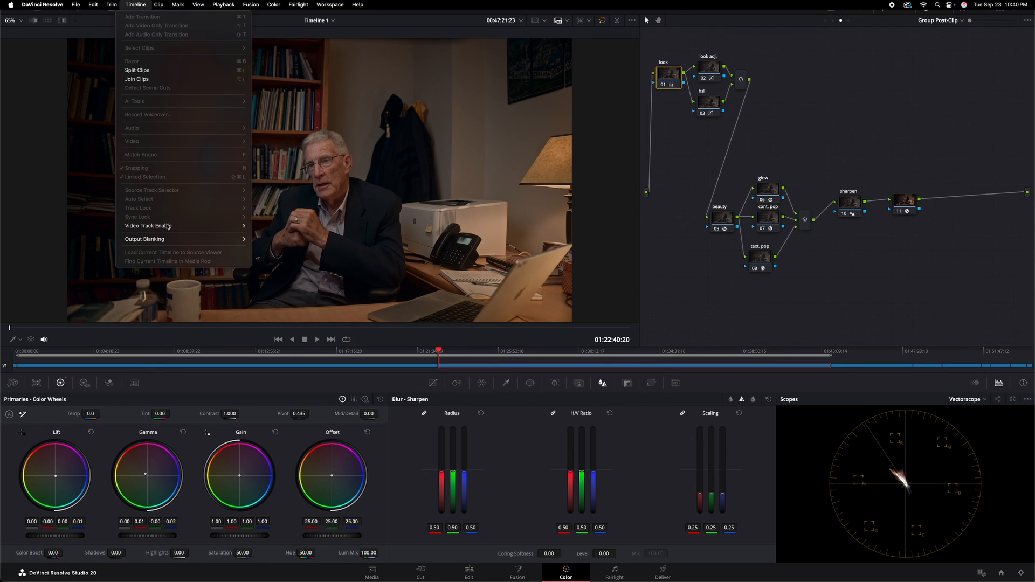
{"action": "mouse_move", "coordinate": [171, 241]}
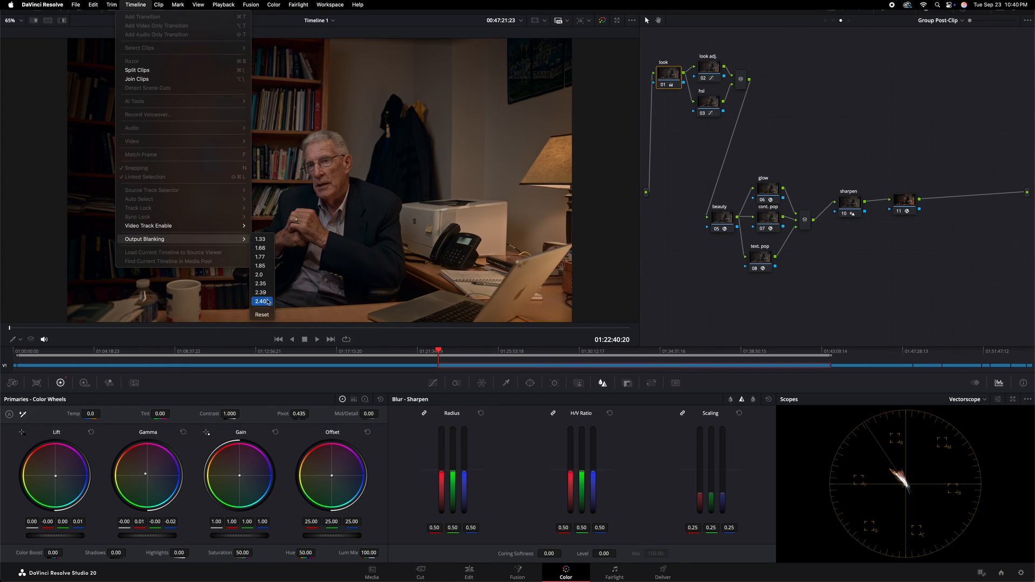
{"action": "left_click", "coordinate": [269, 284]}
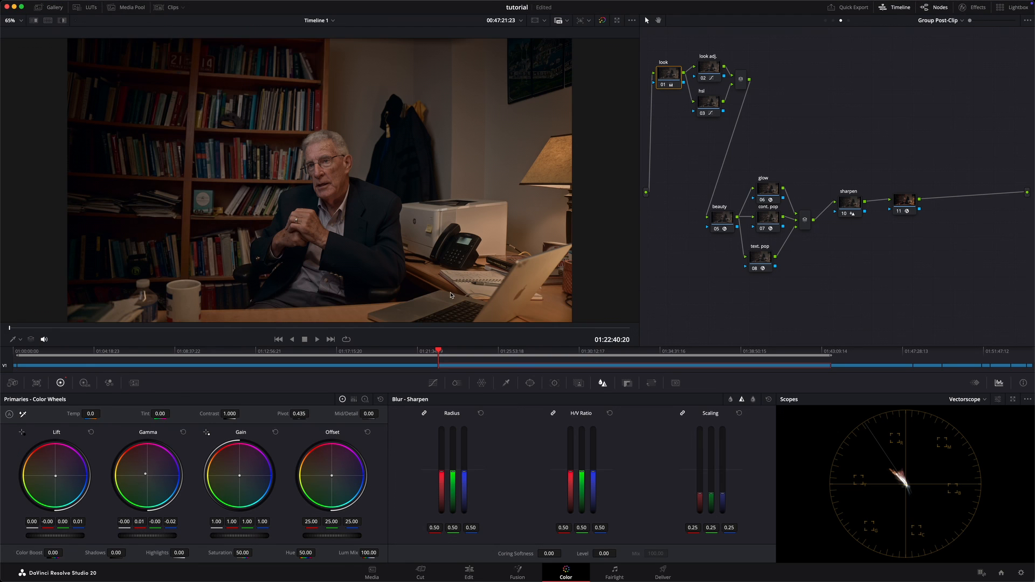
{"action": "key", "text": "super+f"}
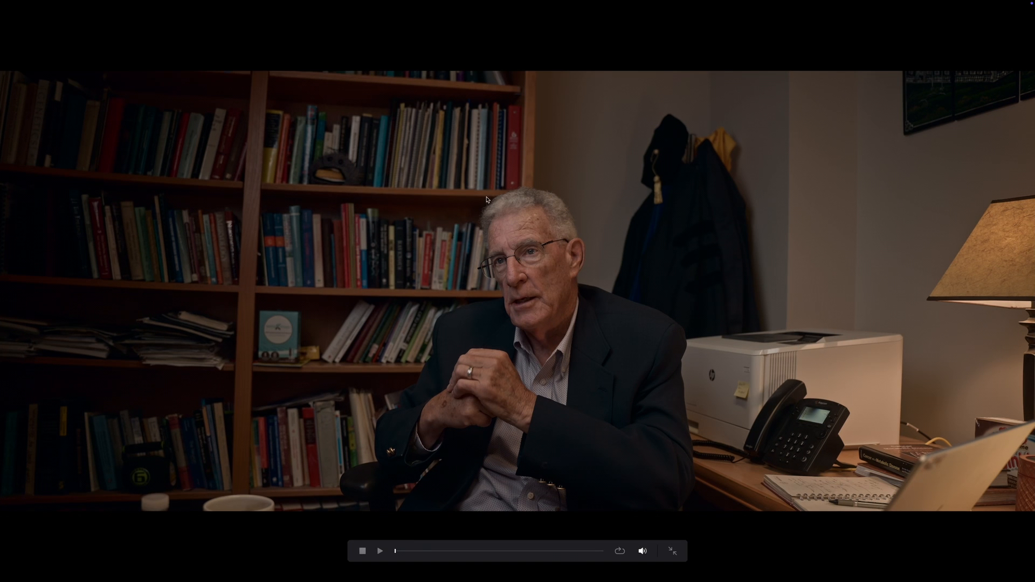
{"action": "key", "text": "super+f"}
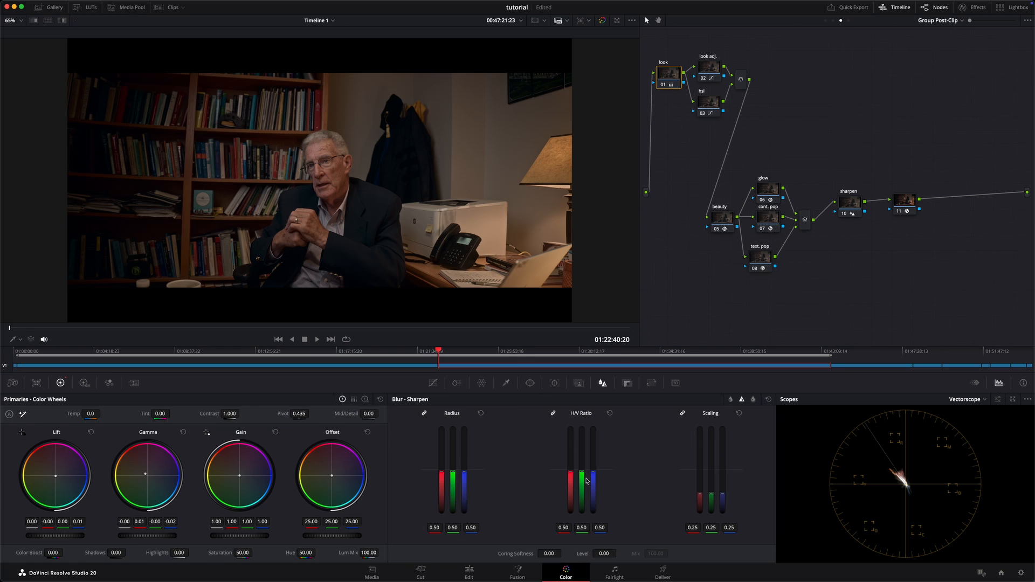
Step: On the Edit page, reframe the second C1092.MP4 clip inside the letterbox by raising its vertical Position to about 66
{"action": "left_click", "coordinate": [468, 573]}
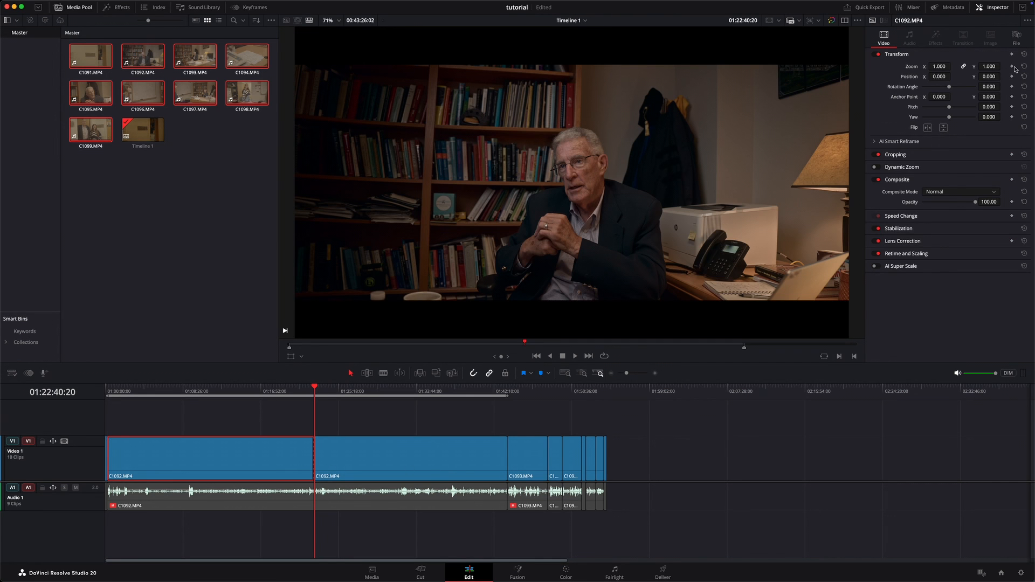
{"action": "left_click_drag", "start_coordinate": [989, 77], "coordinate": [527, 290]}
{"action": "left_click", "coordinate": [387, 447]}
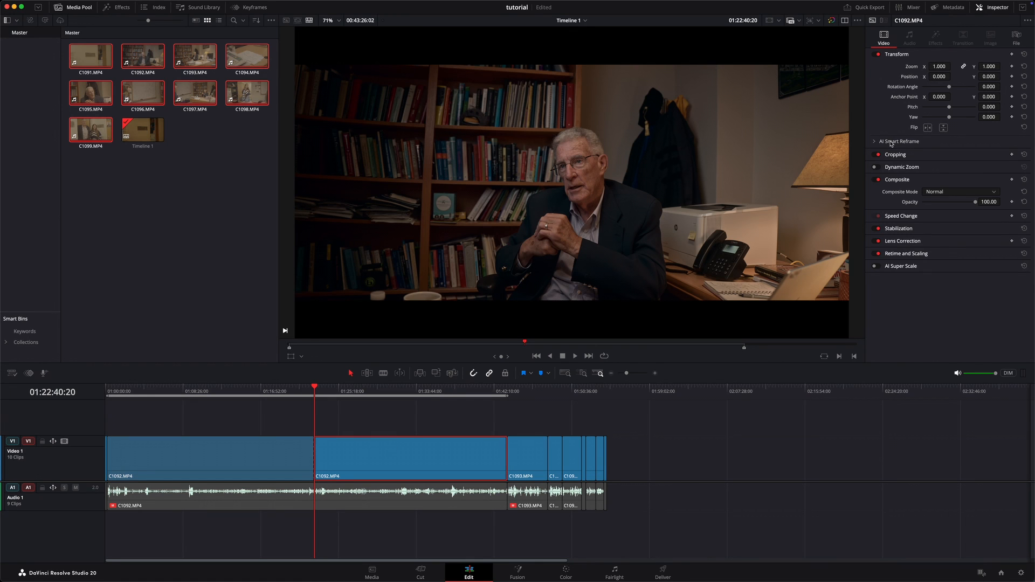
{"action": "left_click_drag", "start_coordinate": [991, 77], "coordinate": [507, 297]}
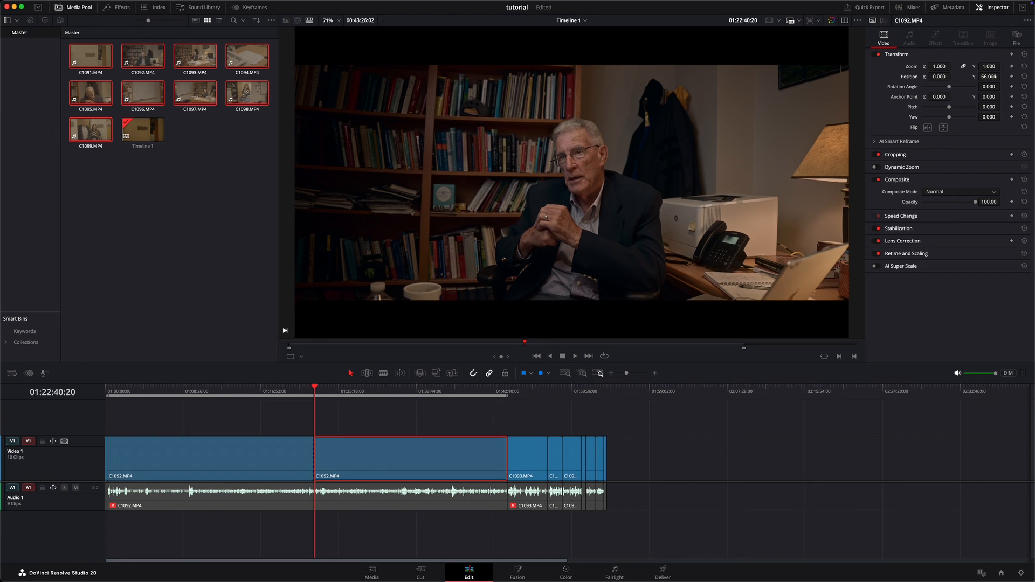
Step: Back on the Color page, add a new node before the exp. node at clip level, plus two layer nodes alongside it
{"action": "left_click", "coordinate": [566, 573]}
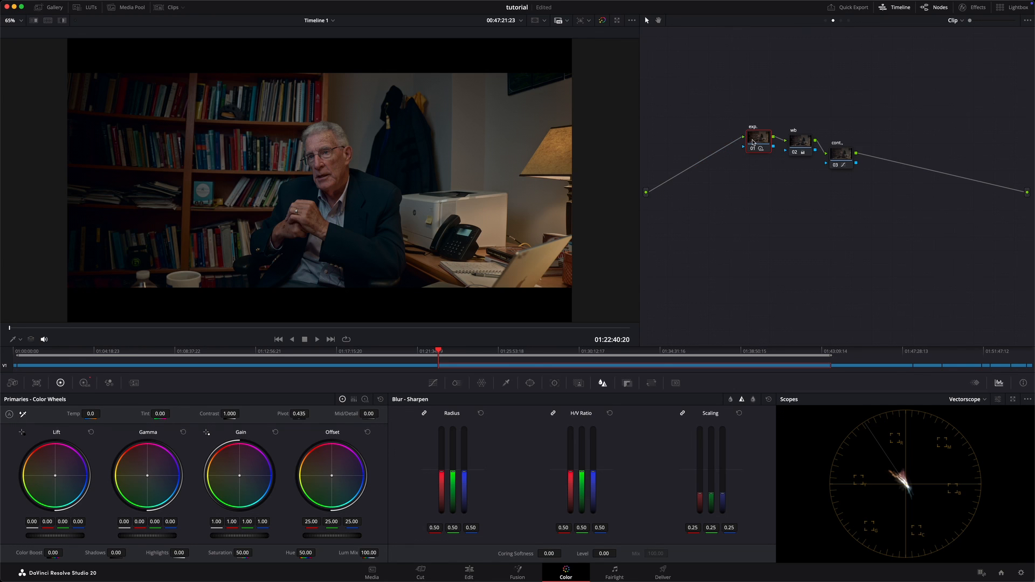
{"action": "key", "text": "shift+s"}
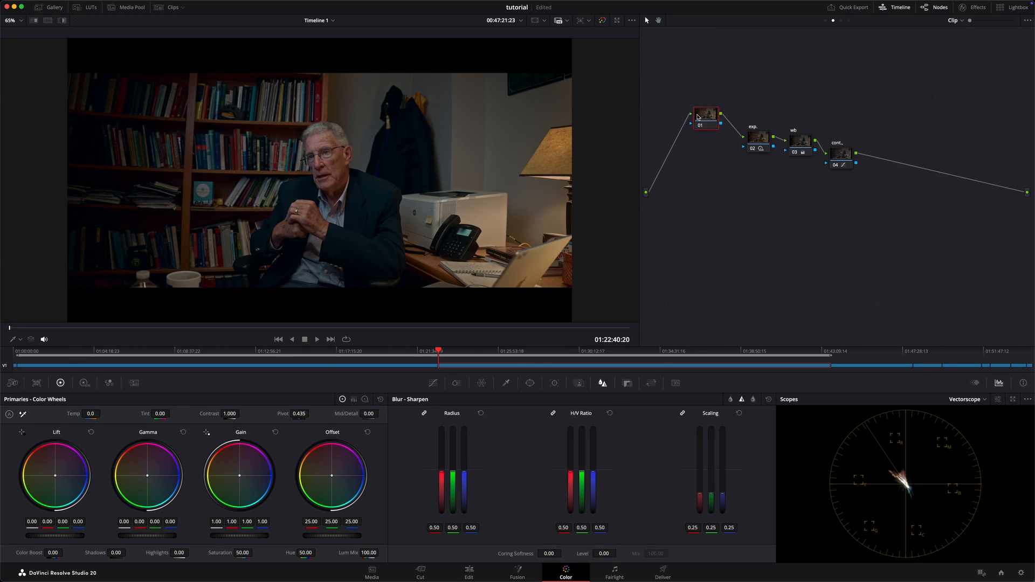
{"action": "key", "text": "alt+l"}
{"action": "key", "text": "alt+l"}
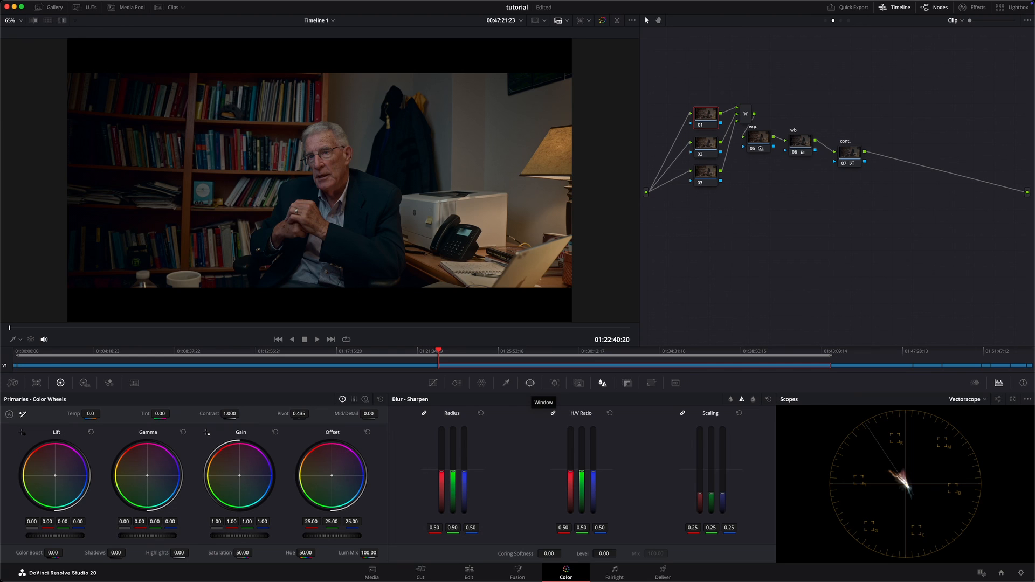
Step: Add a circle power window to node 01 and position it over the man at about Pan 51.05, Tilt 48.59
{"action": "left_click", "coordinate": [532, 385]}
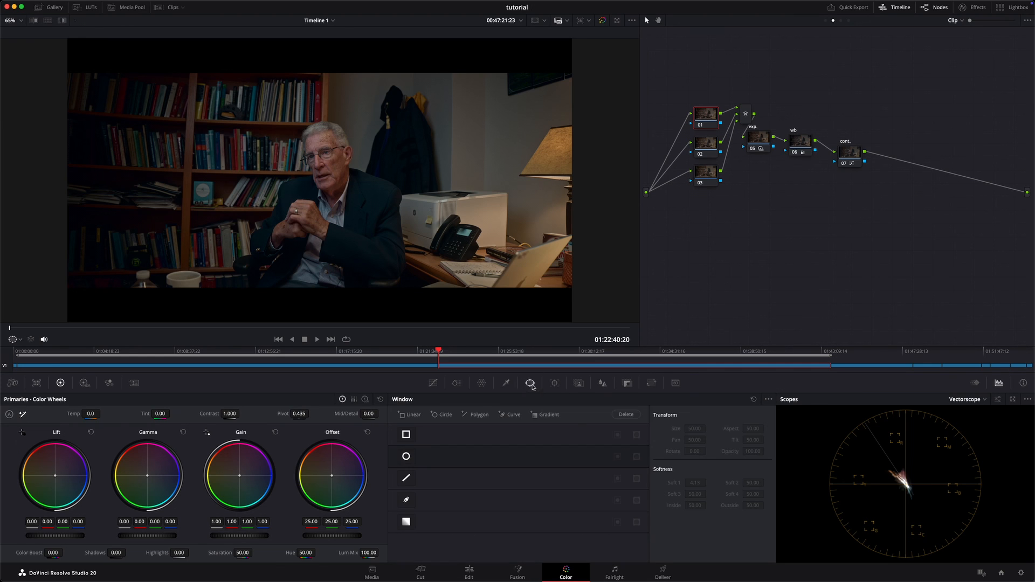
{"action": "left_click", "coordinate": [407, 457]}
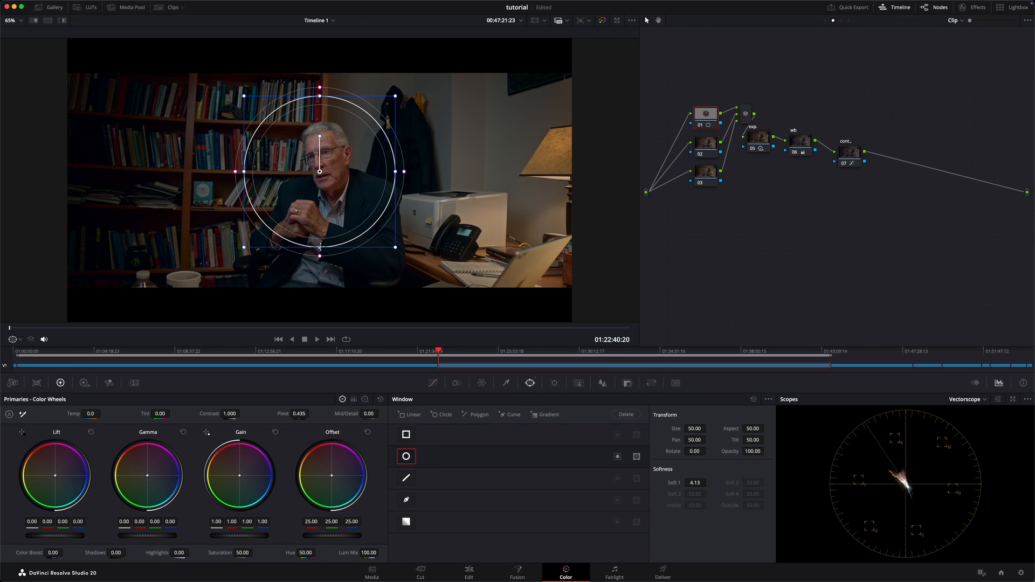
{"action": "left_click_drag", "start_coordinate": [320, 246], "coordinate": [509, 256]}
{"action": "scroll", "coordinate": [327, 202], "scroll_direction": "up", "scroll_amount": 3}
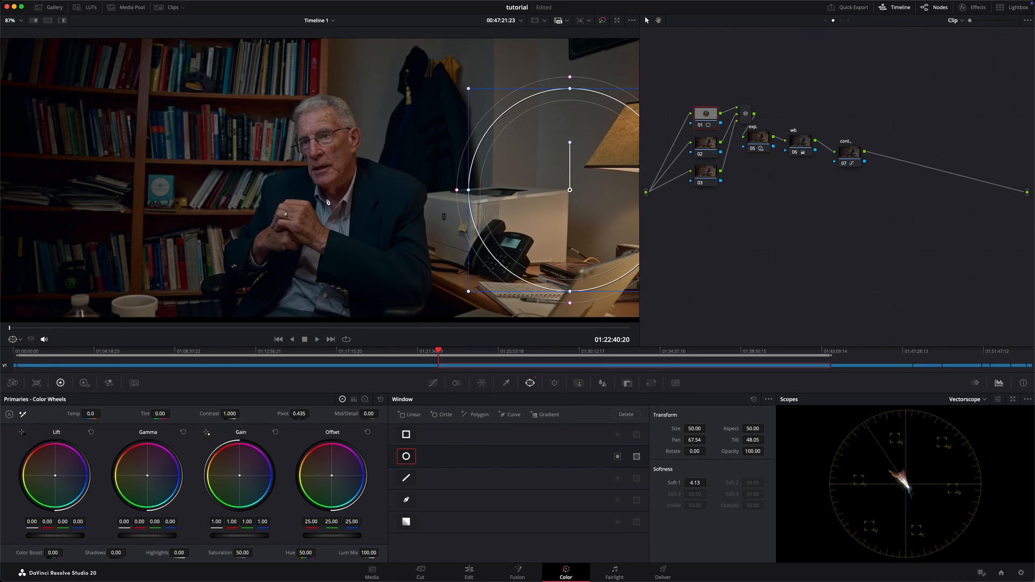
{"action": "scroll", "coordinate": [327, 201], "scroll_direction": "up", "scroll_amount": 2}
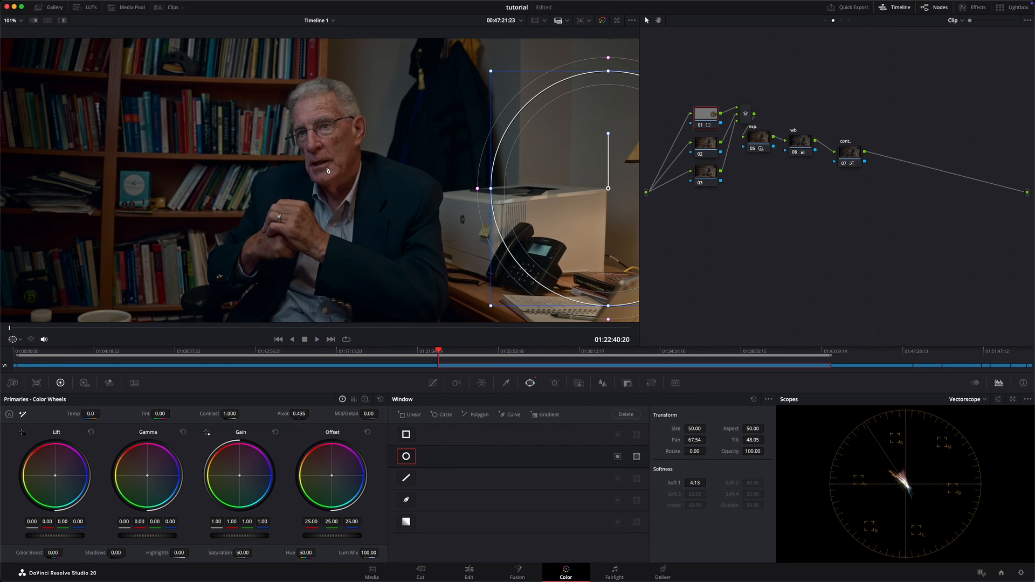
{"action": "scroll", "coordinate": [389, 180], "scroll_direction": "down", "scroll_amount": 3}
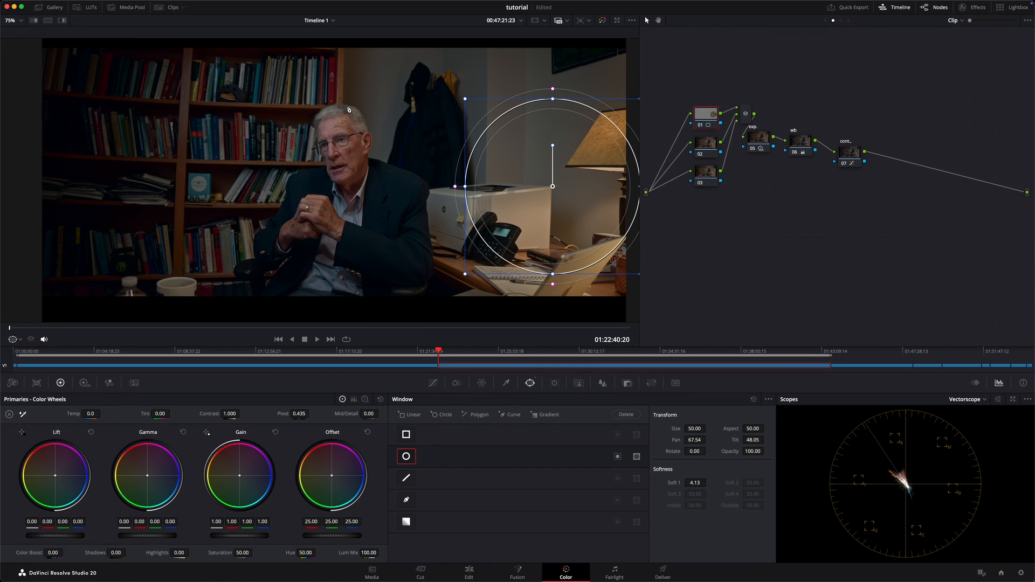
{"action": "scroll", "coordinate": [349, 110], "scroll_direction": "down", "scroll_amount": 1}
{"action": "scroll", "coordinate": [371, 136], "scroll_direction": "up", "scroll_amount": 8}
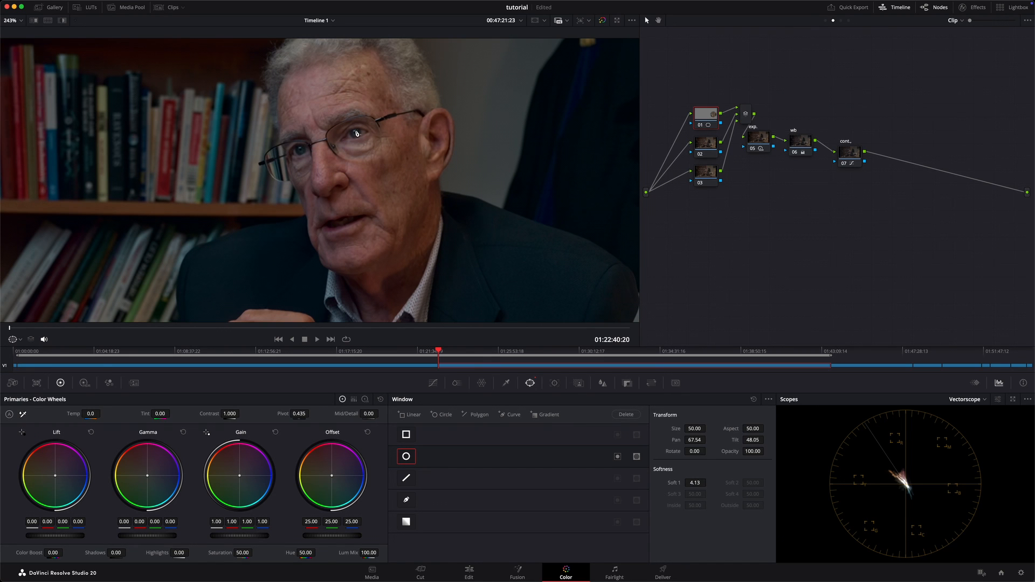
{"action": "scroll", "coordinate": [354, 141], "scroll_direction": "down", "scroll_amount": 8}
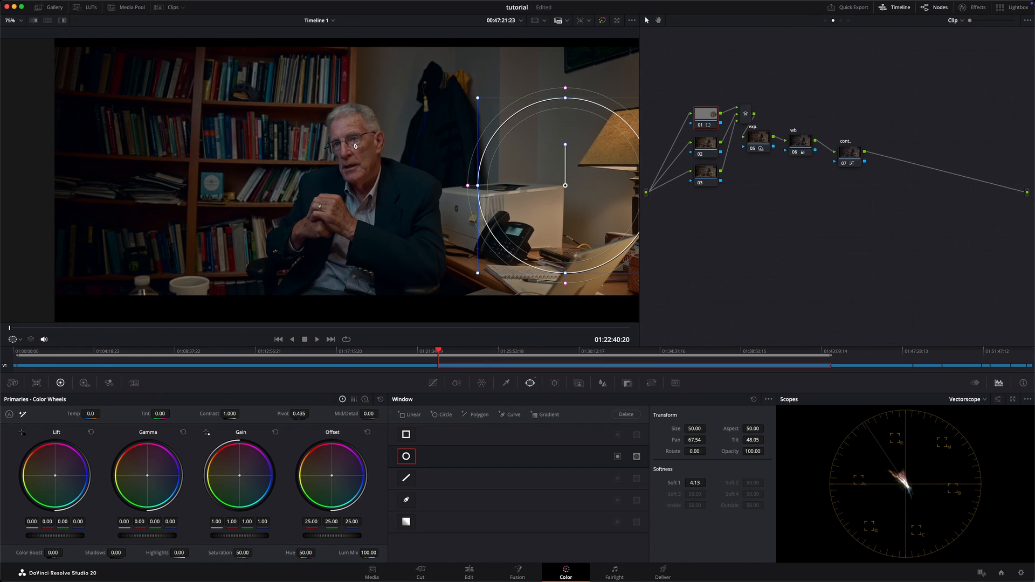
{"action": "left_click_drag", "start_coordinate": [513, 172], "coordinate": [317, 166]}
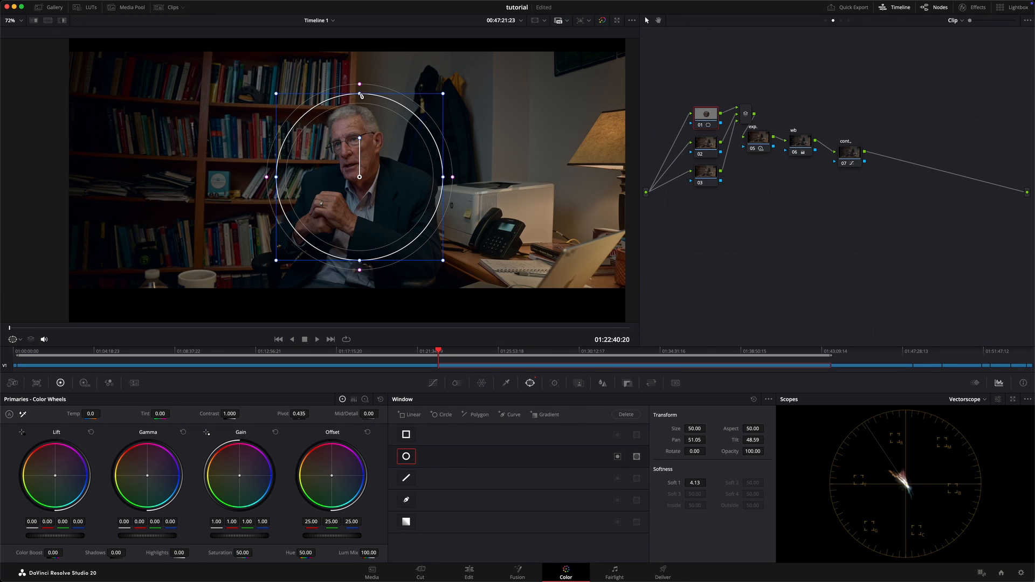
Step: Stretch the circle window into an ellipse with aspect 23.34, rotate it to -40.39 around the man and feather its softness to 31.91
{"action": "left_click_drag", "start_coordinate": [359, 94], "coordinate": [371, 2]}
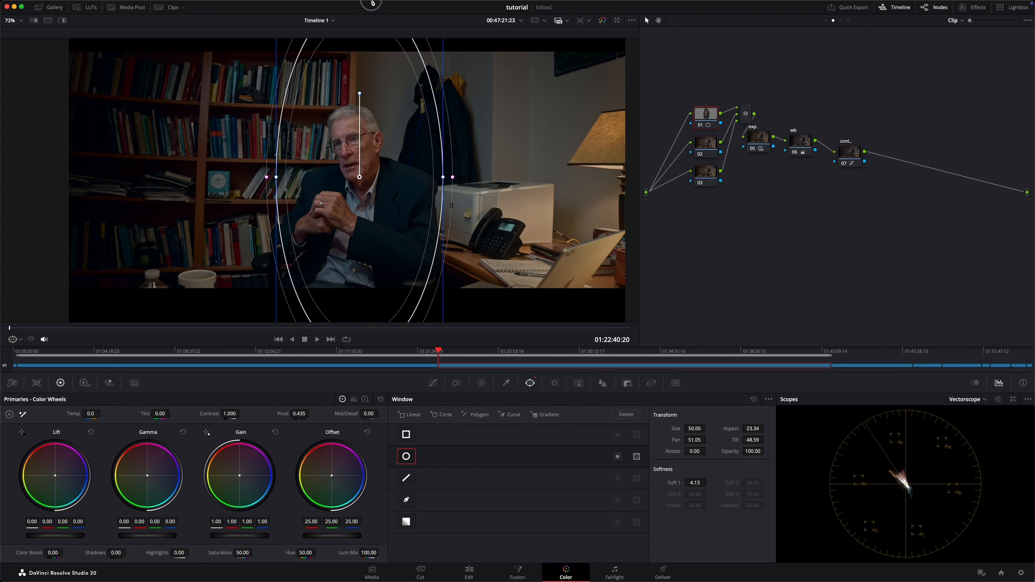
{"action": "left_click_drag", "start_coordinate": [386, 127], "coordinate": [377, 115]}
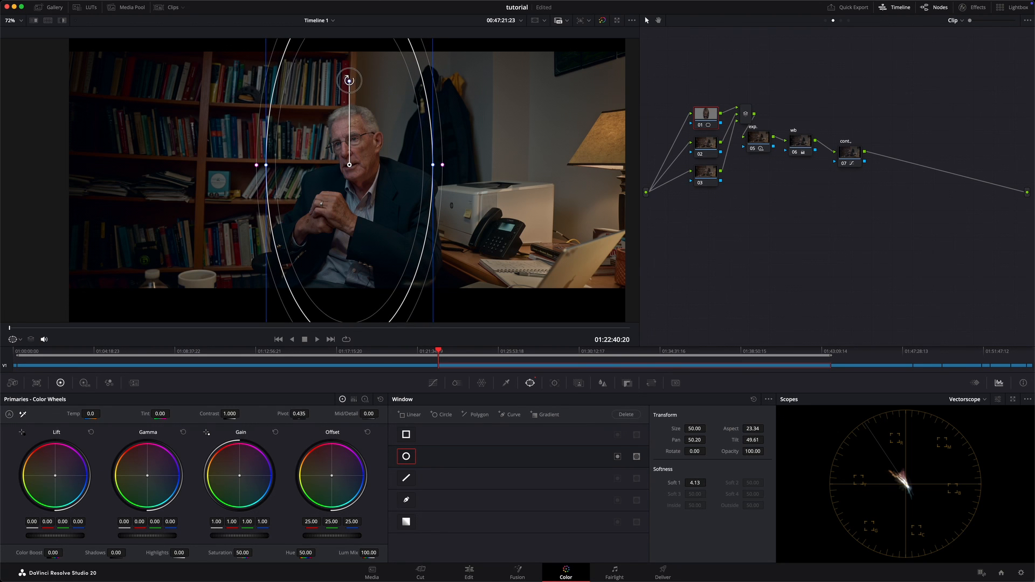
{"action": "left_click_drag", "start_coordinate": [350, 80], "coordinate": [318, 91]}
{"action": "left_click_drag", "start_coordinate": [378, 148], "coordinate": [383, 152]}
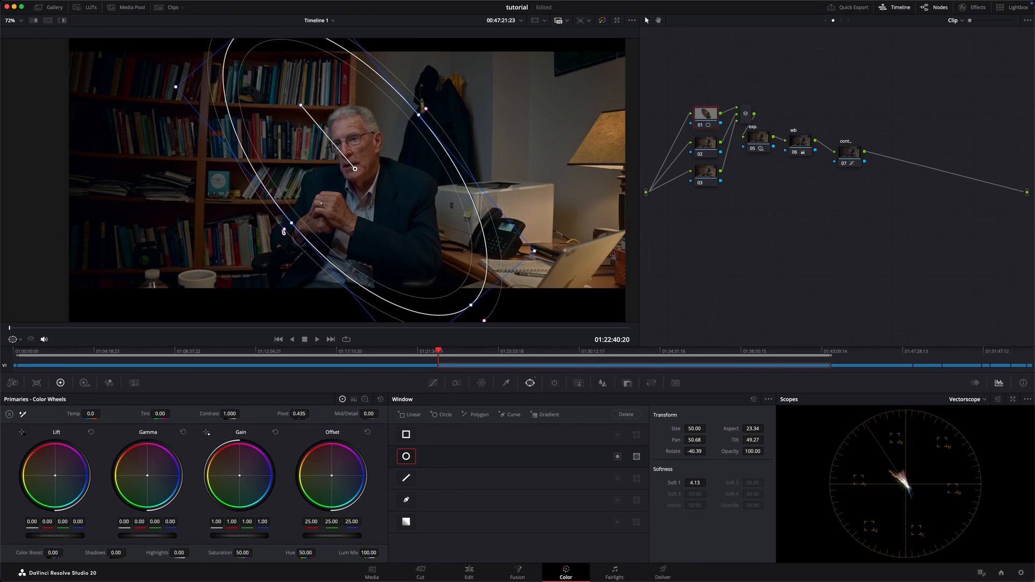
{"action": "left_click_drag", "start_coordinate": [285, 232], "coordinate": [235, 271]}
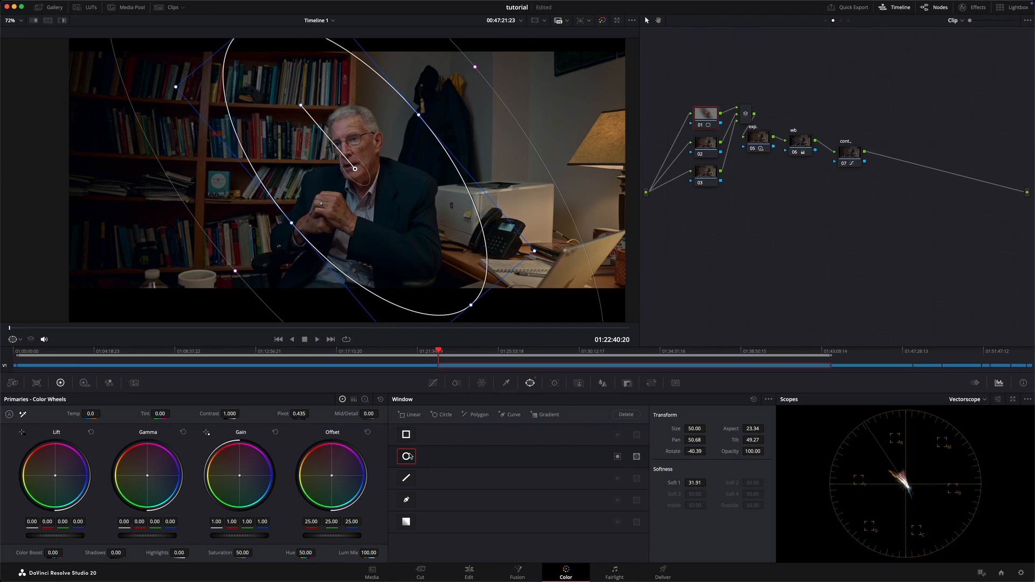
Step: Invert the window and, with its overlay hidden, darken the surroundings by lowering node 01's gamma luminance to -0.04
{"action": "left_click", "coordinate": [618, 457]}
{"action": "left_click", "coordinate": [19, 340]}
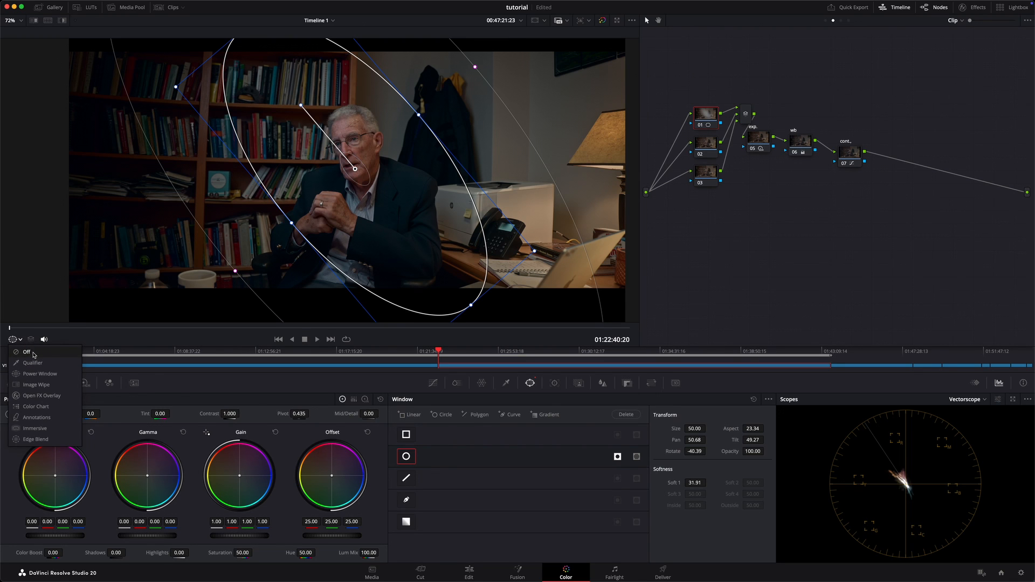
{"action": "left_click", "coordinate": [34, 355]}
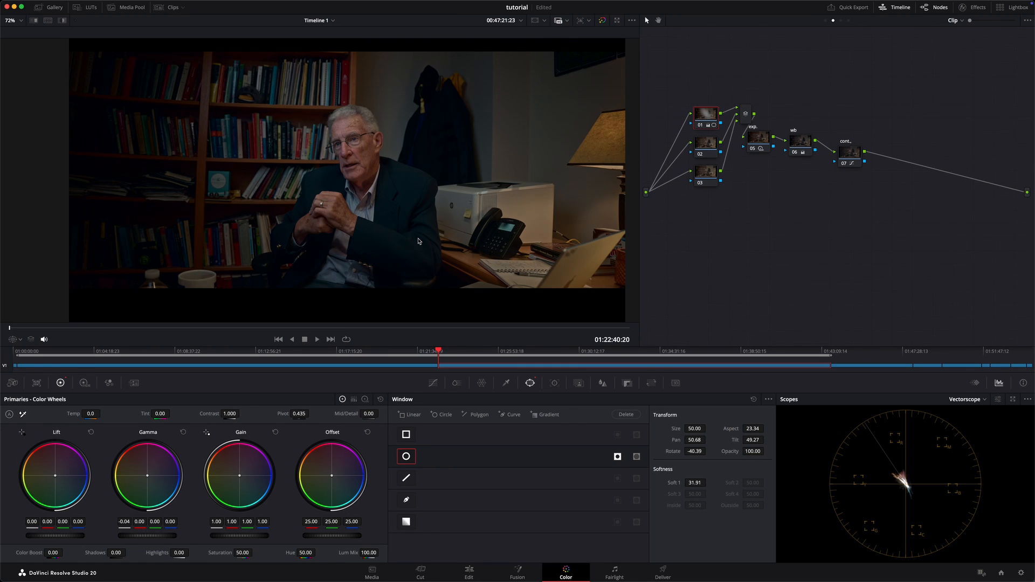
Step: Compare the frame with the darkening on node 01 switched off and on
{"action": "key", "text": "super+d"}
{"action": "key", "text": "super+d"}
Step: Ease node 01's gamma luminance to -0.03 and compare the frame with the node switched off and on
{"action": "key", "text": "super+d"}
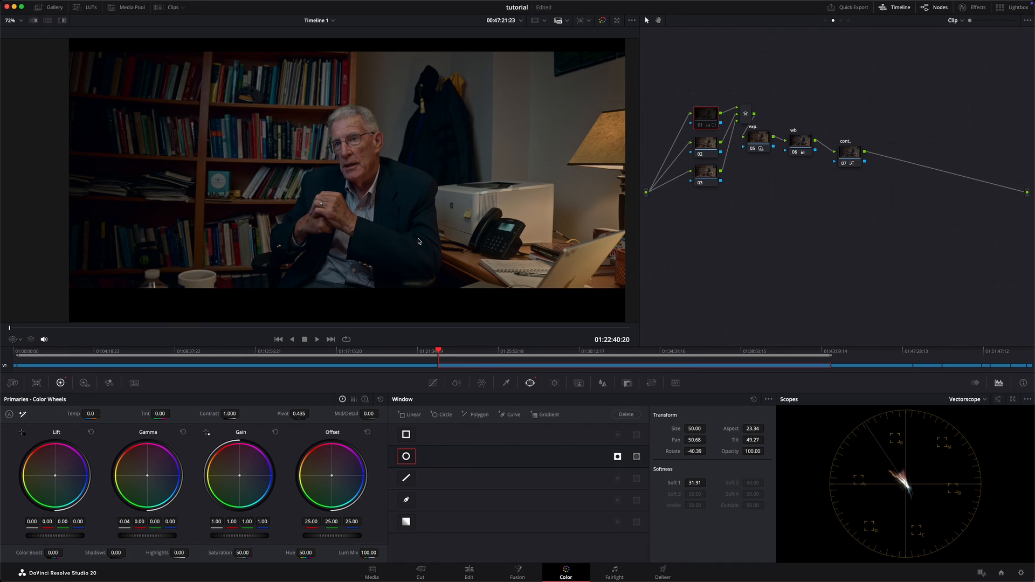
{"action": "key", "text": "super+d"}
{"action": "key", "text": "super+d"}
{"action": "key", "text": "super+d"}
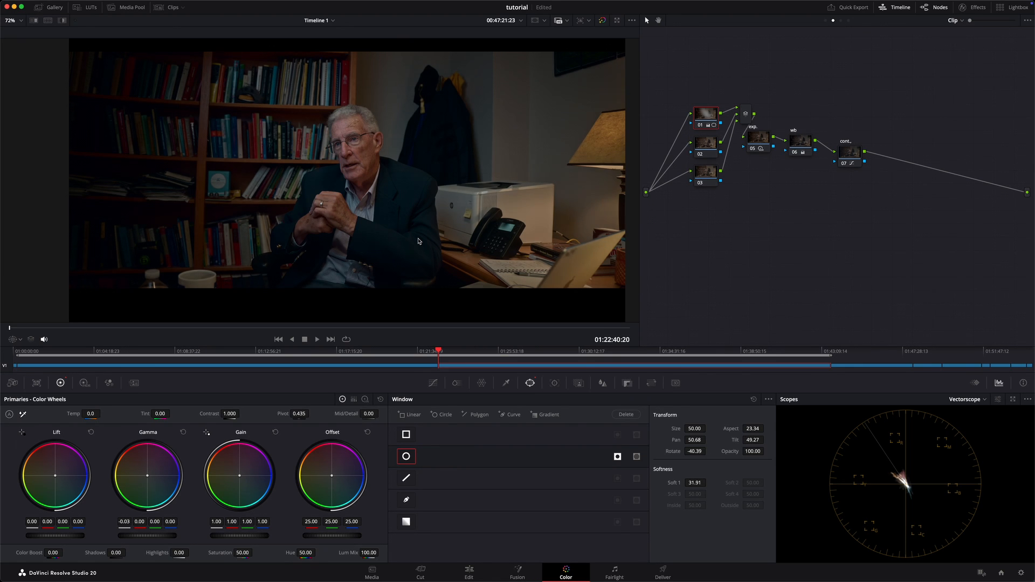
Step: Show the power window overlay and readjust node 01's ellipse around the man to Pan 50.57, Tilt 48.39 and rotation -23.72
{"action": "left_click", "coordinate": [16, 340]}
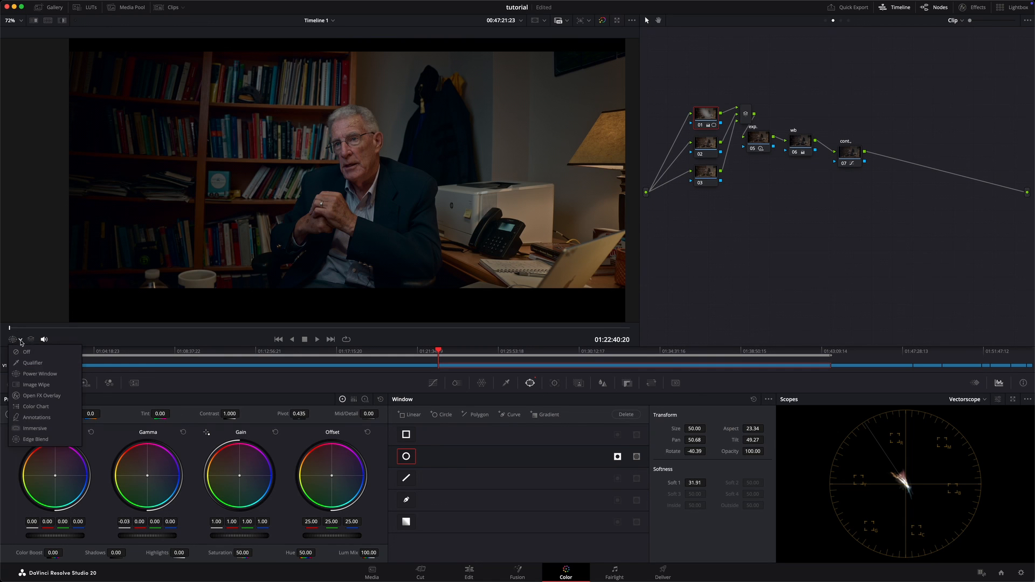
{"action": "left_click", "coordinate": [49, 374]}
{"action": "left_click_drag", "start_coordinate": [408, 187], "coordinate": [396, 191]}
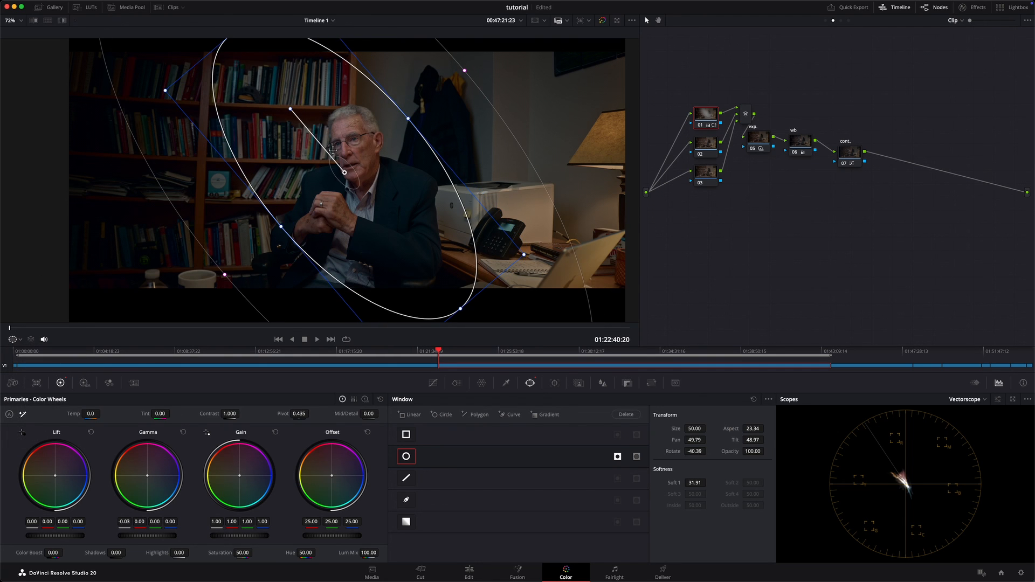
{"action": "left_click_drag", "start_coordinate": [288, 108], "coordinate": [303, 102]}
{"action": "left_click_drag", "start_coordinate": [333, 135], "coordinate": [350, 136]}
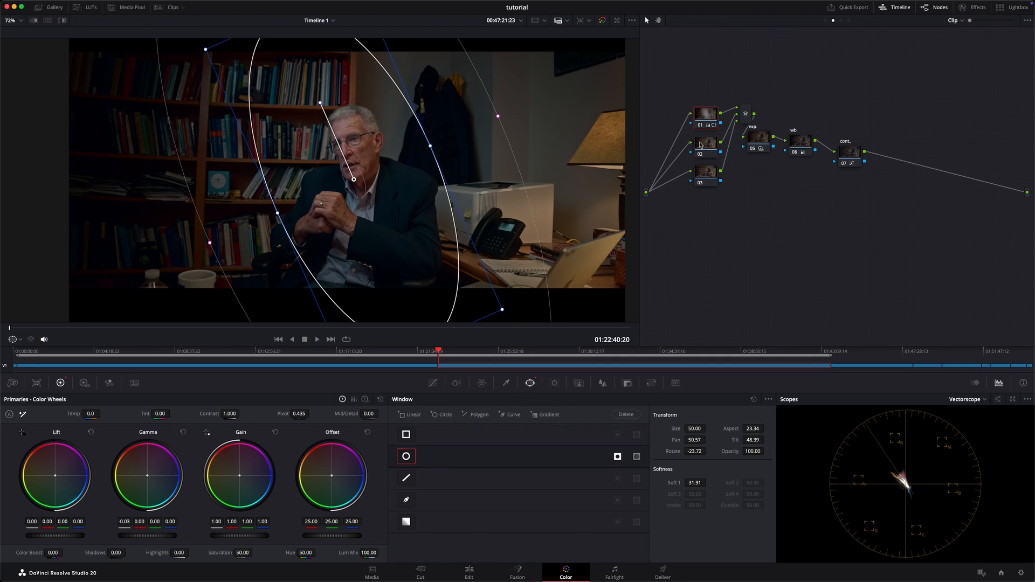
Step: Brighten the lamp on node 02 using a circle window at Pan 71.74, Tilt 51.29, softness 23.25 and gain 1.23
{"action": "left_click", "coordinate": [709, 176]}
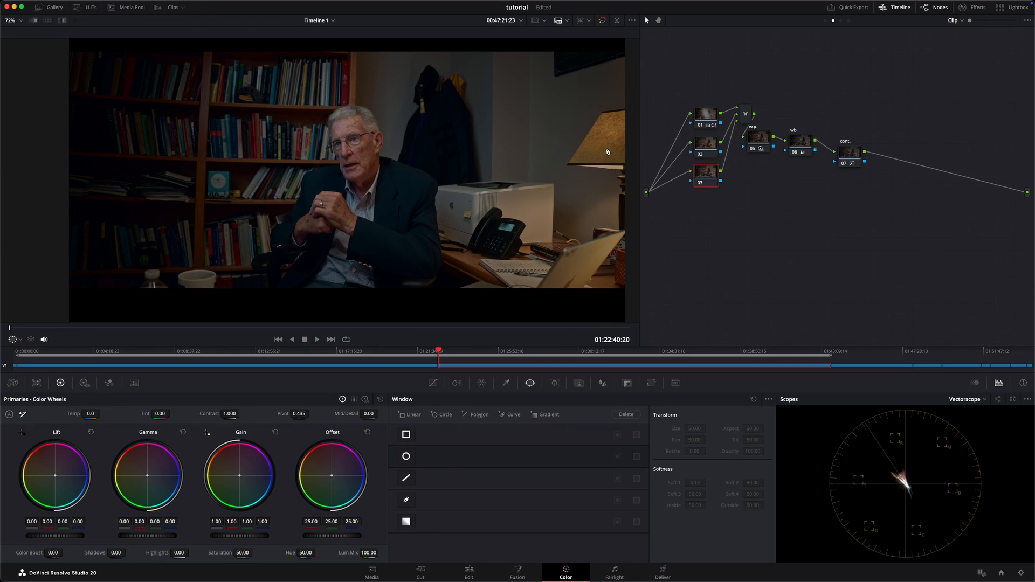
{"action": "left_click", "coordinate": [708, 149]}
{"action": "left_click", "coordinate": [696, 150]}
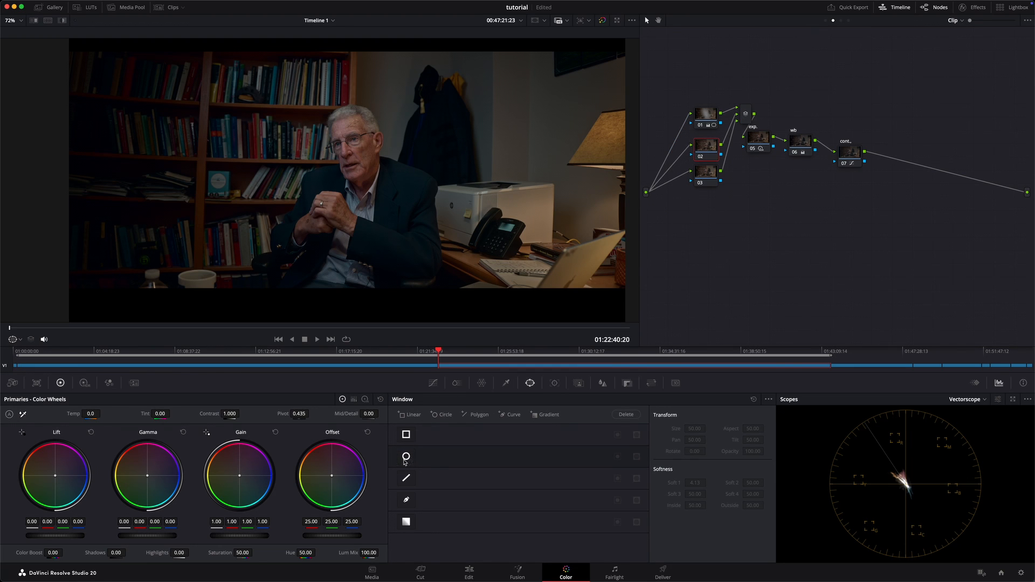
{"action": "left_click_drag", "start_coordinate": [280, 164], "coordinate": [528, 150]}
{"action": "left_click_drag", "start_coordinate": [510, 230], "coordinate": [578, 187]}
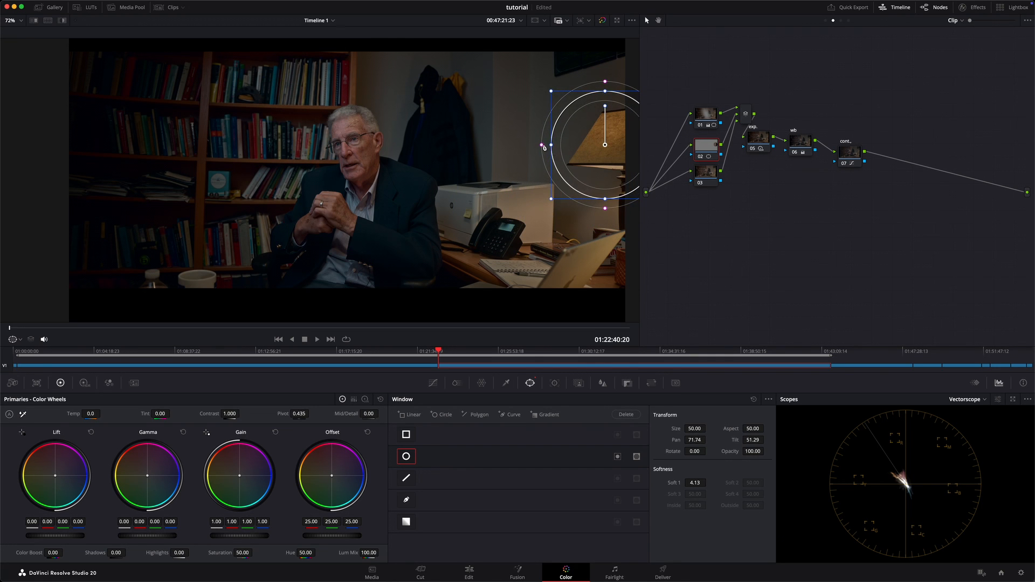
{"action": "left_click_drag", "start_coordinate": [542, 145], "coordinate": [465, 153]}
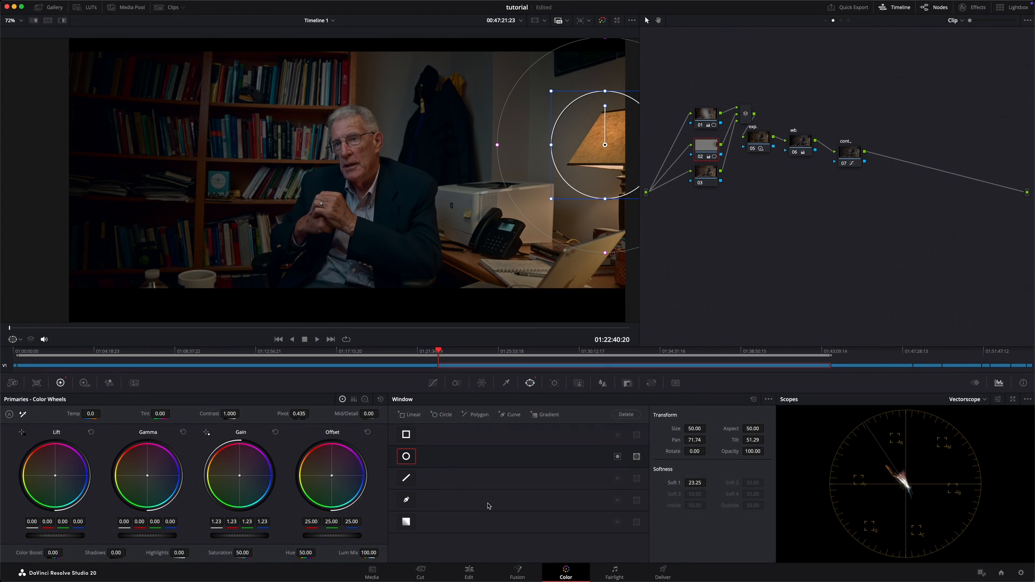
Step: Compare the lamp area with node 02's brightening switched off and on
{"action": "key", "text": "super+d"}
{"action": "key", "text": "super+d"}
{"action": "key", "text": "super+d"}
{"action": "key", "text": "super+d"}
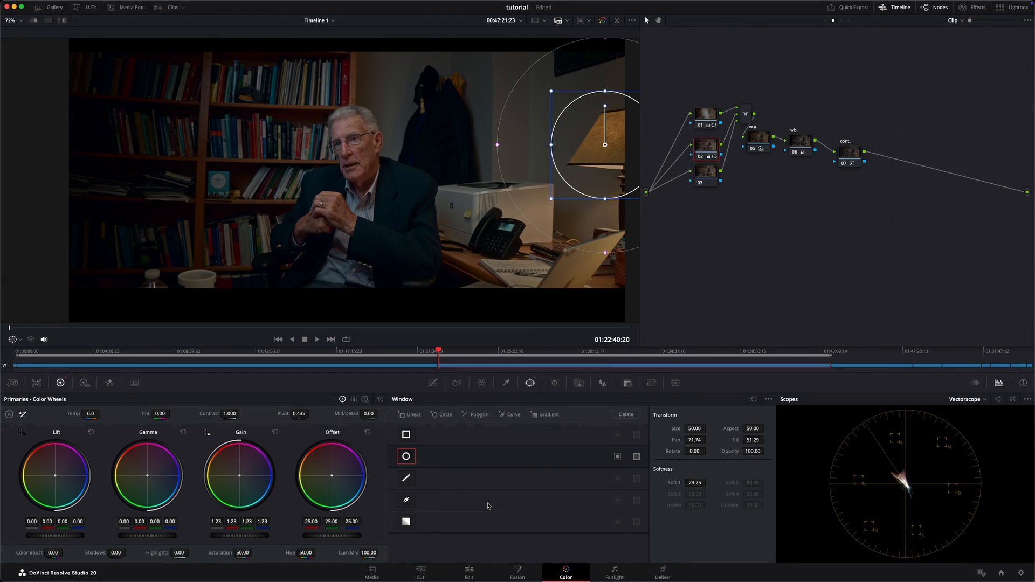
{"action": "key", "text": "super+d"}
{"action": "key", "text": "super+d"}
{"action": "key", "text": "super+d"}
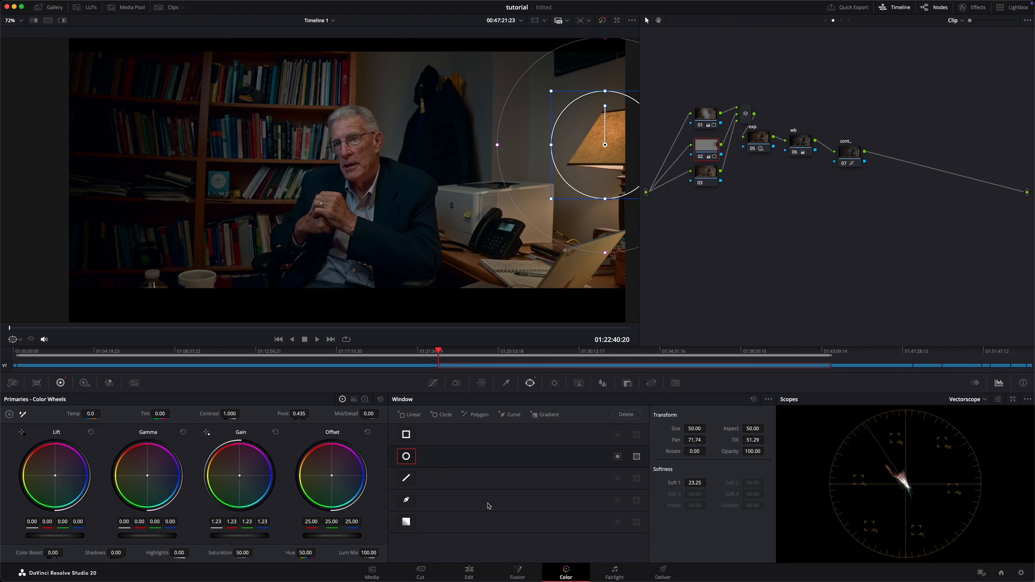
Step: Add a gradient window to node 03, placed beyond the bookshelf at Pan 23.60, Tilt 49.82, rotated -90.09 with softness 21.91
{"action": "left_click", "coordinate": [713, 182]}
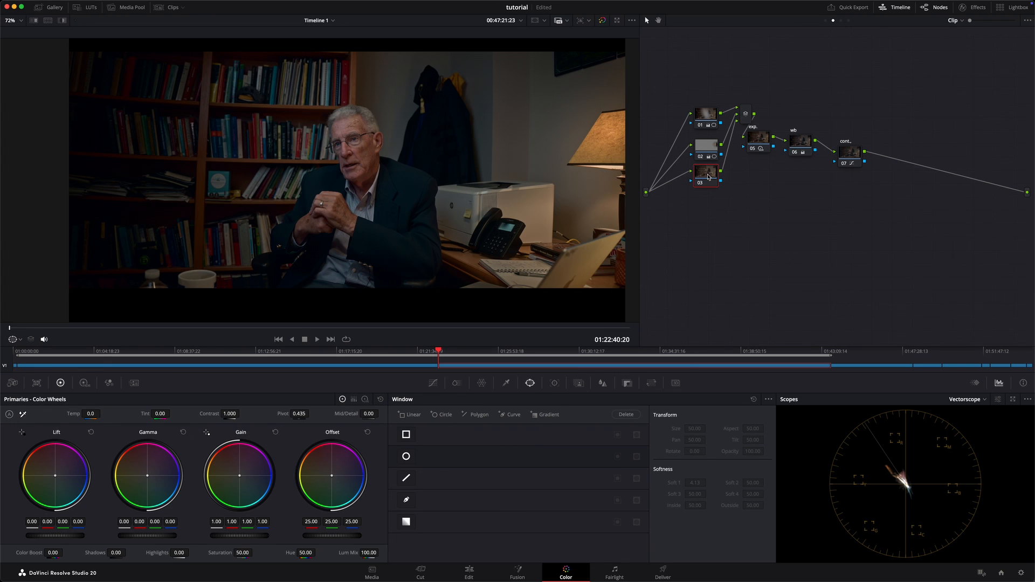
{"action": "left_click_drag", "start_coordinate": [708, 176], "coordinate": [711, 191]}
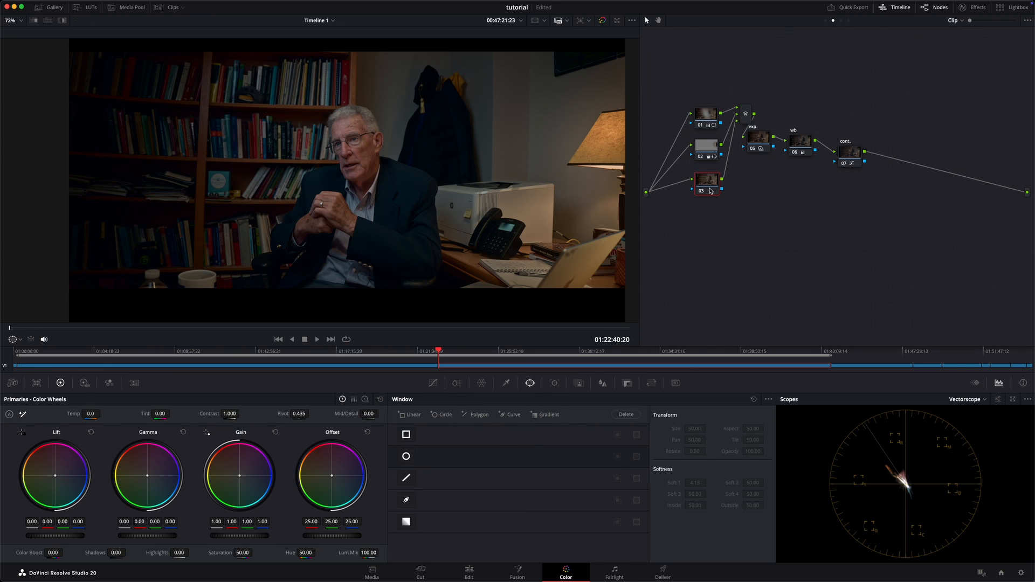
{"action": "left_click", "coordinate": [406, 522]}
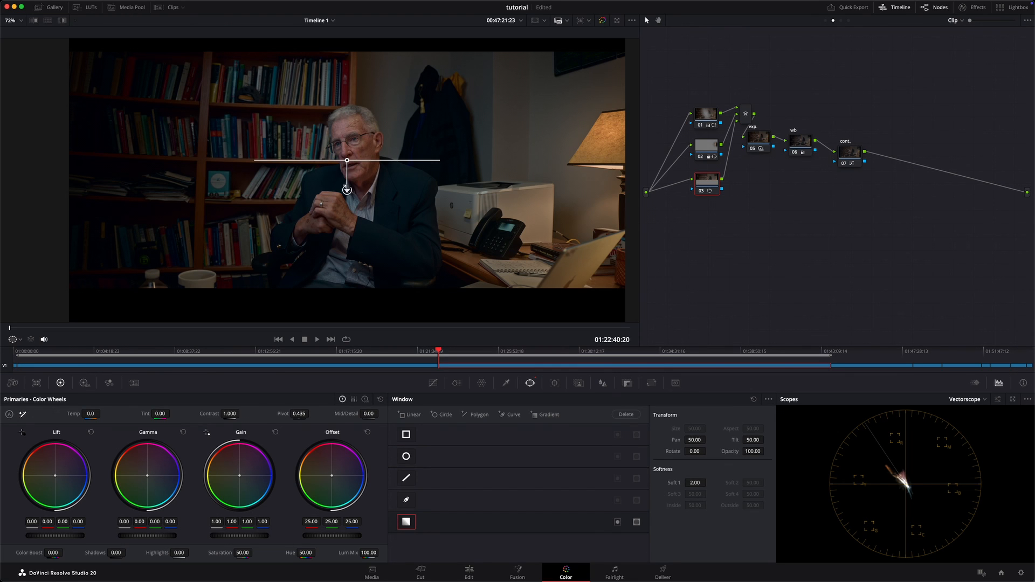
{"action": "left_click_drag", "start_coordinate": [347, 190], "coordinate": [647, 162]}
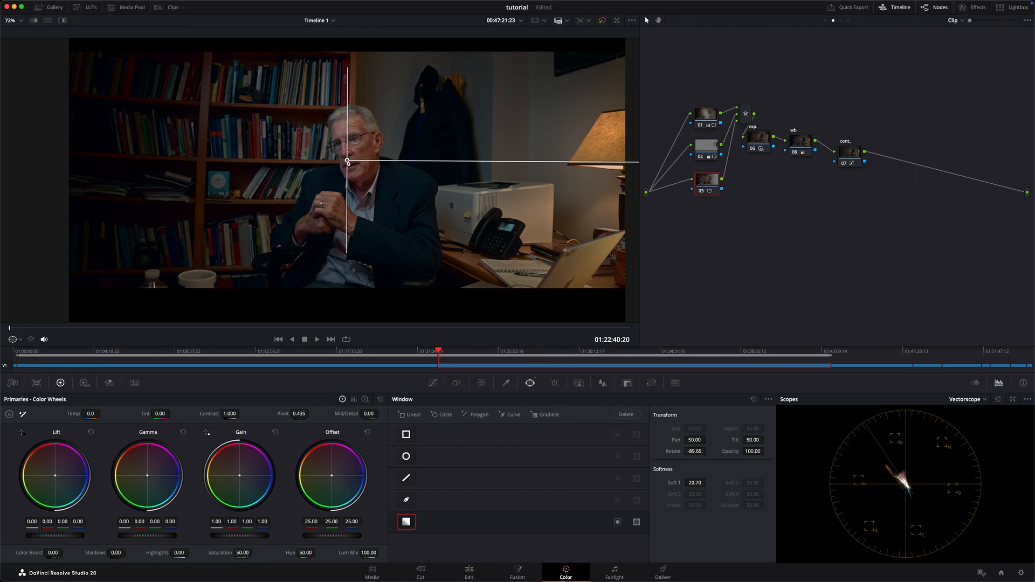
{"action": "left_click_drag", "start_coordinate": [347, 162], "coordinate": [42, 169]}
{"action": "scroll", "coordinate": [69, 165], "scroll_direction": "down", "scroll_amount": 2}
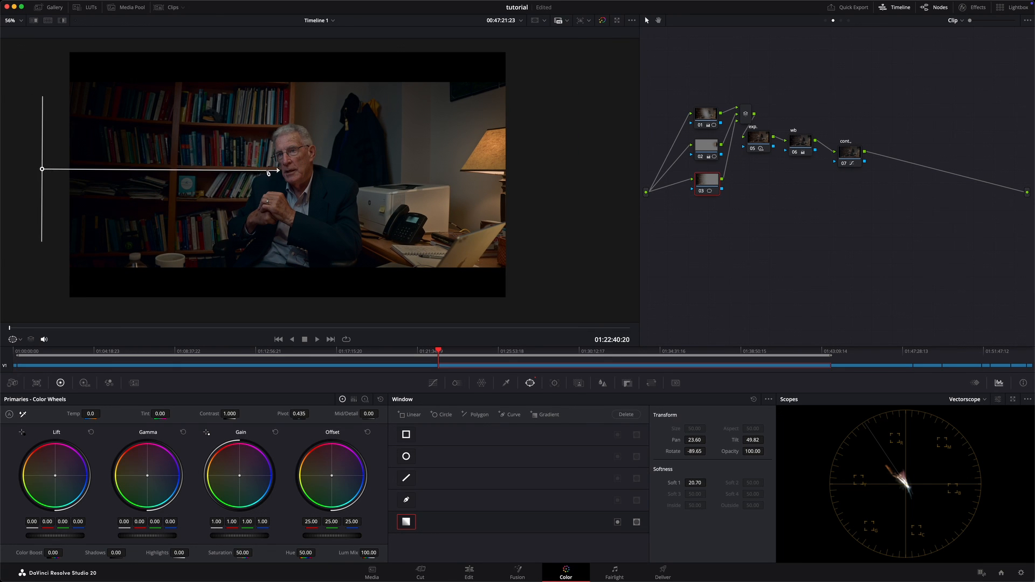
{"action": "left_click_drag", "start_coordinate": [268, 173], "coordinate": [292, 169]}
Step: Hide the window overlay and brighten the bookshelf side by raising node 03's gain to 1.81 and gamma to 0.01
{"action": "left_click", "coordinate": [20, 341]}
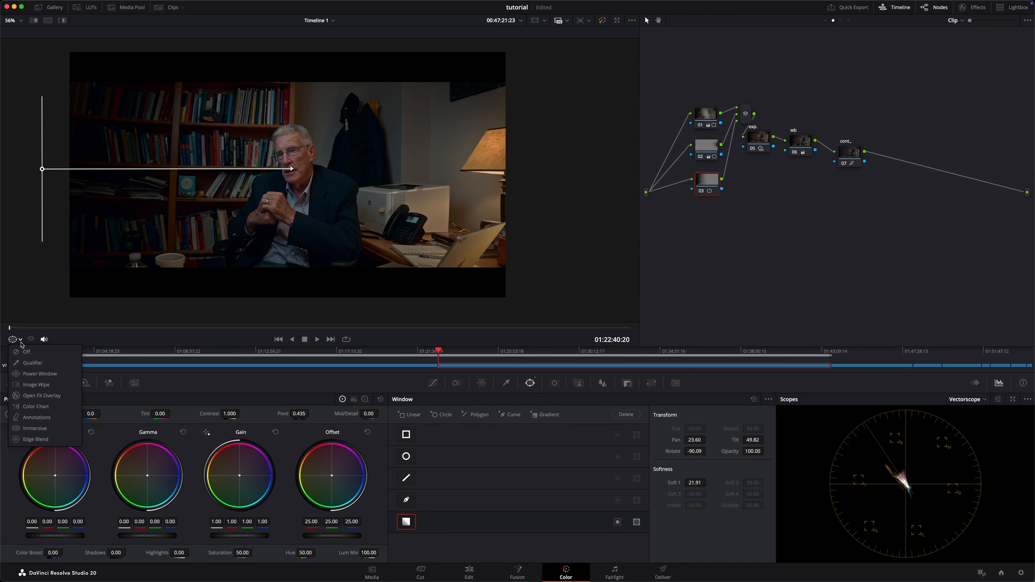
{"action": "left_click", "coordinate": [27, 352]}
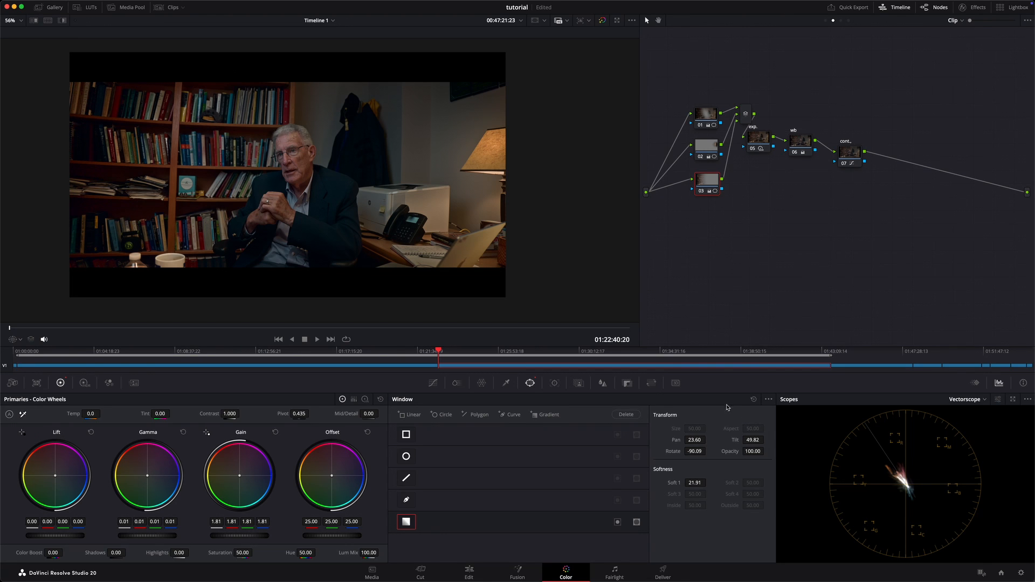
Step: Select nodes 01, 02 and 03 together and compare the frame with all three switched off and on
{"action": "left_click_drag", "start_coordinate": [719, 81], "coordinate": [715, 252]}
{"action": "key", "text": "super+d"}
{"action": "key", "text": "super+d"}
{"action": "key", "text": "super+d"}
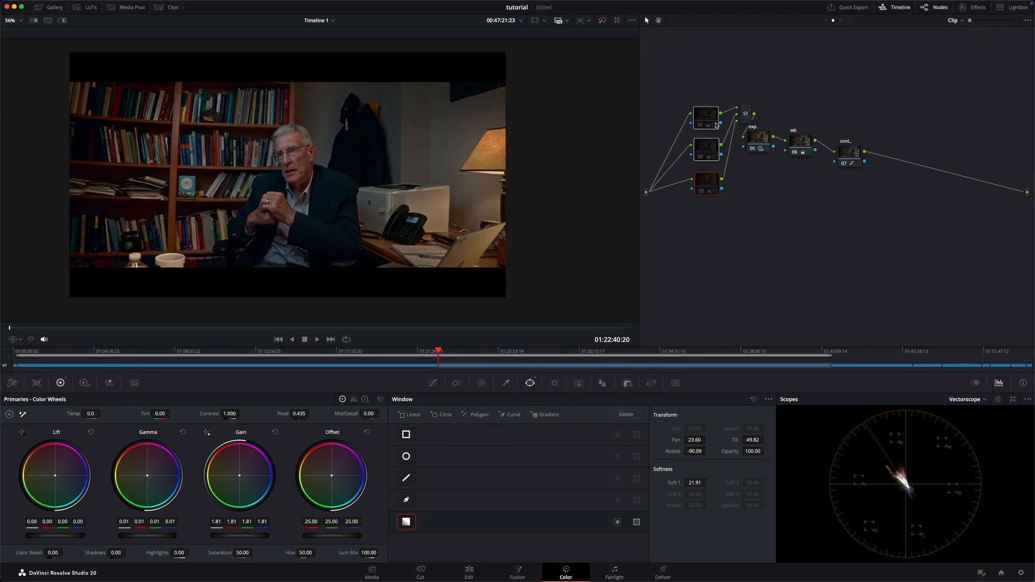
{"action": "key", "text": "super+d"}
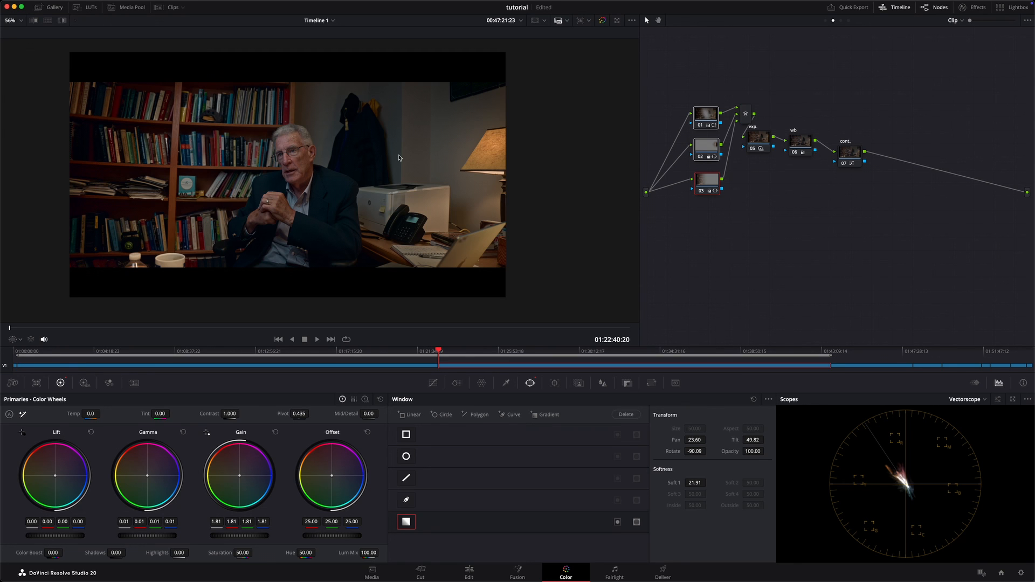
{"action": "scroll", "coordinate": [283, 205], "scroll_direction": "up", "scroll_amount": 5}
{"action": "scroll", "coordinate": [283, 205], "scroll_direction": "down", "scroll_amount": 5}
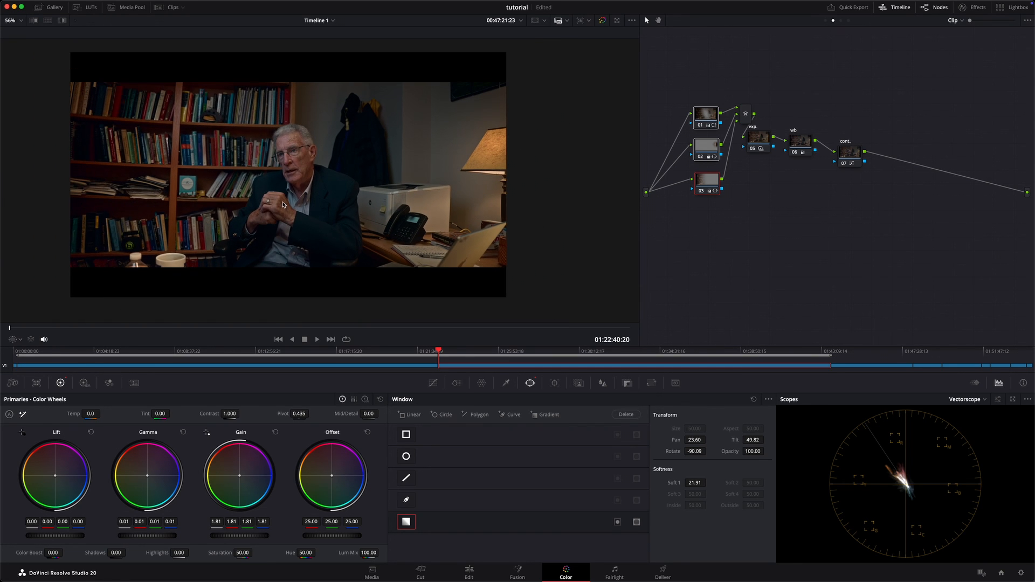
{"action": "key", "text": "super+d"}
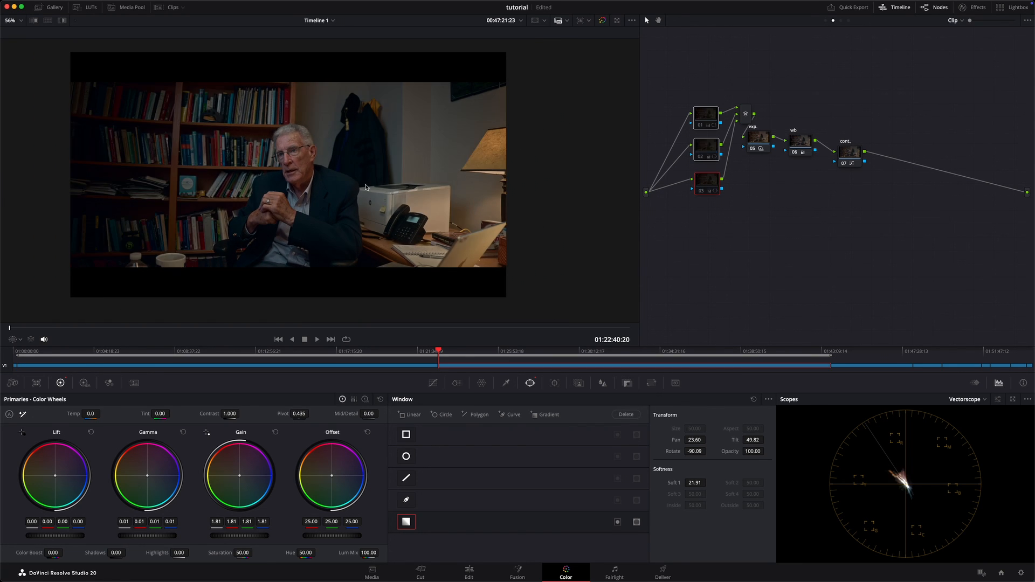
{"action": "key", "text": "super+d"}
{"action": "key", "text": "super+d"}
{"action": "key", "text": "super+d"}
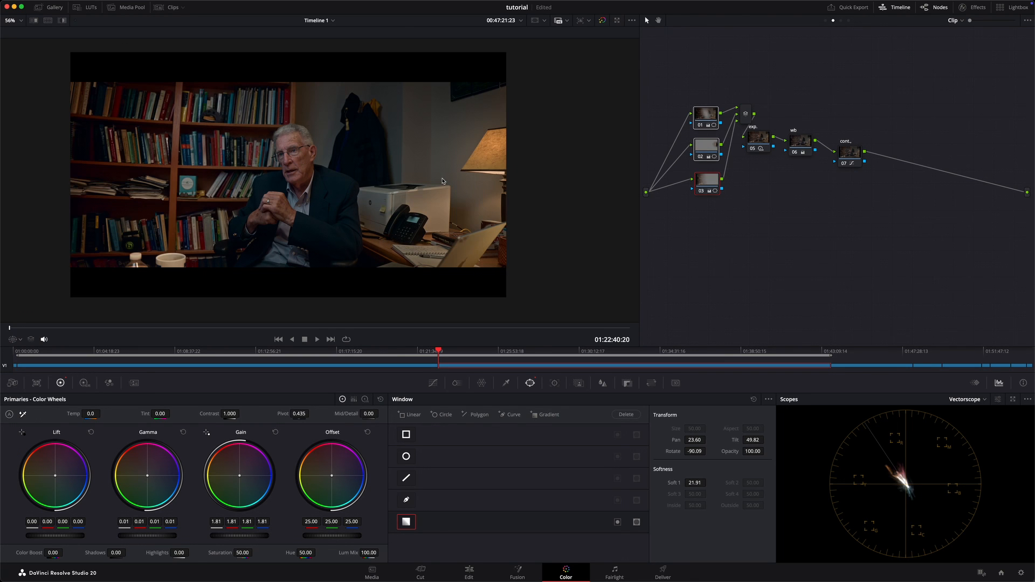
{"action": "key", "text": "super+d"}
{"action": "key", "text": "super+d"}
Step: View the frame full screen and compare the combined window lighting off and on
{"action": "key", "text": "super+f"}
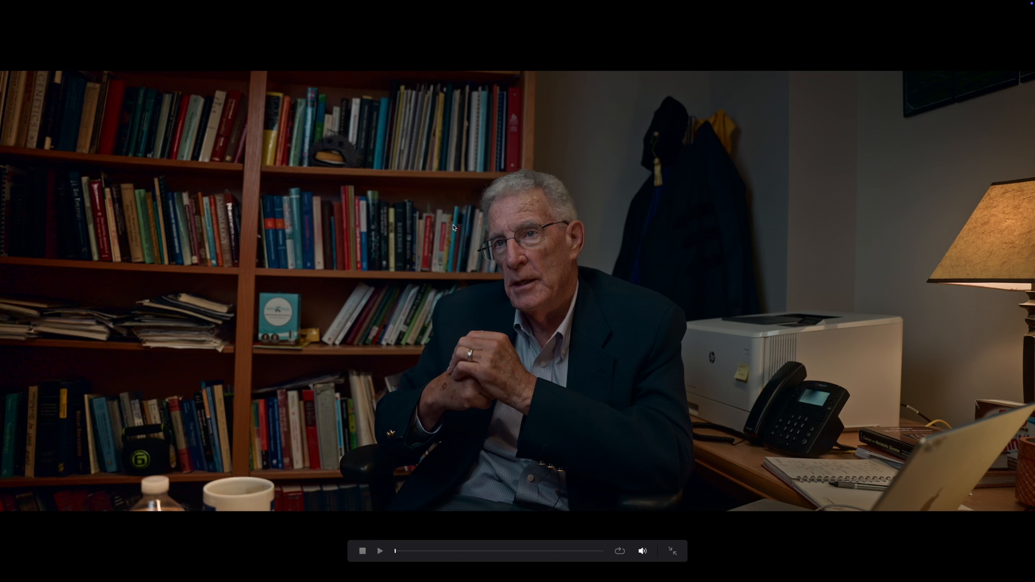
{"action": "key", "text": "super+d"}
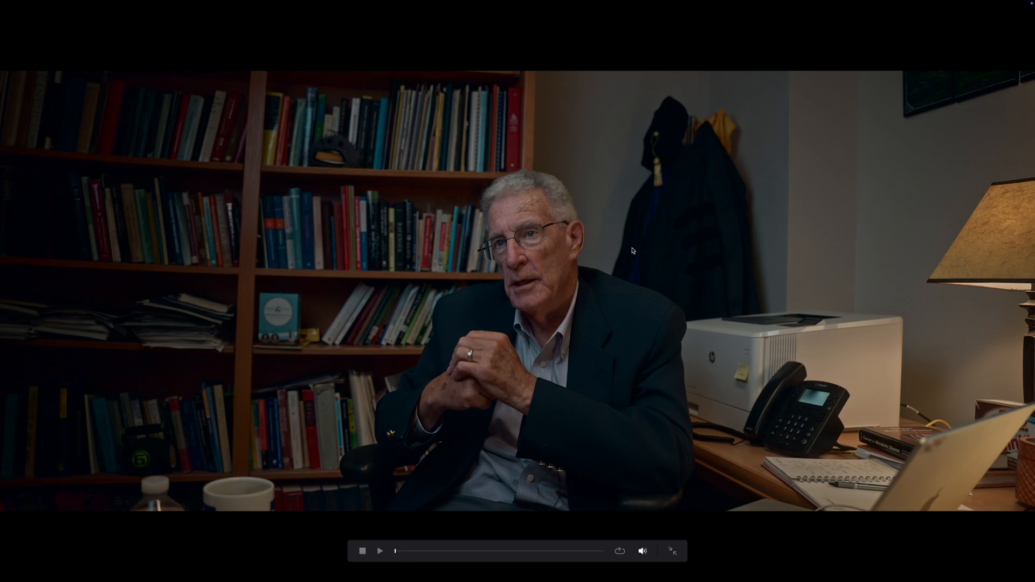
{"action": "key", "text": "super+d"}
{"action": "key", "text": "super+f"}
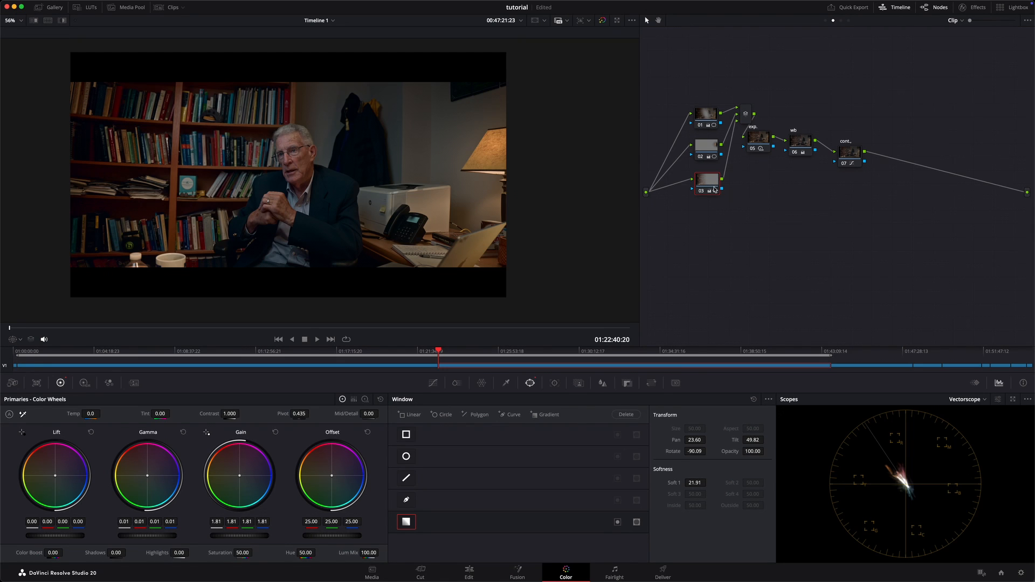
Step: Move the contrast node 07 closer to the white balance node and add a serial node after it
{"action": "scroll", "coordinate": [456, 198], "scroll_direction": "up", "scroll_amount": 2}
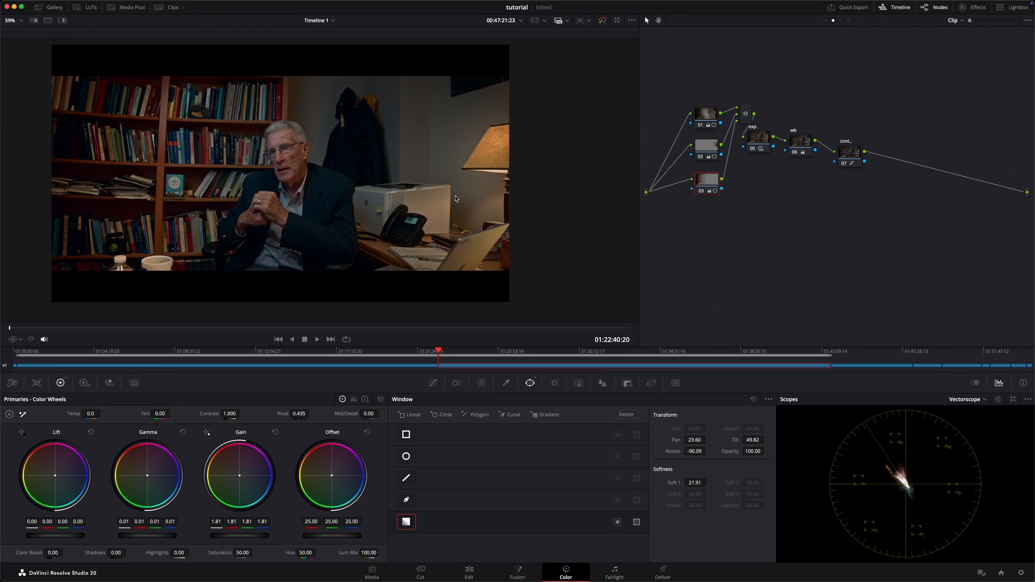
{"action": "scroll", "coordinate": [456, 198], "scroll_direction": "up", "scroll_amount": 2}
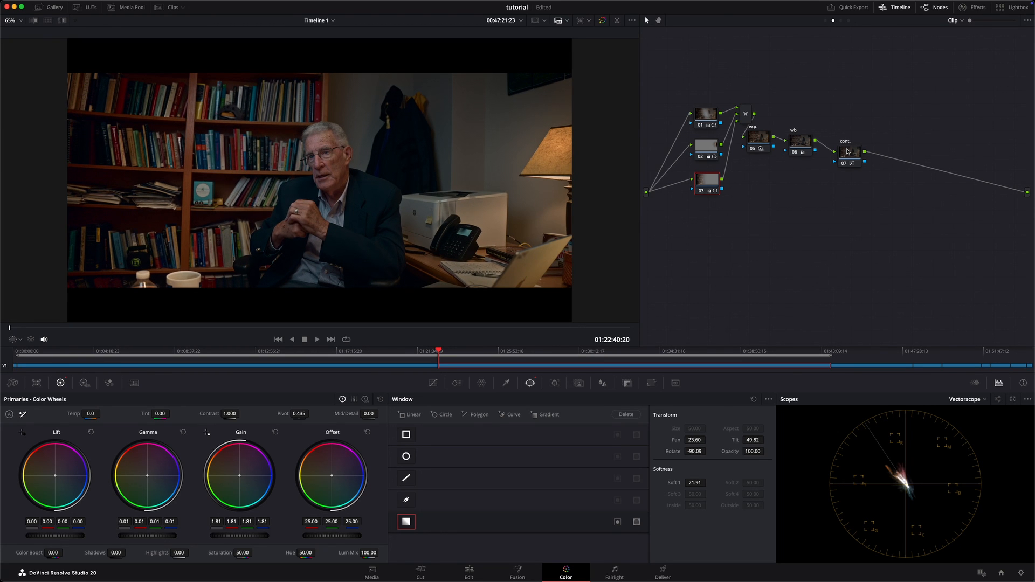
{"action": "left_click_drag", "start_coordinate": [847, 152], "coordinate": [836, 144]}
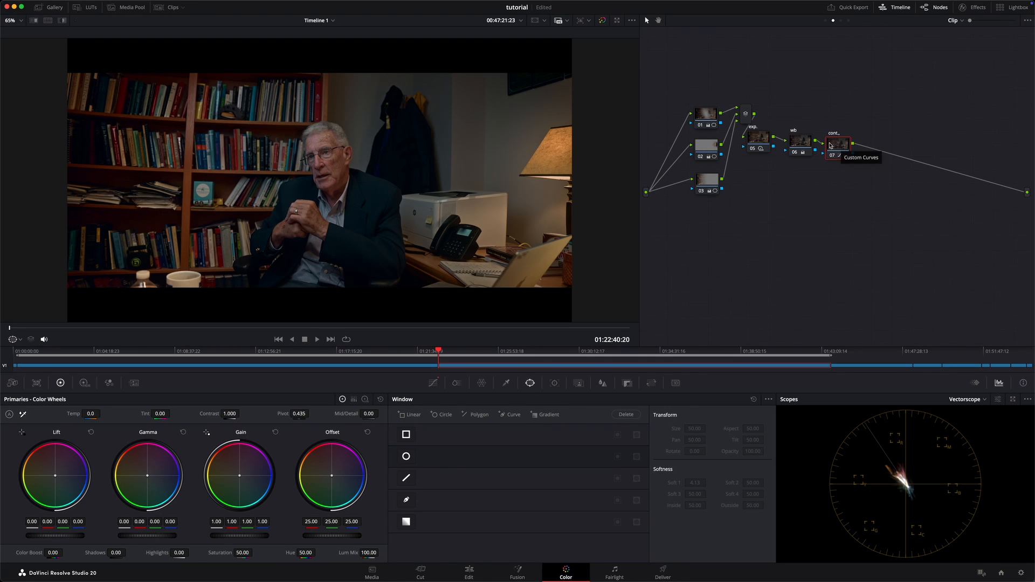
{"action": "left_click_drag", "start_coordinate": [841, 145], "coordinate": [841, 148]}
{"action": "key", "text": "alt+s"}
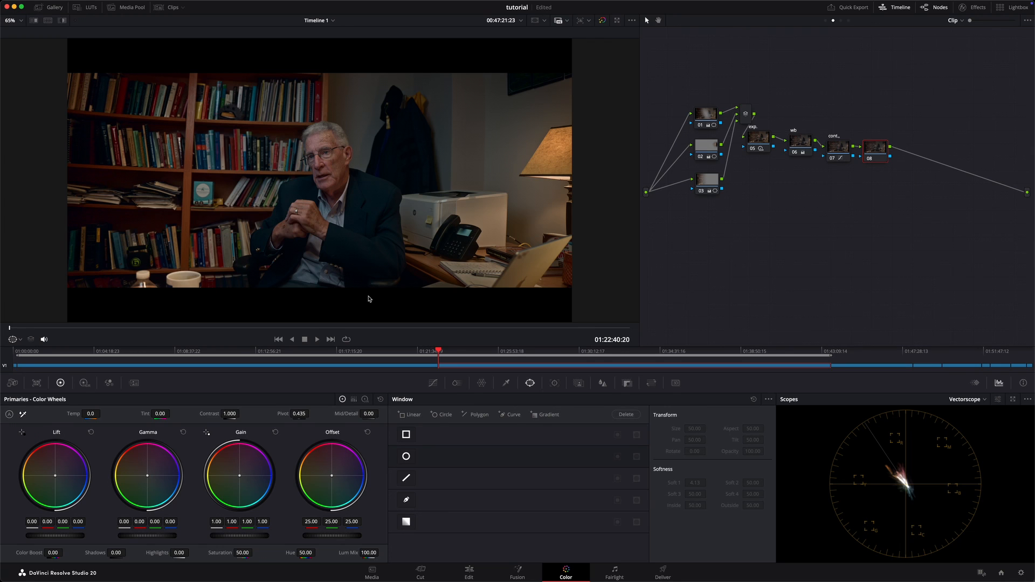
Step: Start an HSL qualifier on node 08 with luminance low softness 12 and turn on the highlight view
{"action": "left_click", "coordinate": [507, 383]}
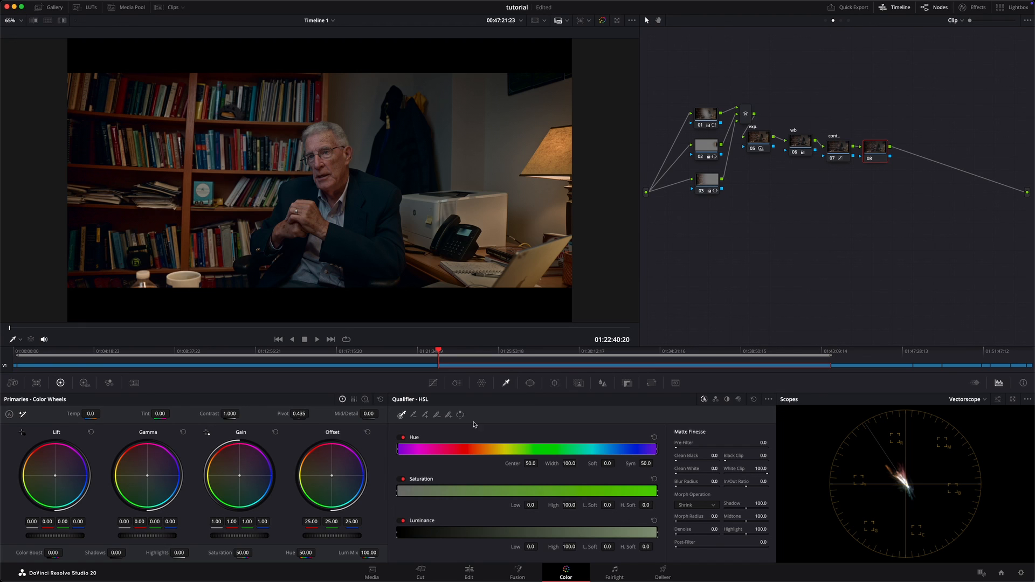
{"action": "left_click", "coordinate": [603, 547]}
{"action": "type", "text": "12"}
{"action": "key", "text": "Return"}
{"action": "key", "text": "shift+h"}
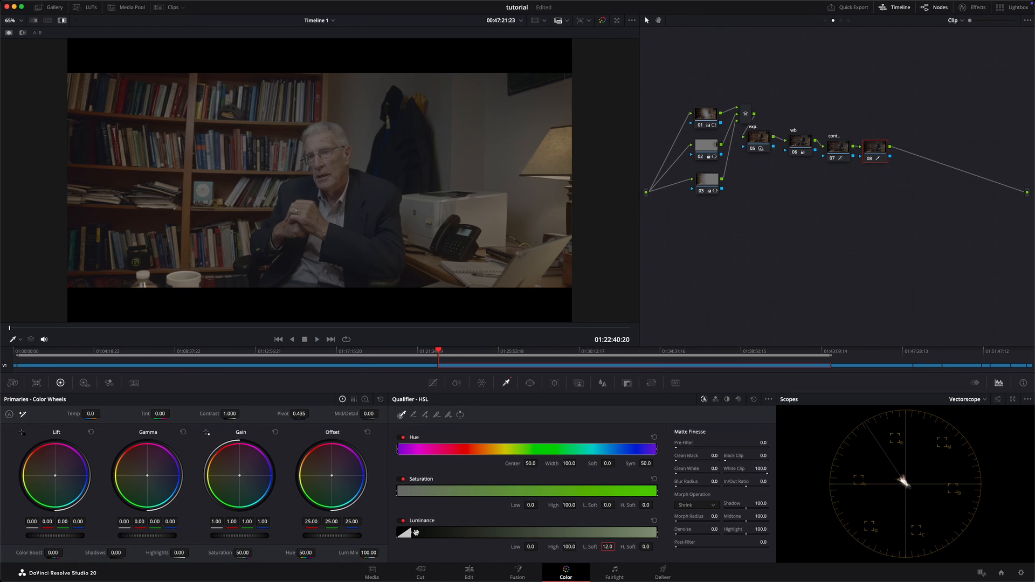
Step: Restrict the qualifier to the brighter tones by raising its luminance low to 60.0, and turn off the highlight view
{"action": "left_click_drag", "start_coordinate": [413, 533], "coordinate": [476, 536]}
{"action": "left_click_drag", "start_coordinate": [502, 536], "coordinate": [564, 536]}
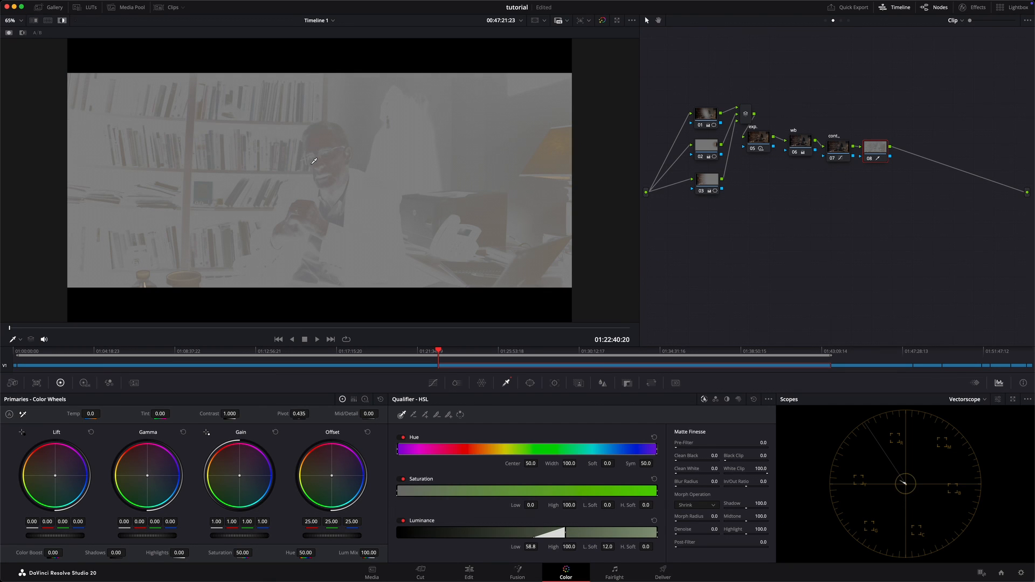
{"action": "left_click_drag", "start_coordinate": [566, 536], "coordinate": [570, 535]}
{"action": "key", "text": "shift+h"}
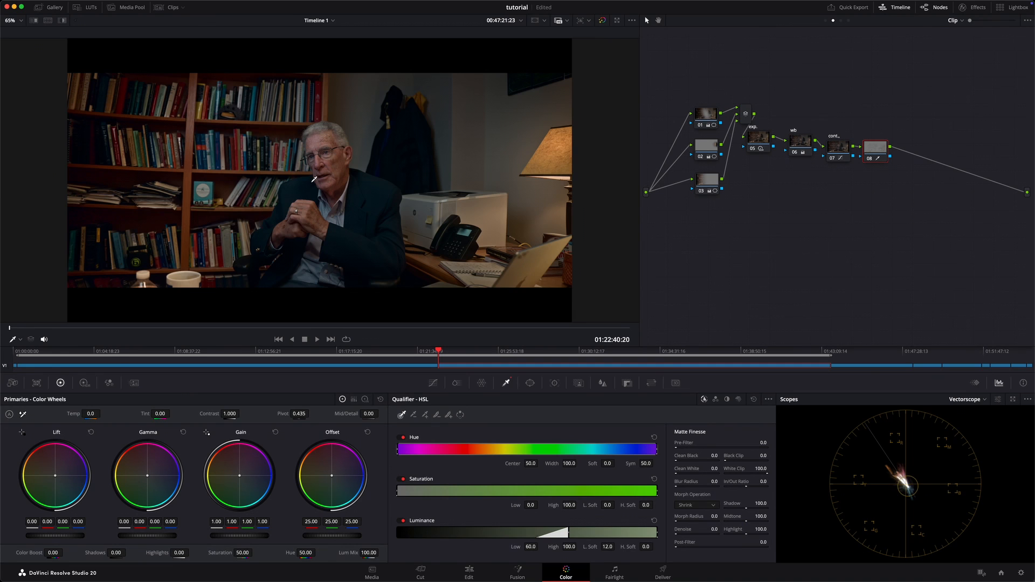
Step: Raise node 08's gain to 1.25 and inspect the qualified highlights on the man's face and hands up close
{"action": "scroll", "coordinate": [316, 176], "scroll_direction": "up", "scroll_amount": 3}
{"action": "scroll", "coordinate": [316, 176], "scroll_direction": "up", "scroll_amount": 4}
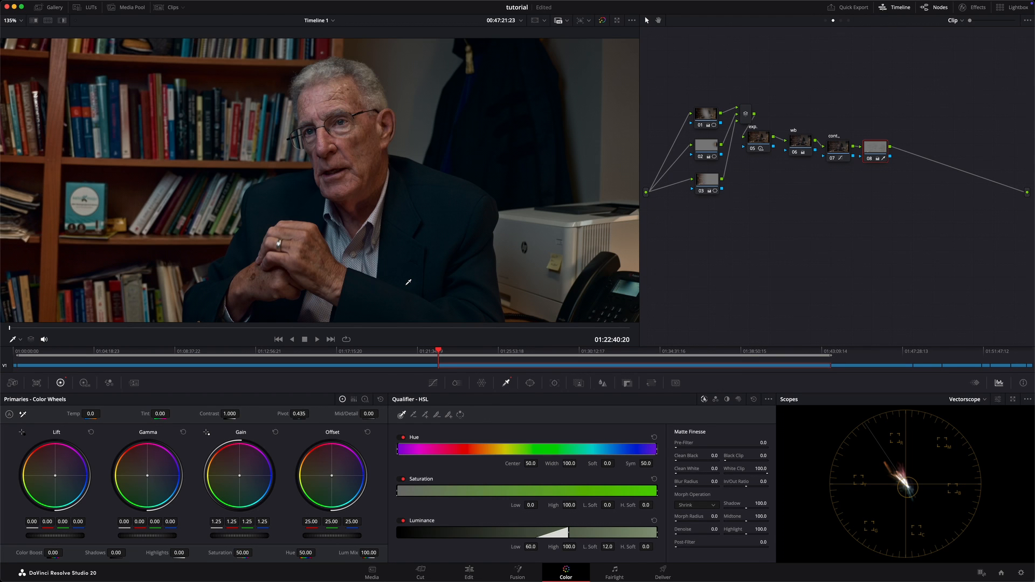
{"action": "key", "text": "shift+z"}
{"action": "scroll", "coordinate": [386, 221], "scroll_direction": "up", "scroll_amount": 10}
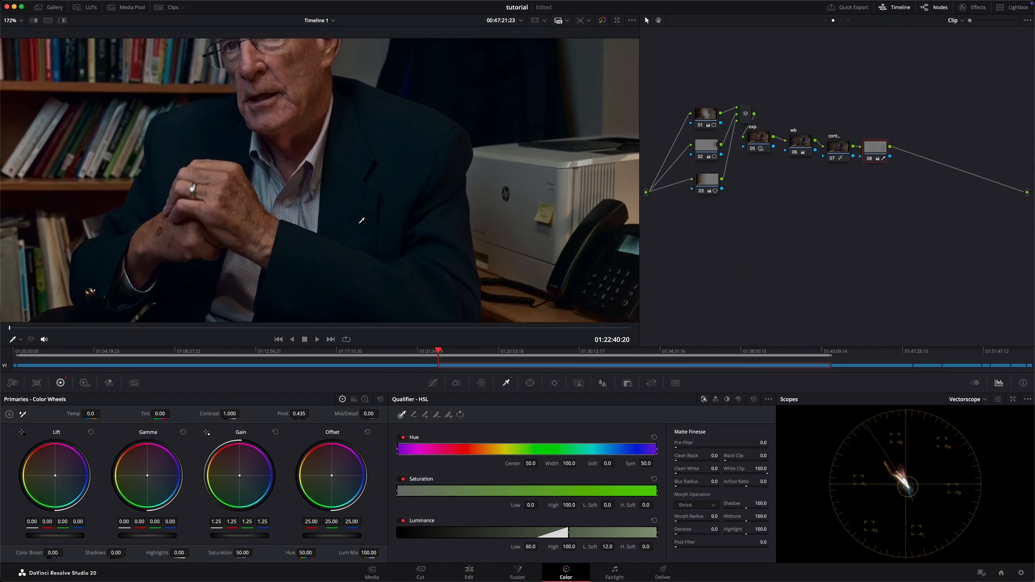
Step: Compare the man's face and hands up close with node 08's highlight boost switched off and on
{"action": "scroll", "coordinate": [251, 183], "scroll_direction": "up", "scroll_amount": 5}
{"action": "key", "text": "super+d"}
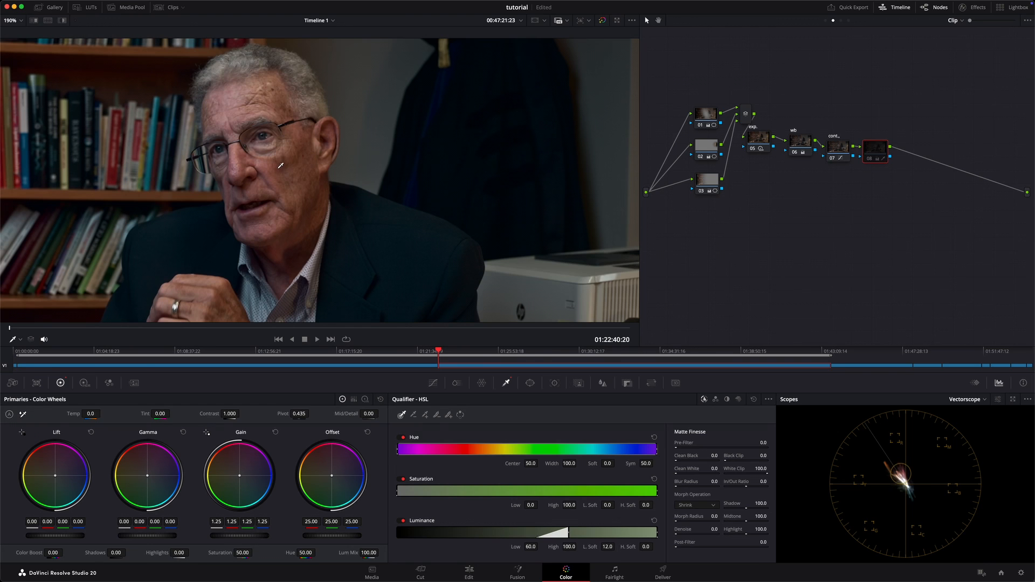
{"action": "key", "text": "super+d"}
{"action": "key", "text": "super+d"}
{"action": "key", "text": "super+d"}
{"action": "key", "text": "super+d"}
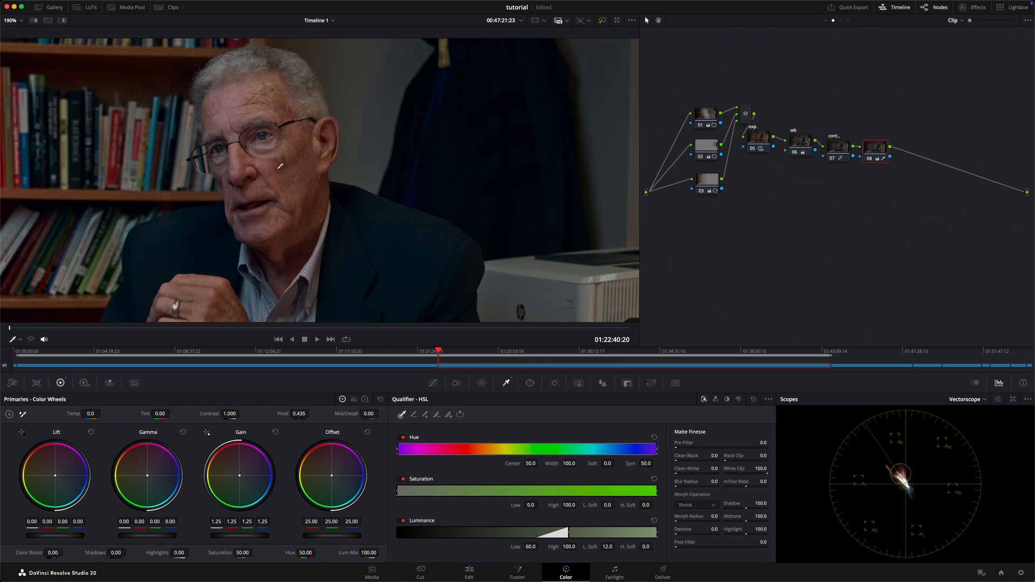
{"action": "scroll", "coordinate": [345, 157], "scroll_direction": "down", "scroll_amount": 3}
{"action": "key", "text": "super+d"}
{"action": "key", "text": "super+d"}
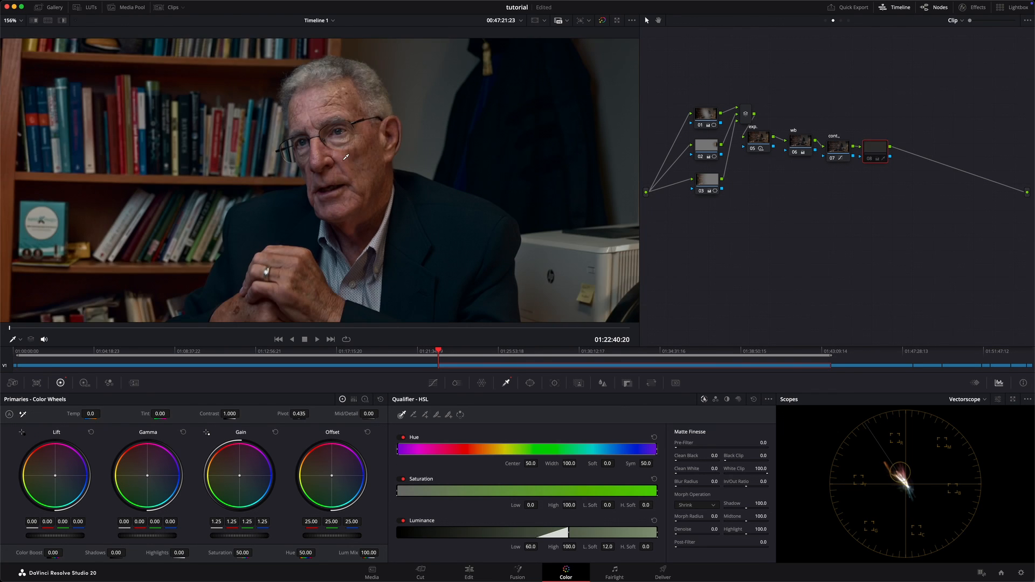
Step: Lower node 08's gain to 1.09, compare the picture with the node off and on, and fit the whole frame in view
{"action": "key", "text": "super+d"}
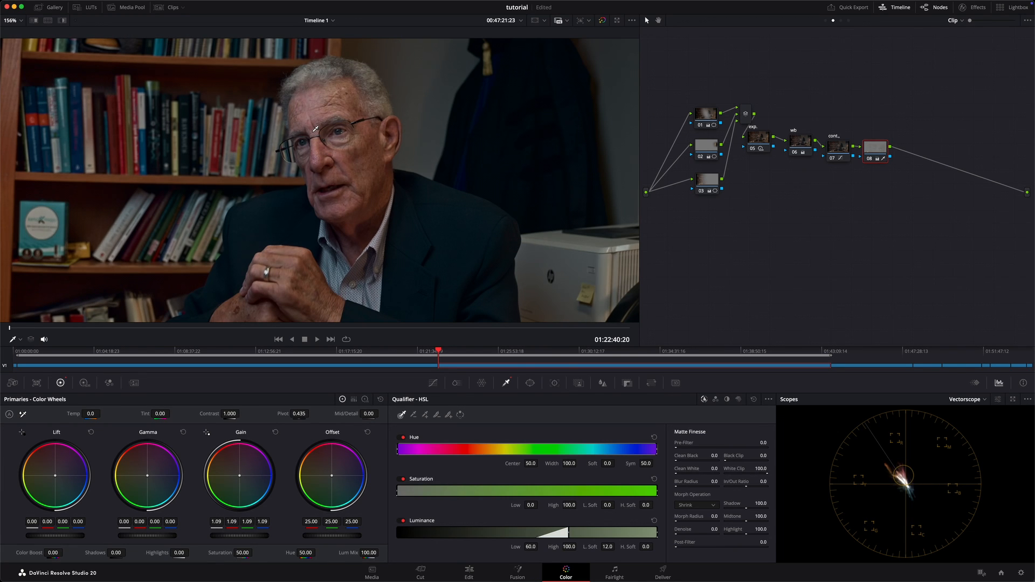
{"action": "key", "text": "super+d"}
{"action": "key", "text": "super+d"}
{"action": "key", "text": "super+d"}
{"action": "key", "text": "super+d"}
{"action": "key", "text": "shift+z"}
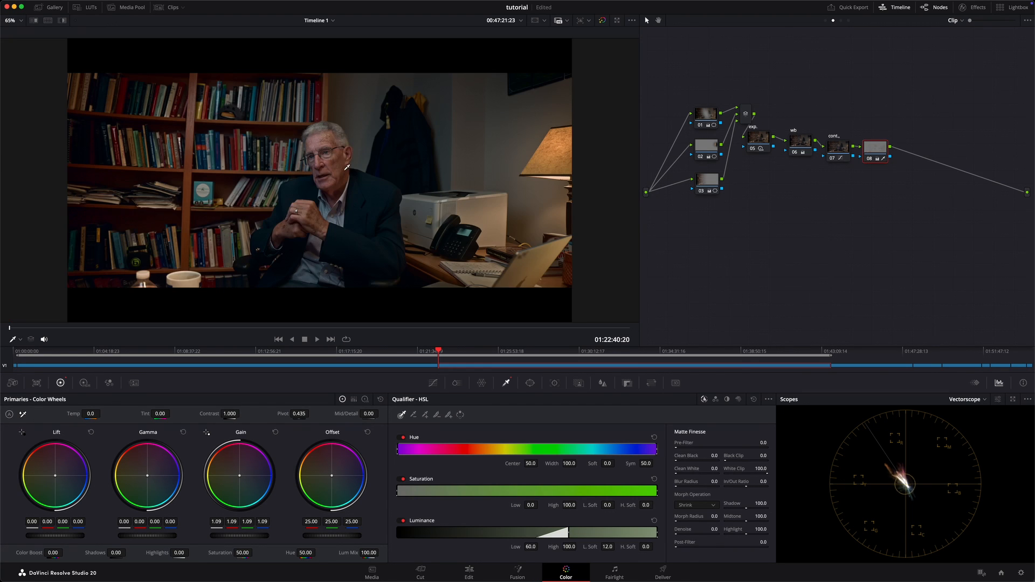
Step: Review the graded frame full screen, comparing the picture with a node's correction switched off and on
{"action": "key", "text": "super+f"}
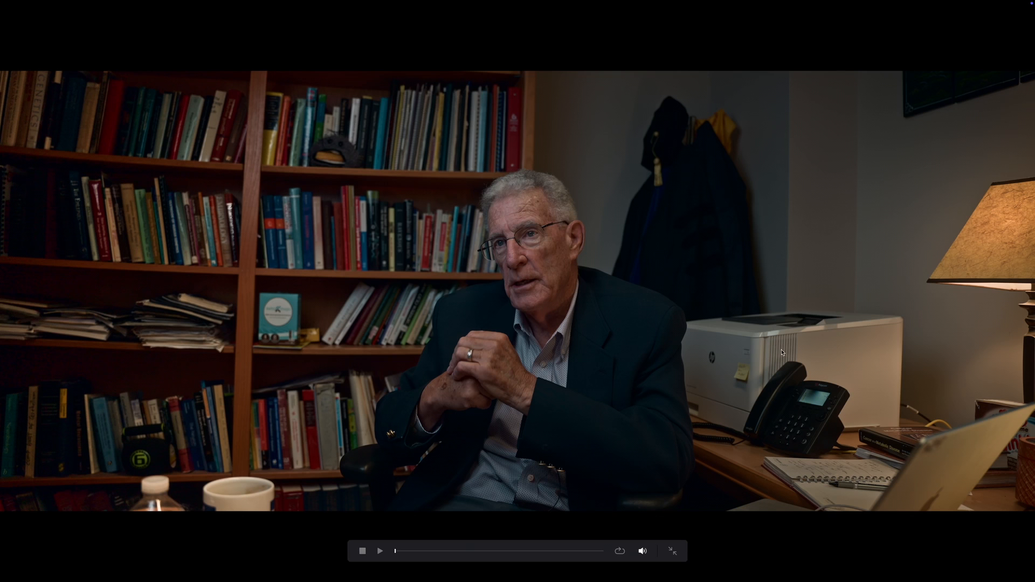
{"action": "key", "text": "super+d"}
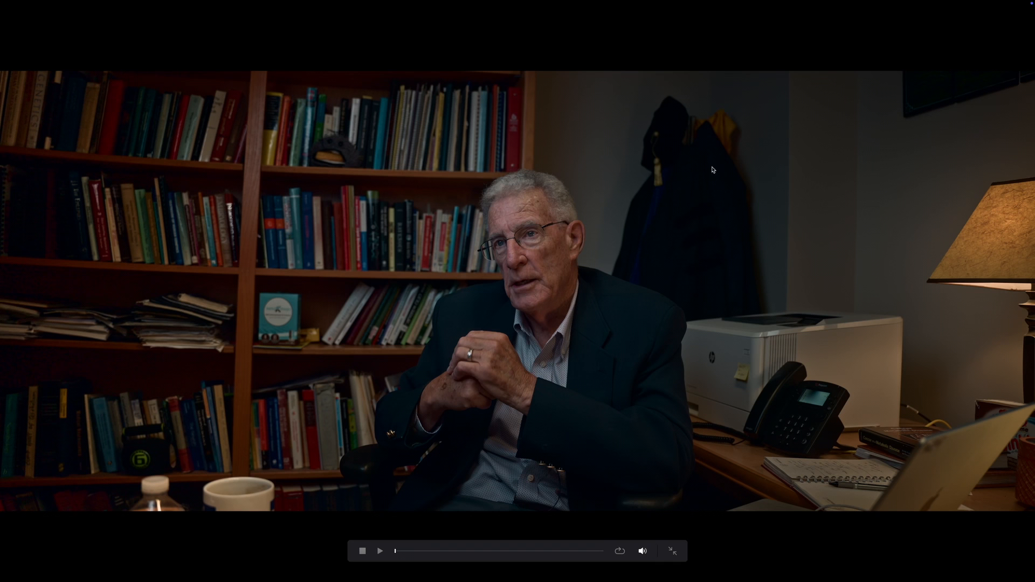
{"action": "key", "text": "Escape"}
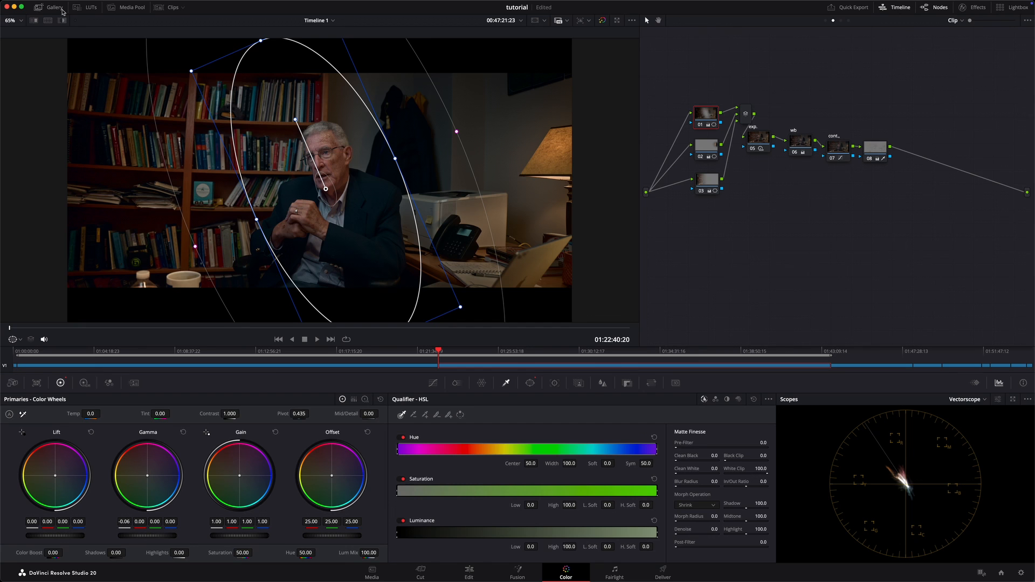
Step: Show the clip thumbnails and step back through clips 05 to 01 to review their looks
{"action": "left_click", "coordinate": [165, 8]}
{"action": "left_click", "coordinate": [268, 315]}
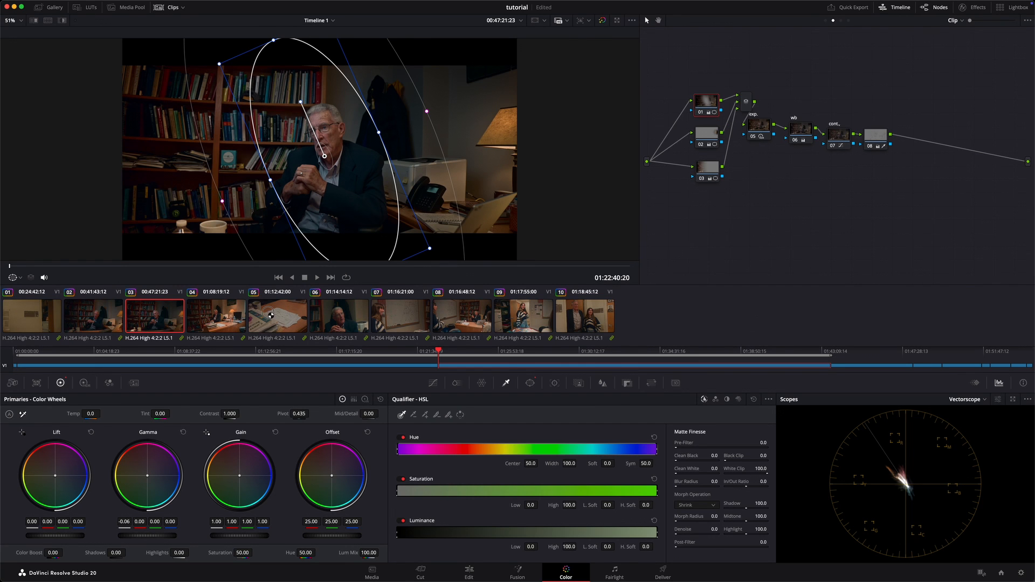
{"action": "left_click", "coordinate": [232, 315]}
{"action": "left_click", "coordinate": [143, 311]}
{"action": "left_click", "coordinate": [72, 317]}
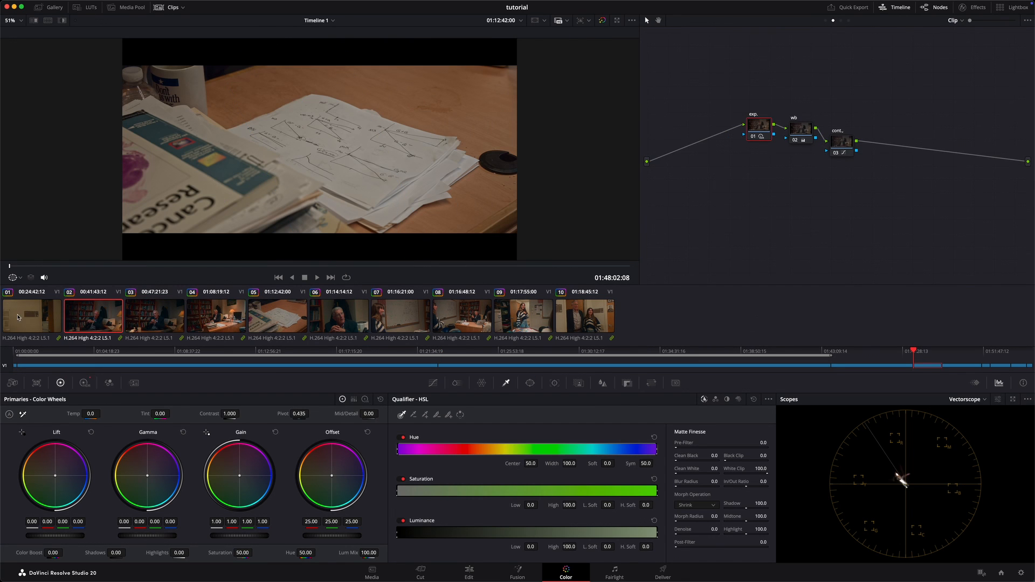
{"action": "left_click", "coordinate": [52, 317]}
Step: Compare the graded clip 03 with neighbouring clips 02 and 04, finishing on clip 03
{"action": "left_click", "coordinate": [93, 318]}
{"action": "left_click", "coordinate": [154, 317]}
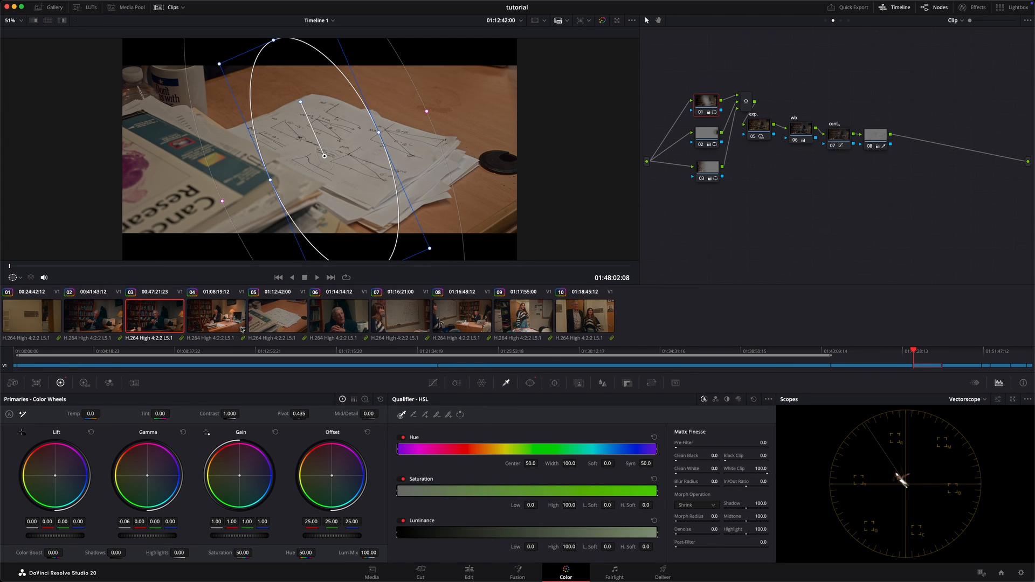
{"action": "left_click", "coordinate": [217, 321]}
{"action": "left_click", "coordinate": [175, 325]}
{"action": "left_click", "coordinate": [226, 329]}
{"action": "left_click", "coordinate": [173, 321]}
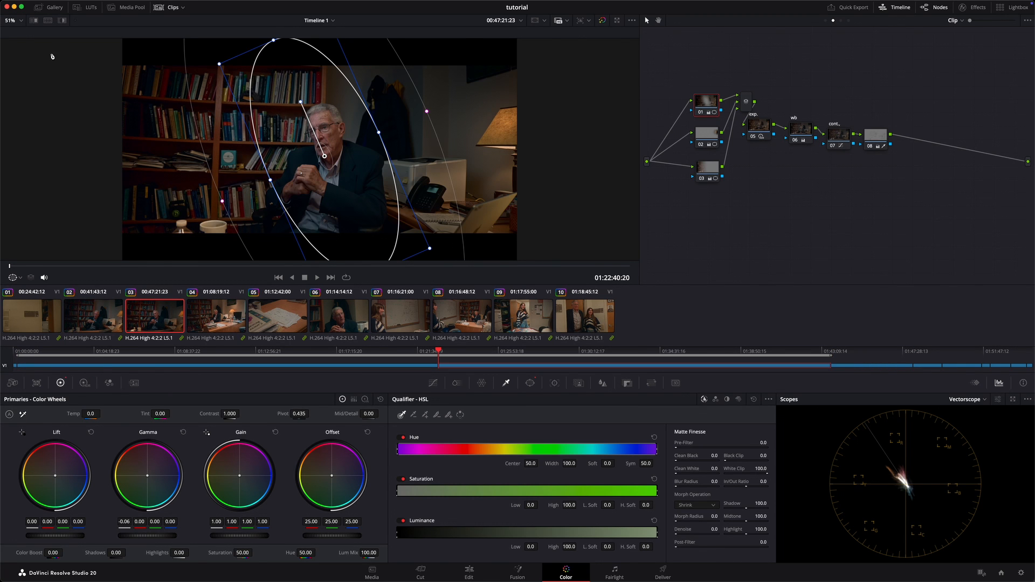
Step: Turn off the power window overlay in the viewer and check clips 06, 04, 05 and 08
{"action": "left_click", "coordinate": [16, 278]}
{"action": "left_click", "coordinate": [58, 291]}
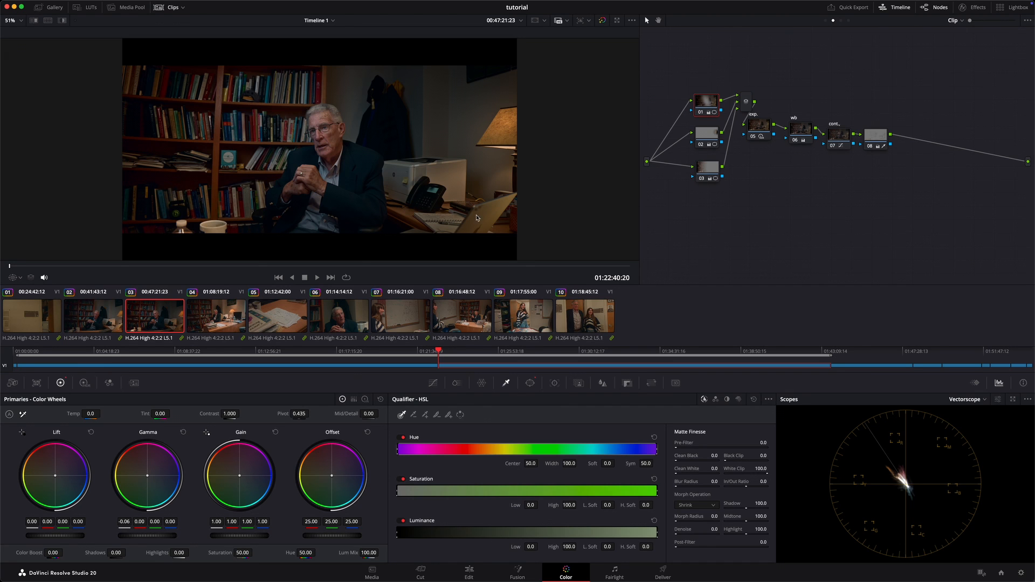
{"action": "left_click", "coordinate": [352, 321]}
{"action": "left_click", "coordinate": [196, 319]}
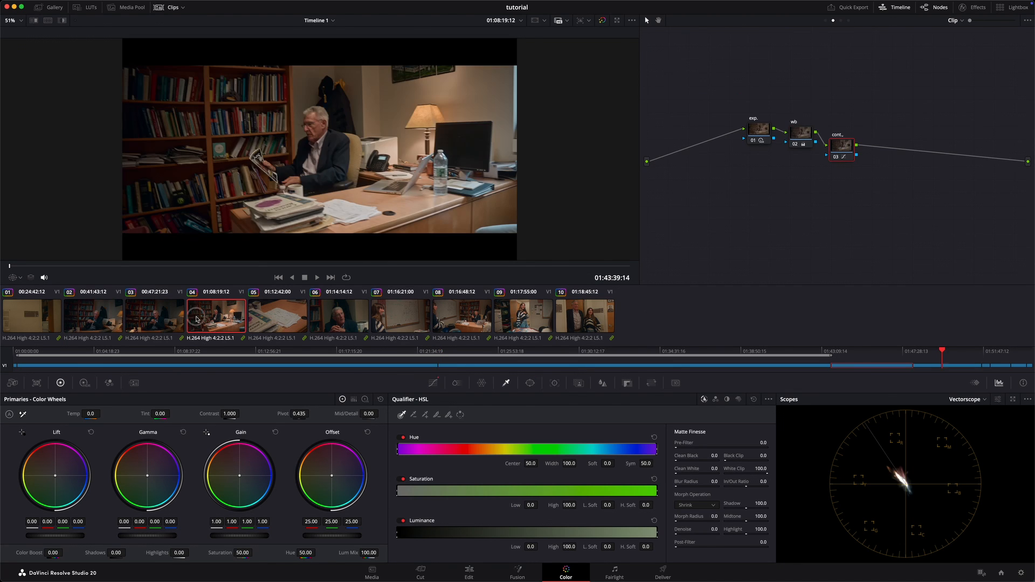
{"action": "left_click", "coordinate": [269, 328]}
{"action": "left_click", "coordinate": [457, 323]}
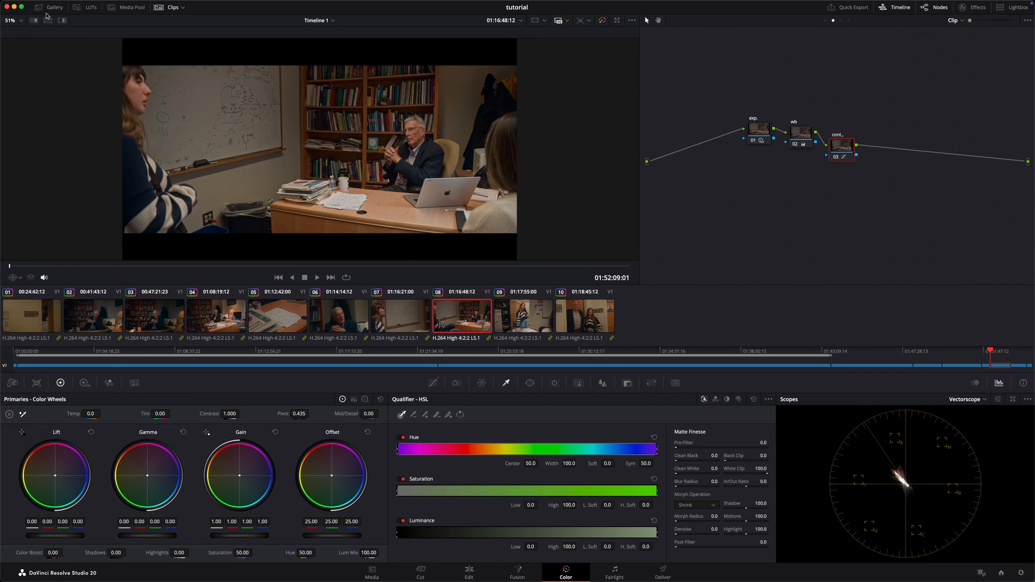